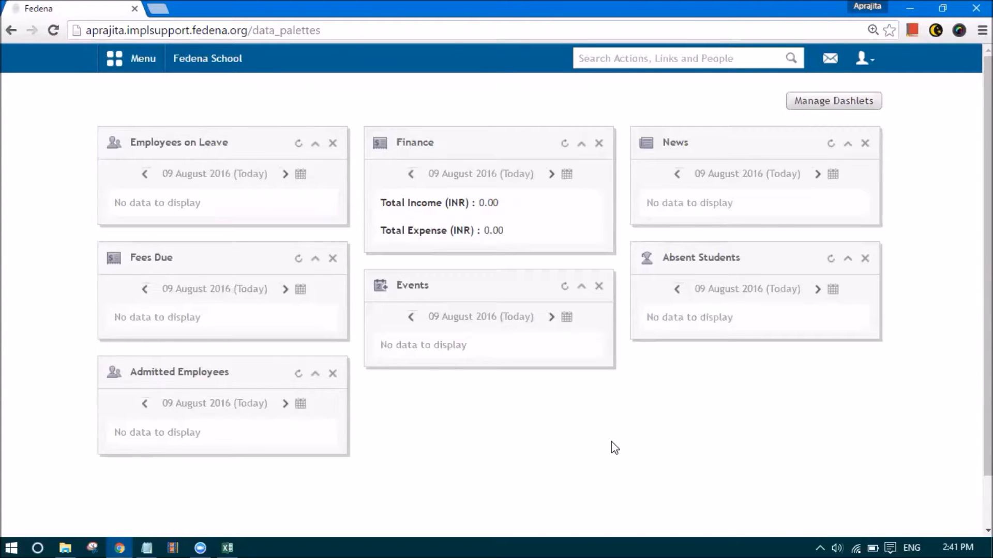
# Update the General settings with CWA included as a grading system, then go to Manage Course/Batch
pyautogui.click(150, 62)
pyautogui.click(471, 106)
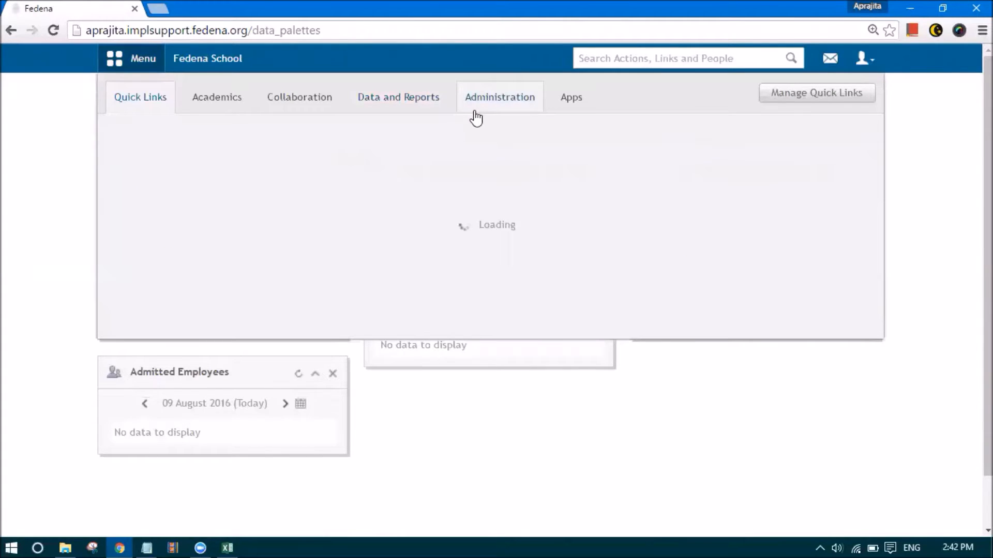
pyautogui.click(544, 183)
pyautogui.click(563, 285)
pyautogui.scroll(-10, 487, 408)
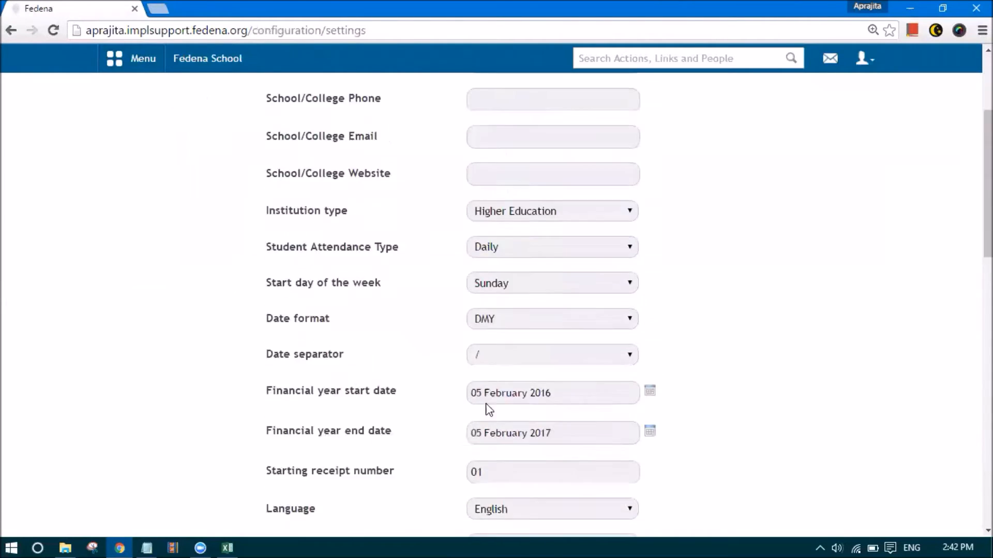
pyautogui.scroll(-4, 488, 404)
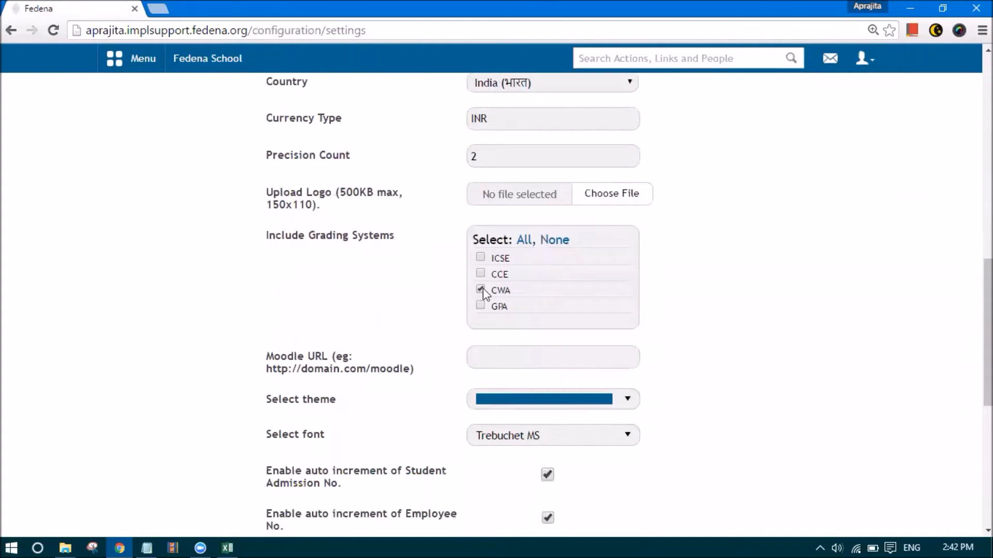
pyautogui.scroll(-4, 497, 304)
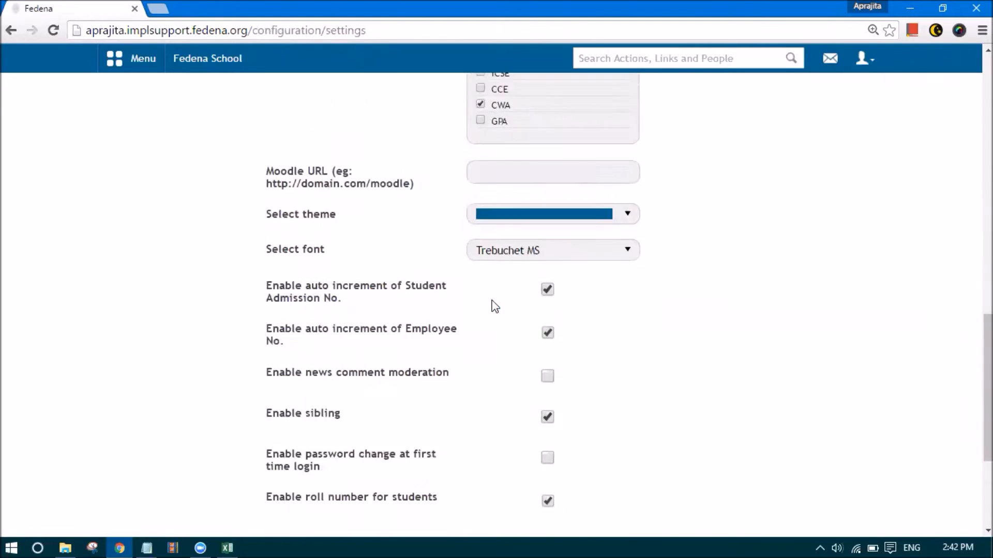
pyautogui.scroll(-4, 494, 307)
pyautogui.click(512, 415)
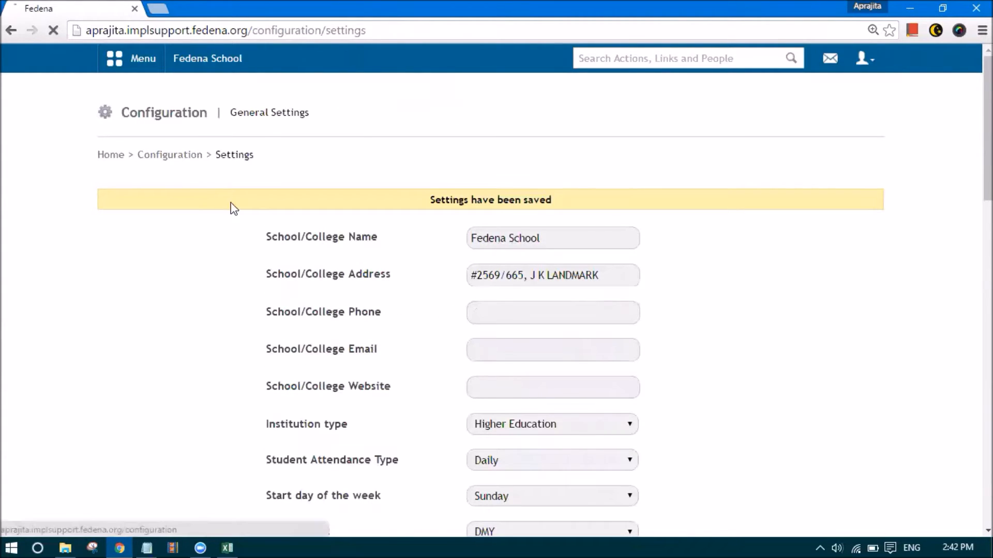
pyautogui.click(259, 209)
# From the Manage Course list, start a new course
pyautogui.click(259, 209)
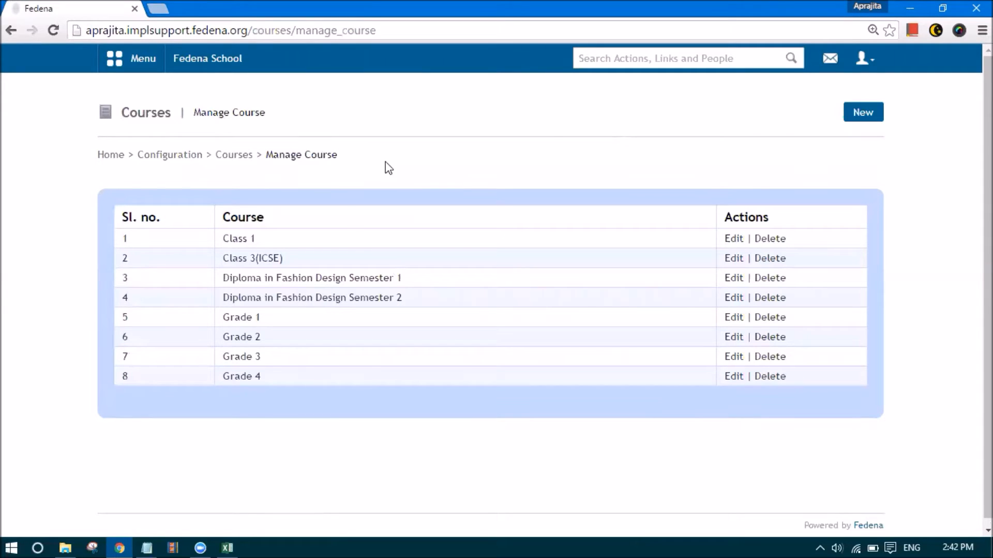
pyautogui.click(861, 111)
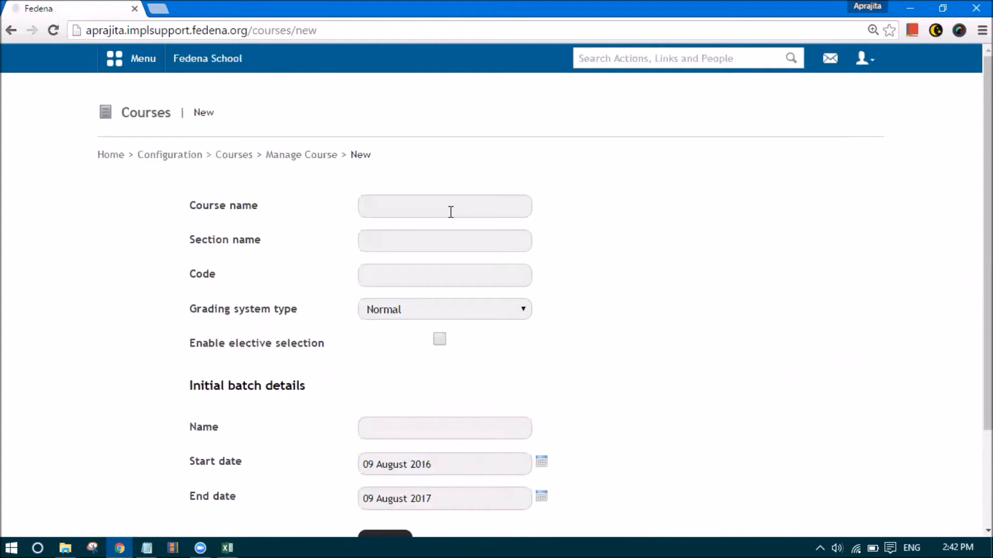
# Save course 'Grade 5', code G5, with CWA grading and initial batch 'A 2016'
pyautogui.click(451, 212)
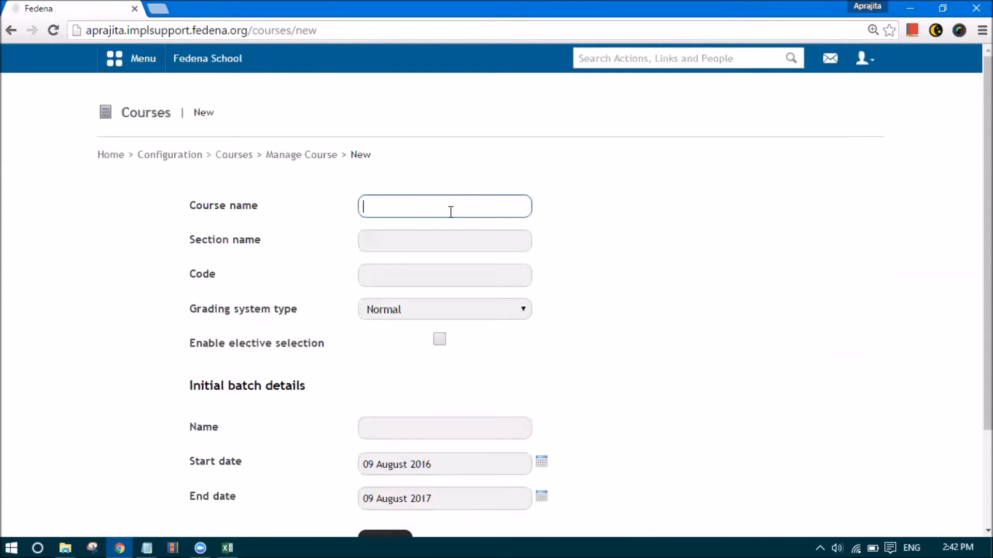
pyautogui.write('Grade 5')
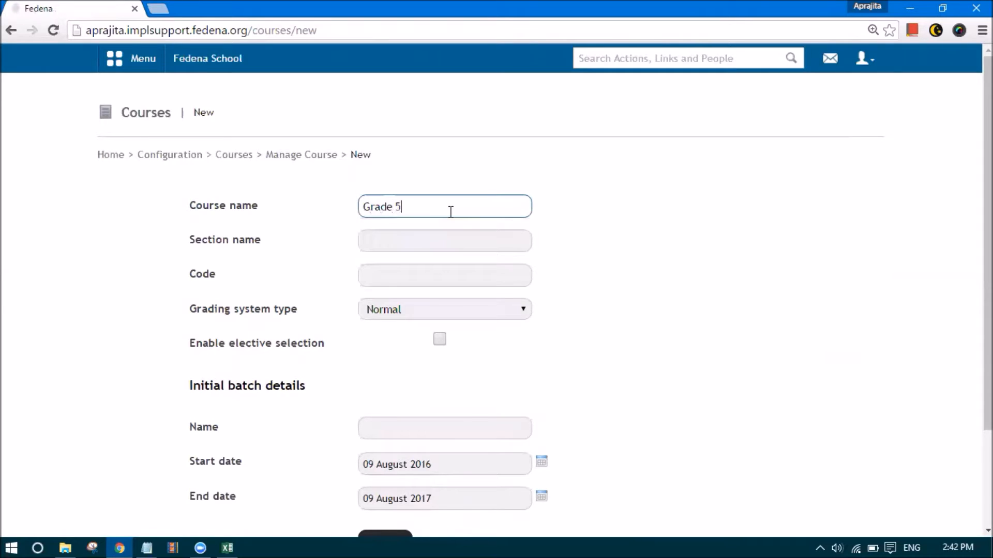
pyautogui.click(420, 274)
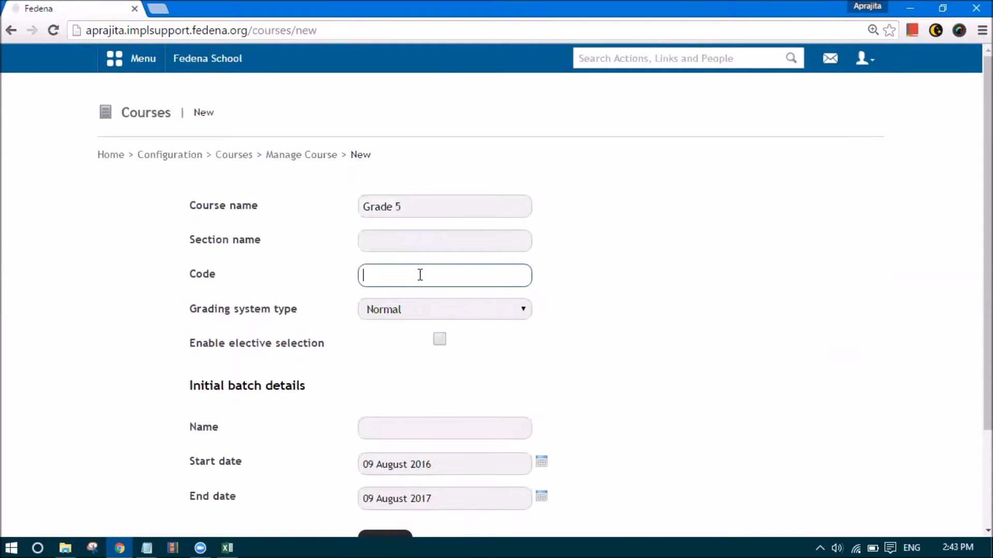
pyautogui.write('G5')
pyautogui.click(436, 310)
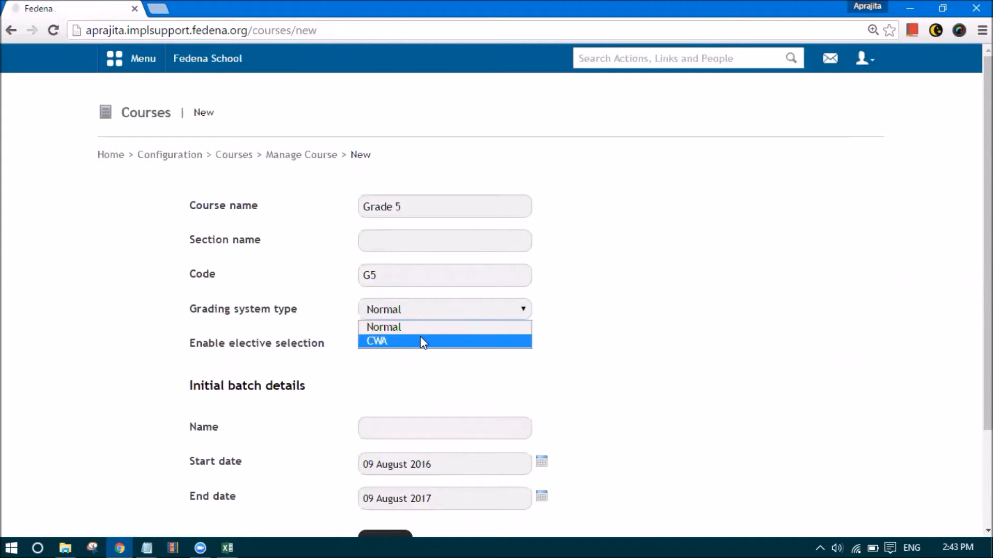
pyautogui.click(420, 341)
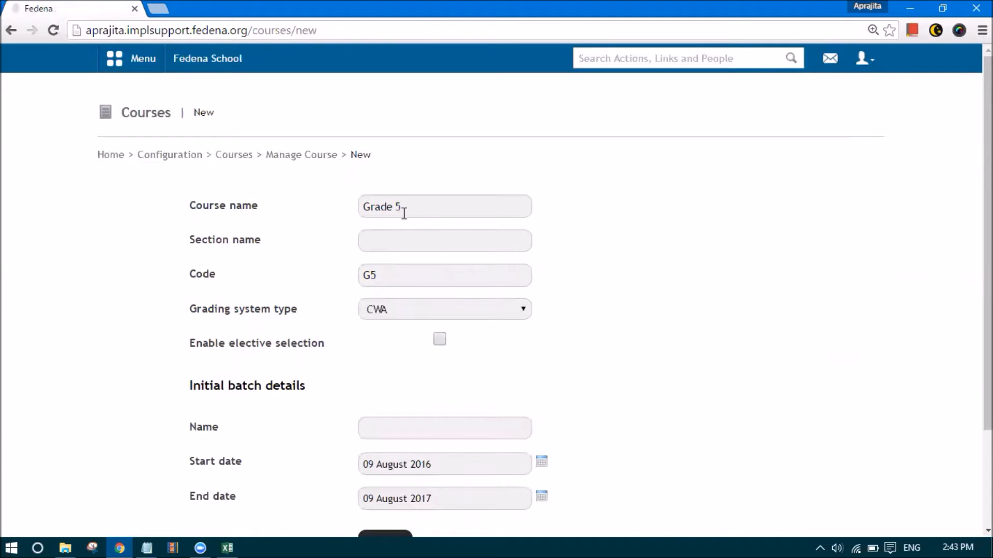
pyautogui.click(388, 433)
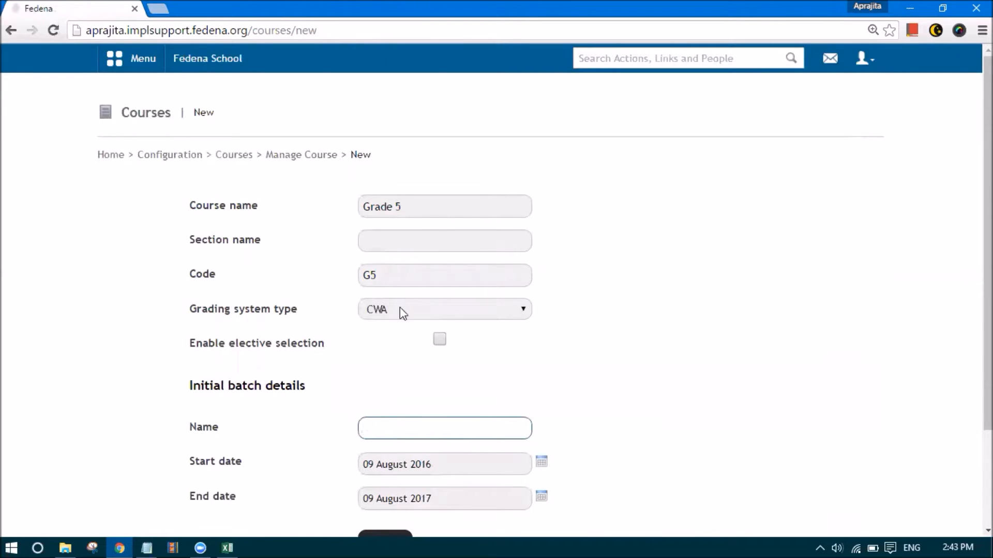
pyautogui.write('A 2016')
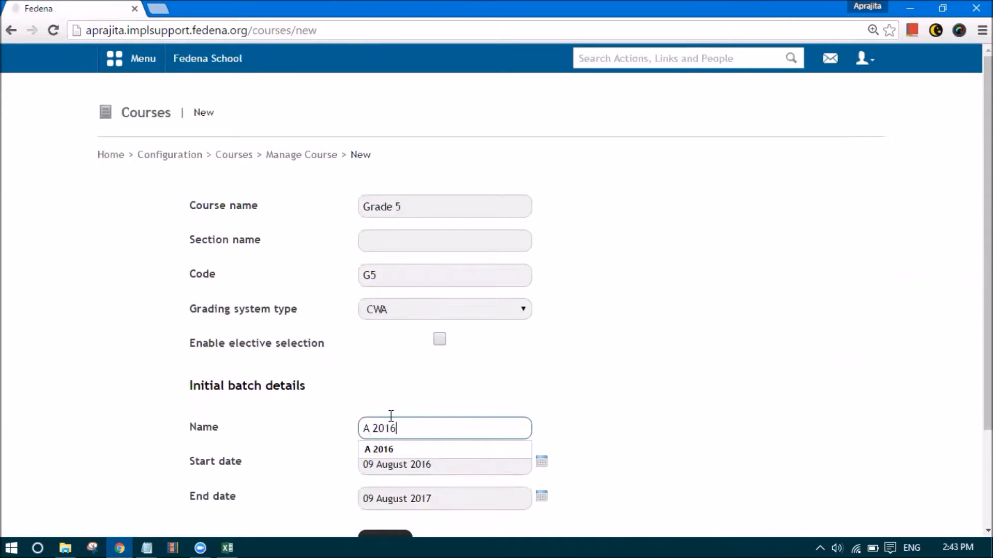
pyautogui.click(355, 433)
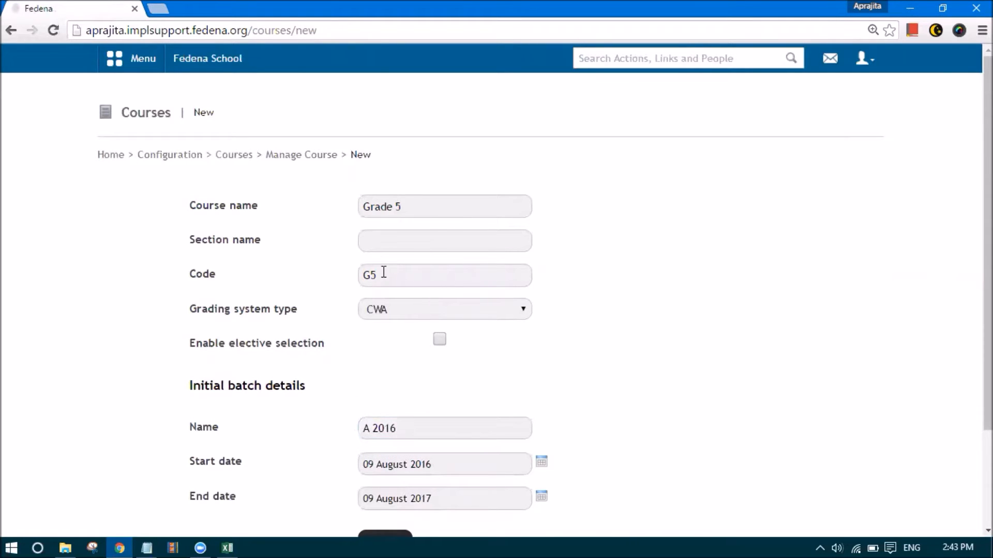
pyautogui.scroll(-3, 377, 458)
pyautogui.click(381, 430)
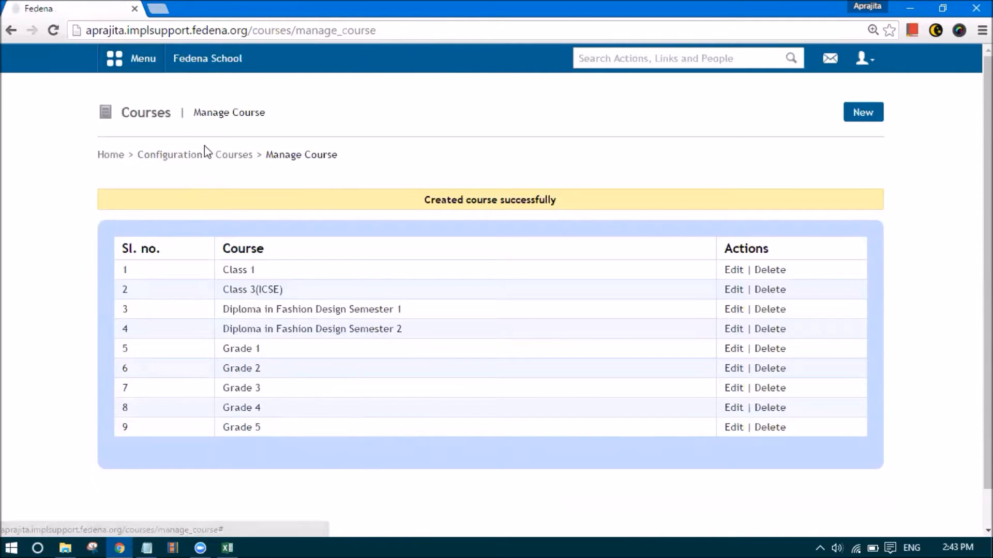
# Open subject management for the Grade 5 batch G5 - A 2016 and start a new subject
pyautogui.click(192, 156)
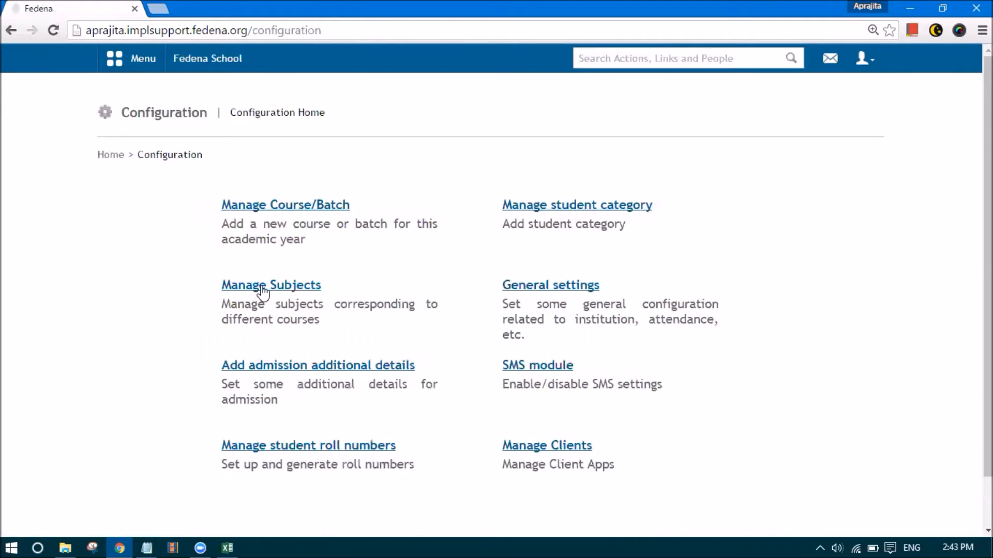
pyautogui.click(263, 287)
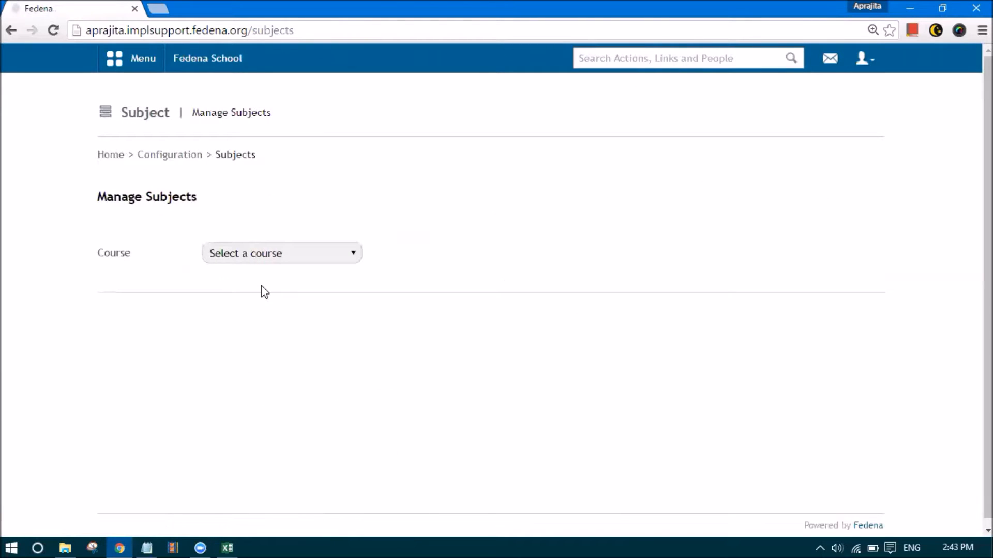
pyautogui.click(256, 258)
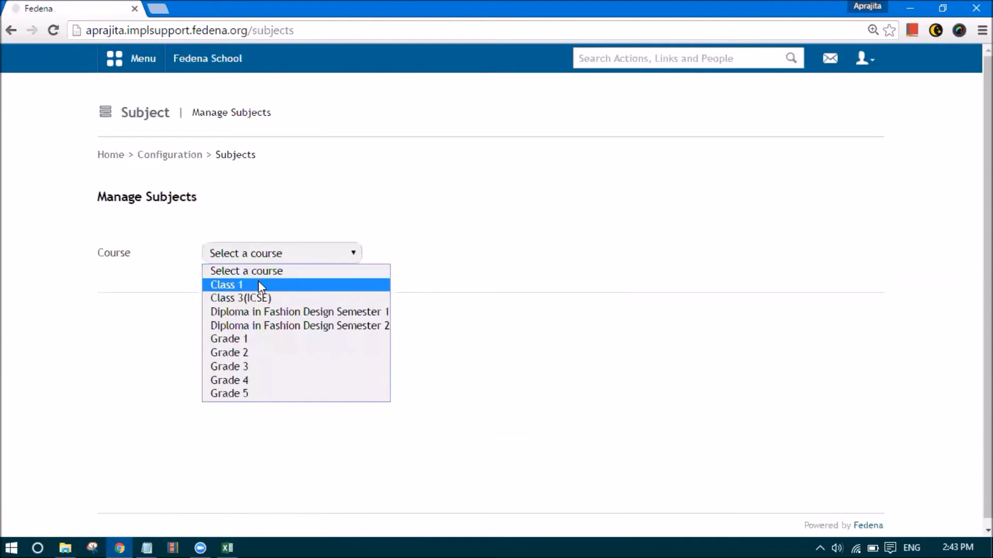
pyautogui.click(252, 393)
pyautogui.click(520, 254)
pyautogui.click(534, 286)
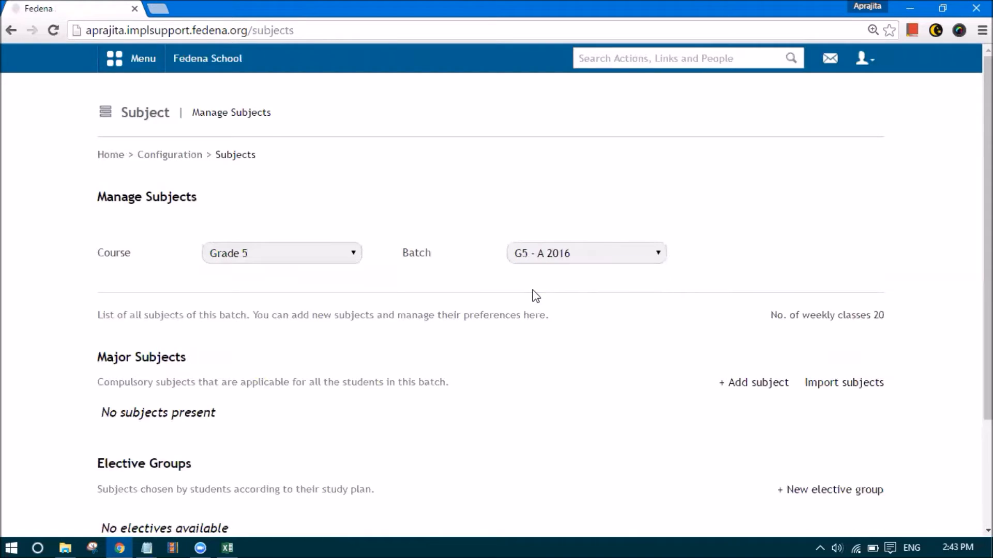
pyautogui.click(749, 381)
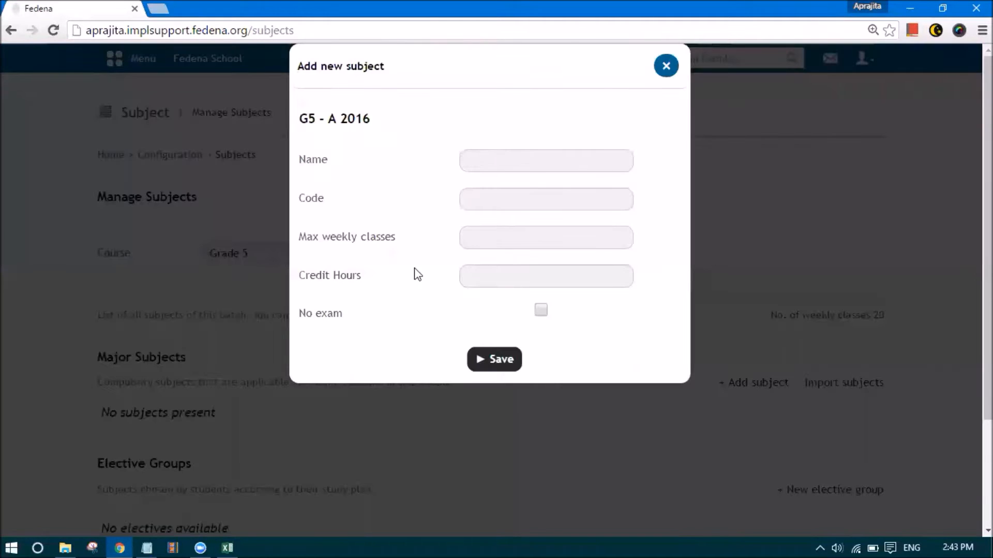
# Save 'Subject 1' with code S1, 4 weekly classes and 4 credit hours
pyautogui.click(476, 164)
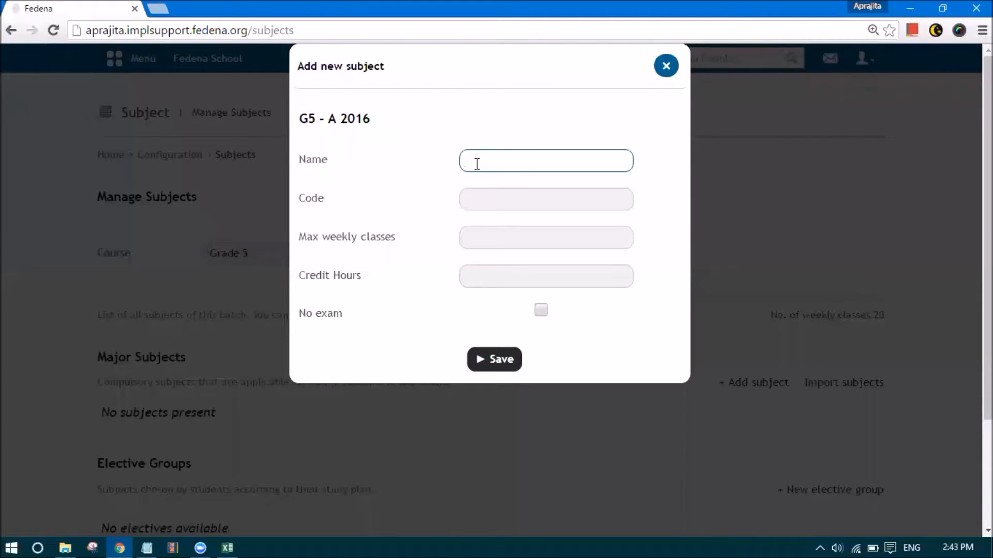
pyautogui.write('Subject 1')
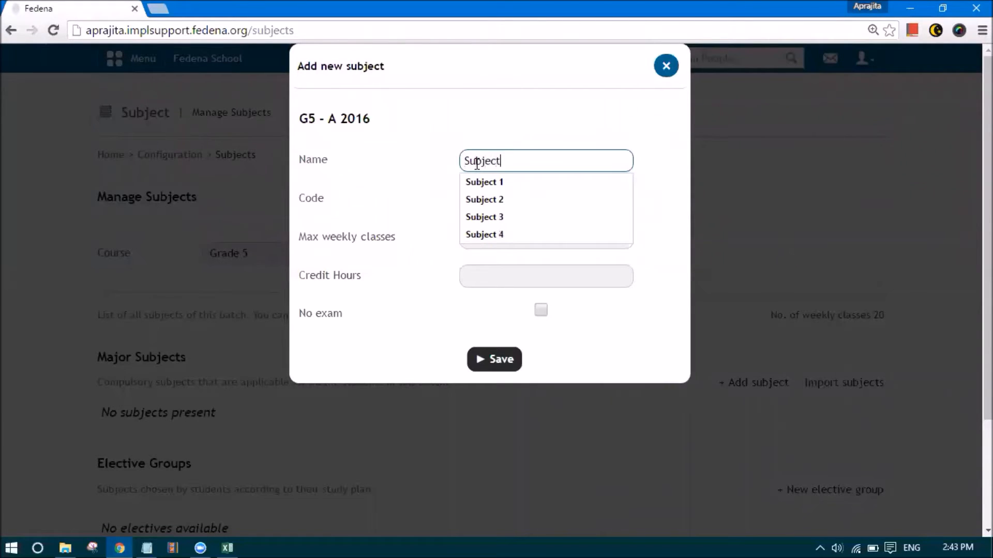
pyautogui.press('Tab')
pyautogui.write('S1')
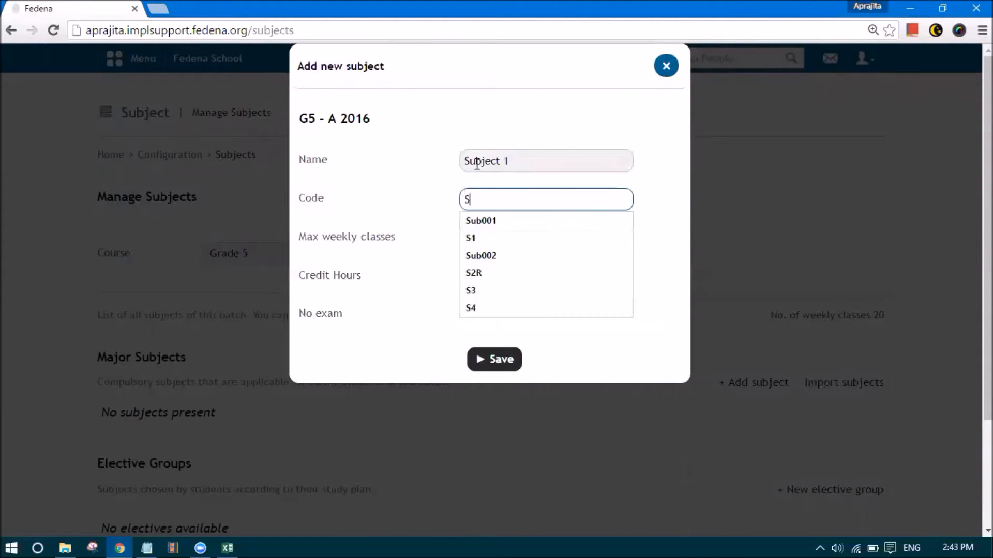
pyautogui.press('Tab')
pyautogui.write('4')
pyautogui.press('Tab')
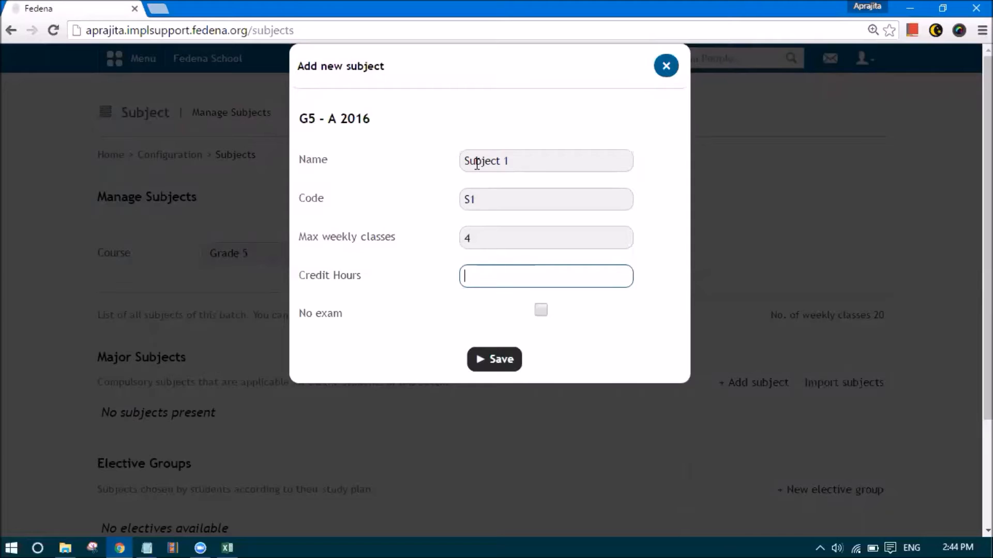
pyautogui.write('4')
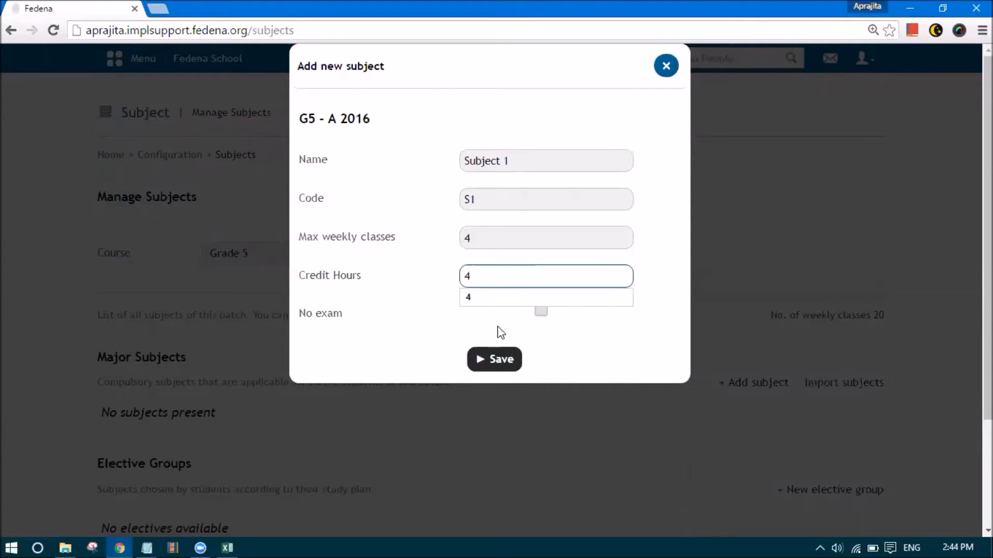
pyautogui.click(501, 342)
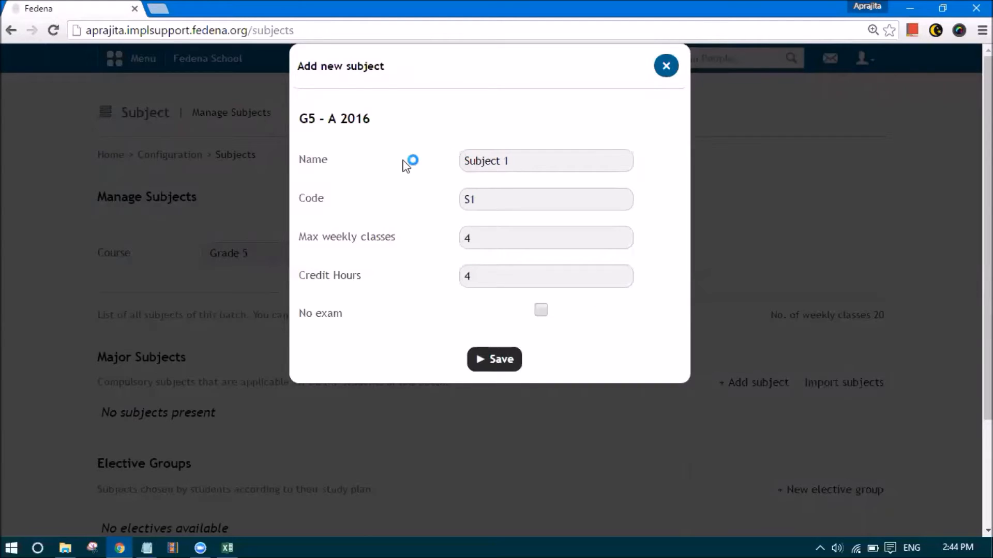
pyautogui.moveTo(519, 161); pyautogui.dragTo(444, 167)
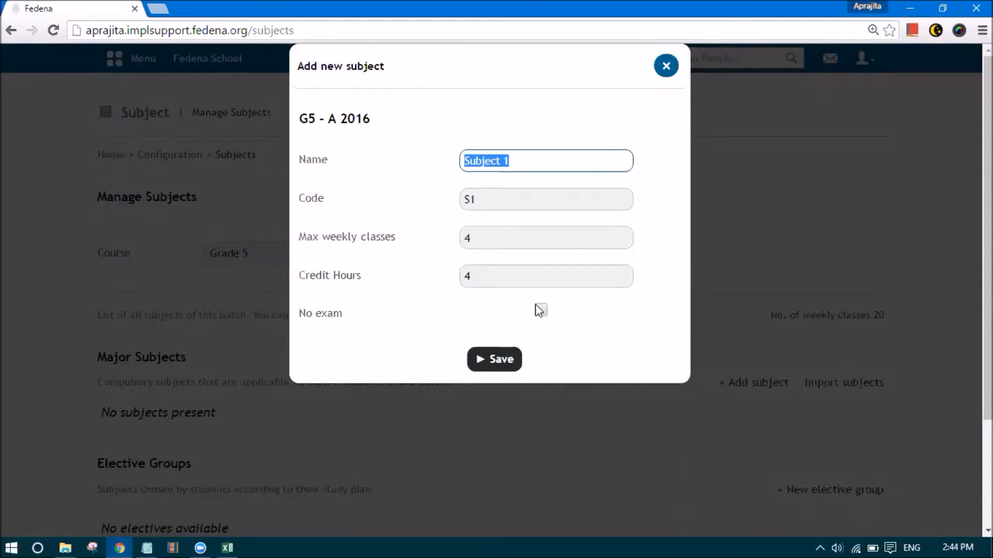
pyautogui.click(509, 362)
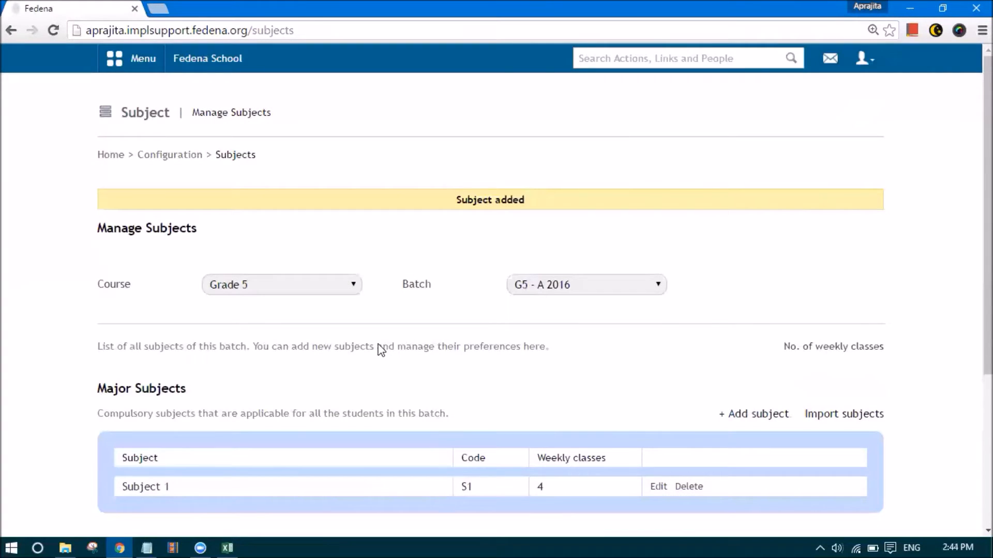
pyautogui.scroll(-1, 414, 372)
pyautogui.scroll(-4, 687, 330)
# Add 'Subject 2' with code S2, 3 weekly classes and 4 credit hours
pyautogui.click(751, 187)
pyautogui.click(489, 164)
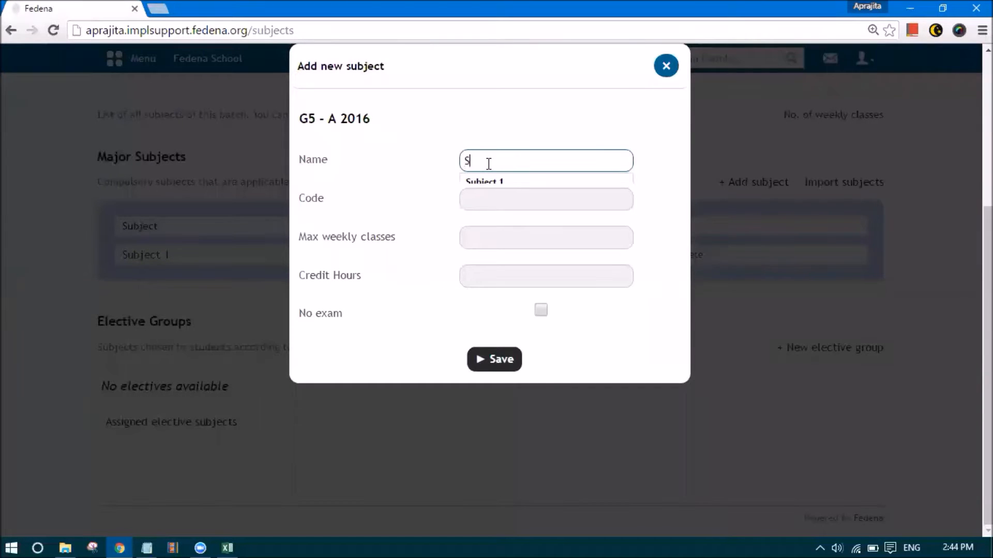
pyautogui.write('Subject 2')
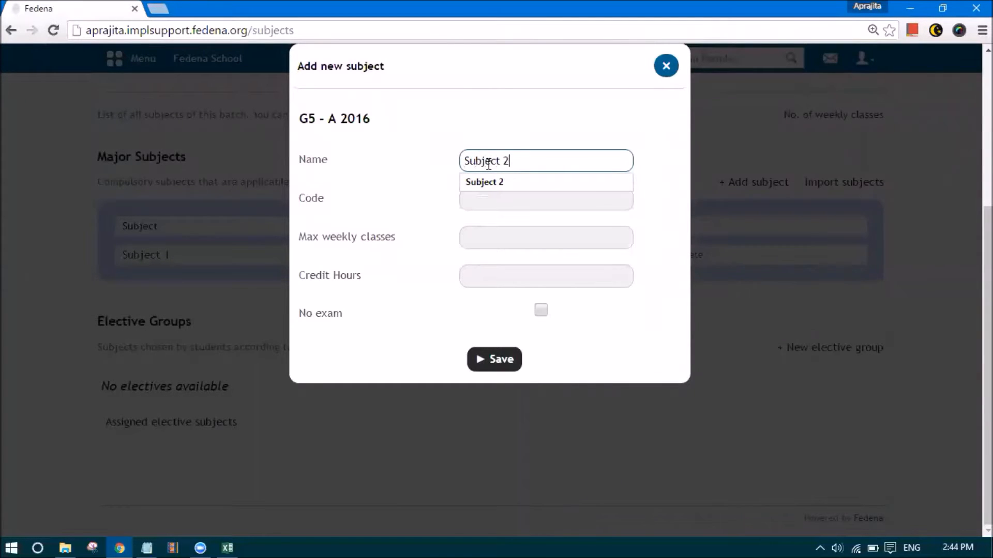
pyautogui.click(483, 197)
pyautogui.write('S2')
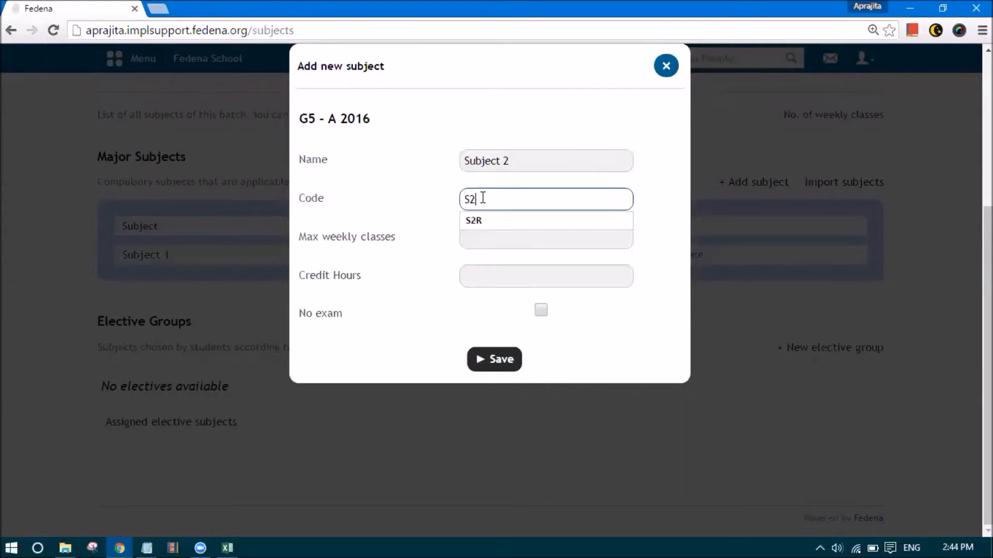
pyautogui.press('Tab')
pyautogui.write('3')
pyautogui.click(481, 261)
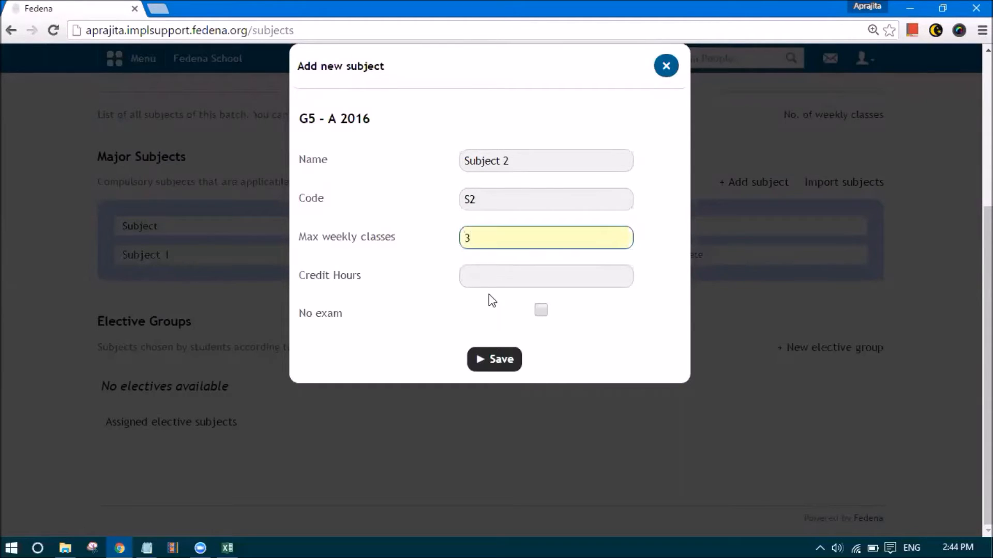
pyautogui.click(483, 278)
pyautogui.write('4')
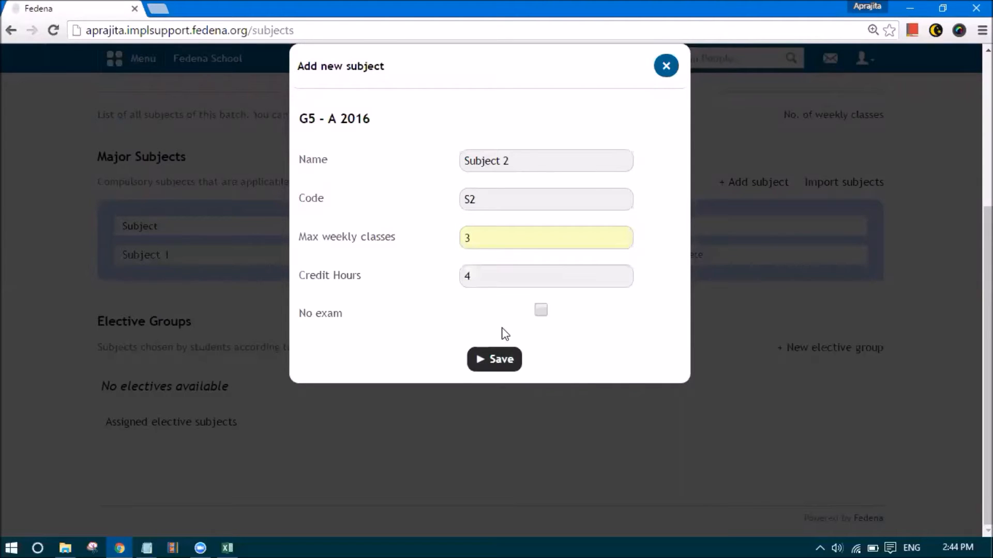
pyautogui.click(504, 359)
# Add 'Subject 3' with code S3, 6 weekly classes and 4 credit hours
pyautogui.click(731, 183)
pyautogui.click(507, 171)
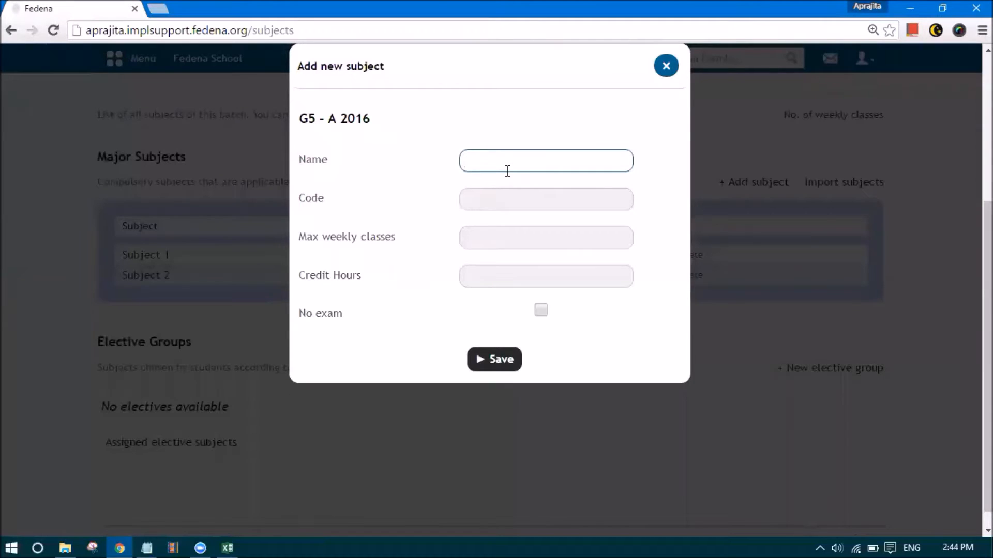
pyautogui.write('Subject 3')
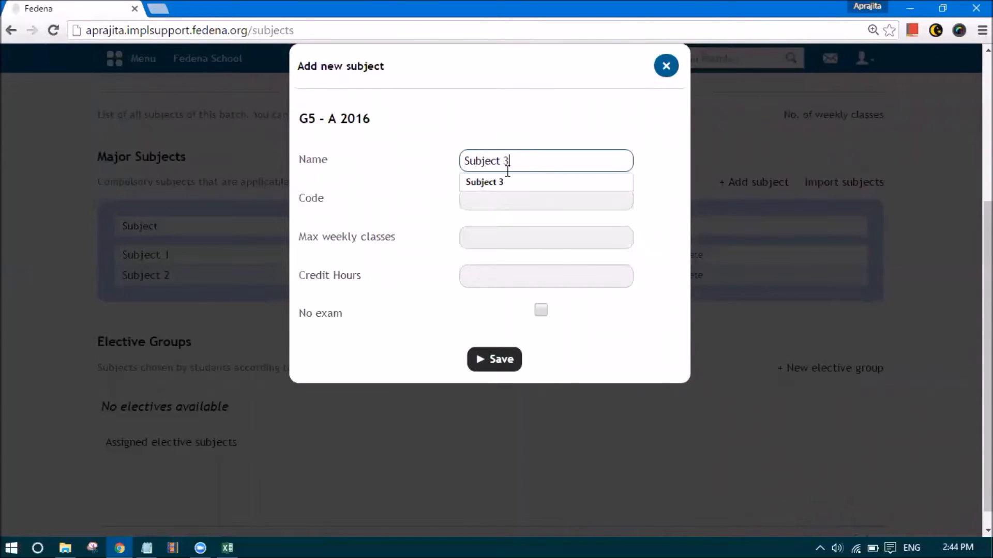
pyautogui.click(497, 194)
pyautogui.write('S3')
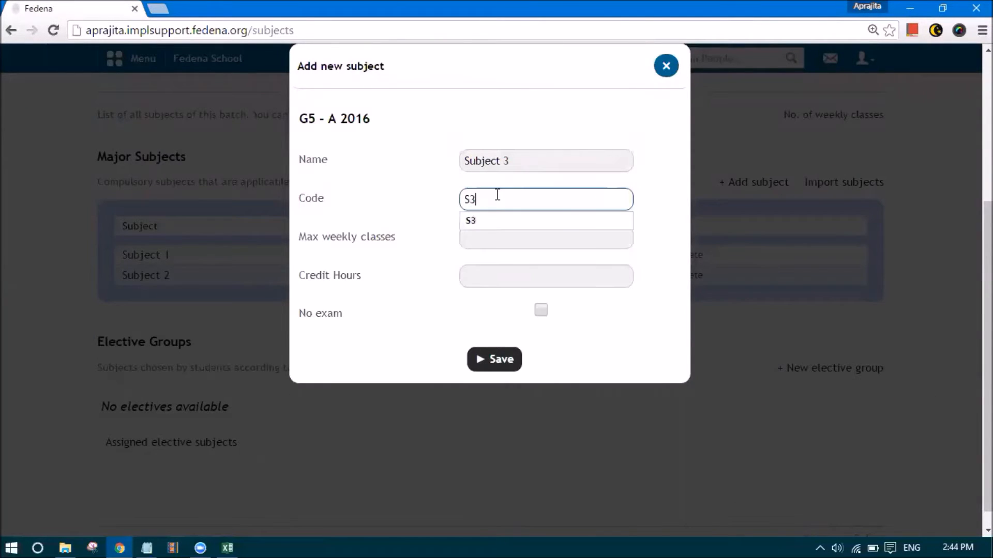
pyautogui.click(494, 245)
pyautogui.write('6')
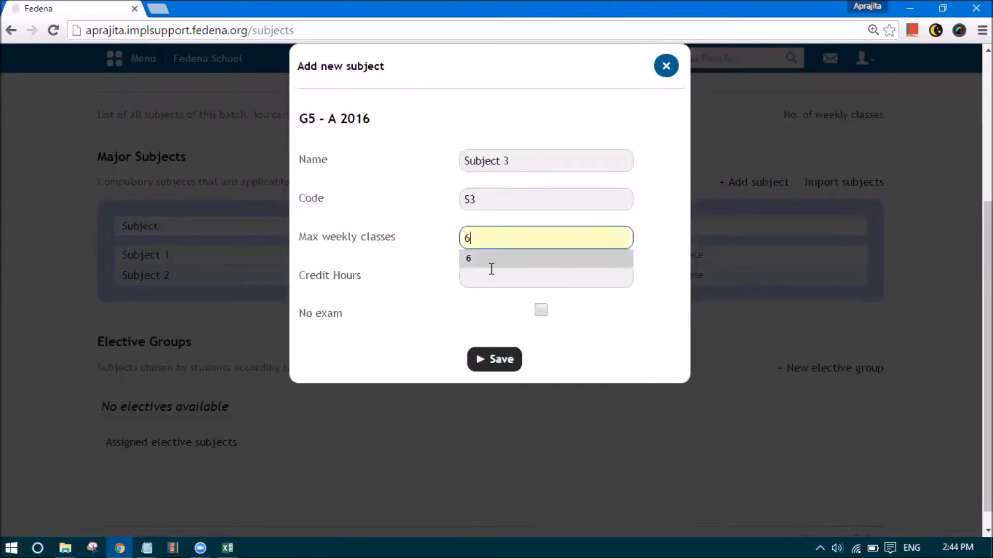
pyautogui.click(491, 275)
pyautogui.write('4')
pyautogui.click(497, 359)
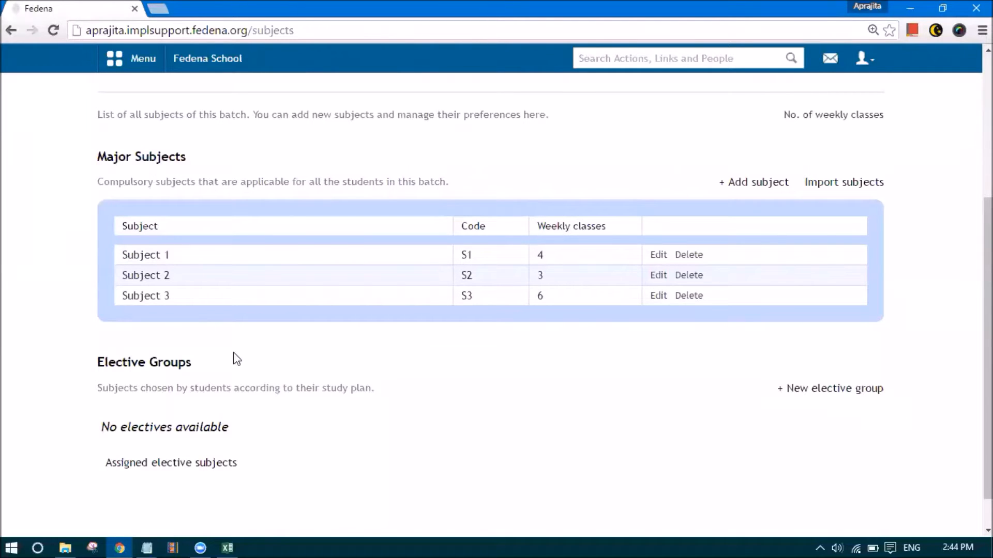
# Browse the menu's Academics and Data and Reports sections, ending on Academics
pyautogui.scroll(3, 269, 420)
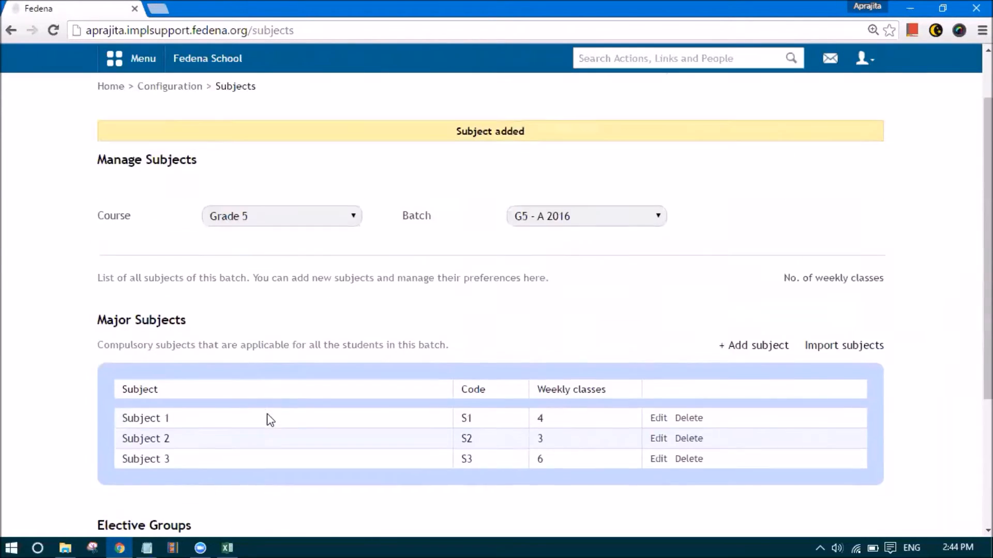
pyautogui.scroll(2, 269, 420)
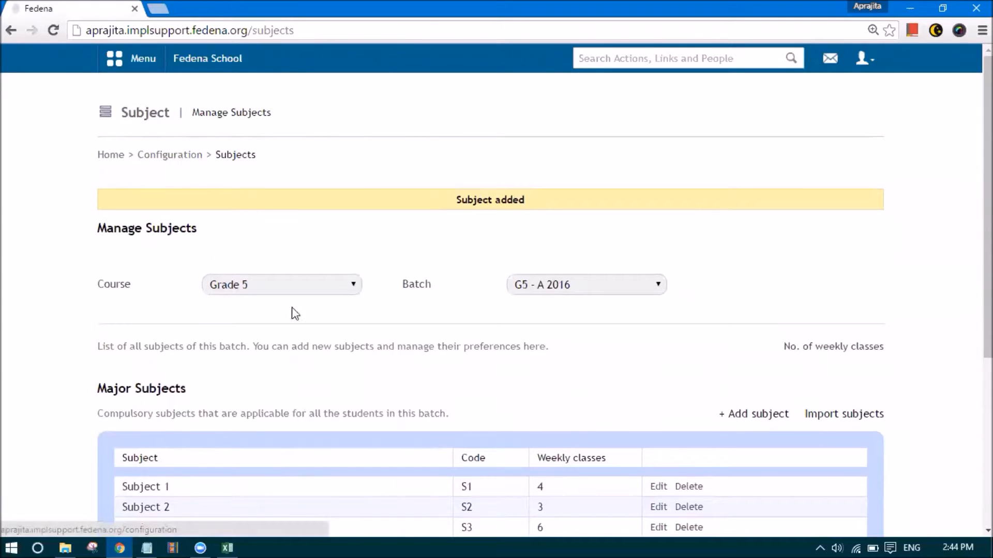
pyautogui.click(145, 64)
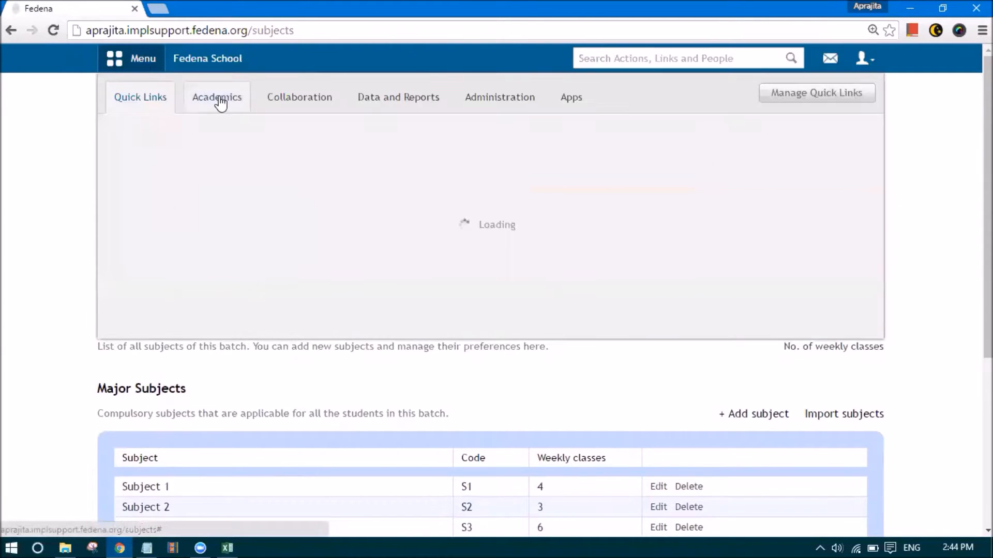
pyautogui.click(220, 103)
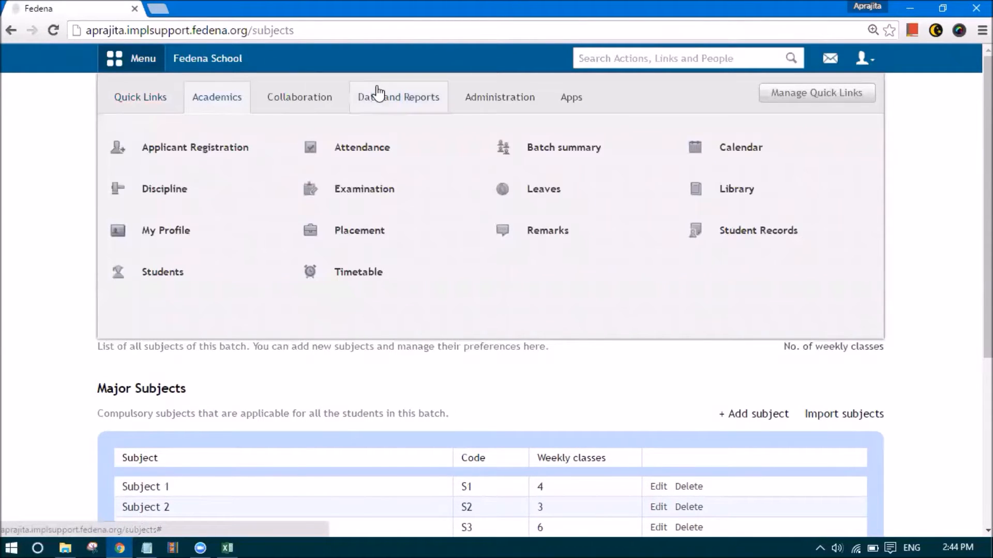
pyautogui.click(388, 94)
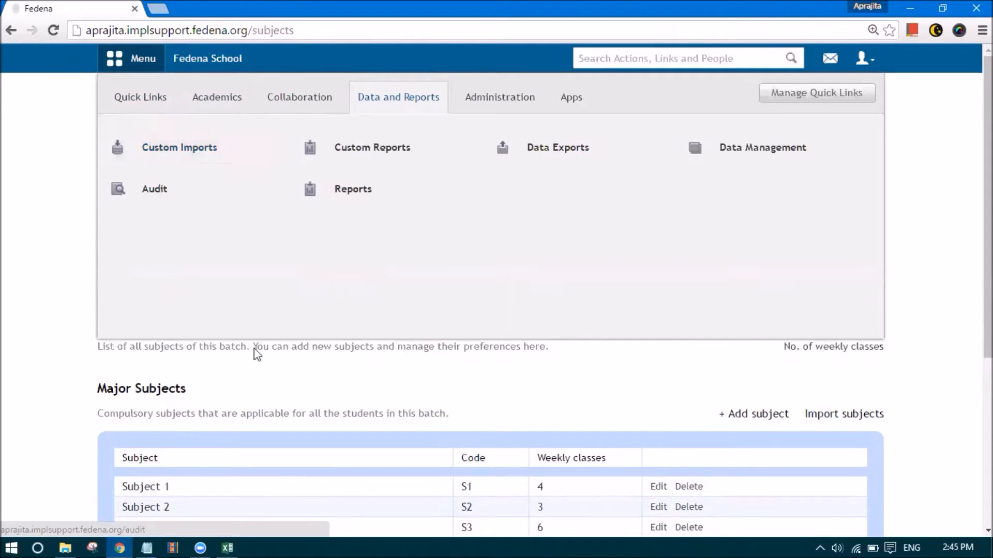
pyautogui.click(249, 379)
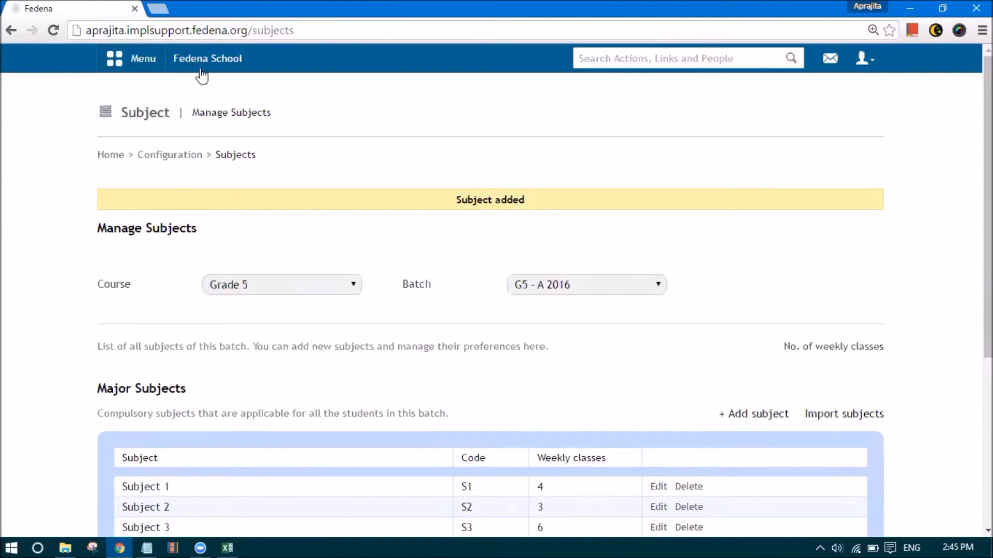
pyautogui.click(147, 63)
pyautogui.click(212, 97)
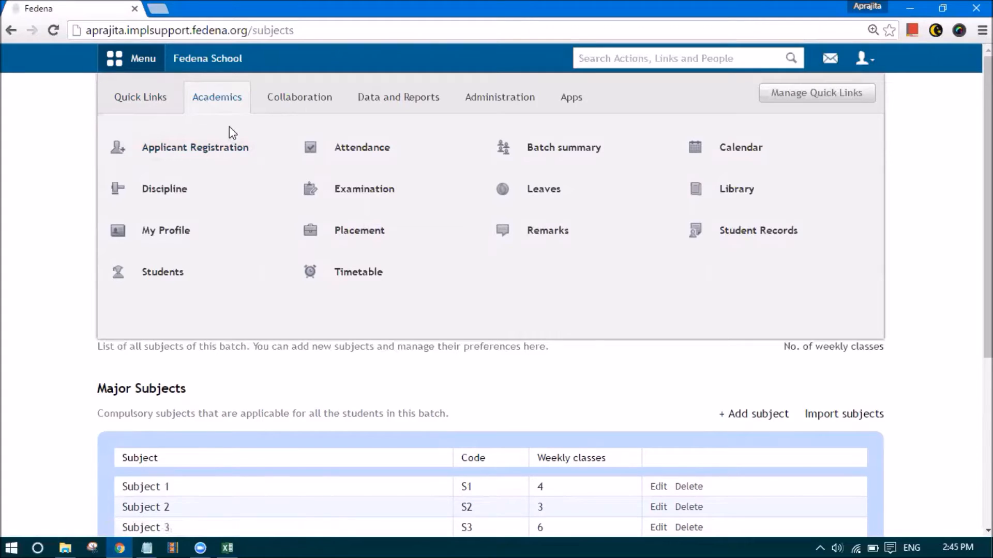
# Open Students > Student Admission and scroll to its Course & Batch details
pyautogui.moveTo(273, 283)
pyautogui.click(288, 268)
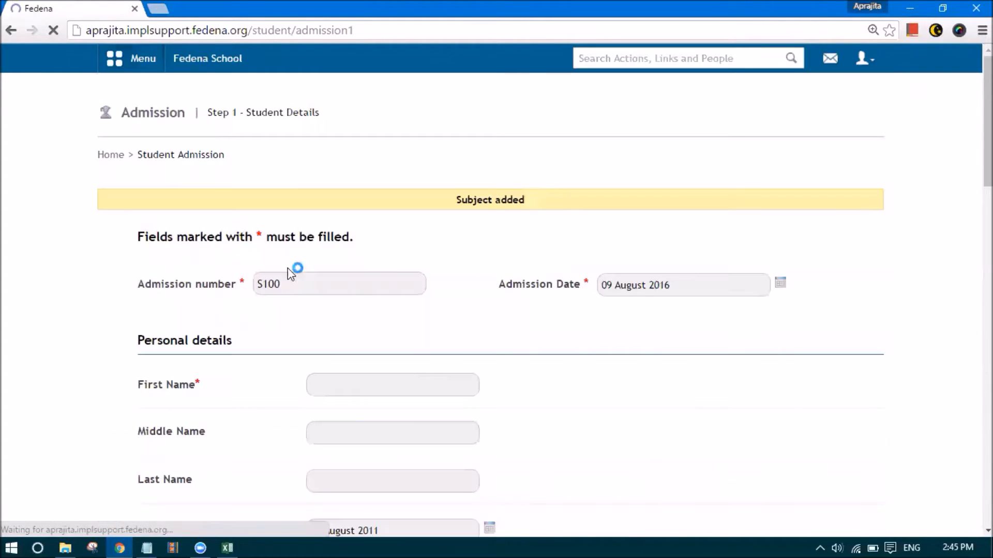
pyautogui.scroll(-20, 263, 269)
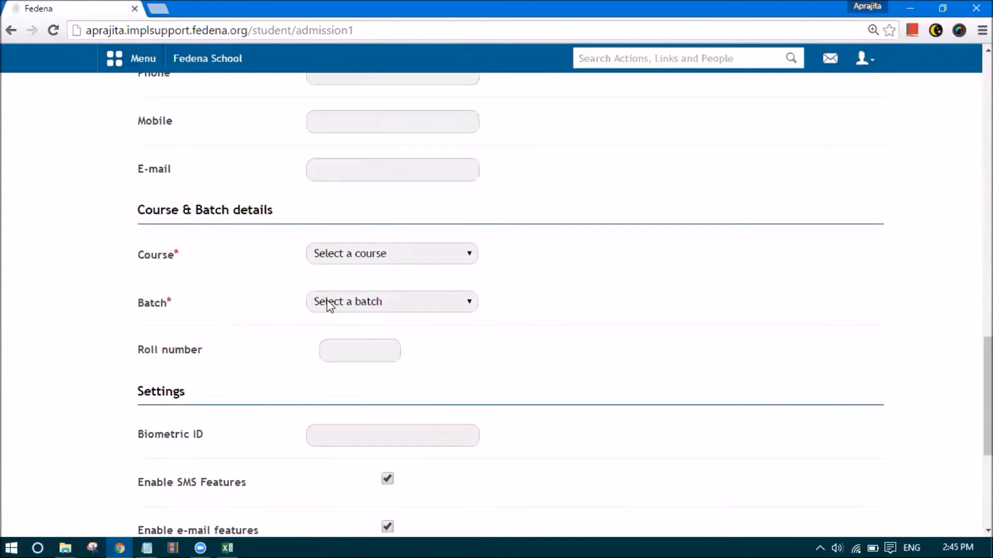
# Open Custom Imports from the Data and Reports menu and scroll through the exports
pyautogui.click(140, 66)
pyautogui.click(370, 98)
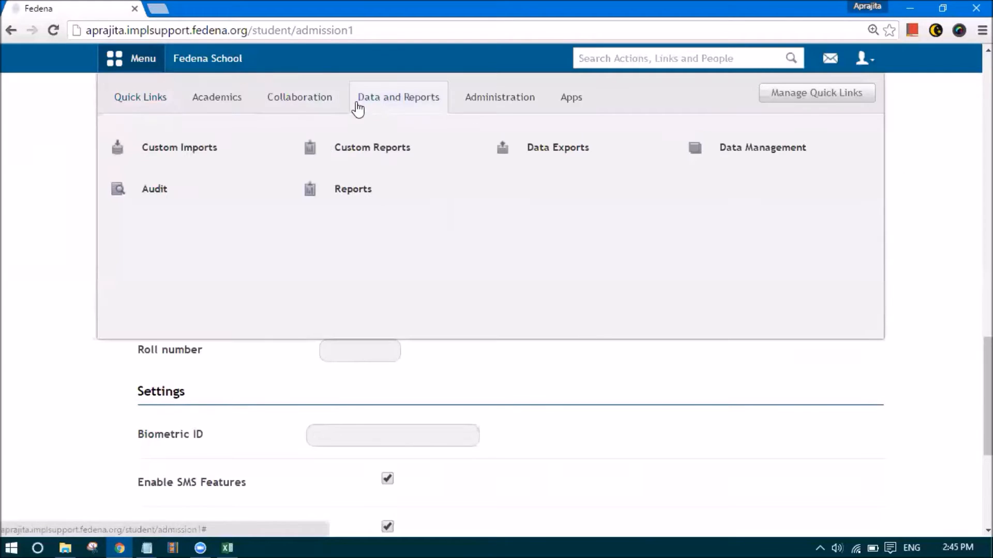
pyautogui.click(194, 155)
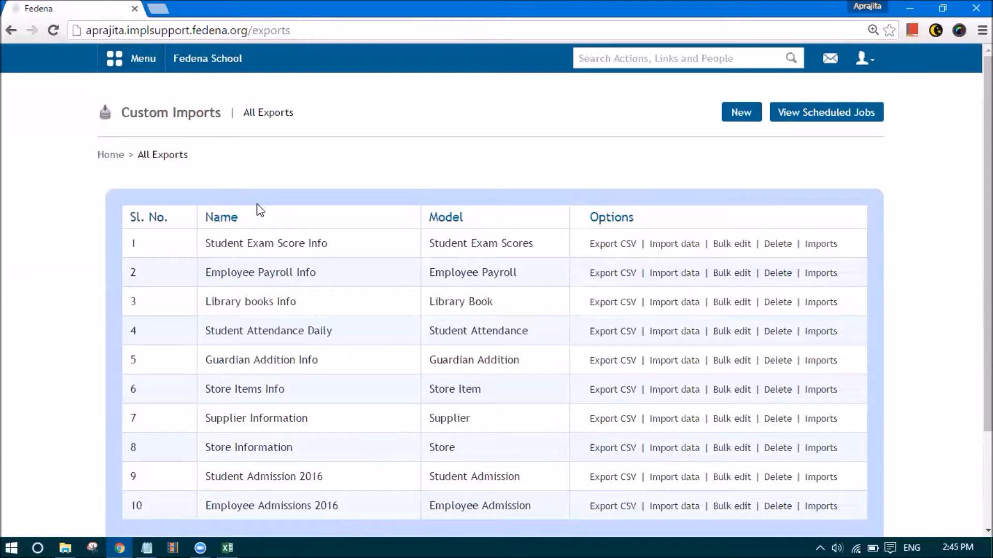
pyautogui.scroll(-1, 261, 209)
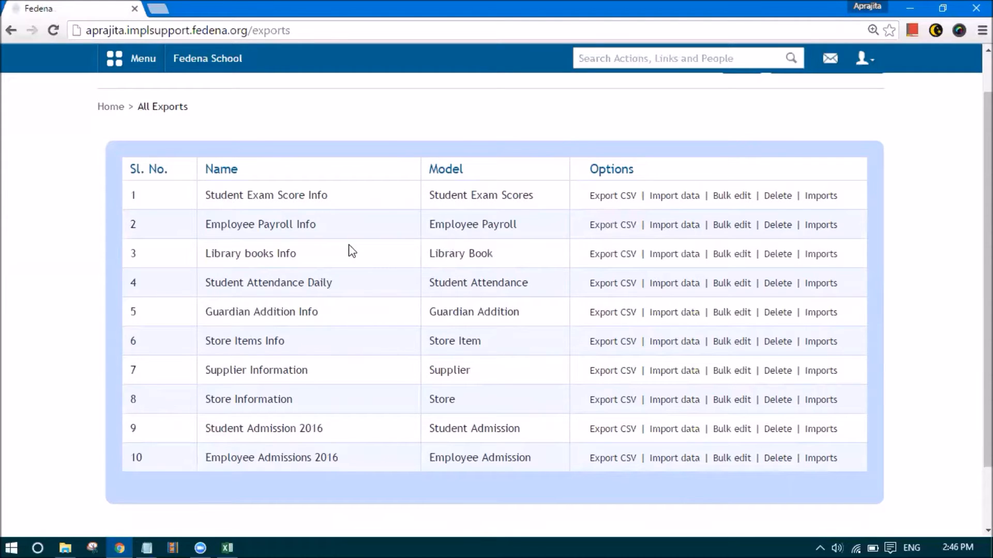
# In the Student Admission CSV, change admission numbers in A2 and A3 to S100 and S101
pyautogui.click(227, 547)
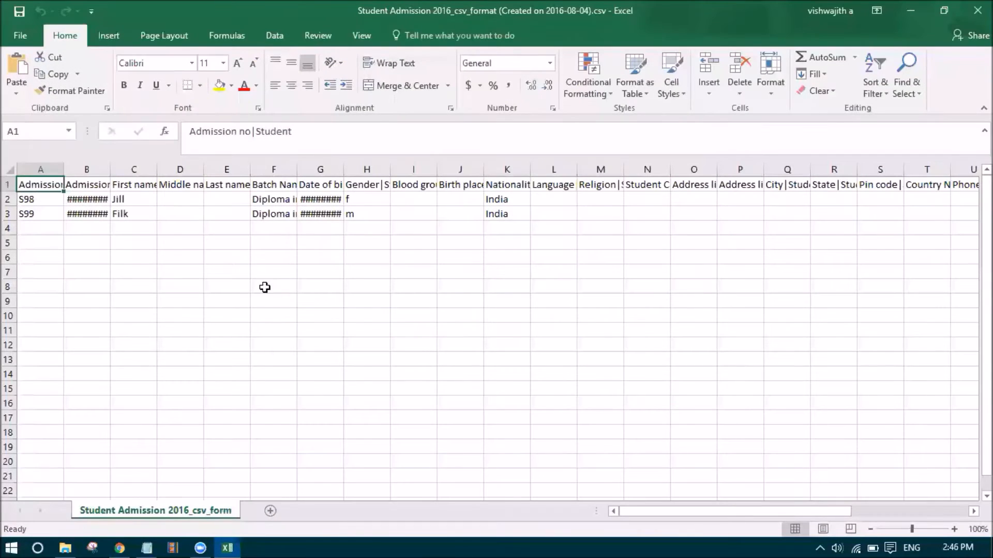
pyautogui.click(87, 215)
pyautogui.doubleClick(54, 198)
pyautogui.press('BackSpace')
pyautogui.press('BackSpace')
pyautogui.write('100')
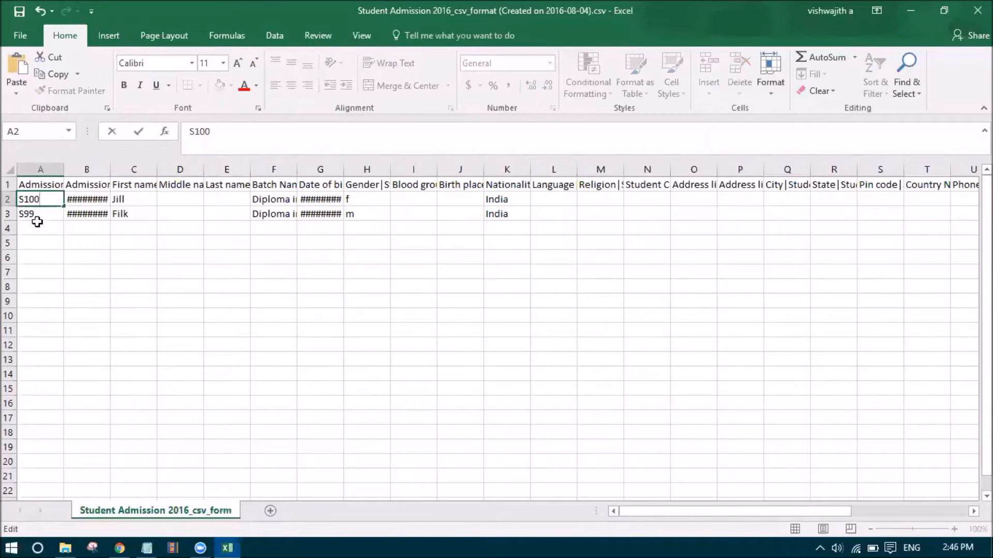
pyautogui.doubleClick(47, 215)
pyautogui.press('BackSpace')
pyautogui.press('BackSpace')
pyautogui.write('100')
pyautogui.press('BackSpace')
pyautogui.write('1')
pyautogui.press('Return')
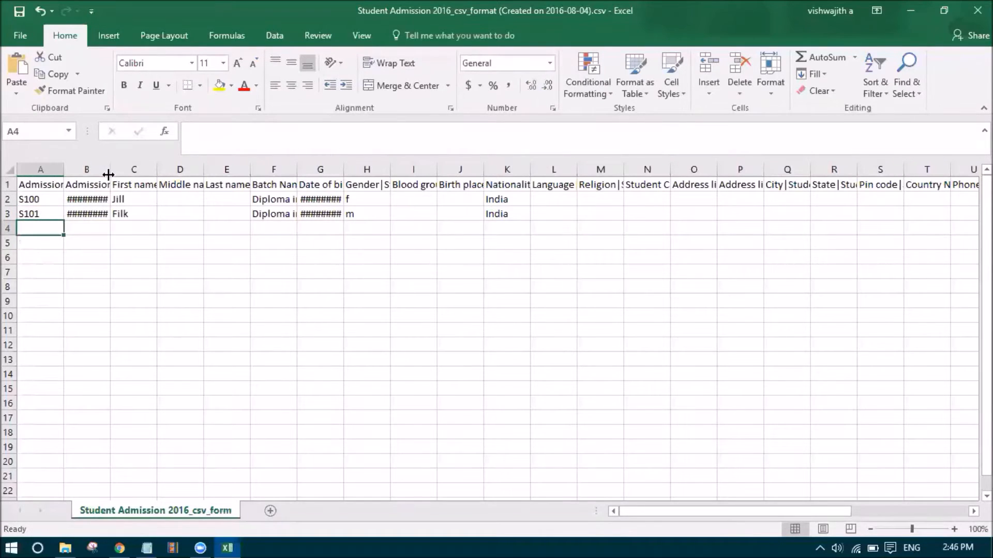
# Autofit column B to show full dates and clear the batch names in F2 and F3
pyautogui.doubleClick(110, 169)
pyautogui.click(222, 246)
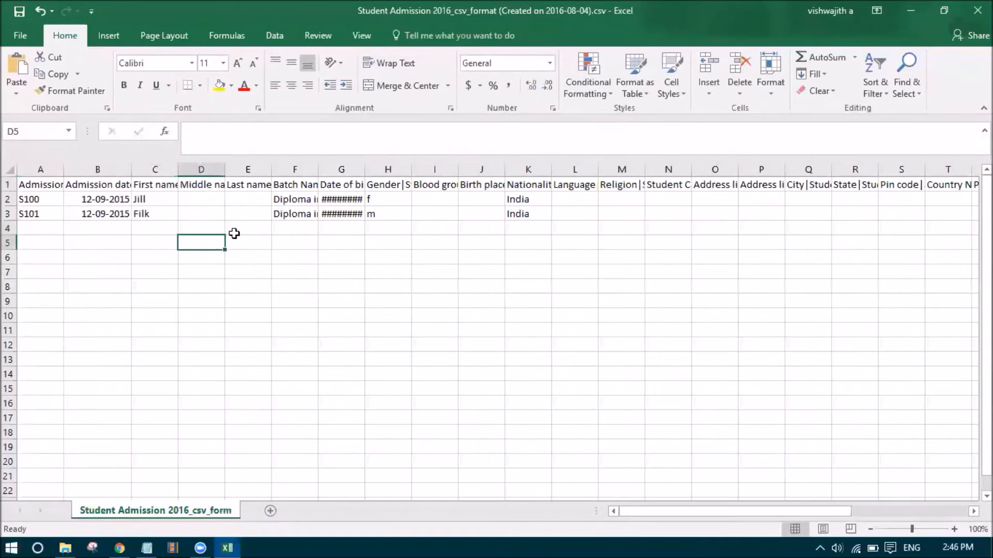
pyautogui.click(299, 200)
pyautogui.press('Delete')
pyautogui.click(299, 213)
pyautogui.press('Delete')
pyautogui.click(282, 276)
pyautogui.click(120, 548)
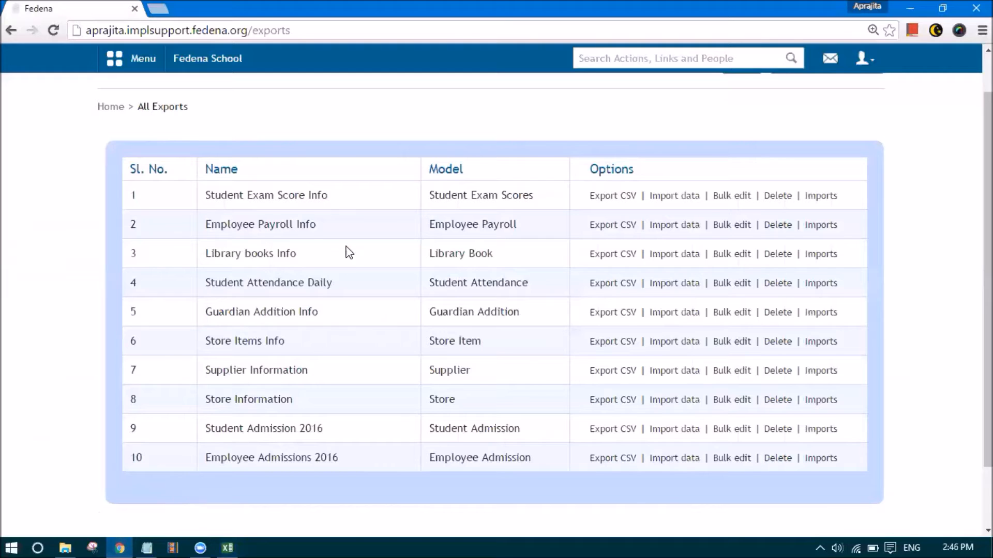
# Open the Grade 5 course under Manage Course and select its batch name G5 - A 2016
pyautogui.scroll(1, 344, 258)
pyautogui.click(421, 102)
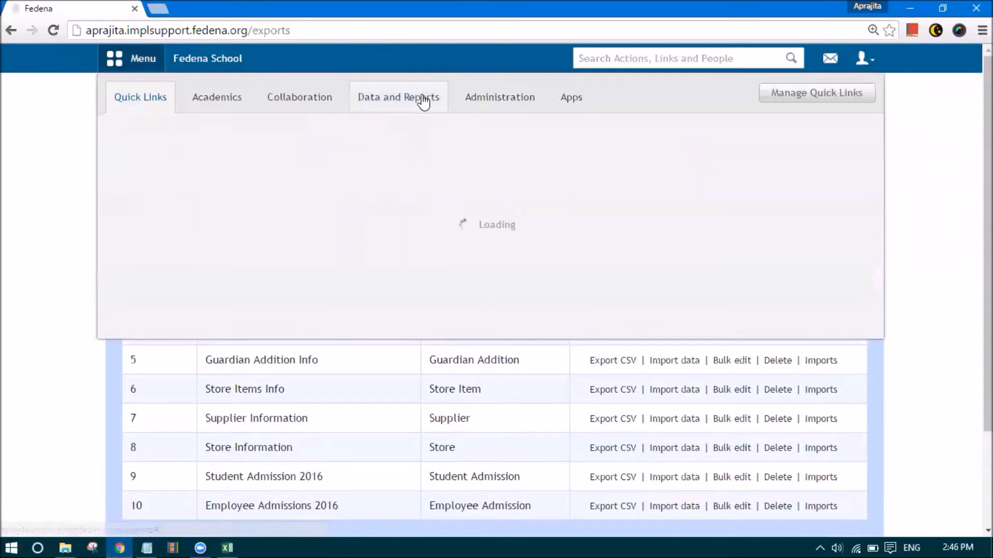
pyautogui.click(479, 96)
pyautogui.moveTo(525, 190)
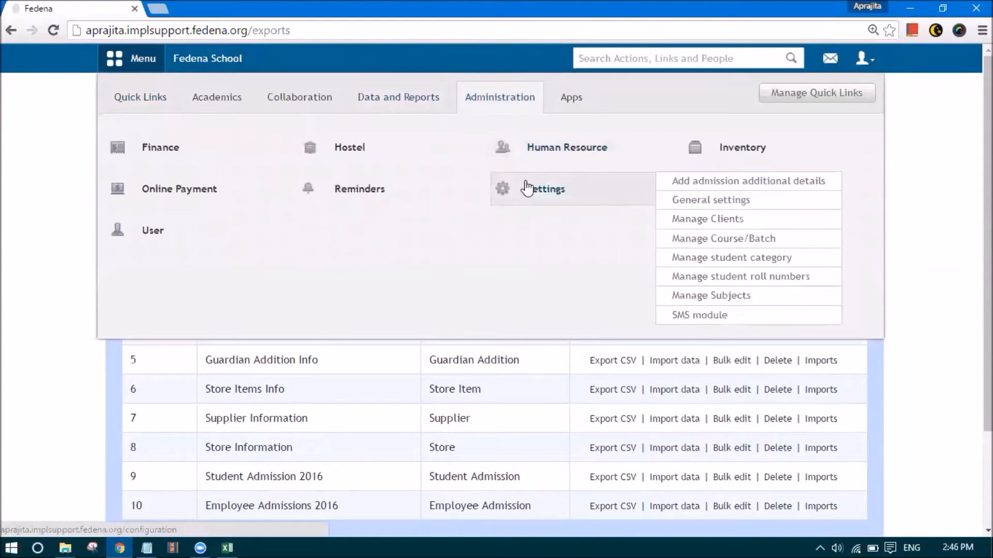
pyautogui.click(698, 241)
pyautogui.click(279, 204)
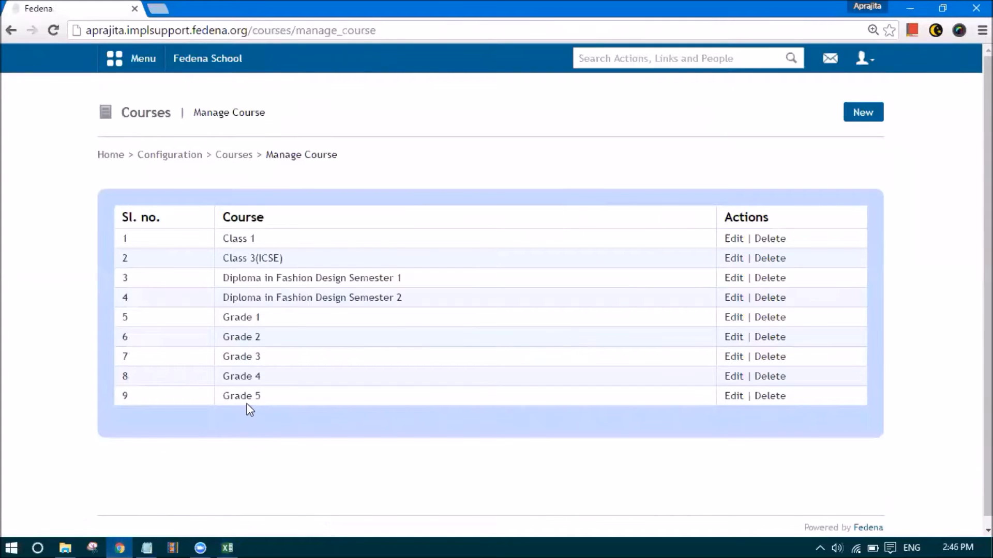
pyautogui.click(243, 396)
pyautogui.moveTo(261, 244); pyautogui.dragTo(201, 244)
pyautogui.hotkey('ctrl', 'c')
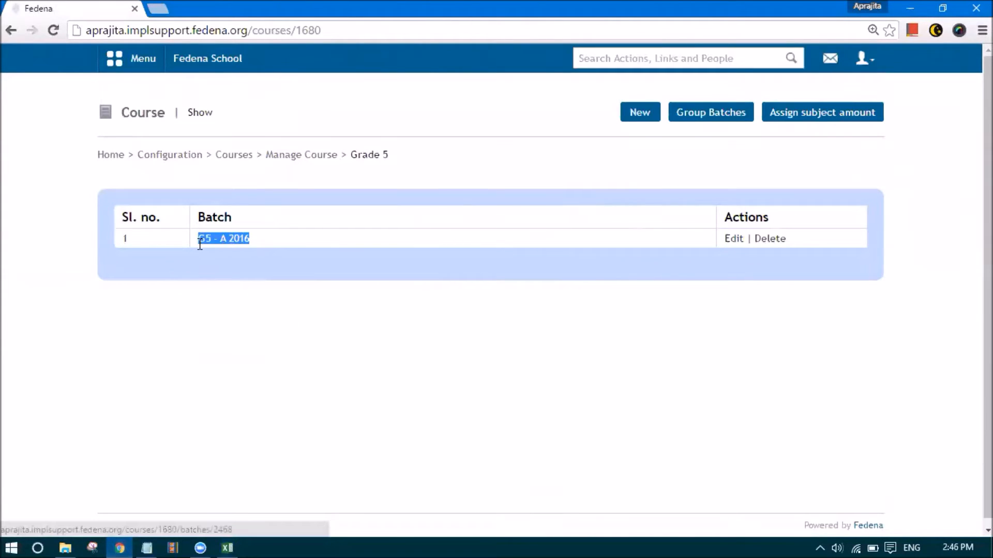
pyautogui.click(228, 547)
# Paste G5 - A 2016 as the Batch Name in F2 and F3, and widen columns F and G
pyautogui.click(312, 273)
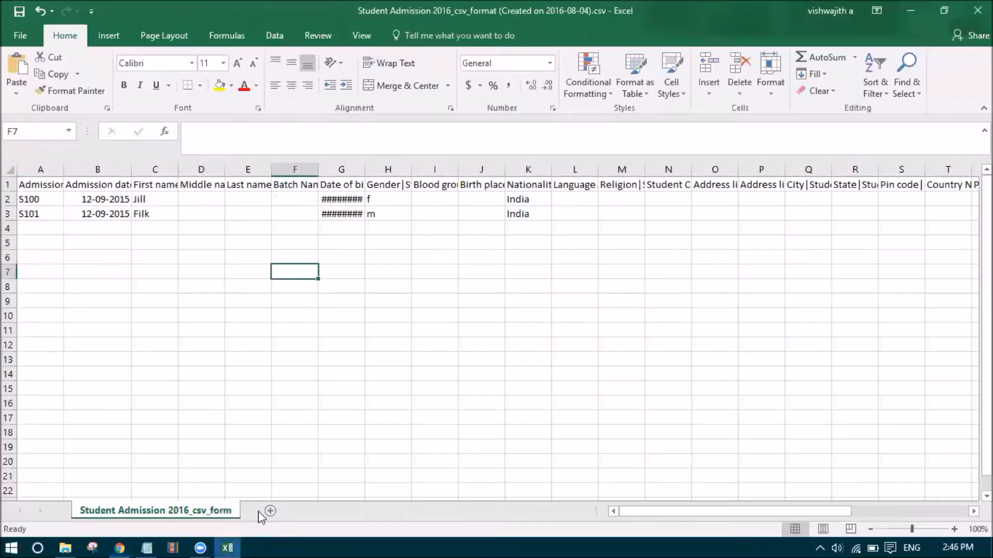
pyautogui.doubleClick(287, 197)
pyautogui.hotkey('ctrl', 'v')
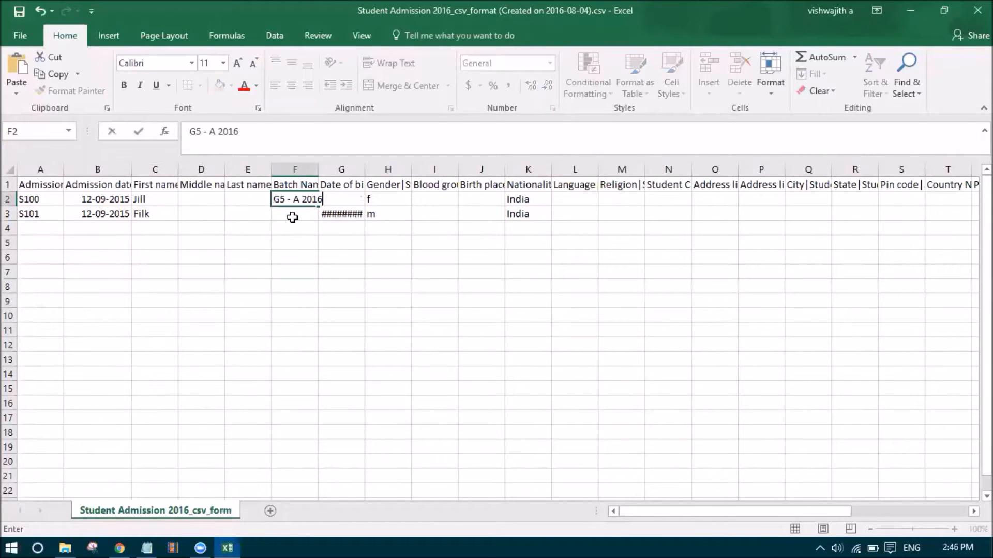
pyautogui.click(292, 217)
pyautogui.hotkey('ctrl', 'v')
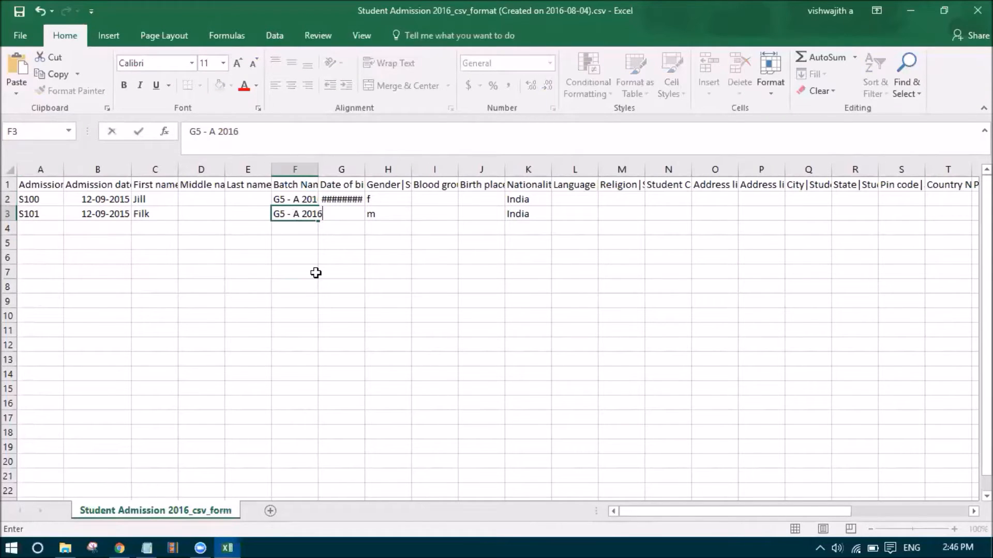
pyautogui.click(313, 271)
pyautogui.moveTo(317, 169); pyautogui.dragTo(412, 175)
pyautogui.click(470, 284)
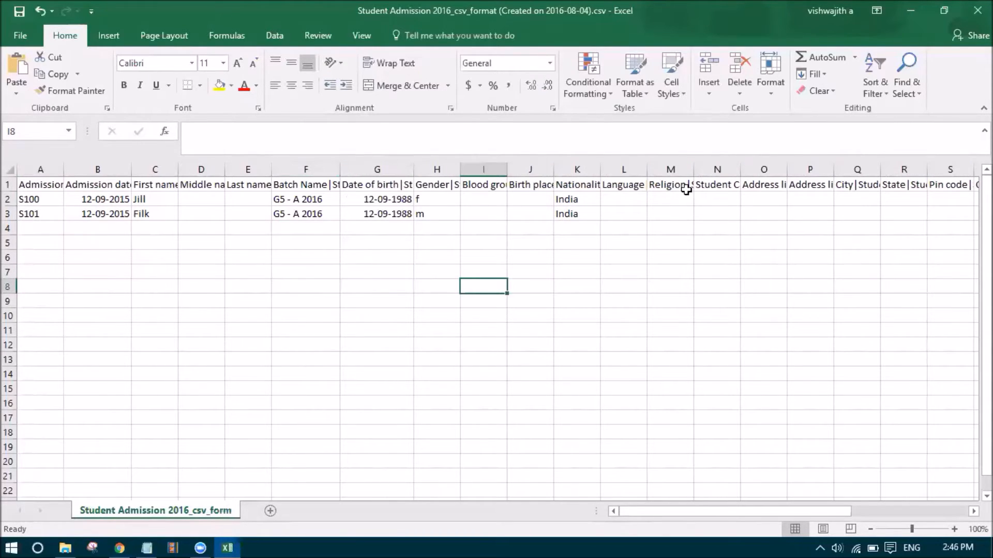
# Keep the changes and save over the original admission CSV in CSV format
pyautogui.click(976, 10)
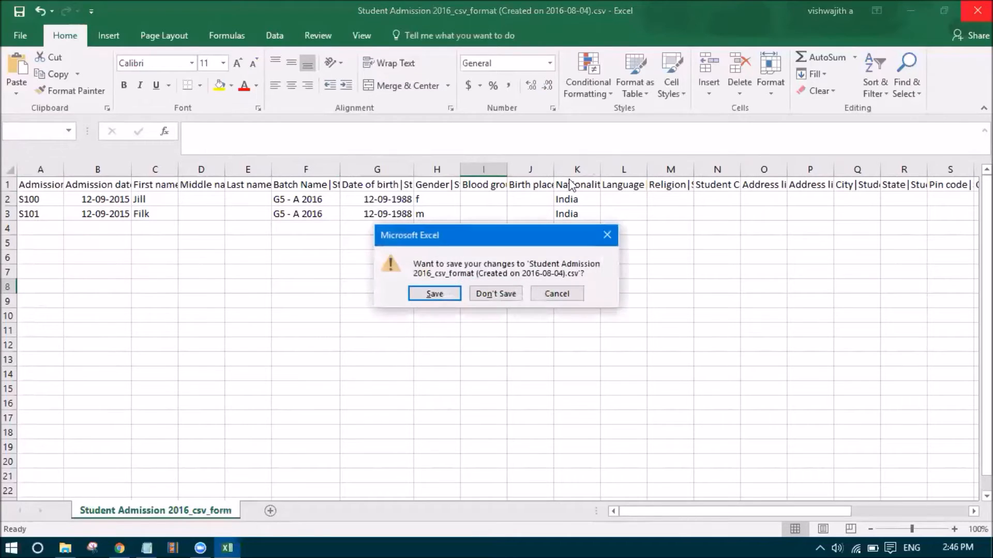
pyautogui.click(454, 293)
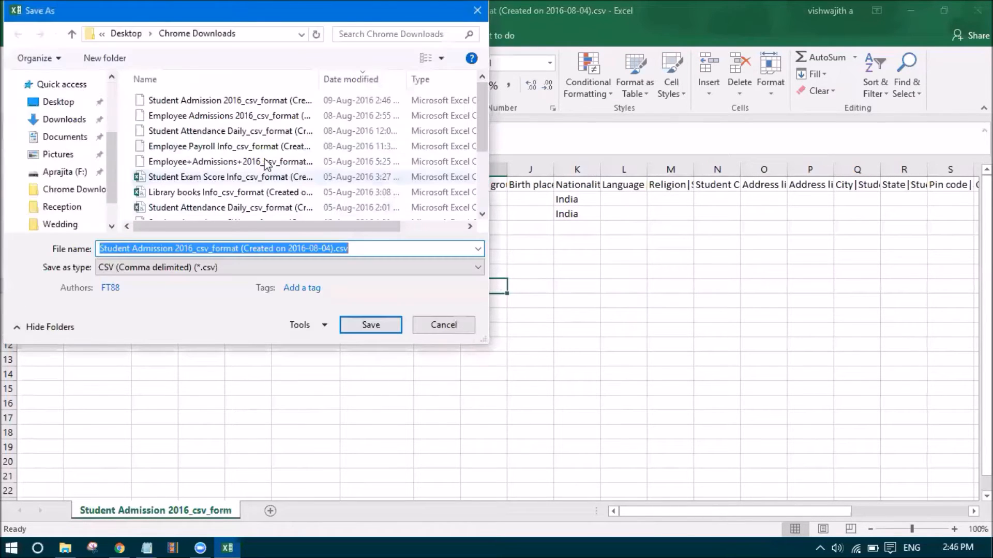
pyautogui.click(210, 100)
pyautogui.click(371, 325)
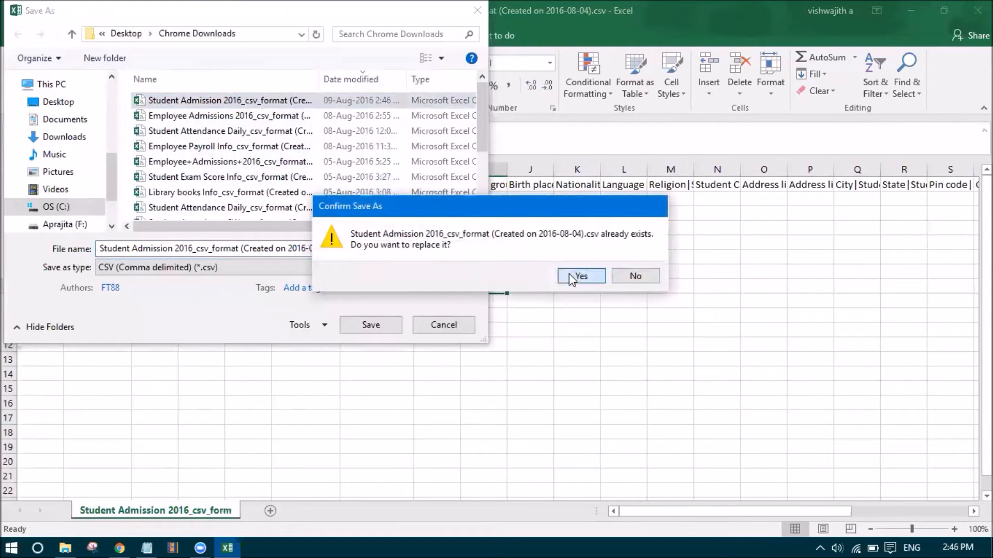
pyautogui.click(570, 274)
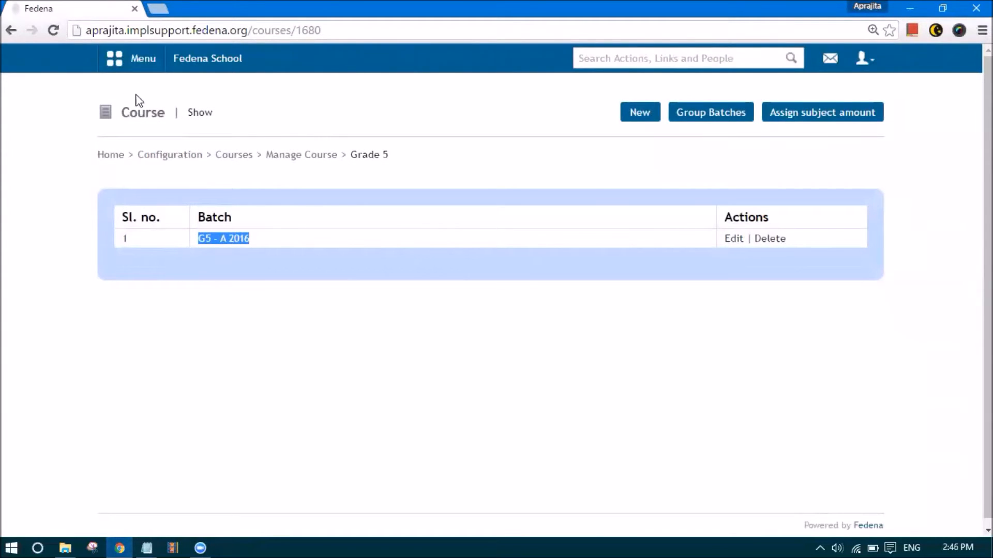
# Go to Data and Reports > Custom Imports
pyautogui.click(115, 60)
pyautogui.click(374, 103)
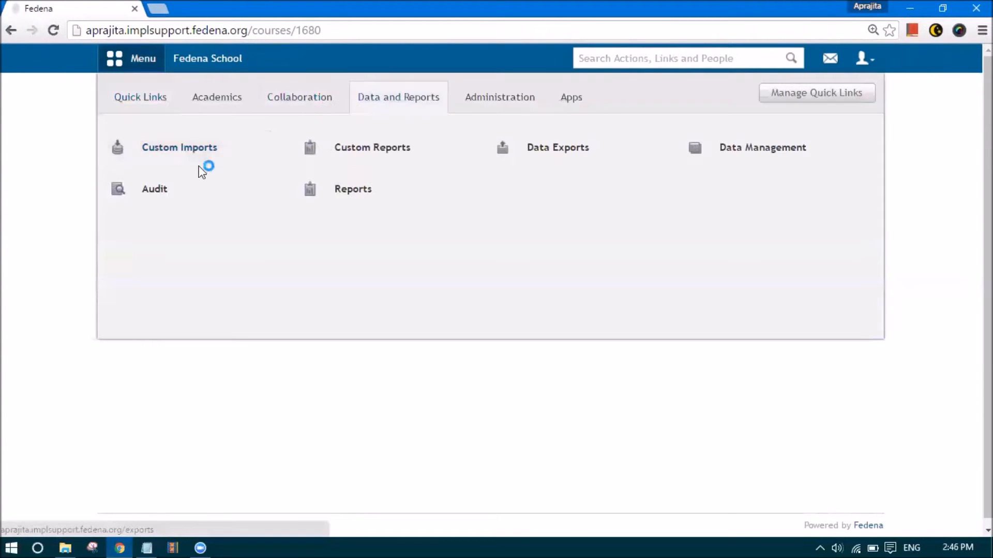
pyautogui.click(188, 151)
pyautogui.scroll(-3, 242, 350)
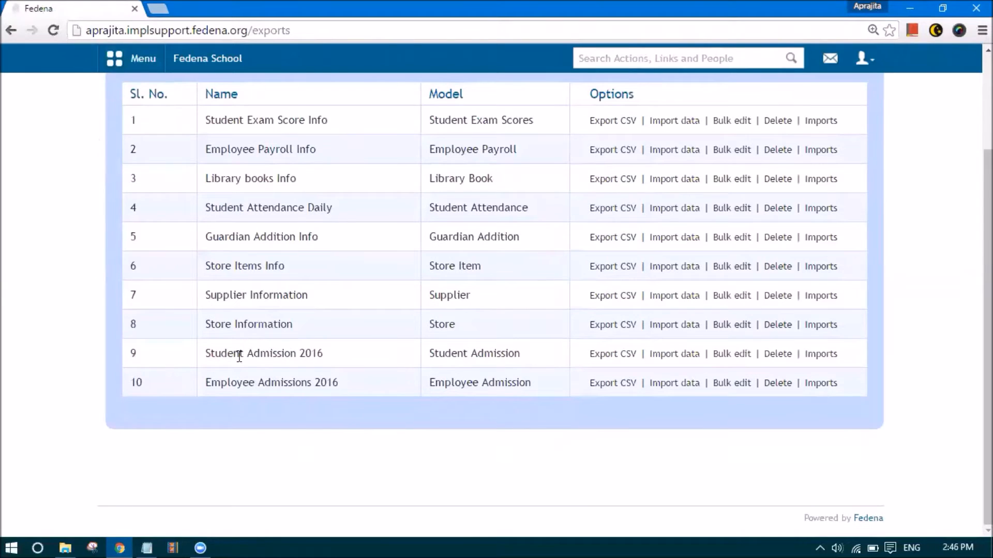
# Start a Student Admission 2016 import and upload the edited admission CSV
pyautogui.click(672, 355)
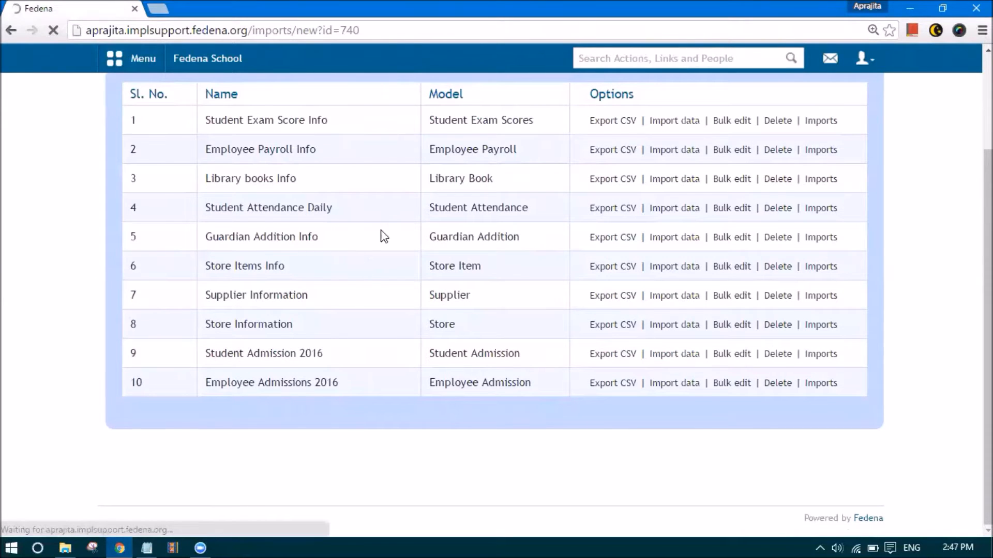
pyautogui.click(312, 207)
pyautogui.scroll(-3, 284, 162)
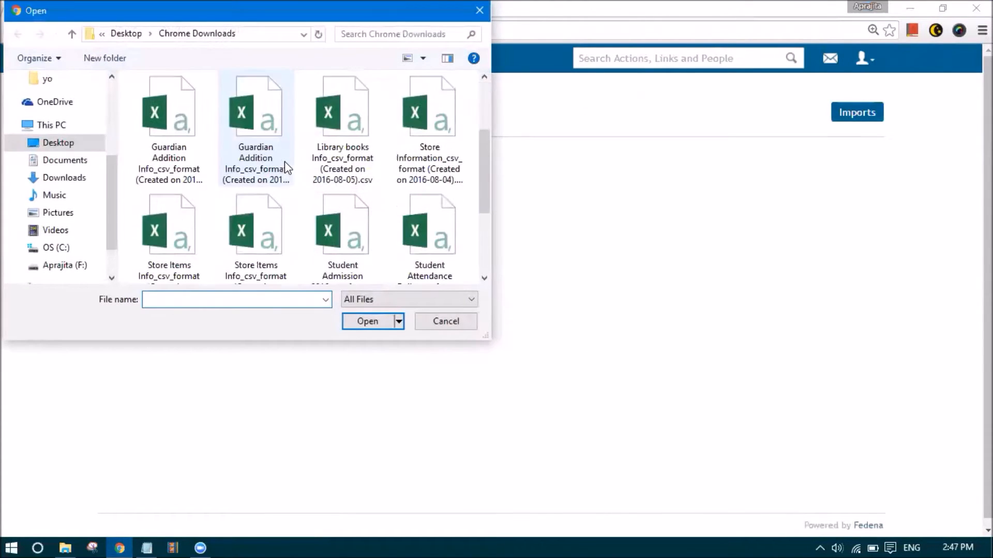
pyautogui.scroll(-2, 287, 189)
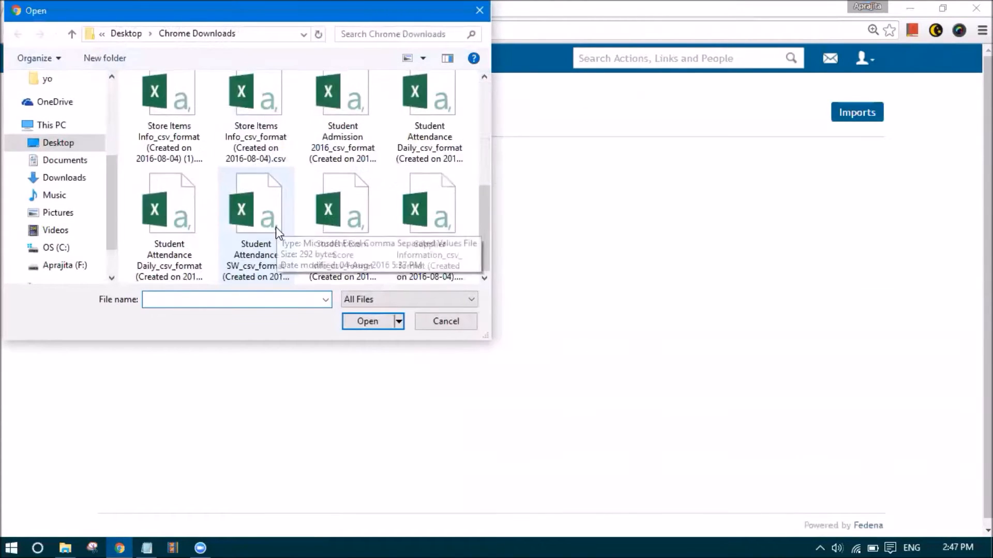
pyautogui.doubleClick(345, 151)
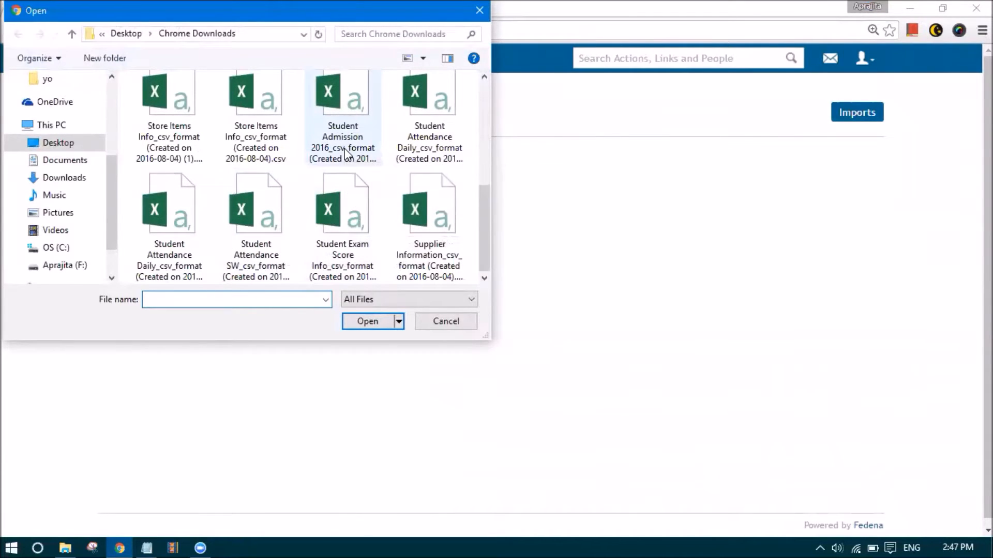
pyautogui.click(301, 253)
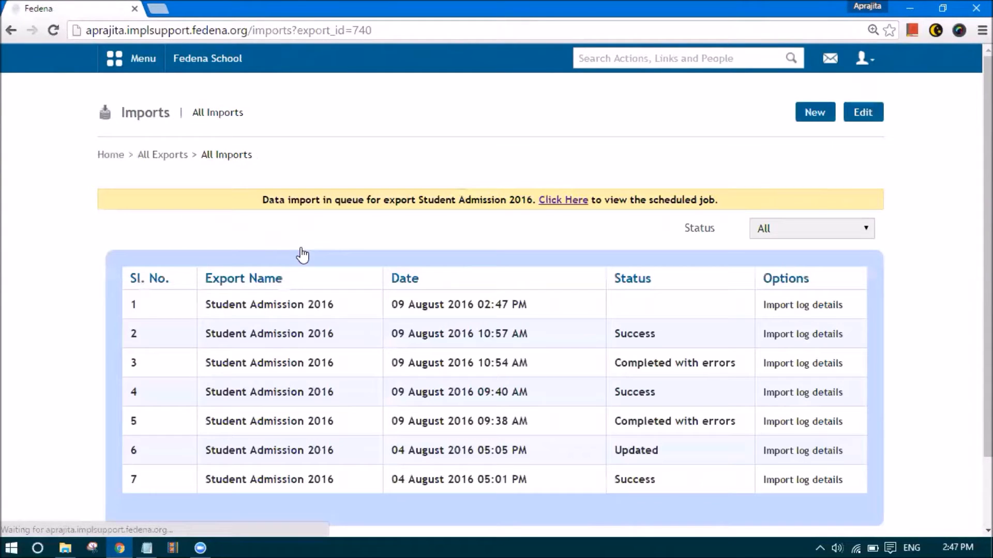
# View the scheduled import job and refresh it to check its In Queue status
pyautogui.click(544, 199)
pyautogui.click(397, 37)
pyautogui.press('Return')
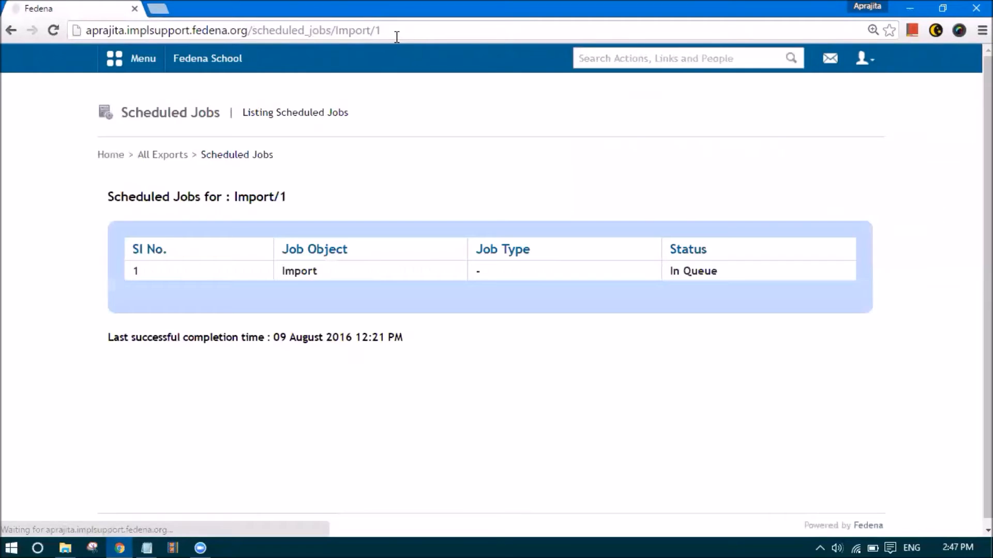
pyautogui.moveTo(674, 268); pyautogui.dragTo(722, 279)
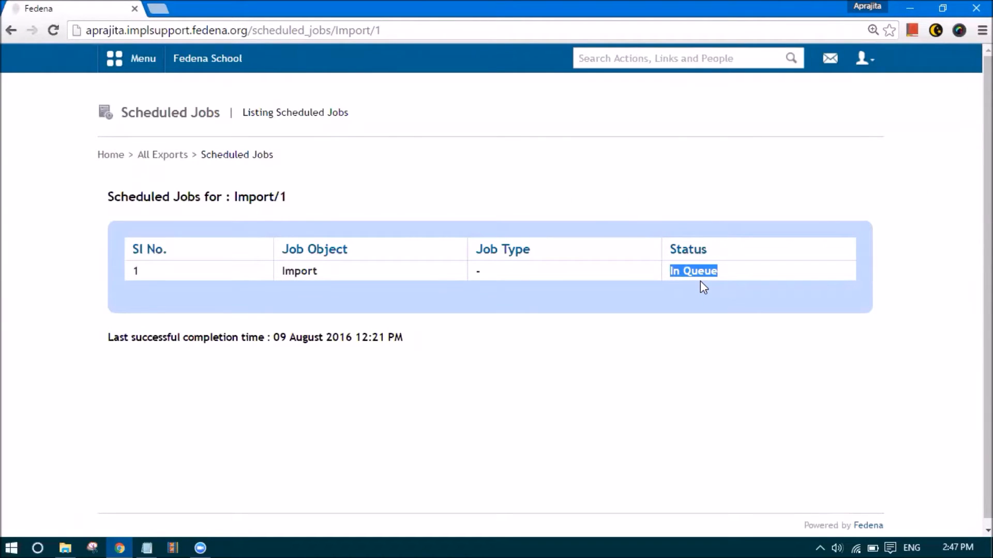
# Open the Student Admission 2016 imports, refresh them, and view the latest import log
pyautogui.click(178, 156)
pyautogui.scroll(-3, 598, 328)
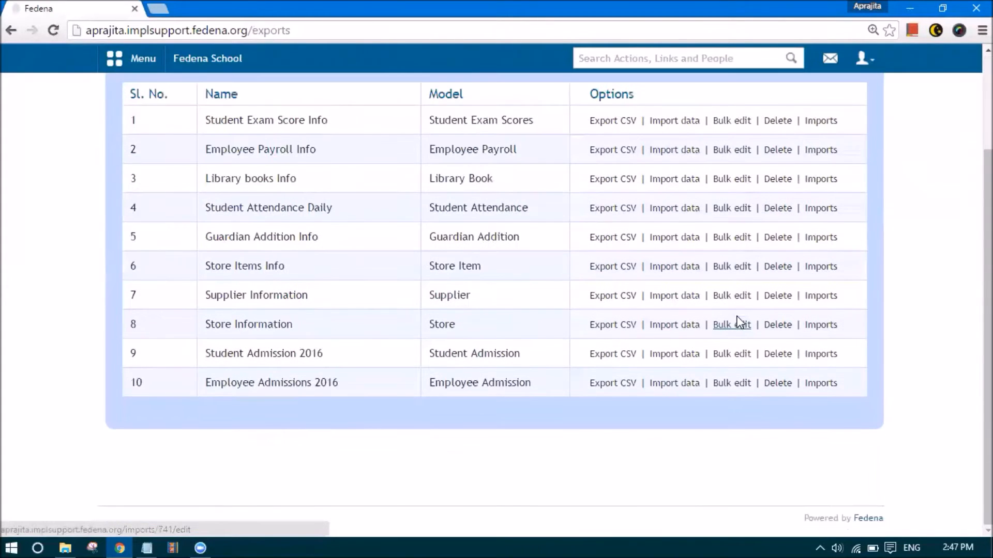
pyautogui.click(820, 356)
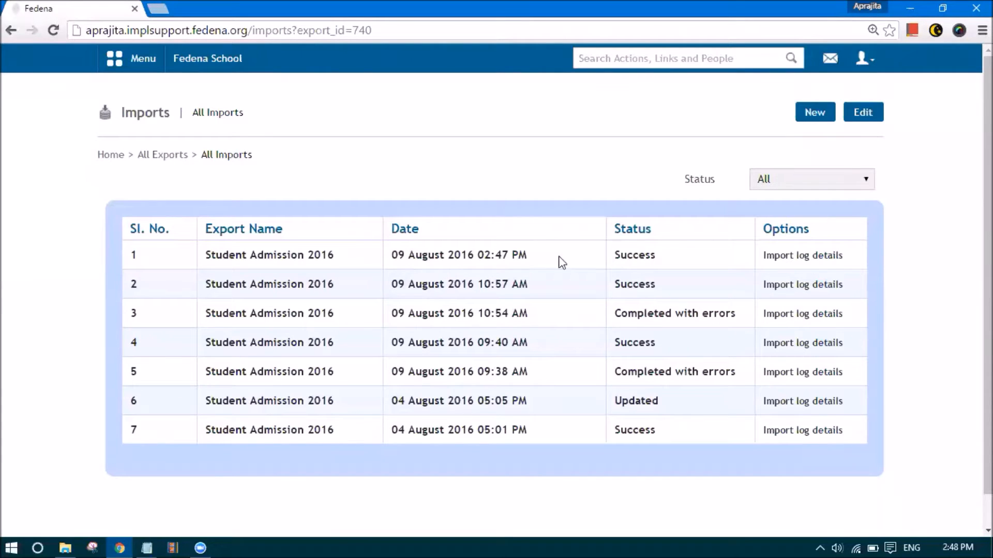
pyautogui.press('Return')
pyautogui.click(781, 256)
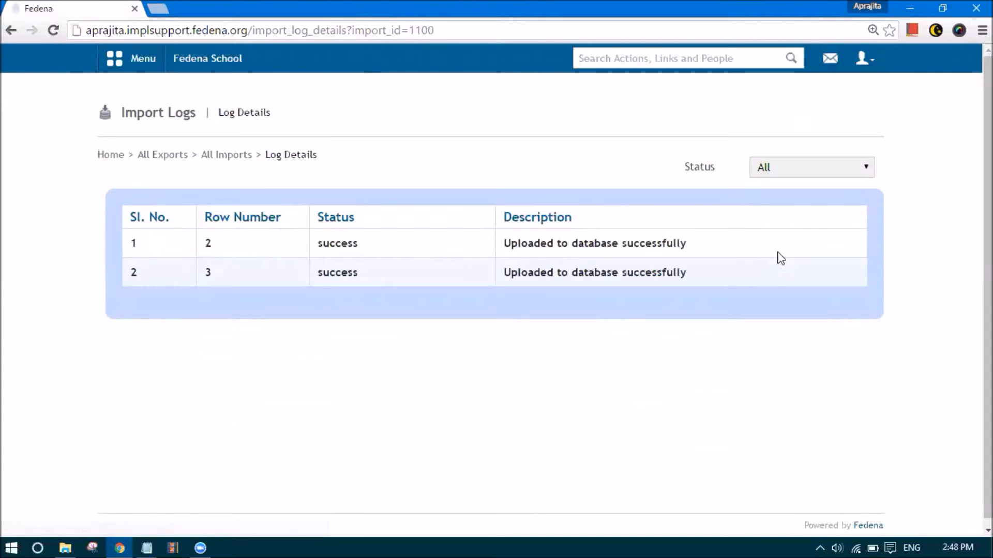
# Open the Reports Center via Data and Reports
pyautogui.click(129, 75)
pyautogui.click(380, 105)
pyautogui.click(347, 197)
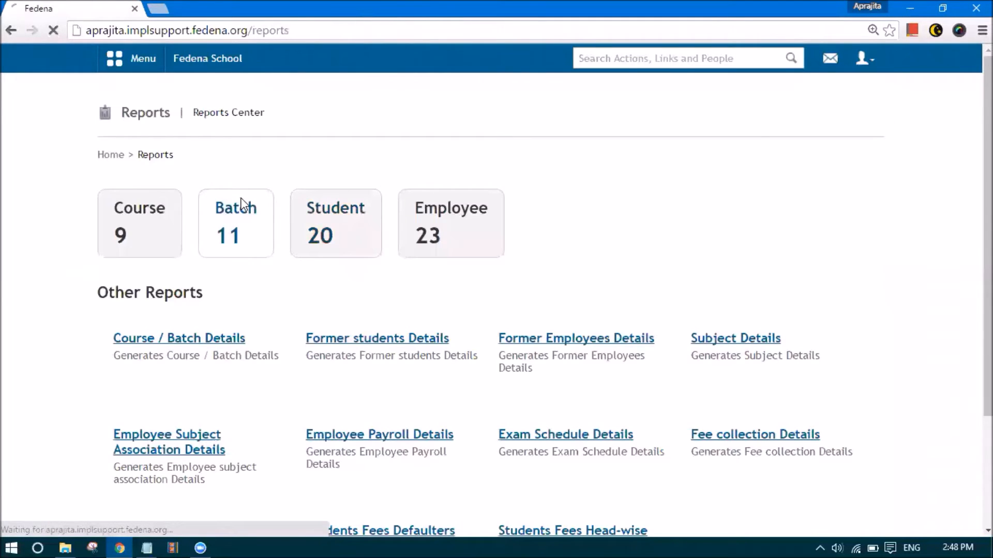
# Open the All Batches report and select G5-A 2016 to list its two students
pyautogui.click(241, 200)
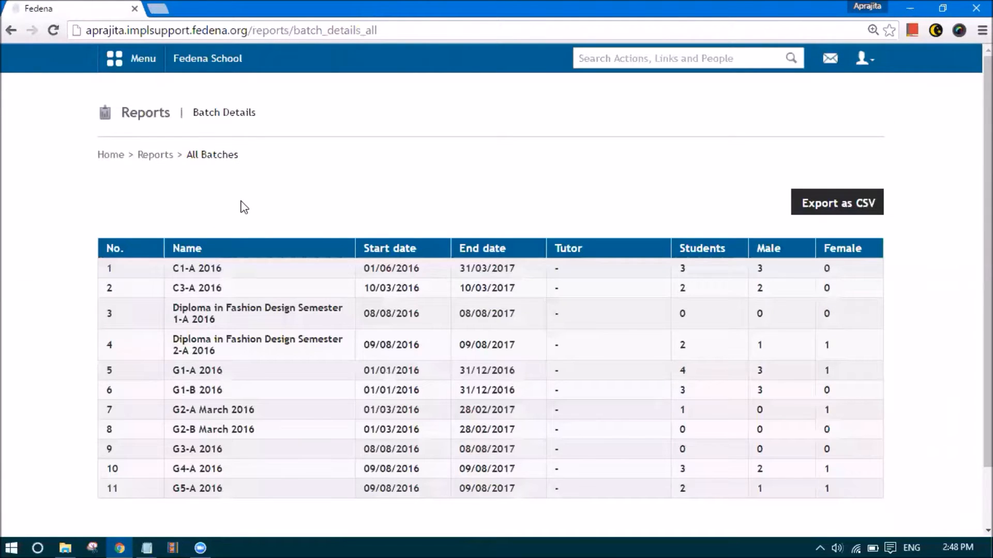
pyautogui.scroll(-2, 243, 206)
pyautogui.click(199, 418)
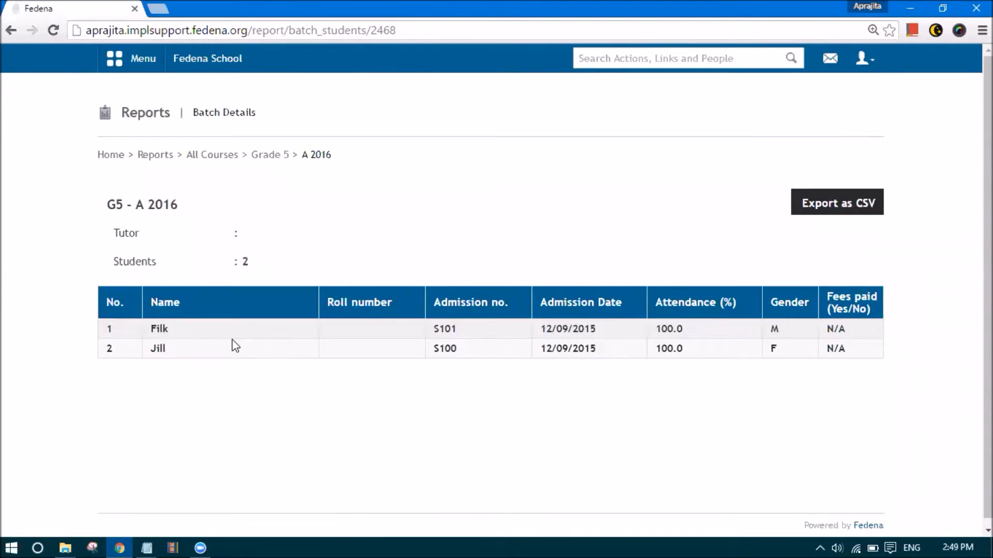
# Open Employee subject association under Human Resource > Employee management
pyautogui.click(126, 64)
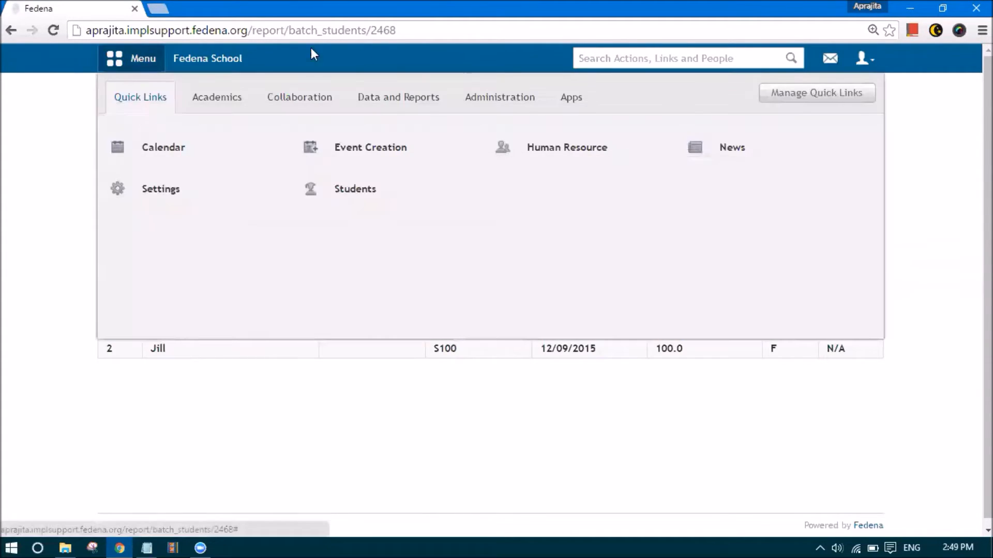
pyautogui.click(470, 98)
pyautogui.click(544, 155)
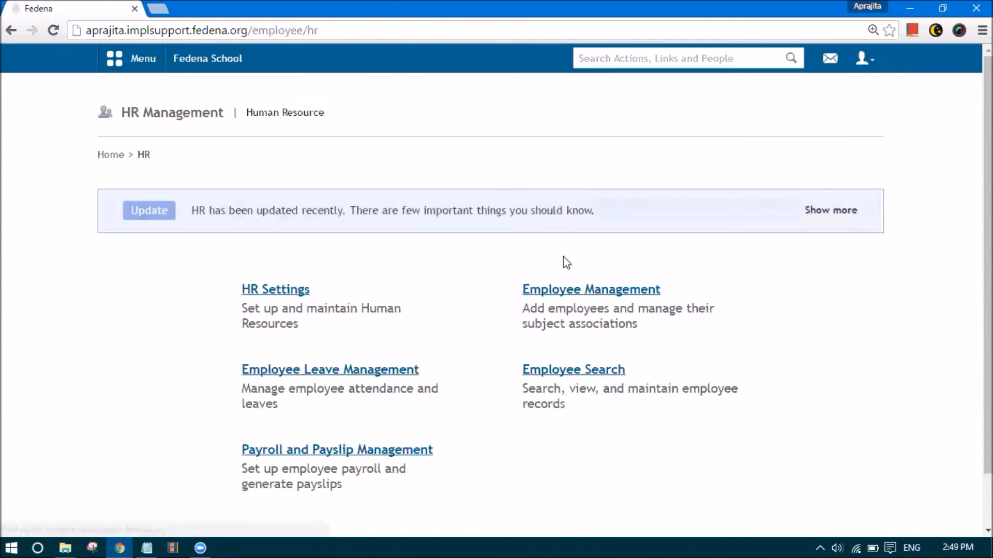
pyautogui.click(564, 291)
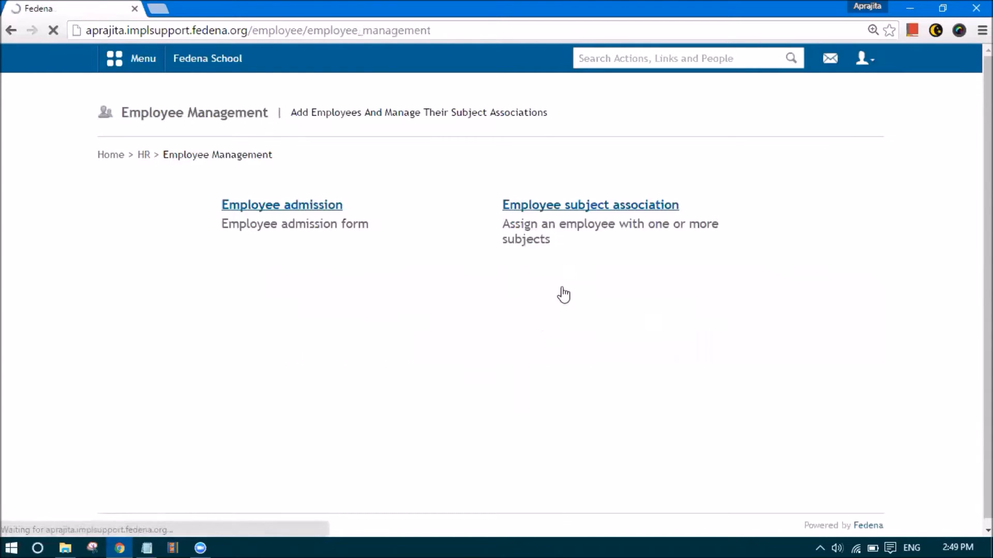
pyautogui.click(569, 212)
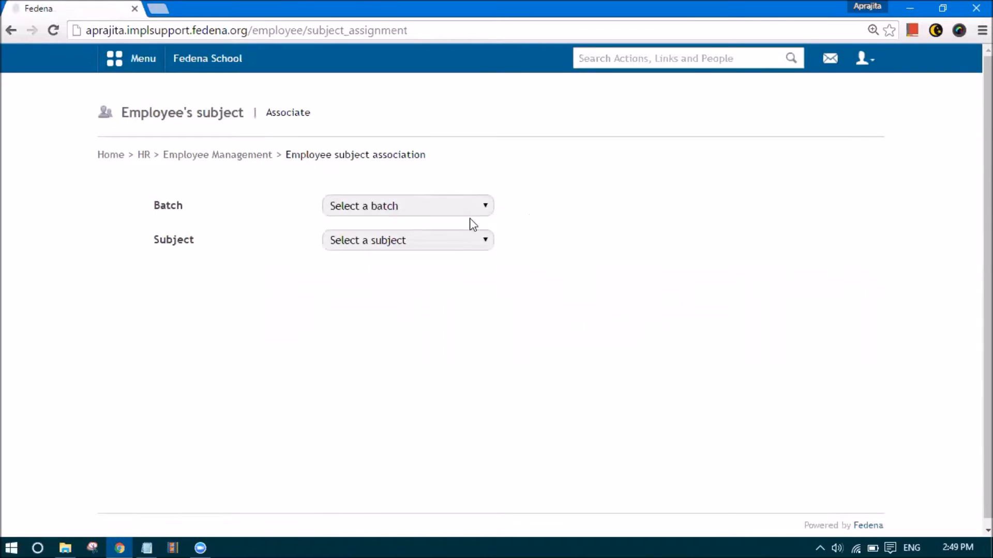
# For batch G5 - A 2016, assign a Computer-department teacher to Subject 1
pyautogui.click(437, 209)
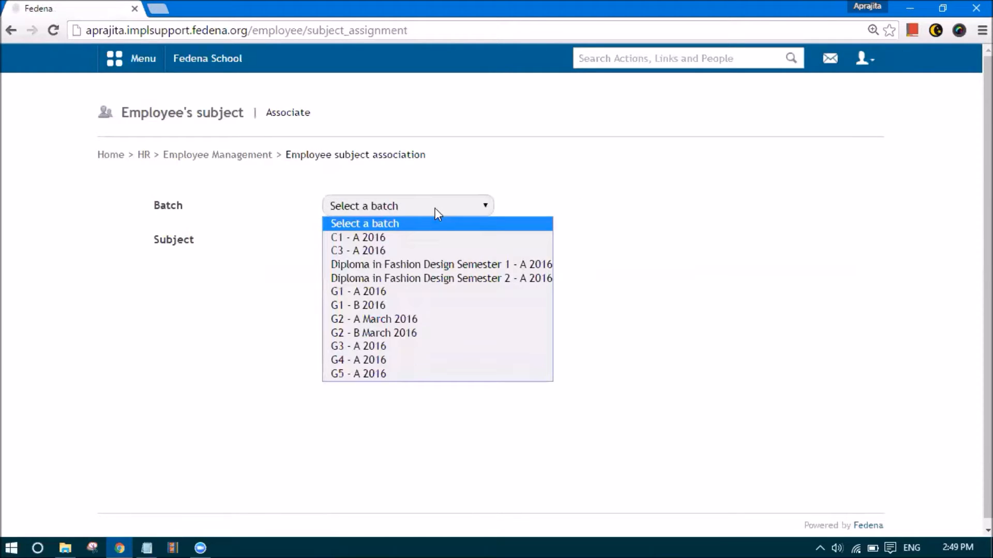
pyautogui.click(394, 374)
pyautogui.click(378, 244)
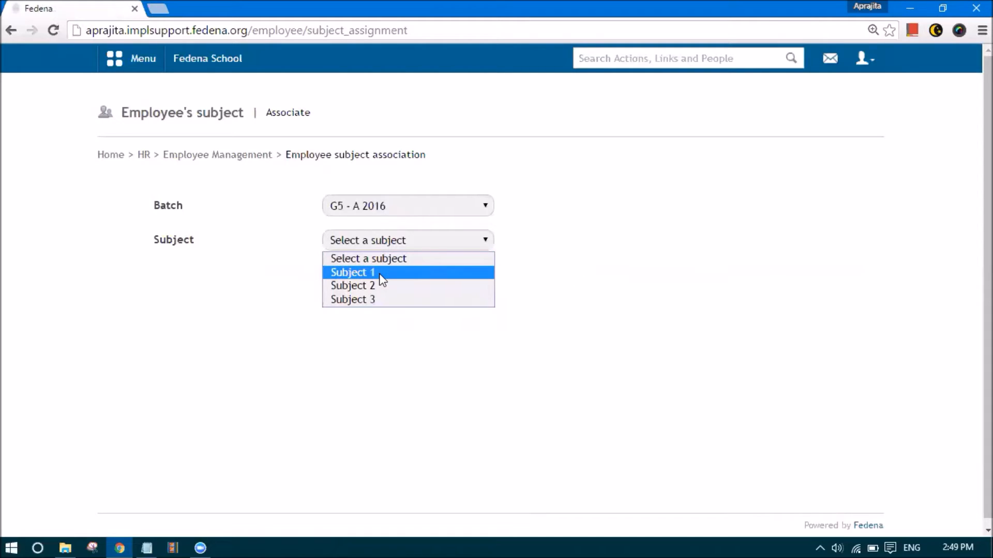
pyautogui.click(379, 274)
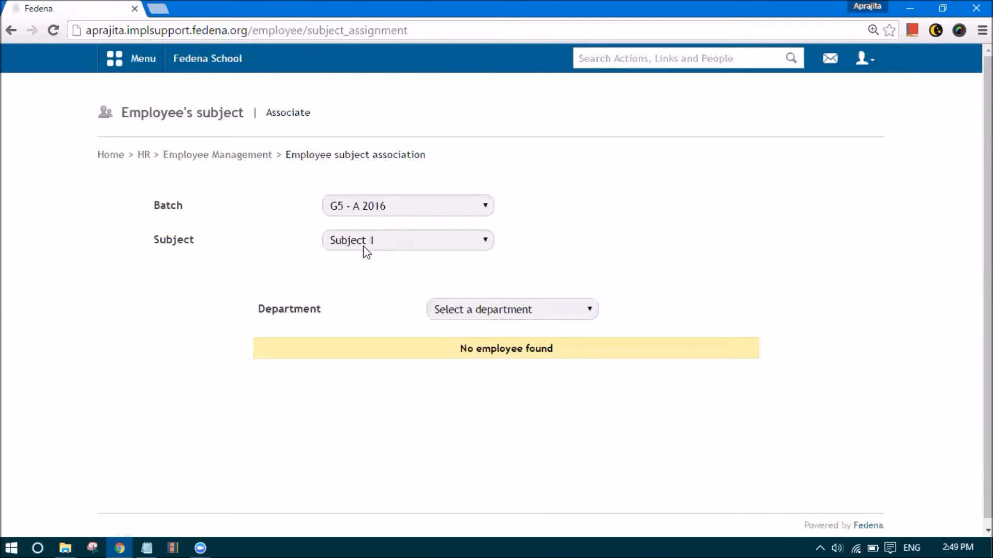
pyautogui.click(493, 311)
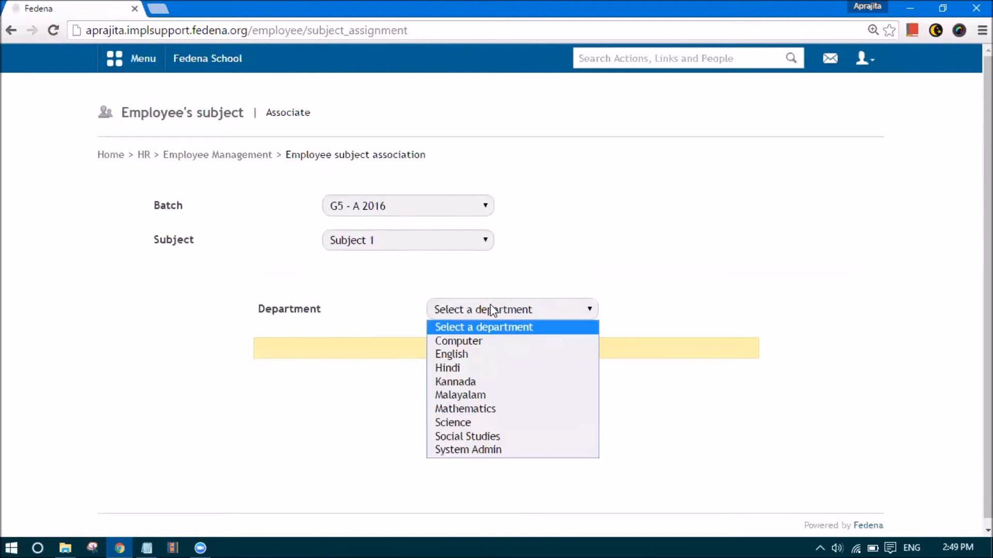
pyautogui.click(480, 341)
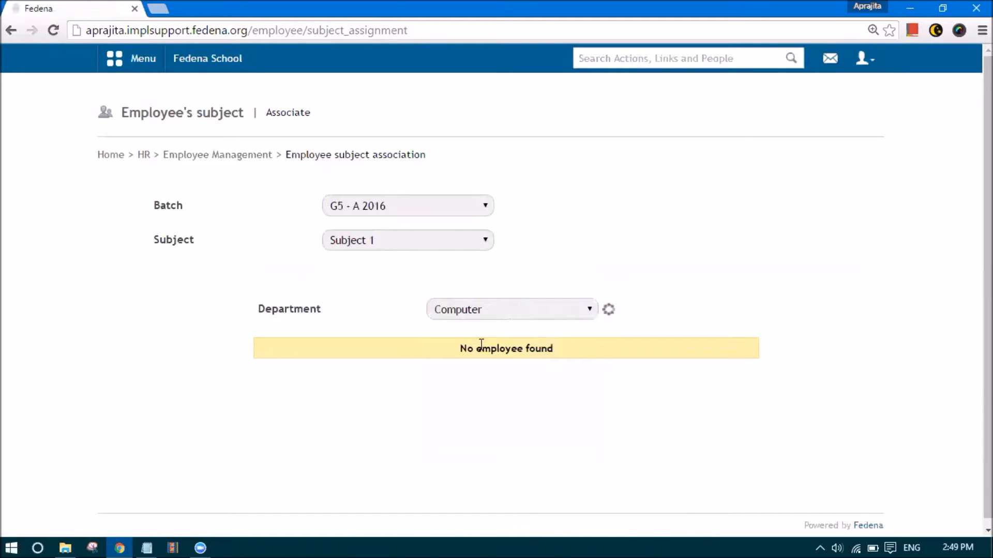
pyautogui.scroll(-3, 480, 343)
pyautogui.click(606, 442)
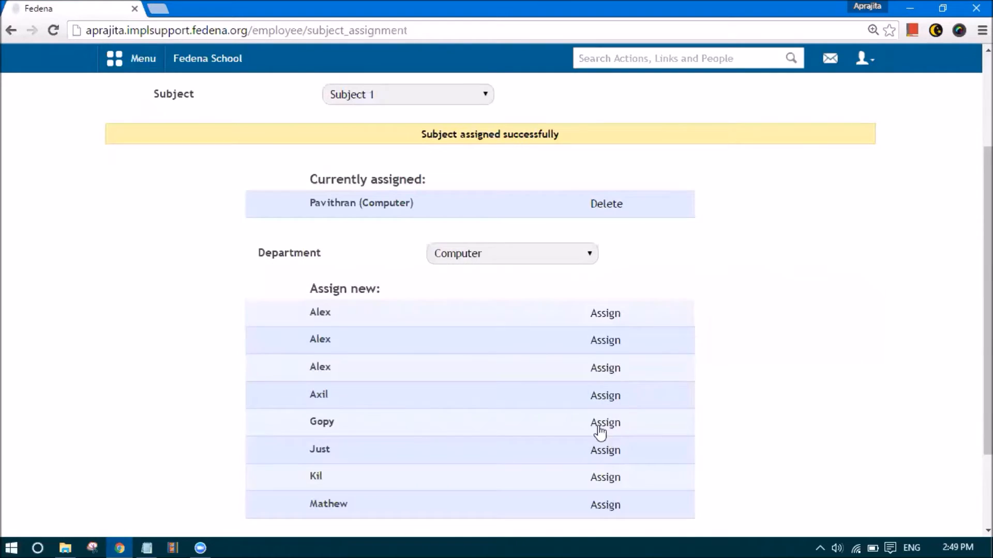
# Assign a Kannada-department teacher to Subject 2
pyautogui.scroll(3, 405, 310)
pyautogui.click(389, 247)
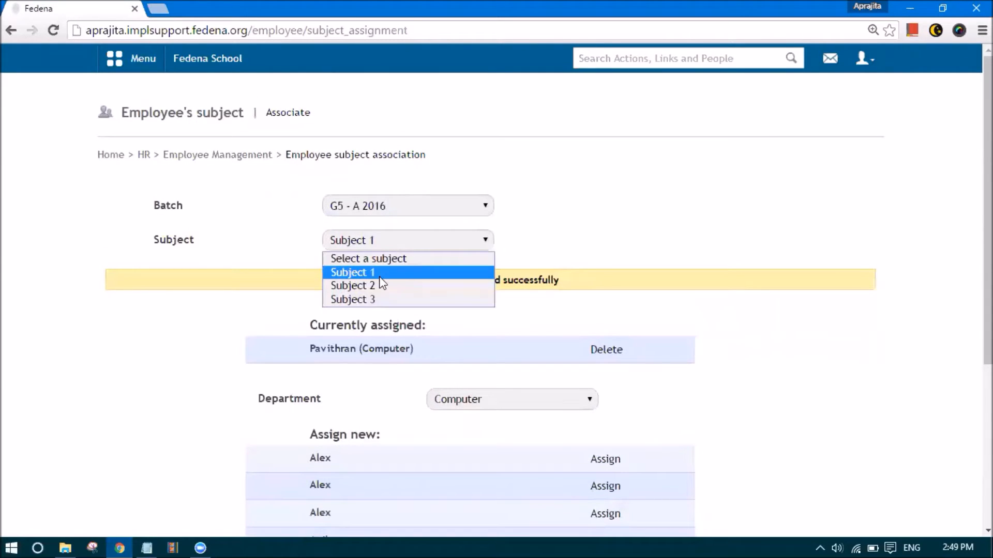
pyautogui.click(383, 286)
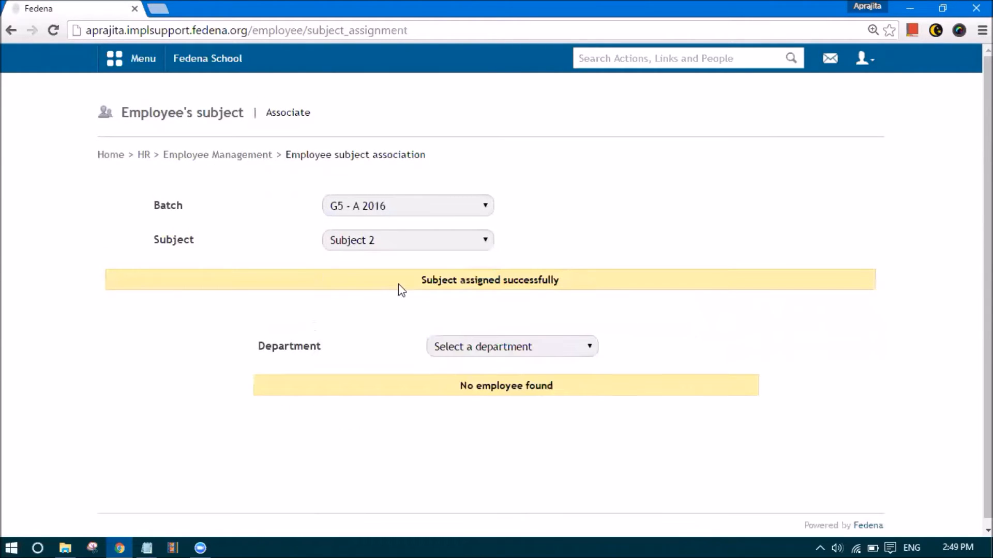
pyautogui.click(470, 342)
pyautogui.click(473, 412)
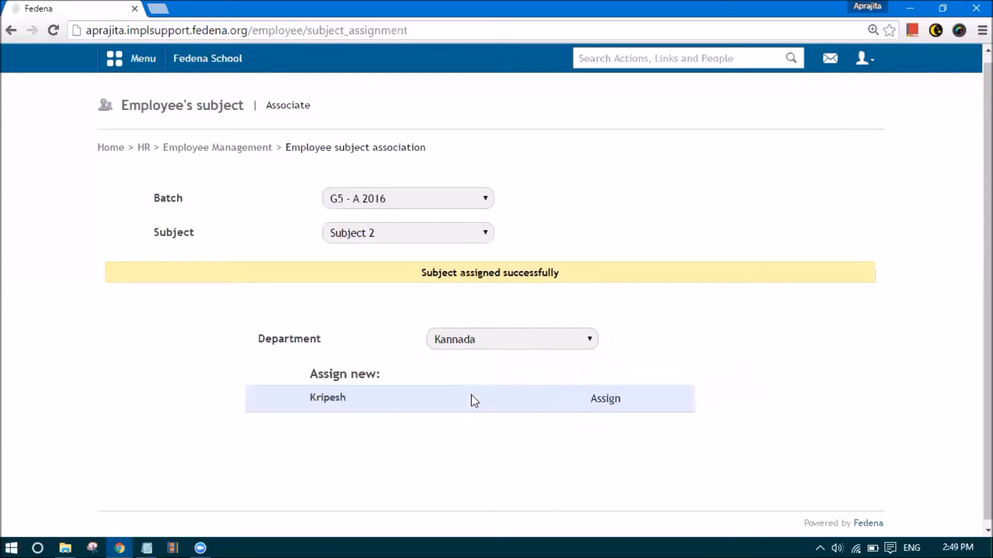
pyautogui.click(607, 402)
# Assign a Hindi-department teacher to Subject 3
pyautogui.click(437, 233)
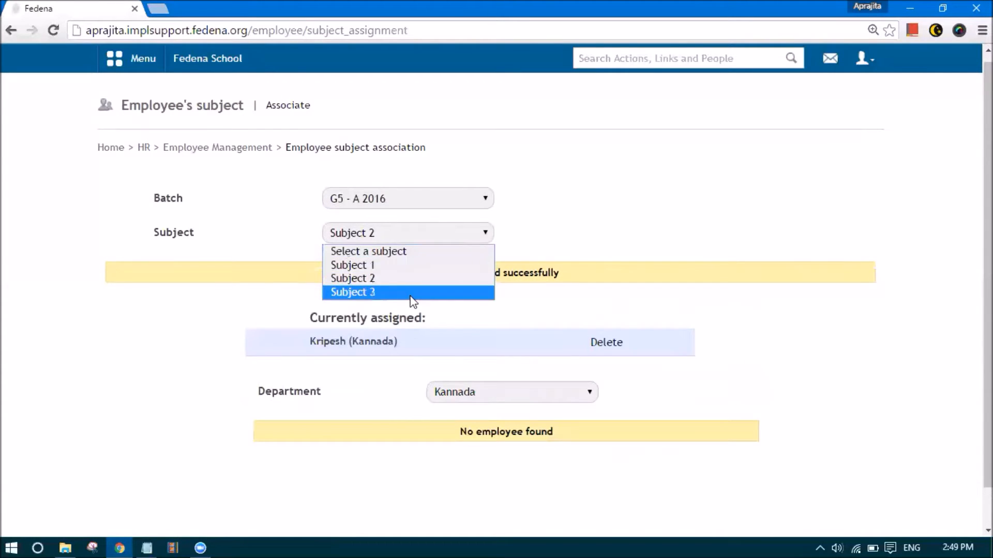
pyautogui.click(410, 292)
pyautogui.click(461, 340)
pyautogui.click(508, 403)
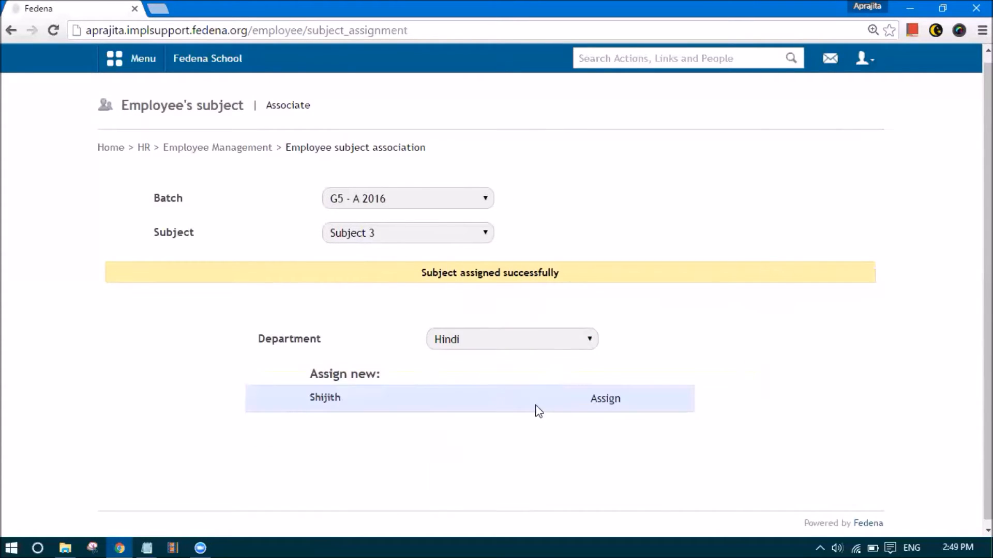
pyautogui.click(600, 403)
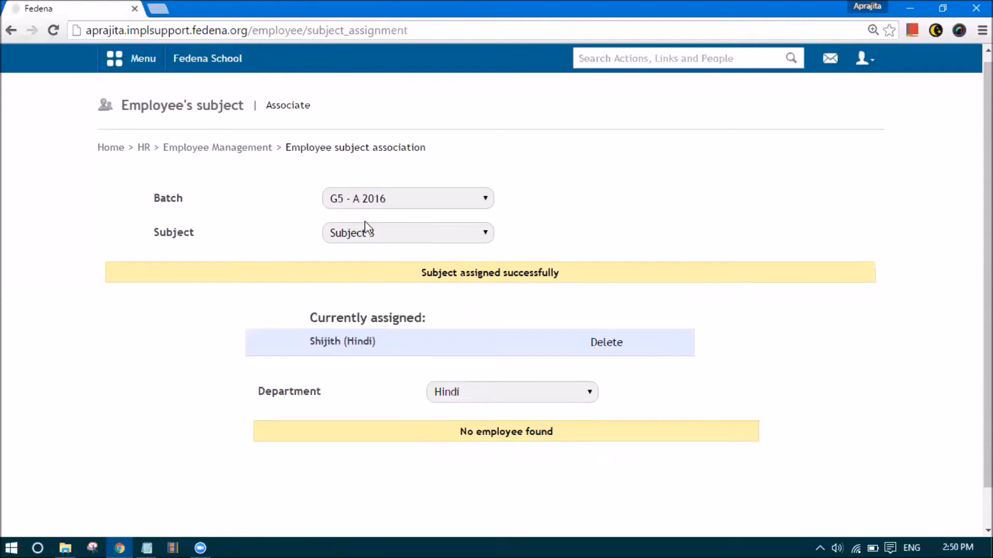
pyautogui.click(137, 59)
pyautogui.click(222, 98)
# Open the Exams settings and view the common grading levels, A 90 down to F 0
pyautogui.click(360, 190)
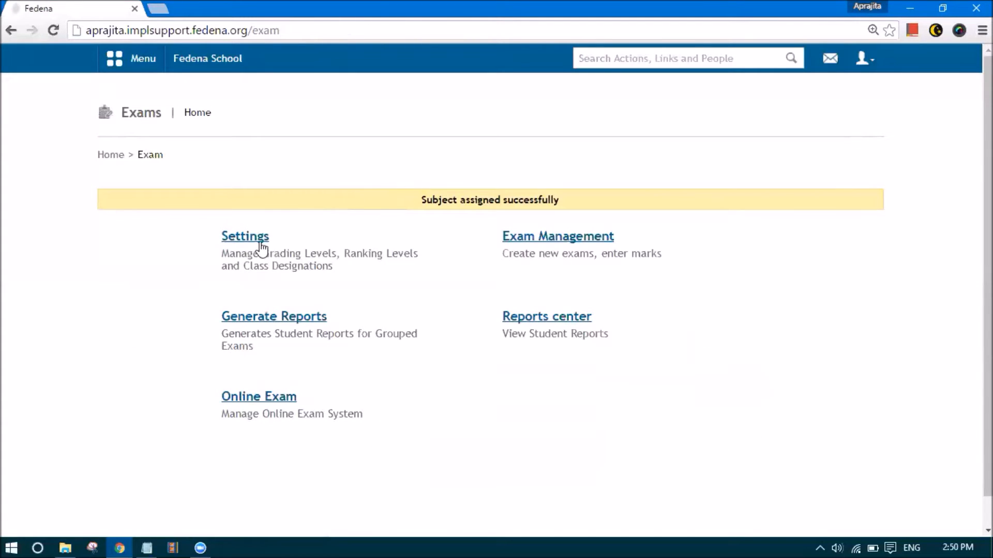
pyautogui.click(261, 246)
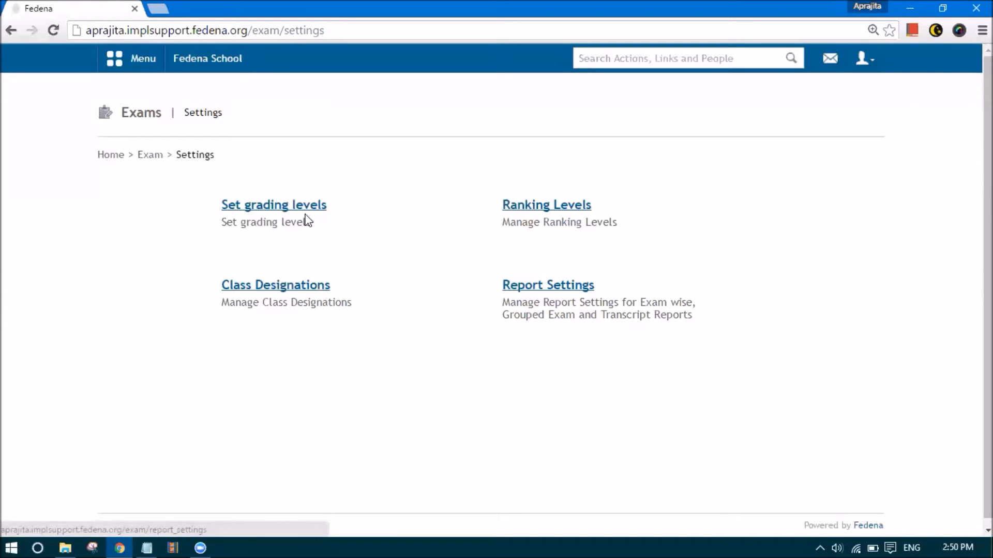
pyautogui.click(285, 209)
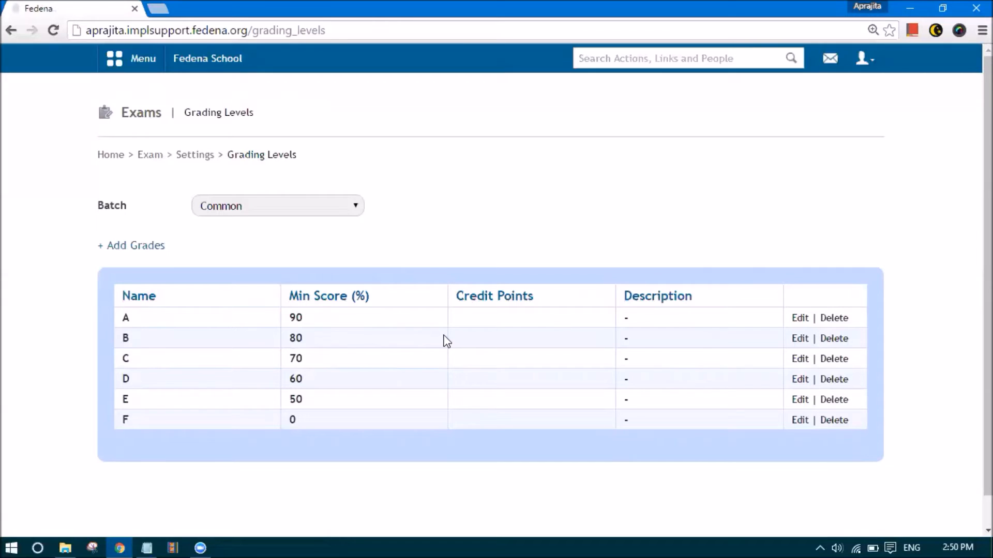
pyautogui.click(800, 318)
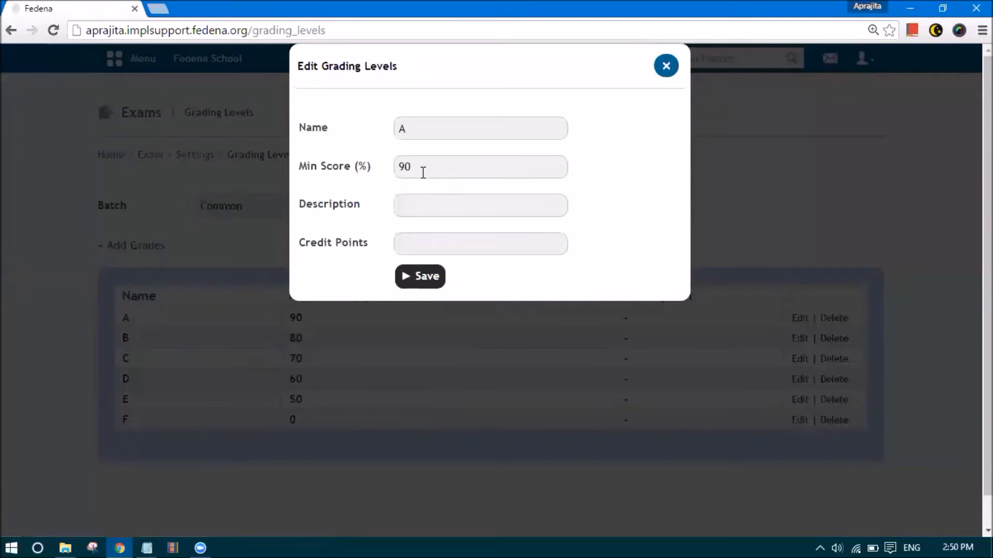
pyautogui.moveTo(421, 167); pyautogui.dragTo(400, 168)
pyautogui.click(416, 204)
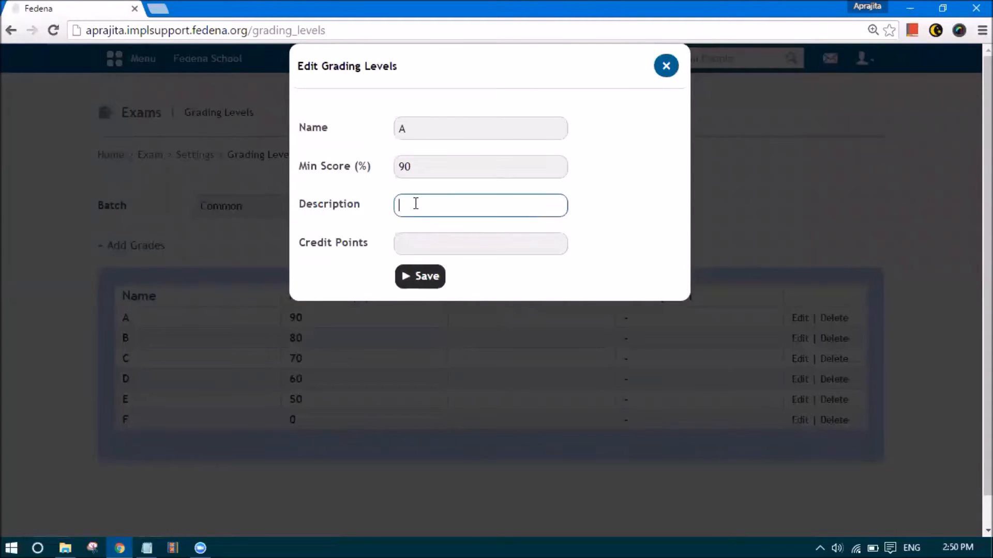
pyautogui.click(419, 245)
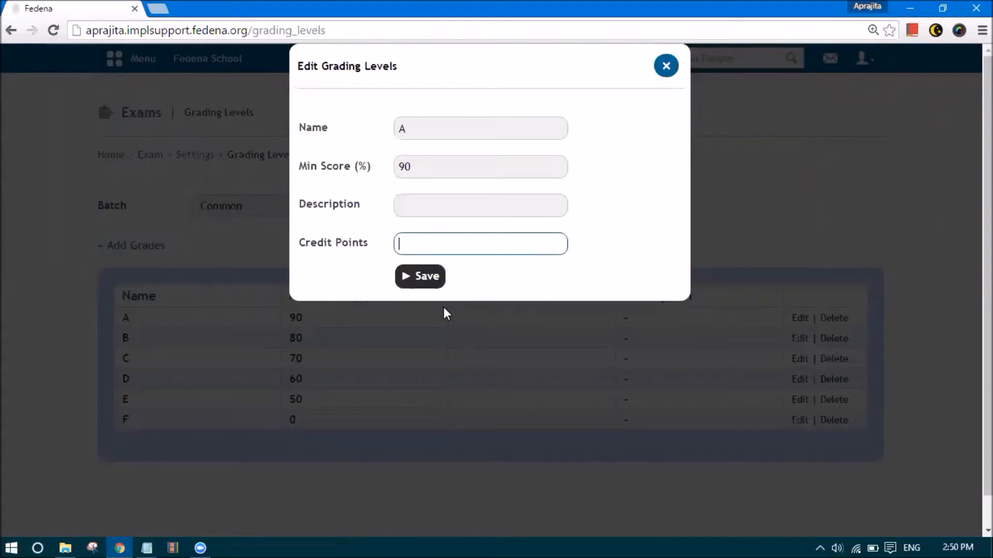
pyautogui.click(663, 71)
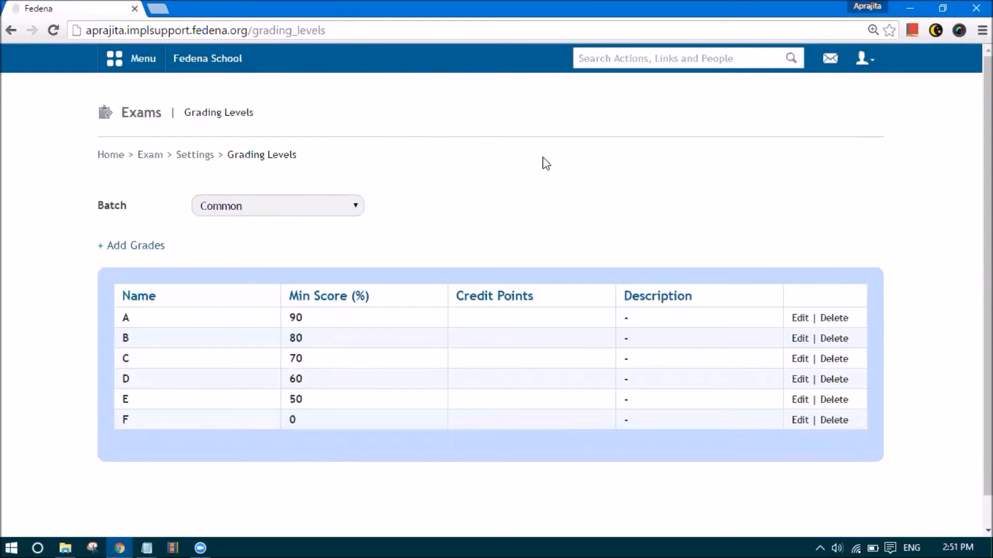
# Choose batch G5 - A 2016 and add grade A, minimum 90, 'Excellent'
pyautogui.click(357, 209)
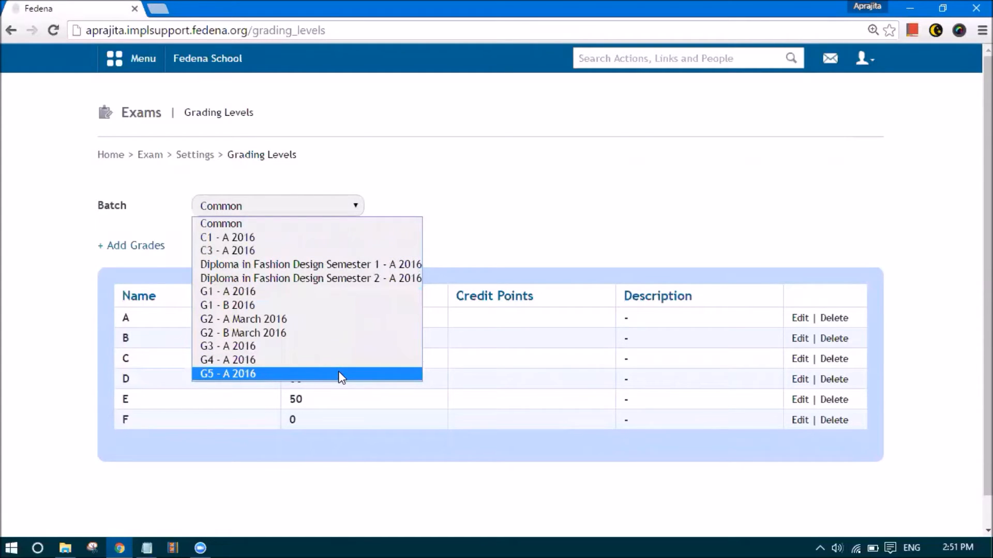
pyautogui.click(261, 374)
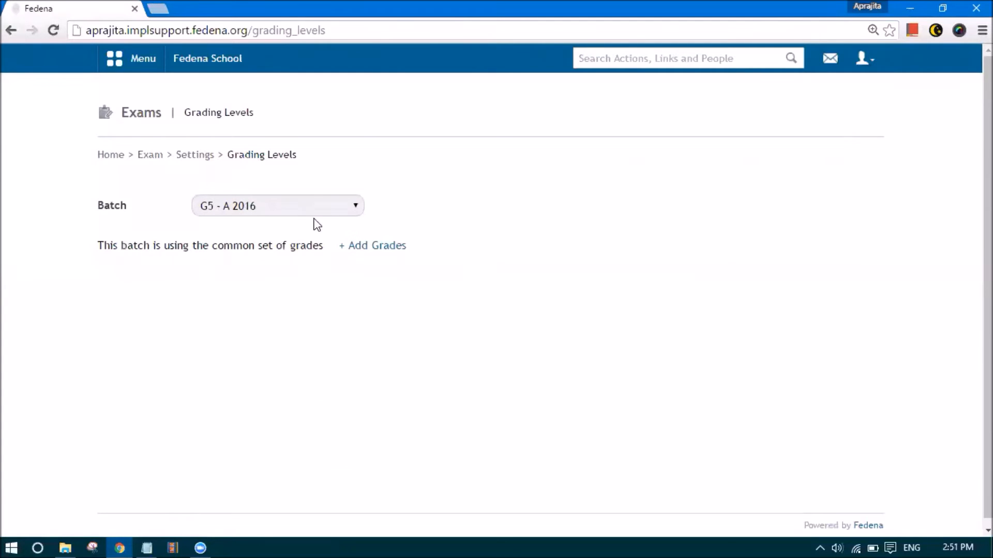
pyautogui.click(353, 246)
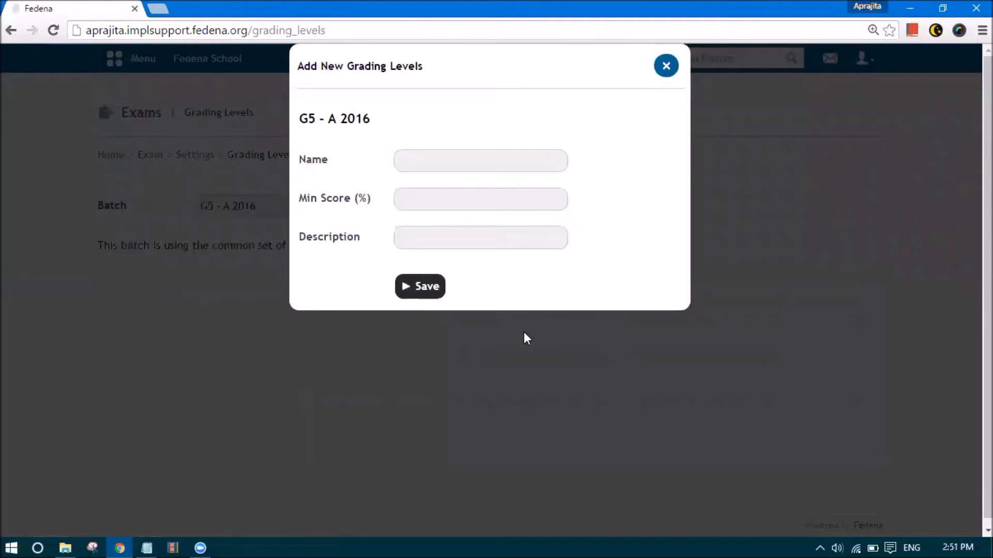
pyautogui.click(426, 169)
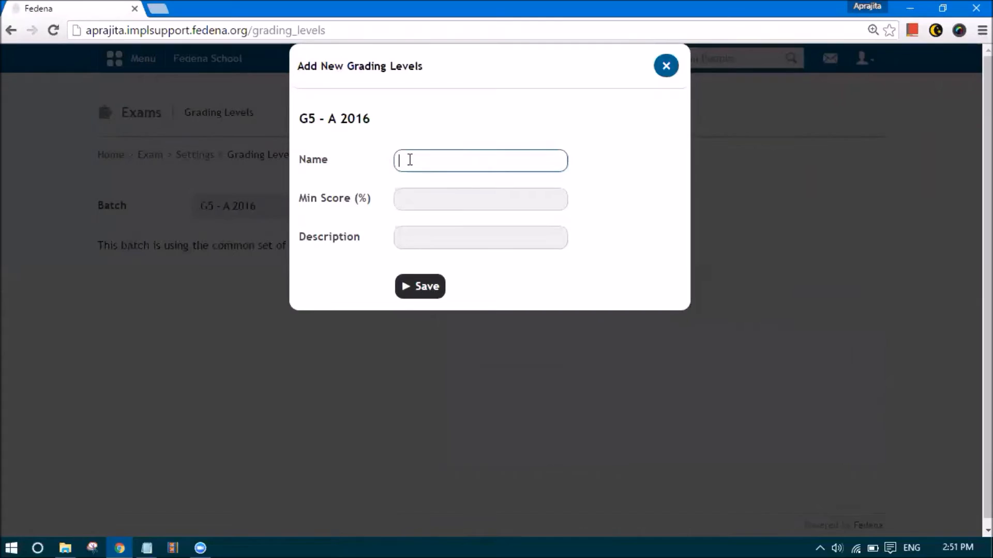
pyautogui.write('A')
pyautogui.press('Tab')
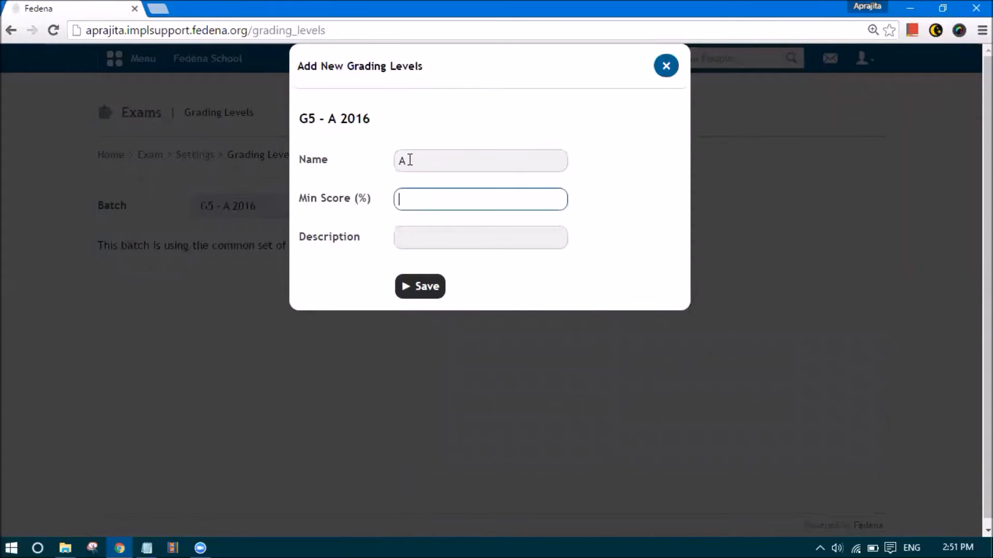
pyautogui.write('90')
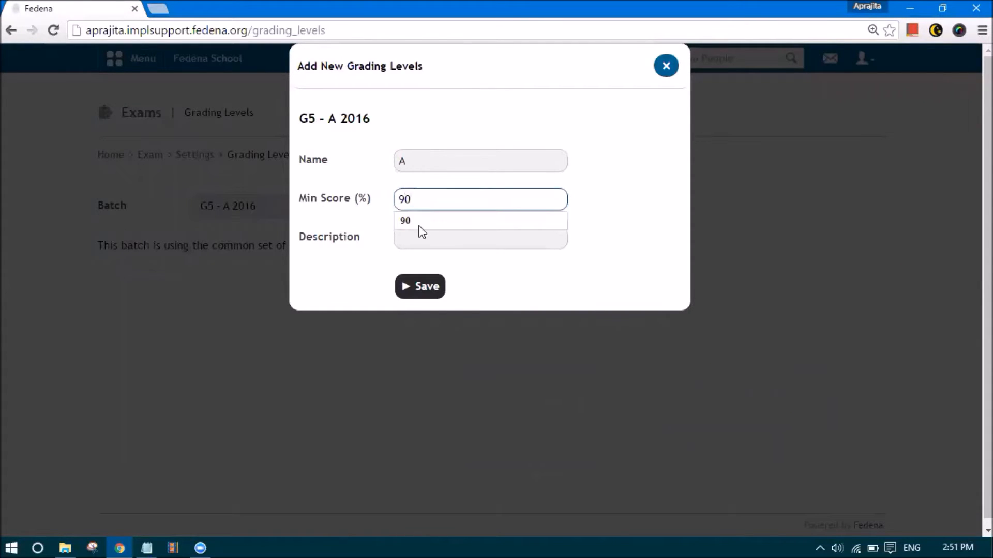
pyautogui.click(422, 240)
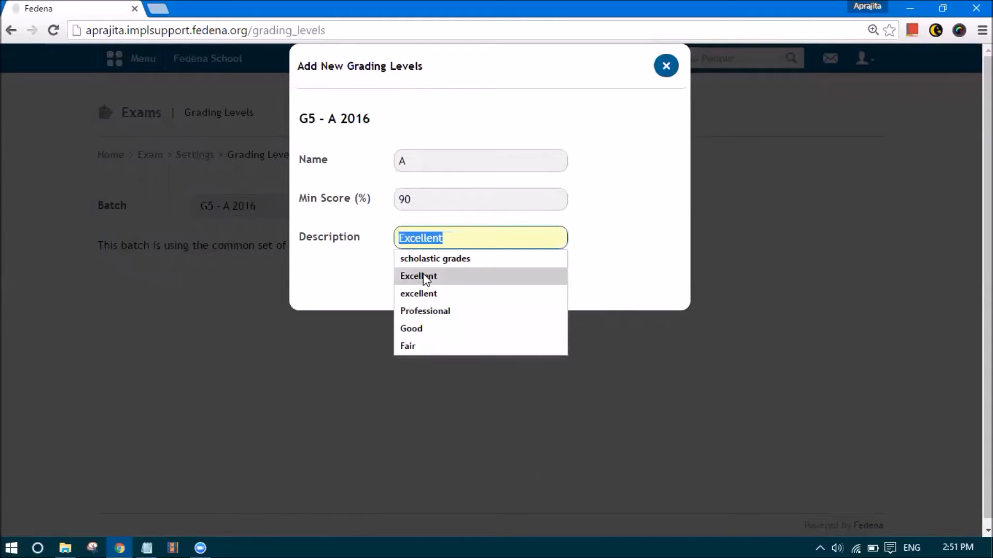
pyautogui.click(424, 276)
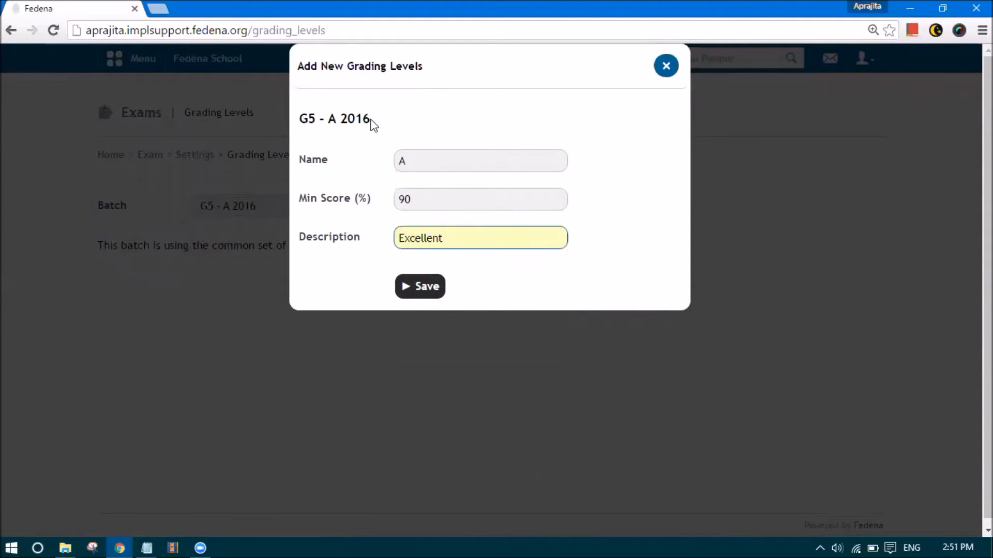
pyautogui.click(421, 292)
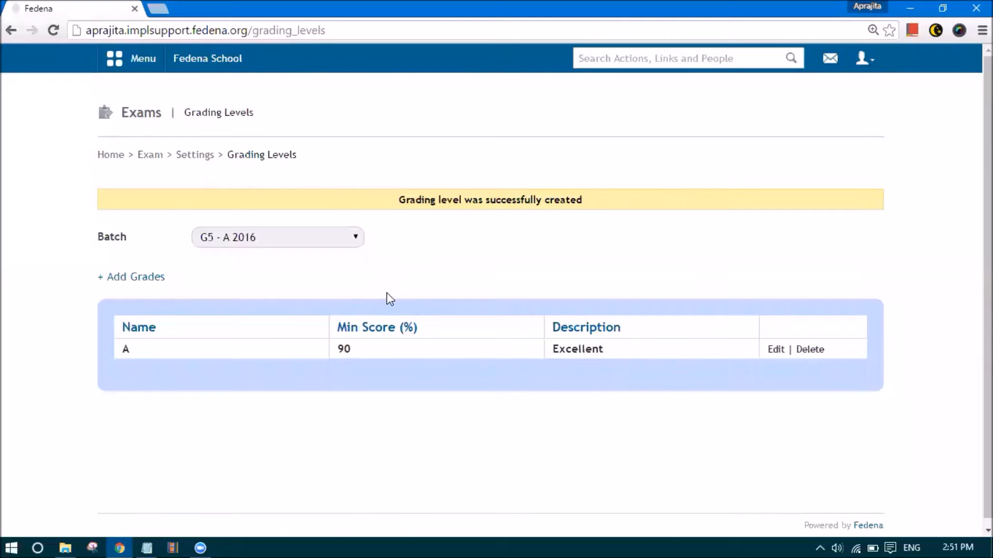
# Add grade B with minimum score 80 and description 'Good'
pyautogui.click(134, 277)
pyautogui.click(429, 160)
pyautogui.write('B')
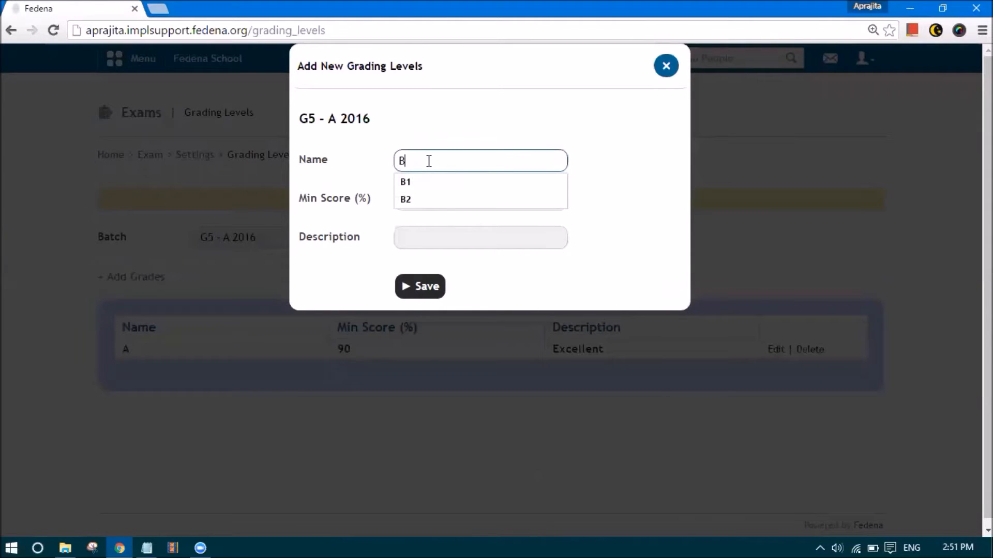
pyautogui.press('Tab')
pyautogui.write('80')
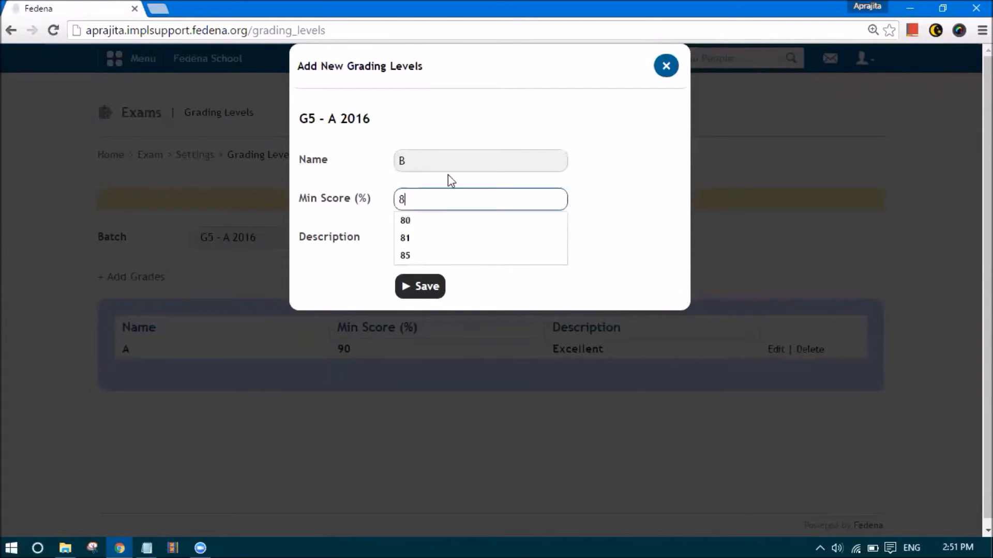
pyautogui.click(408, 240)
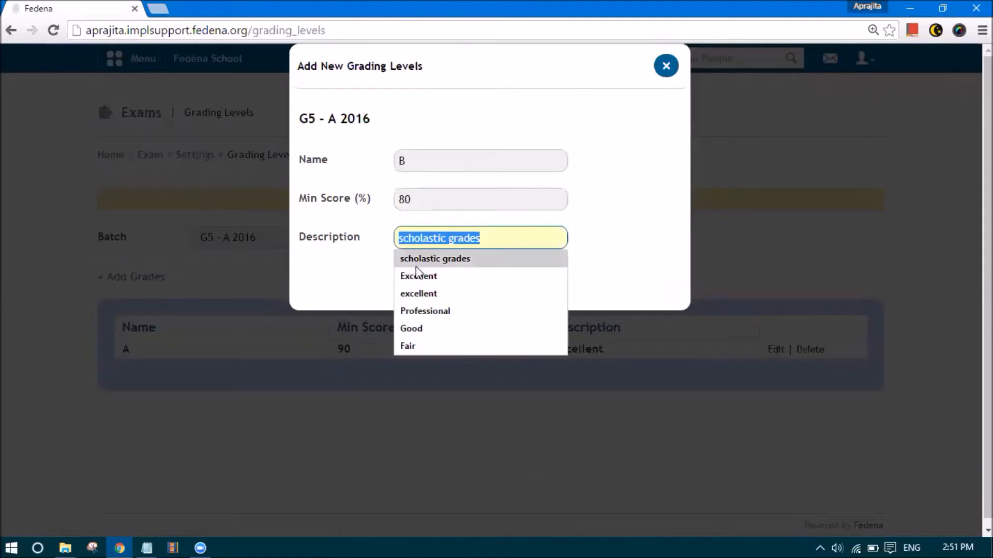
pyautogui.press('Escape')
pyautogui.write('Good')
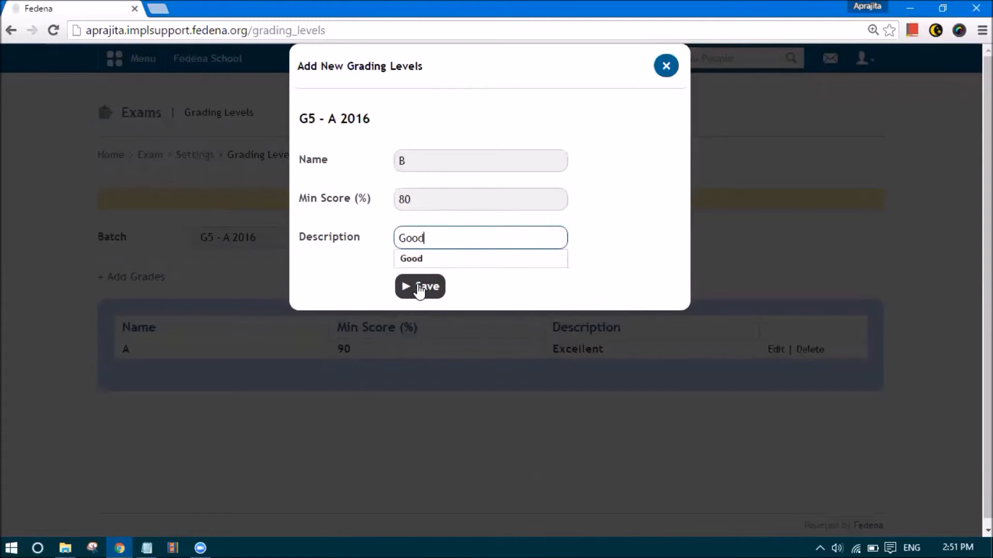
pyautogui.click(419, 288)
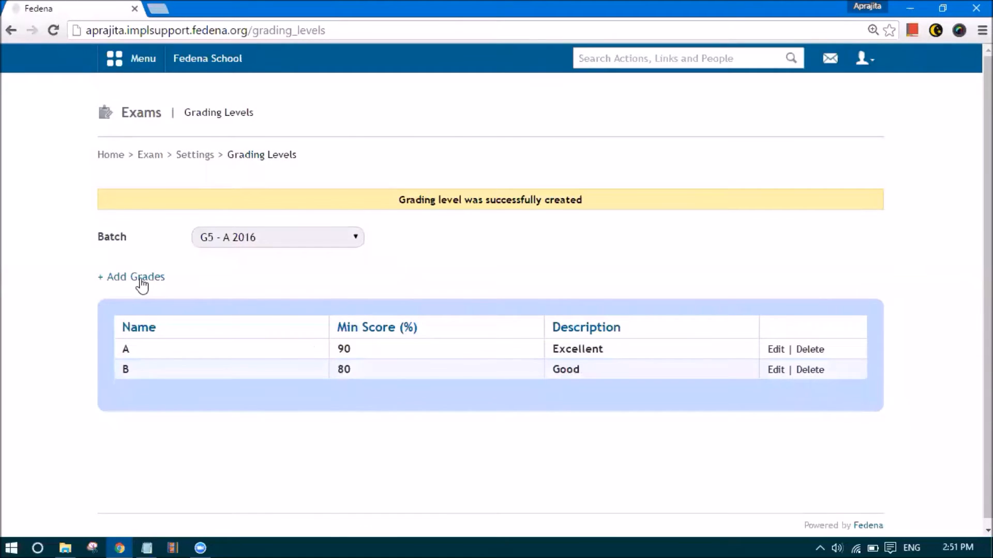
# Add grade C with minimum score 70 and description 'Above Avg'
pyautogui.click(142, 283)
pyautogui.click(418, 166)
pyautogui.write('C')
pyautogui.press('Tab')
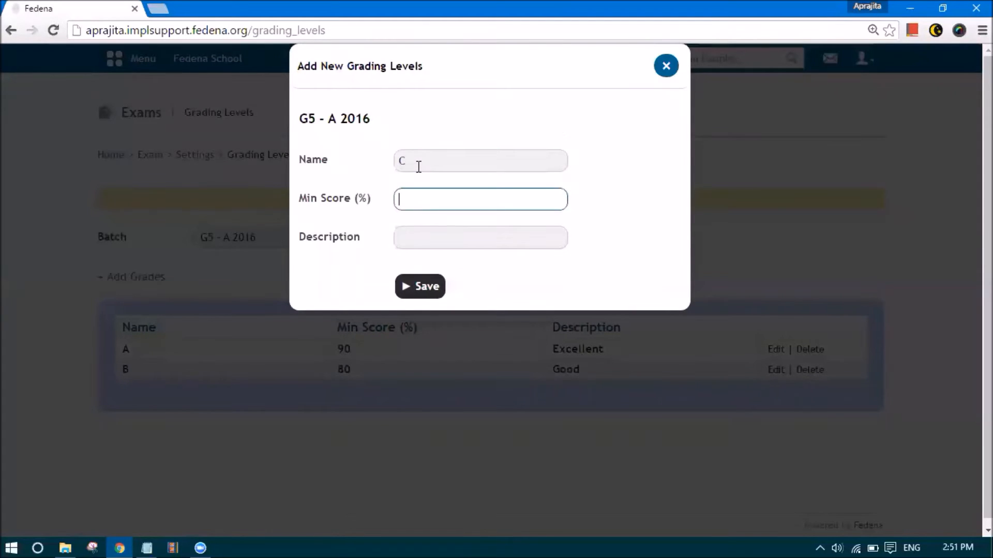
pyautogui.write('70')
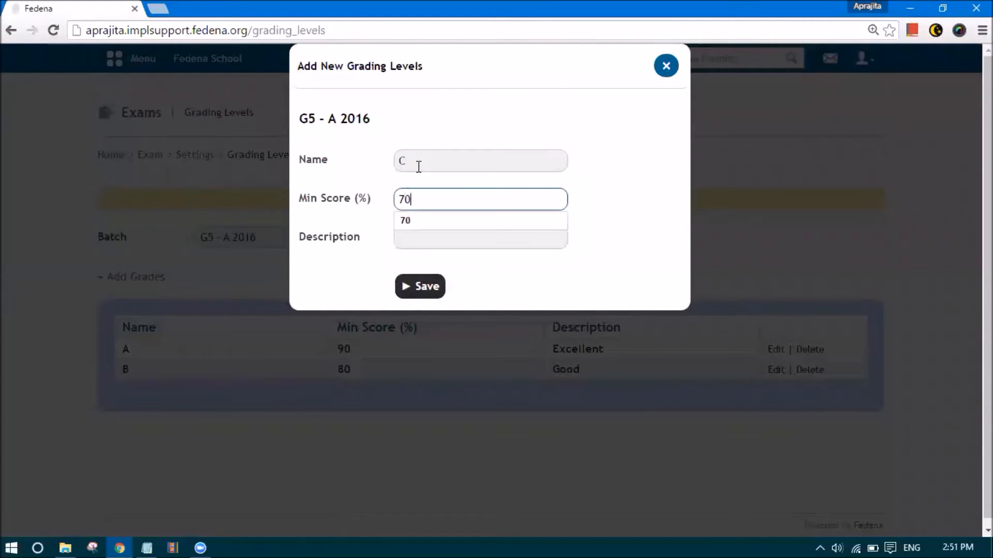
pyautogui.press('Tab')
pyautogui.write('Above Avg')
pyautogui.click(417, 287)
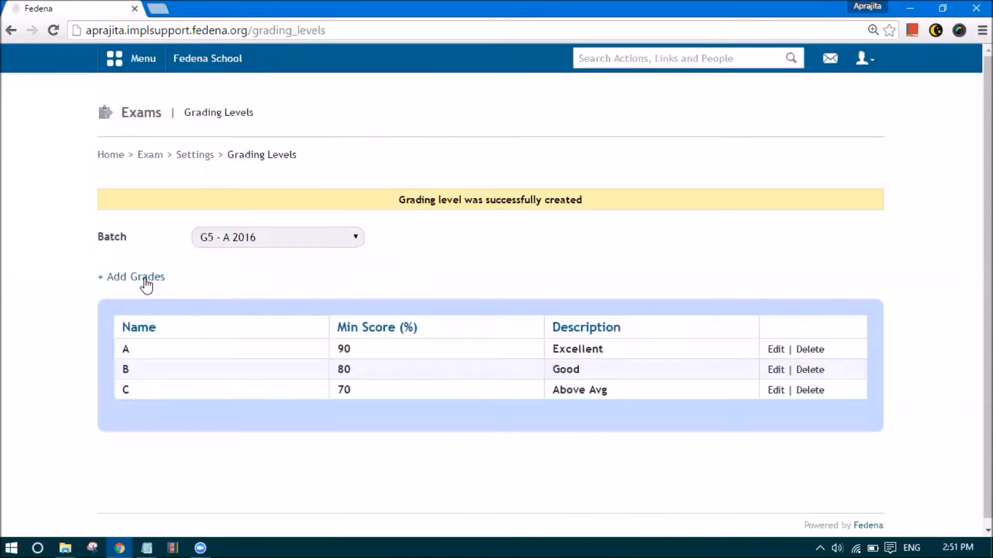
# Add grade D with minimum score 60 and description 'Avg'
pyautogui.click(146, 279)
pyautogui.click(425, 163)
pyautogui.write('D')
pyautogui.click(433, 200)
pyautogui.write('60')
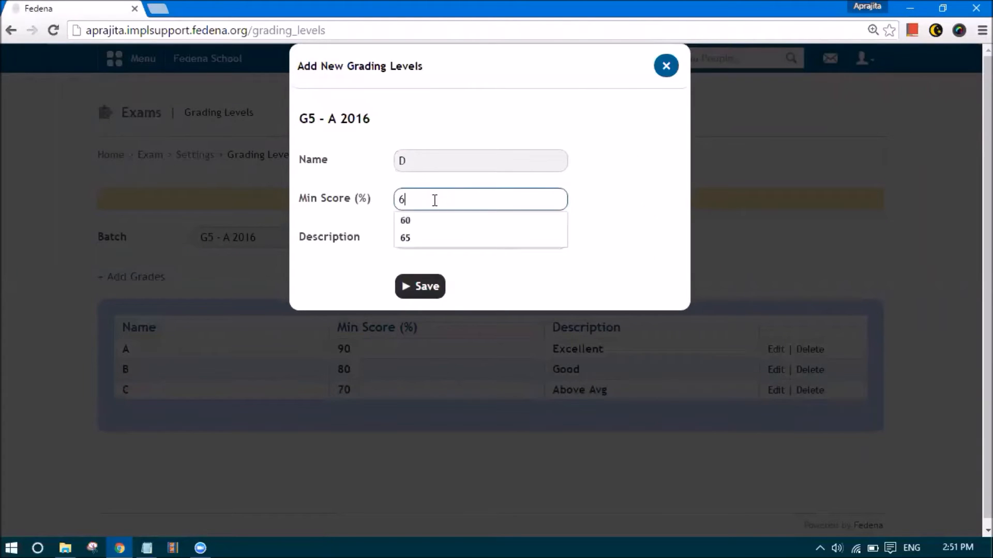
pyautogui.click(420, 237)
pyautogui.write('Avg')
pyautogui.click(420, 287)
# Add grade E with minimum score 50 and description 'Below Avg'
pyautogui.click(121, 280)
pyautogui.click(428, 161)
pyautogui.write('E1')
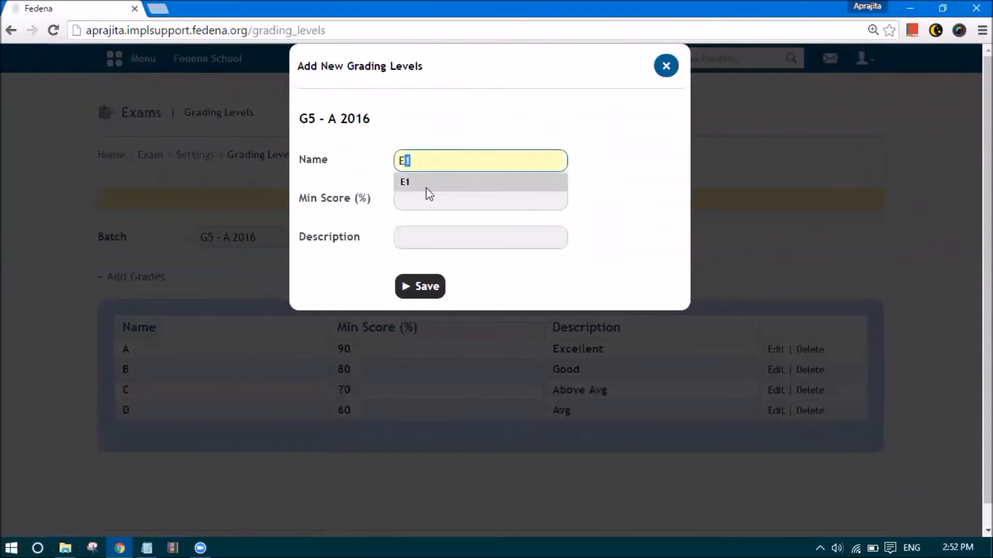
pyautogui.click(424, 202)
pyautogui.write('50')
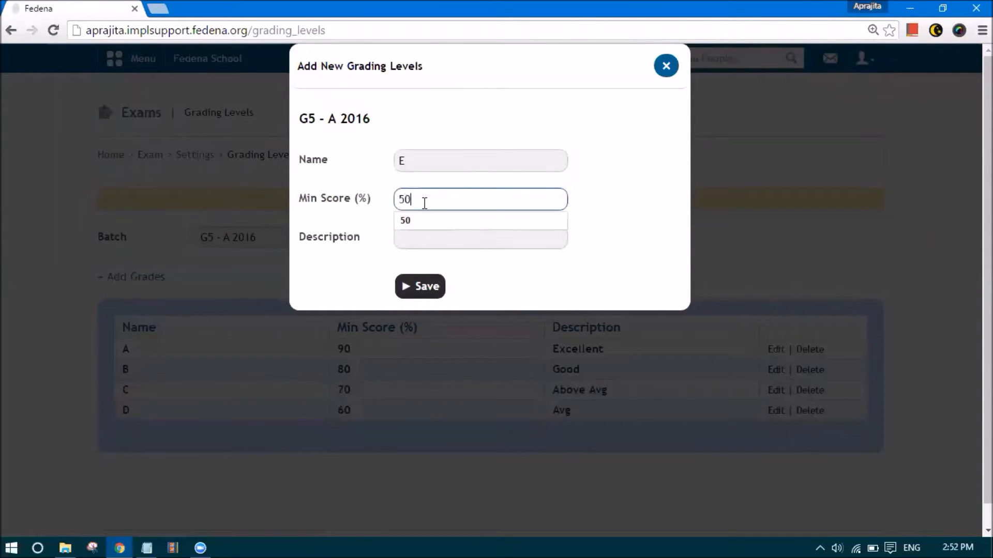
pyautogui.click(411, 241)
pyautogui.write('Be')
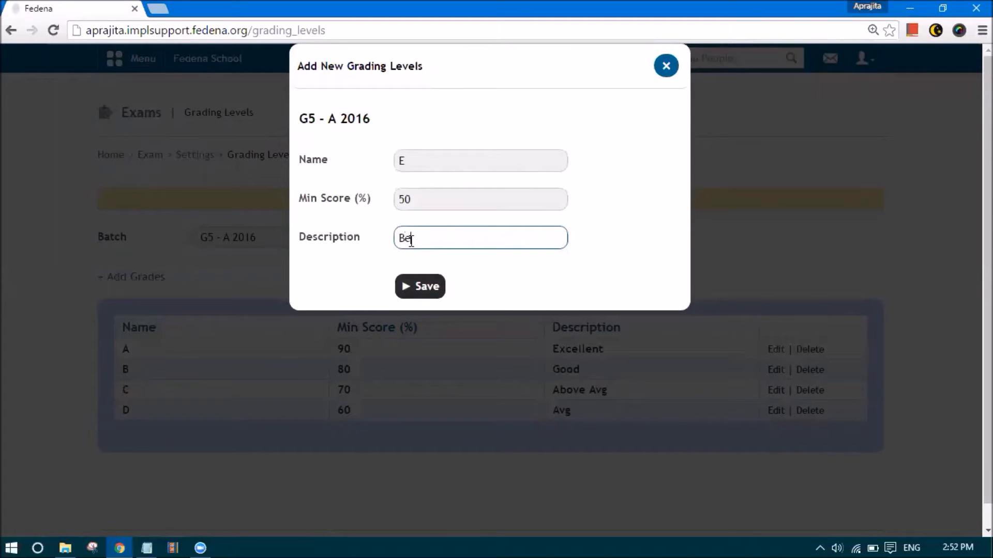
pyautogui.write('low Avg')
pyautogui.click(414, 287)
# Add grade F with minimum score 0 and description 'Fail'
pyautogui.click(155, 276)
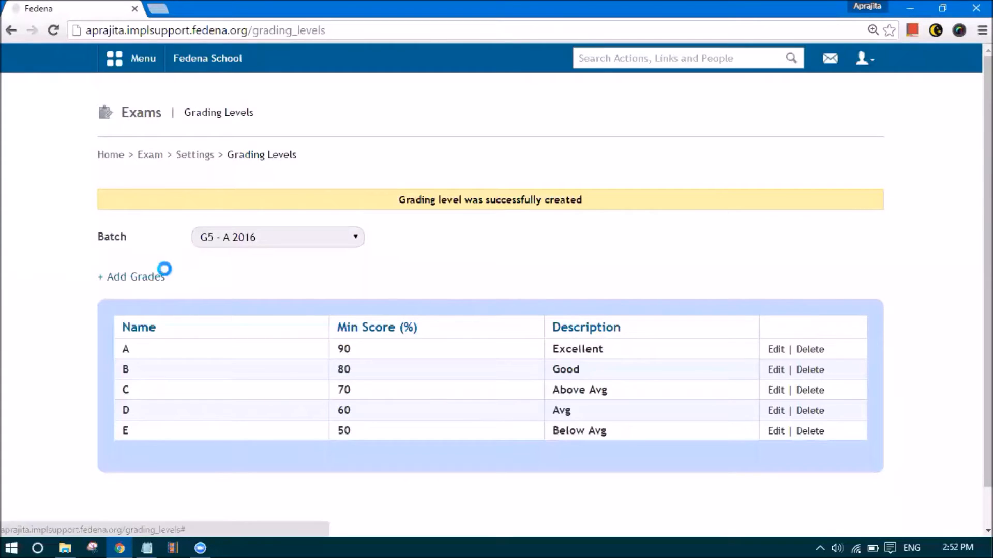
pyautogui.click(422, 160)
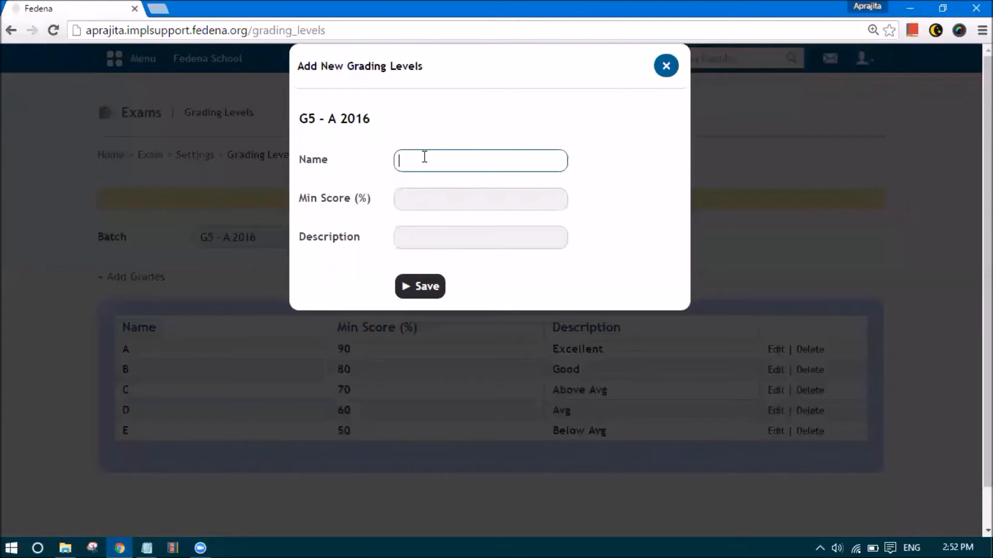
pyautogui.click(408, 206)
pyautogui.write('4')
pyautogui.press('BackSpace')
pyautogui.write('0')
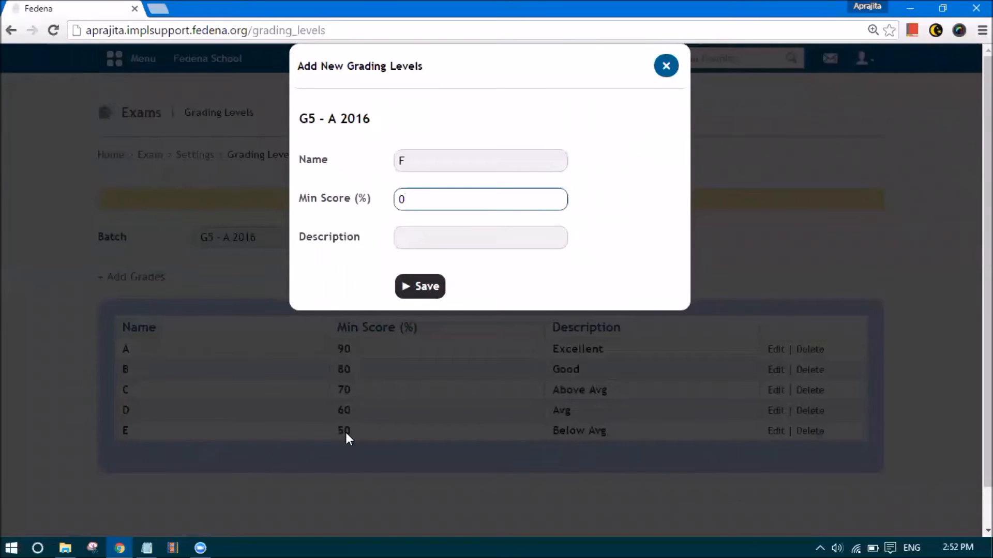
pyautogui.click(420, 239)
pyautogui.write('Fail')
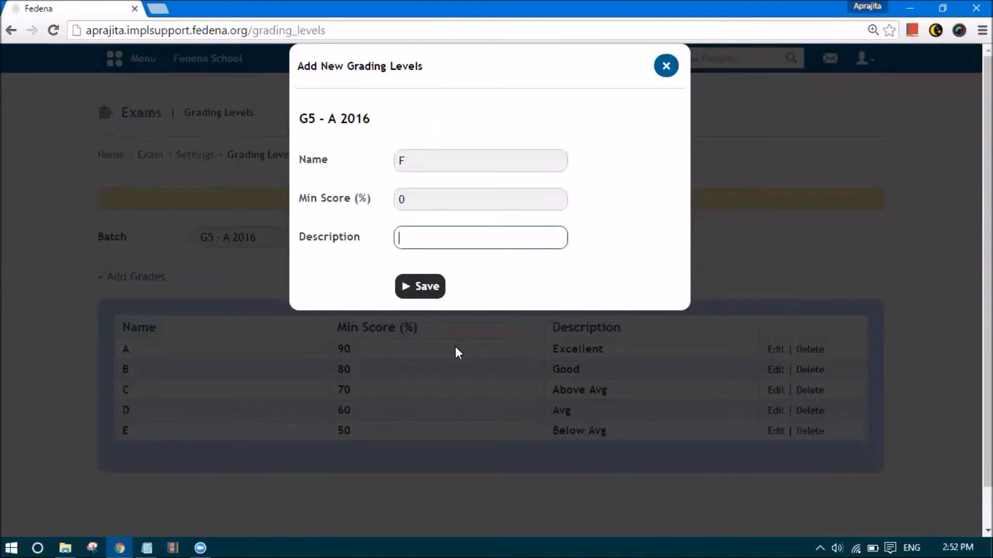
pyautogui.click(431, 296)
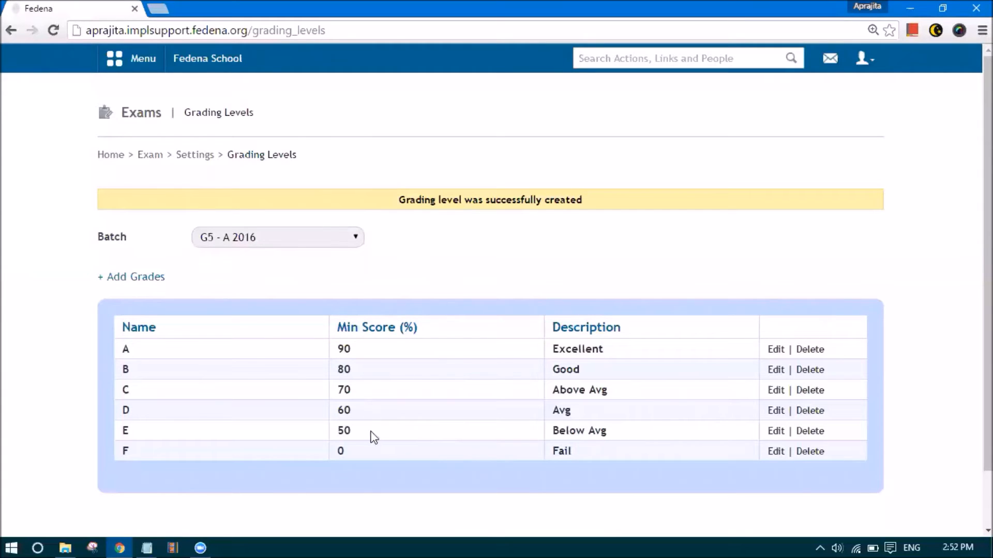
# Return from the batch list to exam settings and open Ranking Levels
pyautogui.click(220, 242)
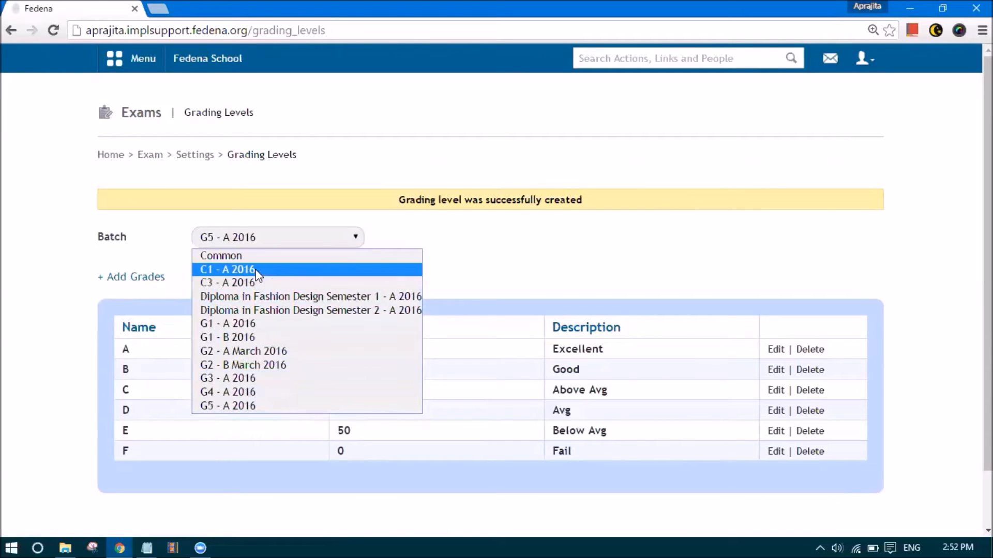
pyautogui.click(196, 155)
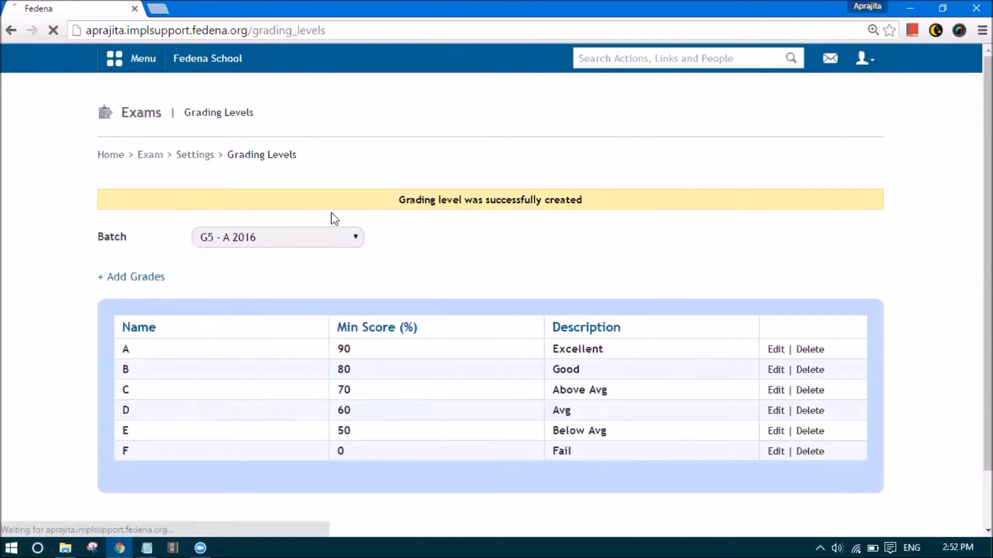
pyautogui.click(539, 210)
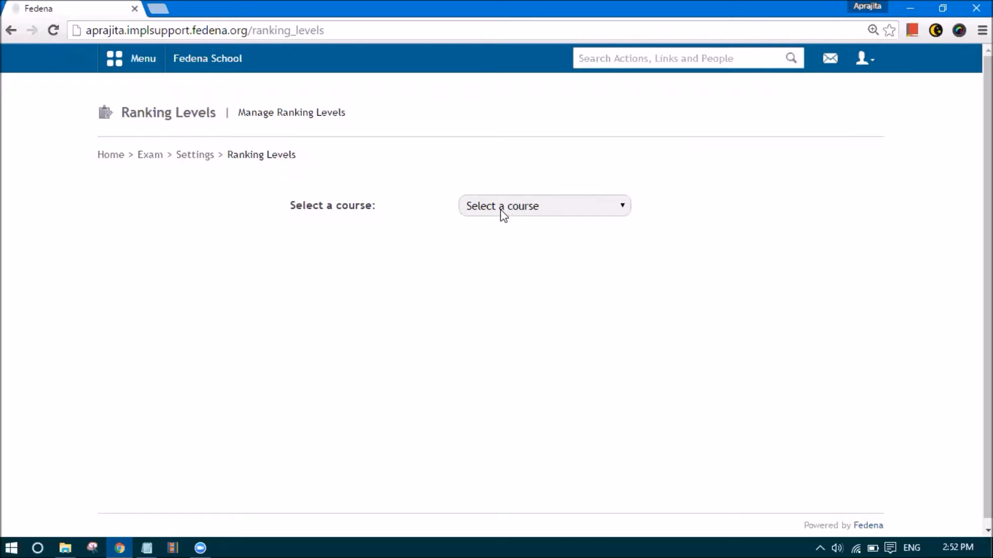
# Choose Grade 5 and enter 'Top Level' as the ranking level name
pyautogui.click(502, 215)
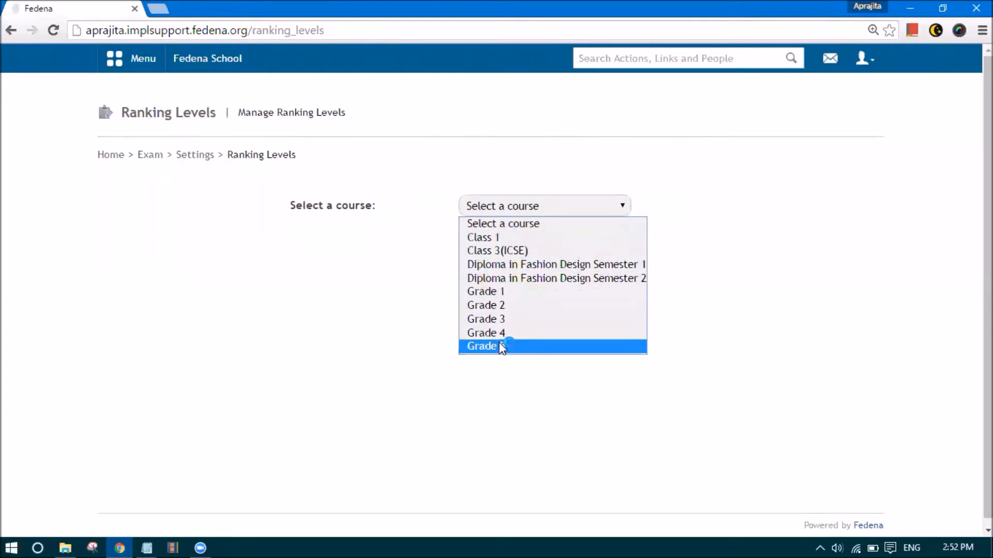
pyautogui.click(536, 349)
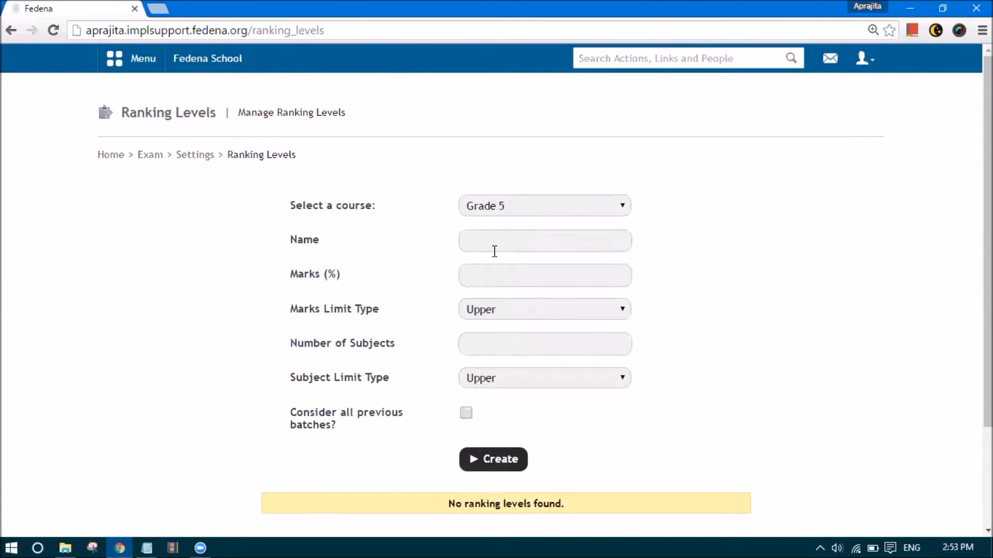
pyautogui.click(494, 251)
pyautogui.write('Top Level')
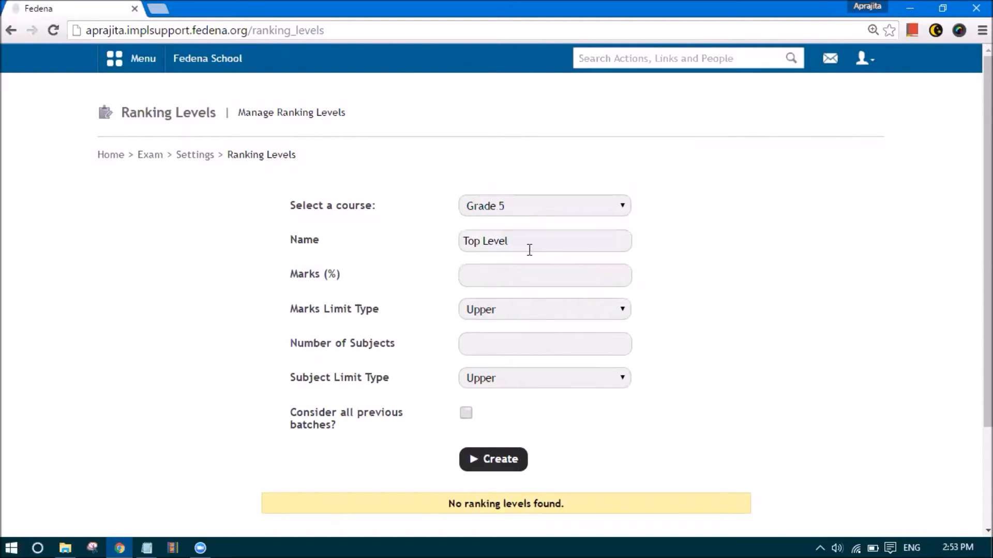
pyautogui.moveTo(527, 250); pyautogui.dragTo(449, 250)
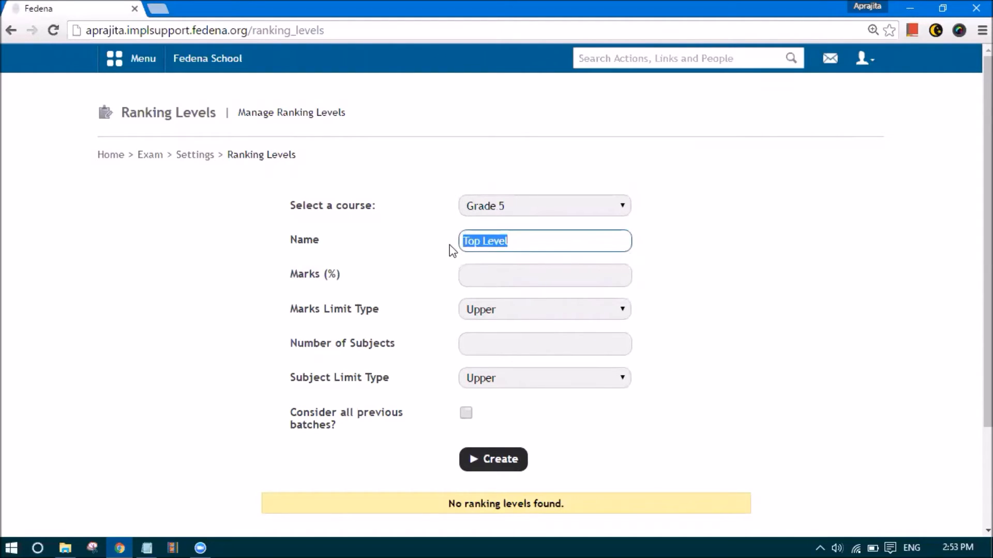
pyautogui.click(528, 241)
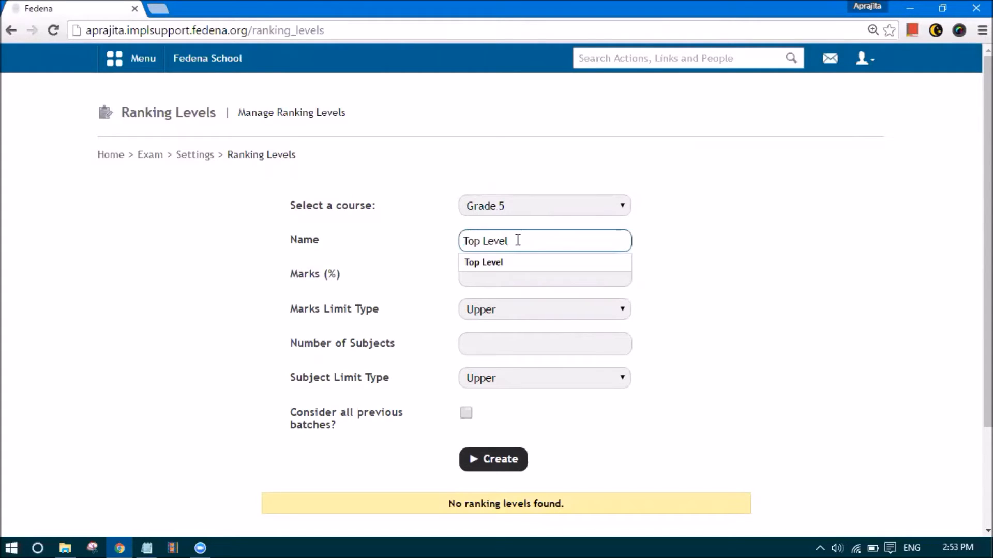
pyautogui.click(423, 257)
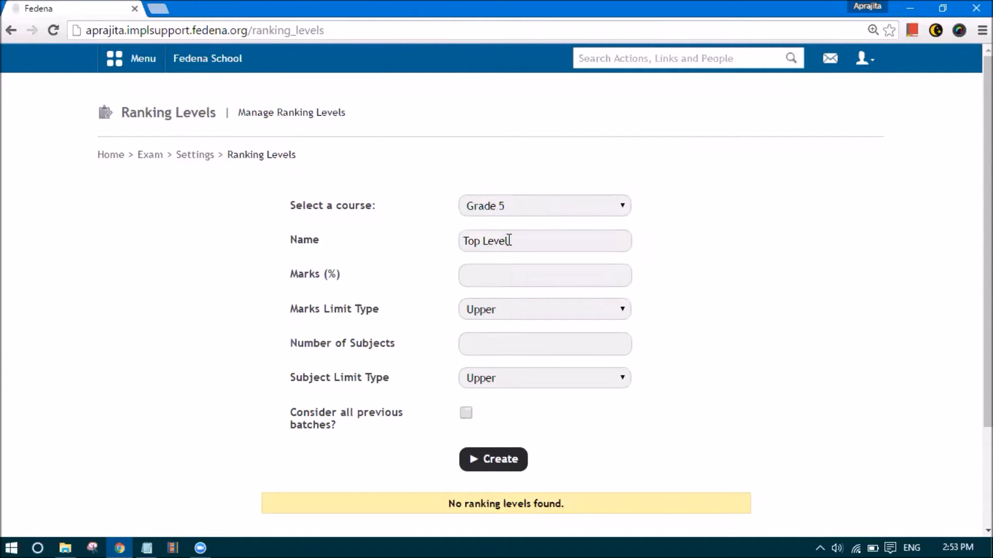
# Set the marks to 90 with a Lower marks limit type
pyautogui.click(500, 280)
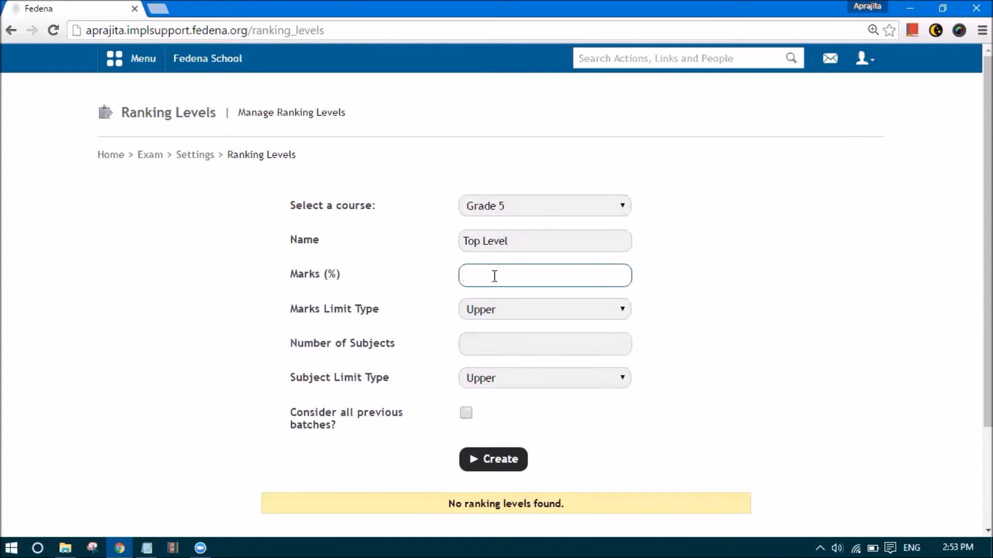
pyautogui.write('90')
pyautogui.click(469, 309)
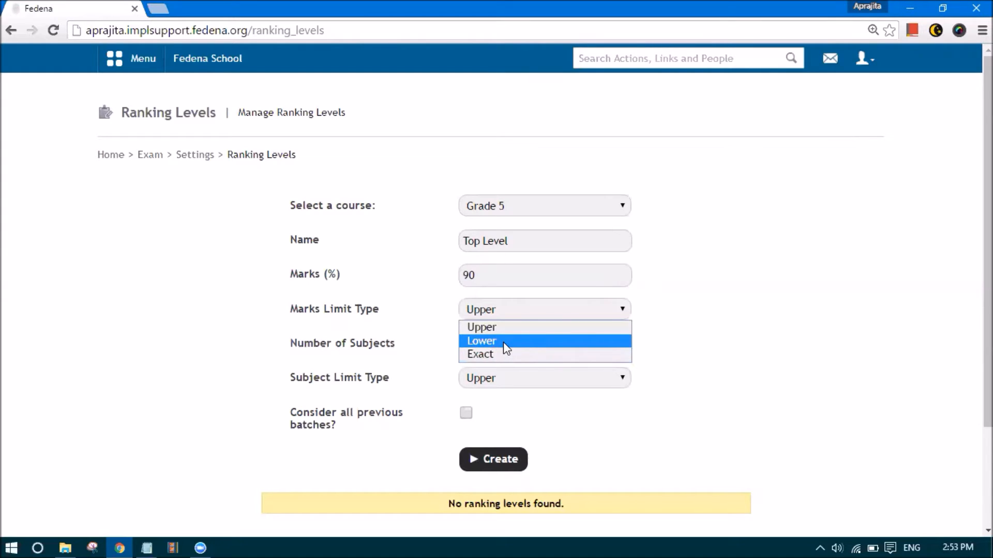
pyautogui.click(503, 342)
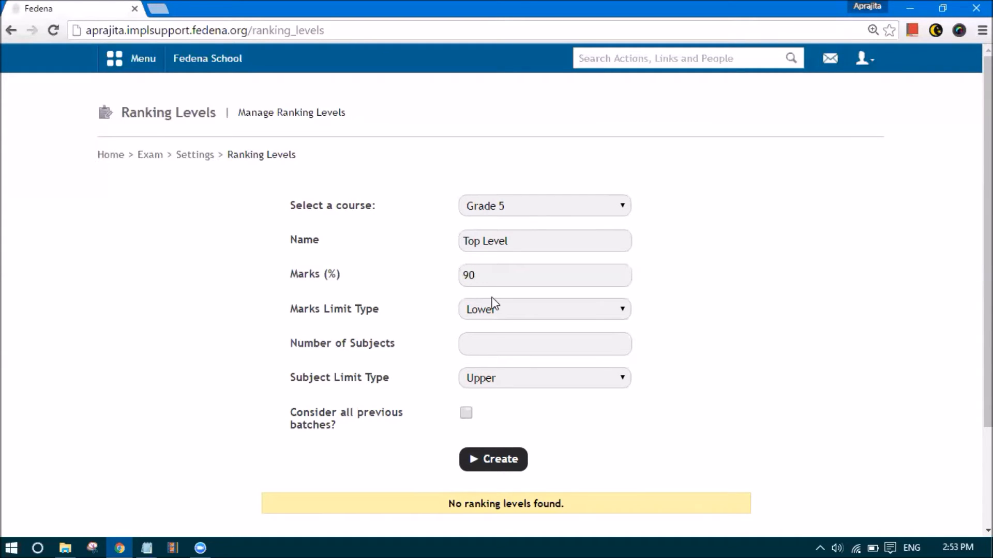
# Set the number of subjects to 3 with a Lower subject limit type
pyautogui.click(492, 344)
pyautogui.write('3')
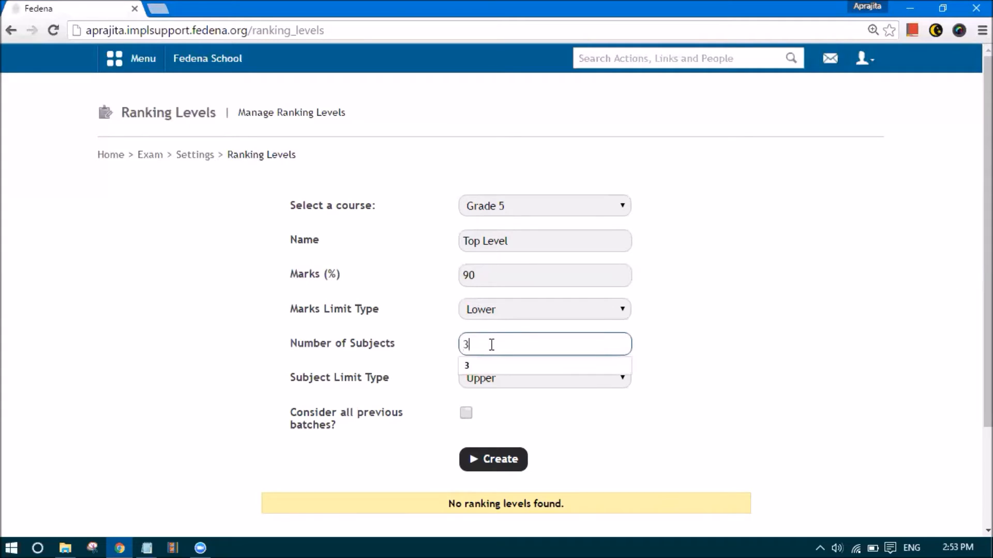
pyautogui.click(491, 379)
pyautogui.click(492, 409)
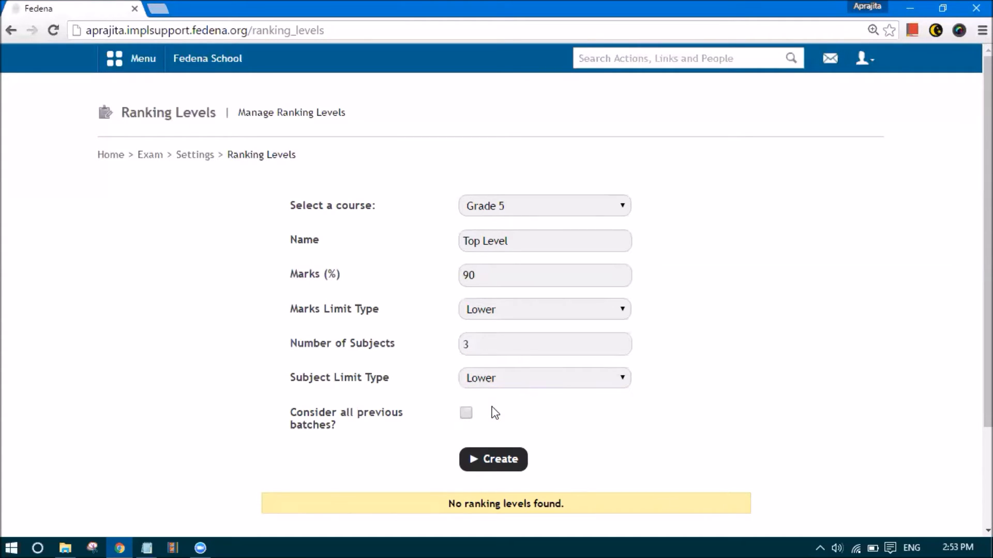
pyautogui.click(509, 382)
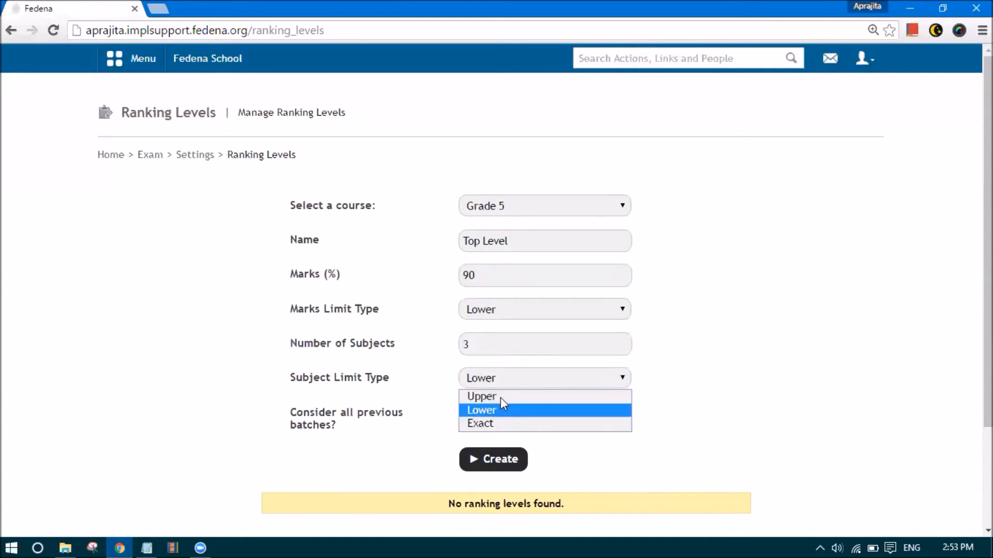
pyautogui.click(439, 354)
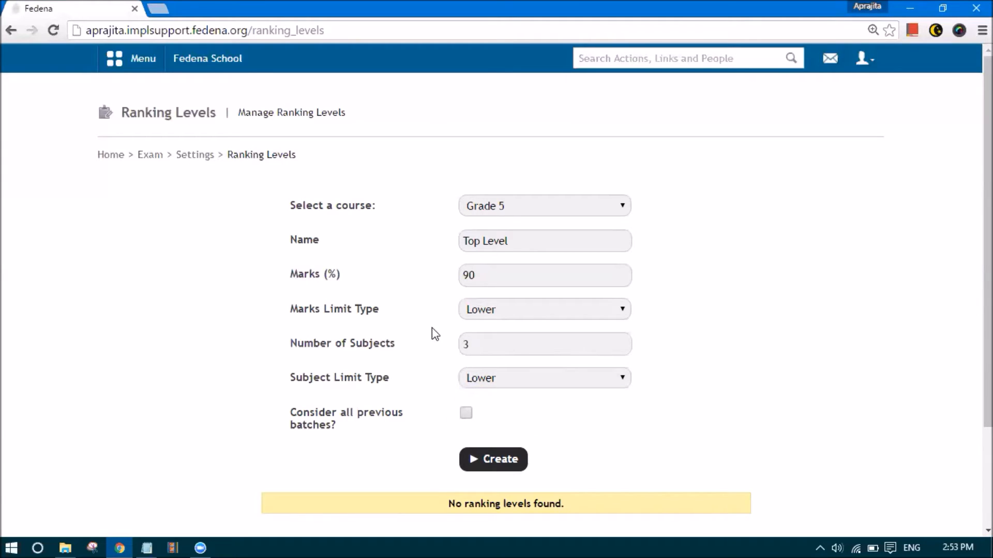
pyautogui.click(477, 313)
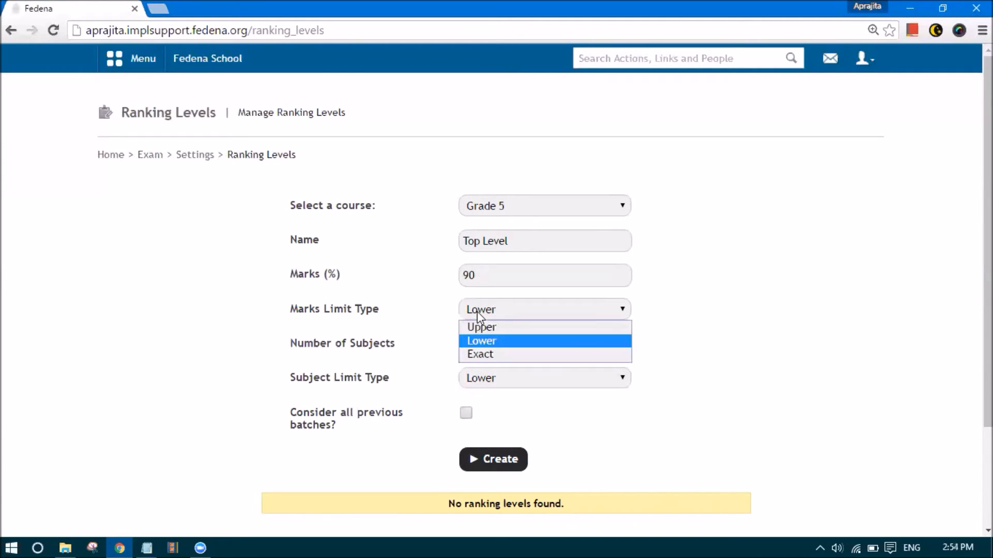
pyautogui.click(476, 312)
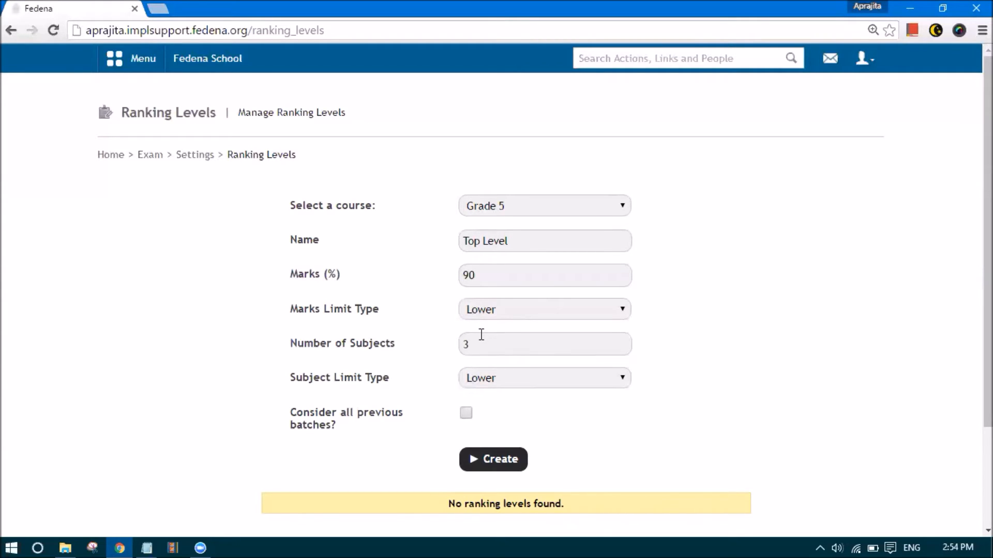
pyautogui.scroll(-2, 481, 335)
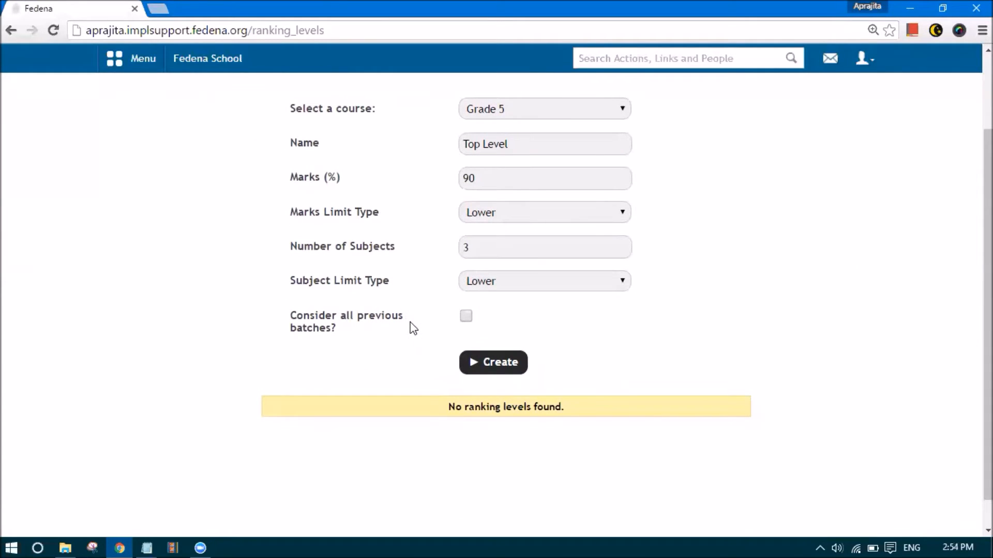
# Create the Top Level ranking level (90% marks, 3 subjects, Lower limits)
pyautogui.scroll(1, 413, 329)
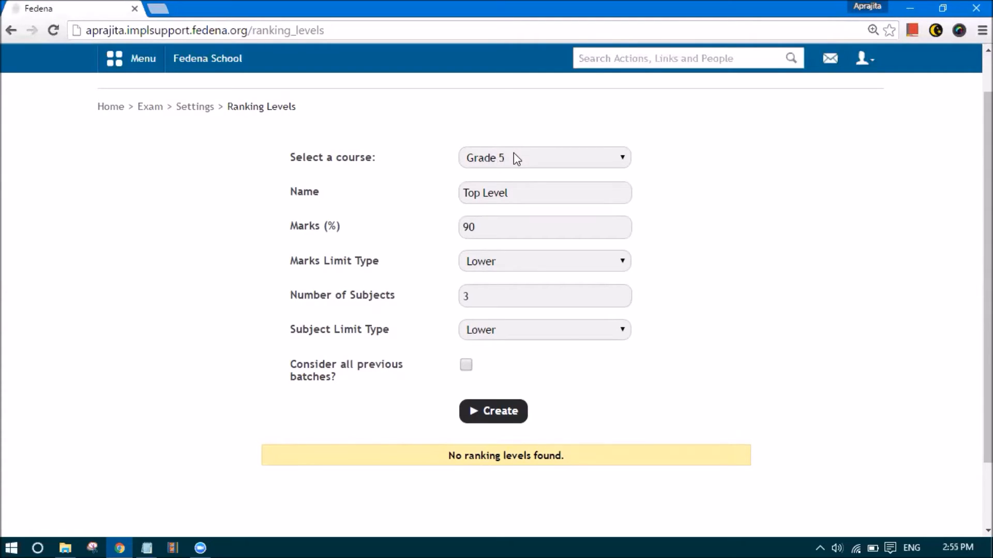
pyautogui.click(499, 412)
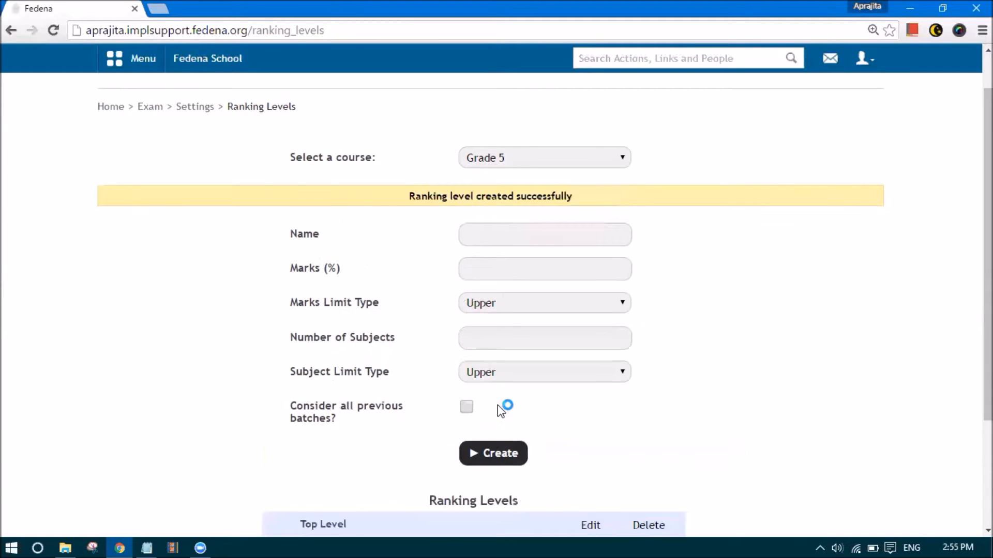
# Create a 'Failed' ranking level: 30% marks Upper limit, 3 subjects Exact
pyautogui.click(473, 234)
pyautogui.write('Failed')
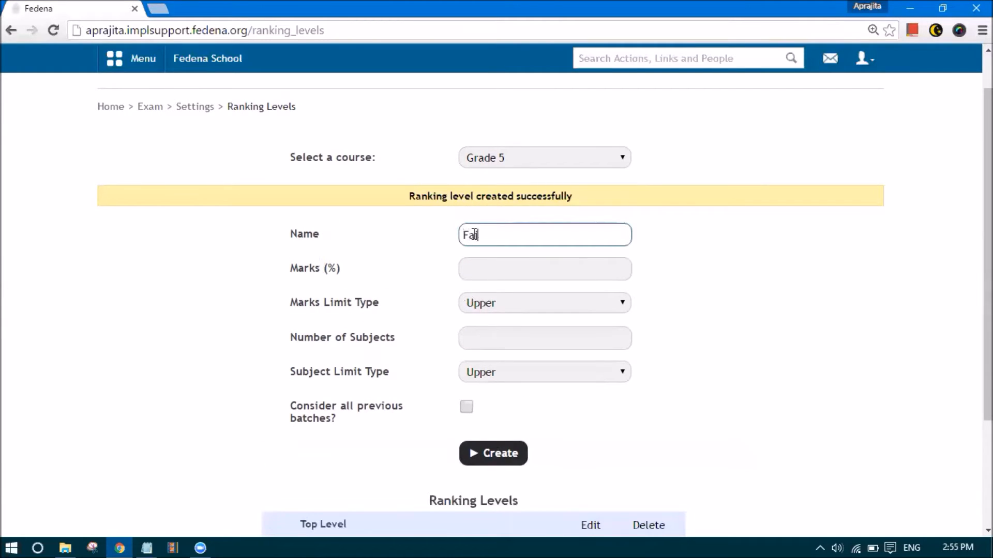
pyautogui.click(484, 269)
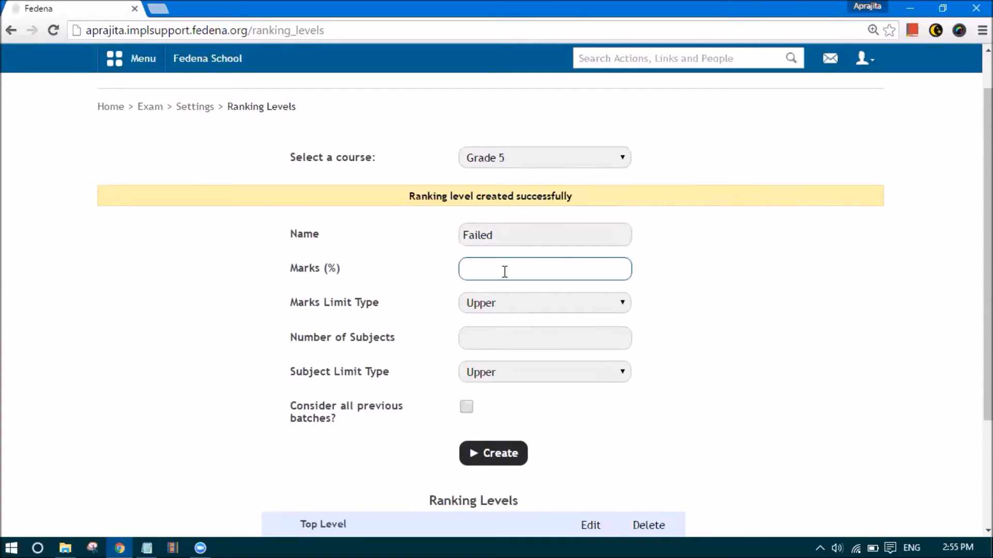
pyautogui.write('30')
pyautogui.click(495, 300)
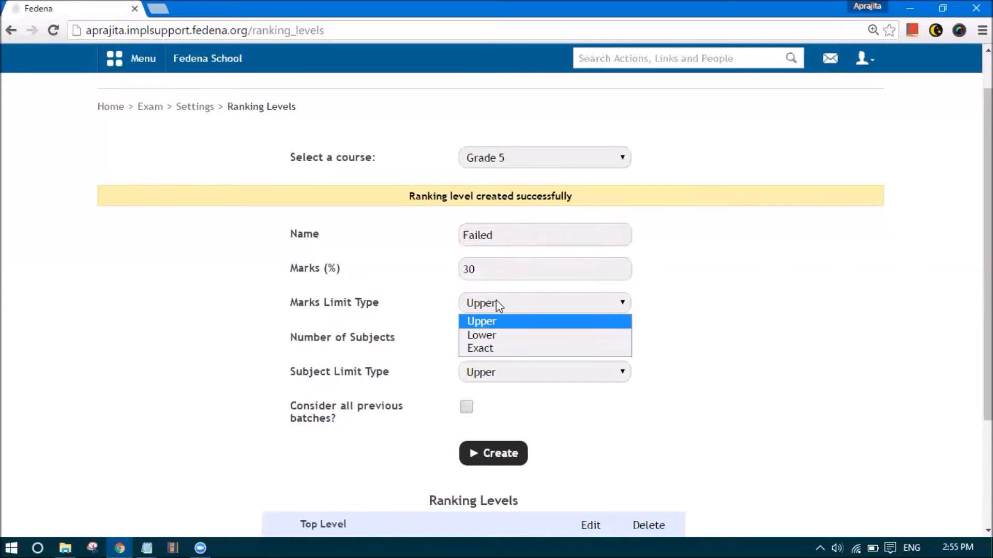
pyautogui.click(488, 326)
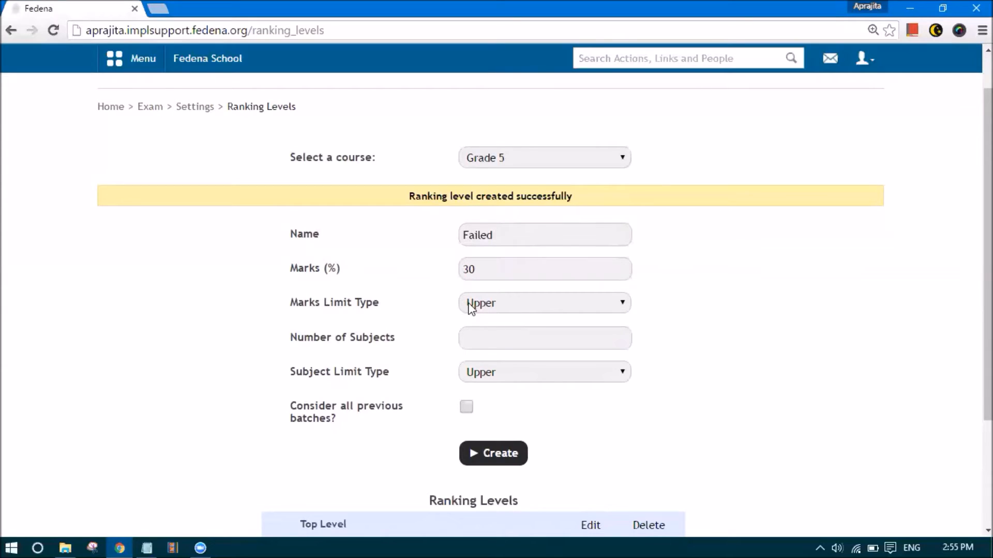
pyautogui.click(490, 337)
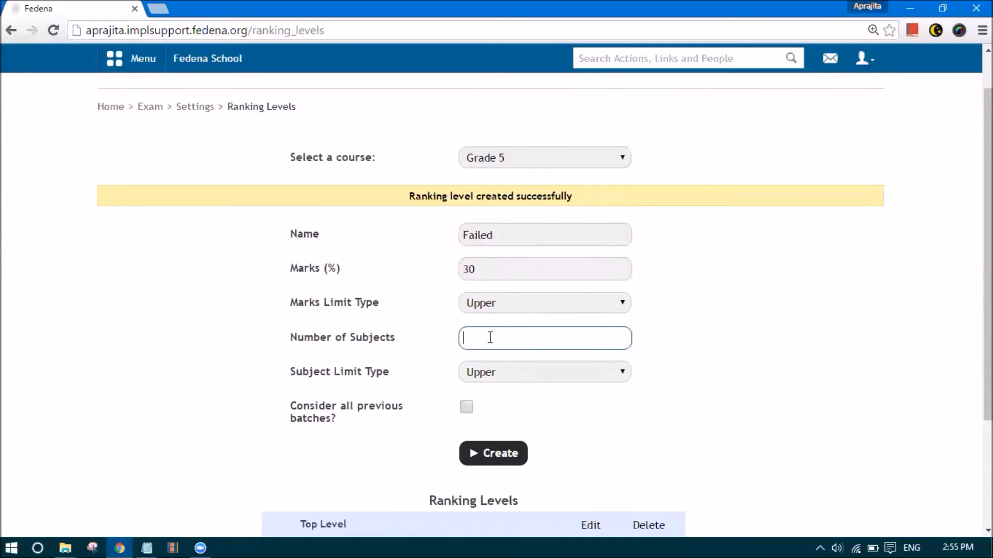
pyautogui.write('3')
pyautogui.click(479, 372)
pyautogui.click(480, 412)
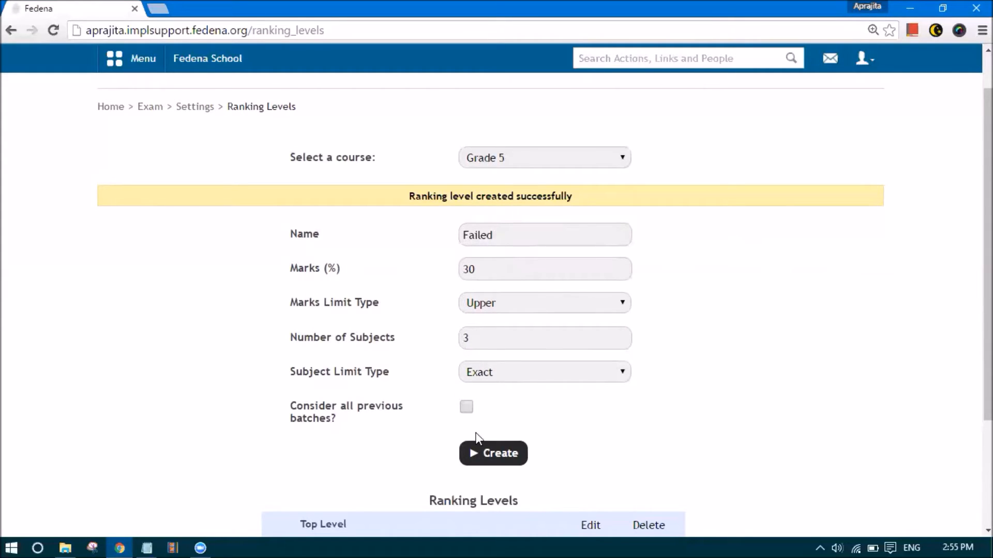
pyautogui.click(494, 453)
# Go back to the exam Settings overview and open Class Designations
pyautogui.scroll(-3, 466, 429)
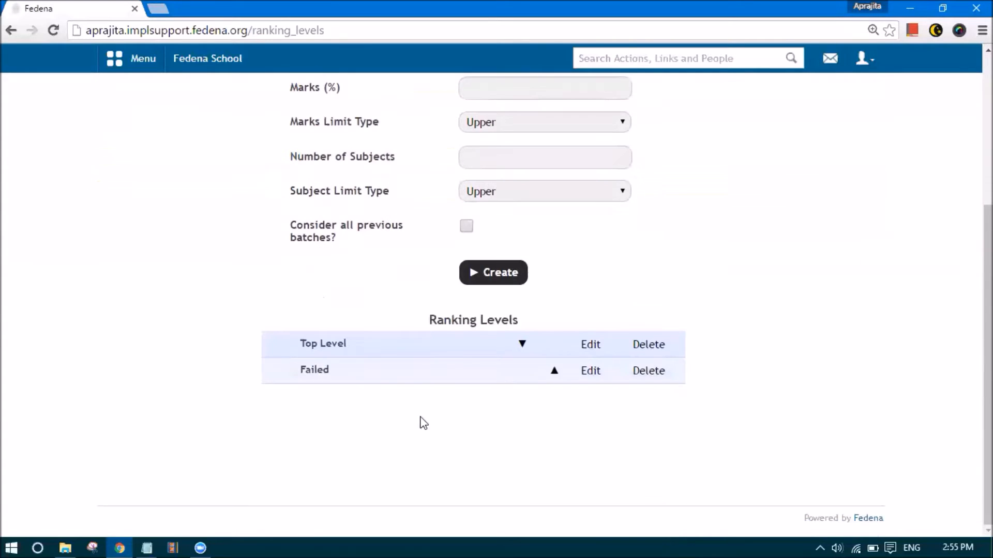
pyautogui.scroll(3, 403, 331)
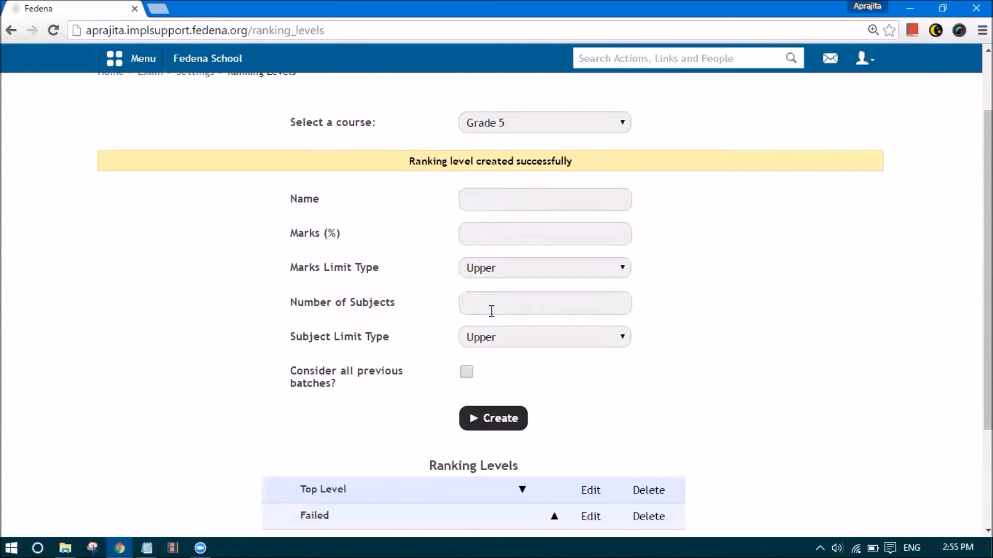
pyautogui.scroll(2, 492, 310)
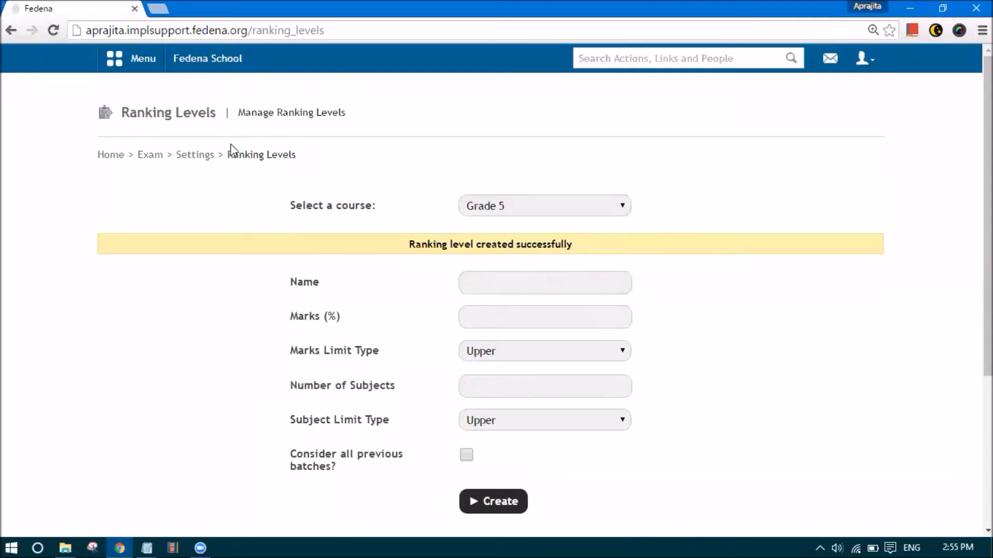
pyautogui.click(195, 156)
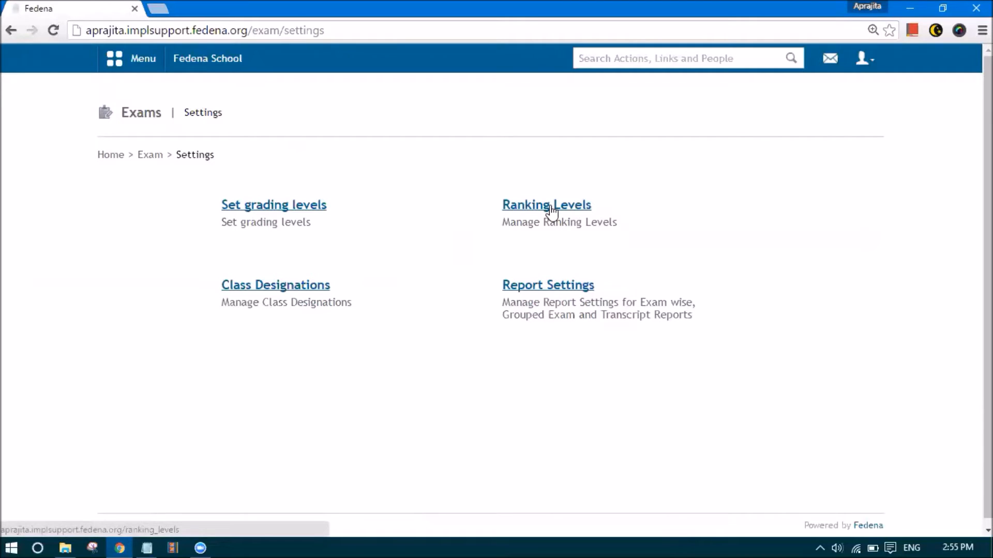
pyautogui.click(284, 288)
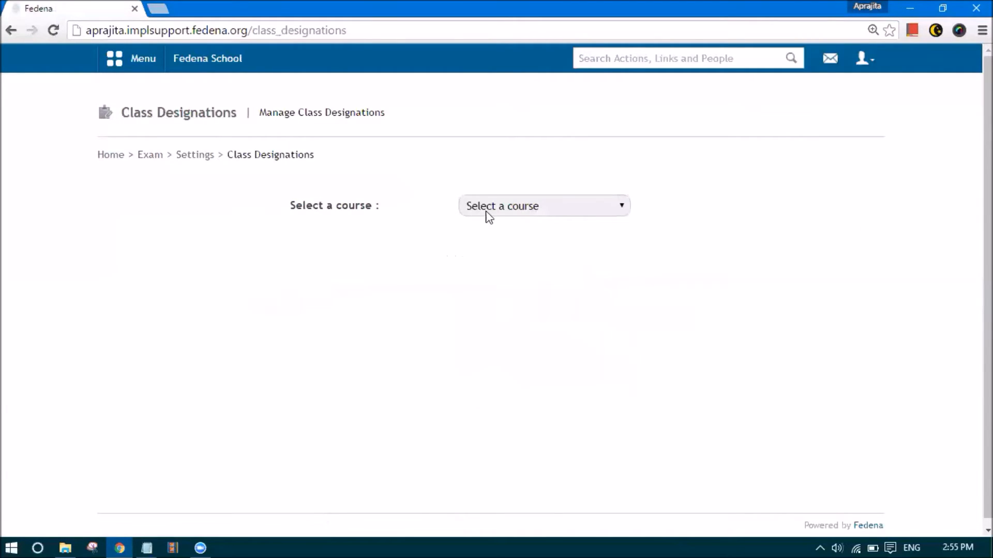
# Create a Grade 5 class designation 'Top Level' with 90 marks
pyautogui.click(491, 213)
pyautogui.click(525, 347)
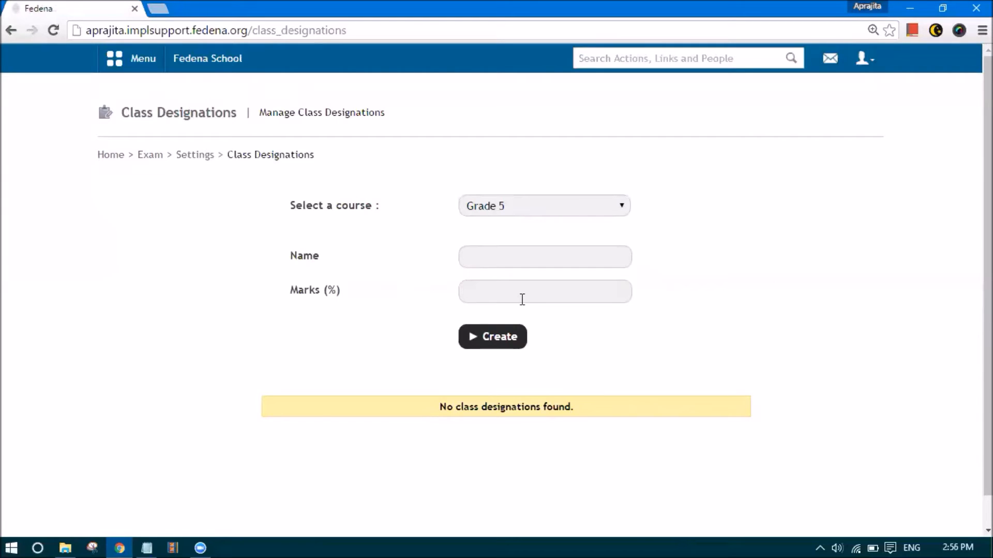
pyautogui.click(491, 260)
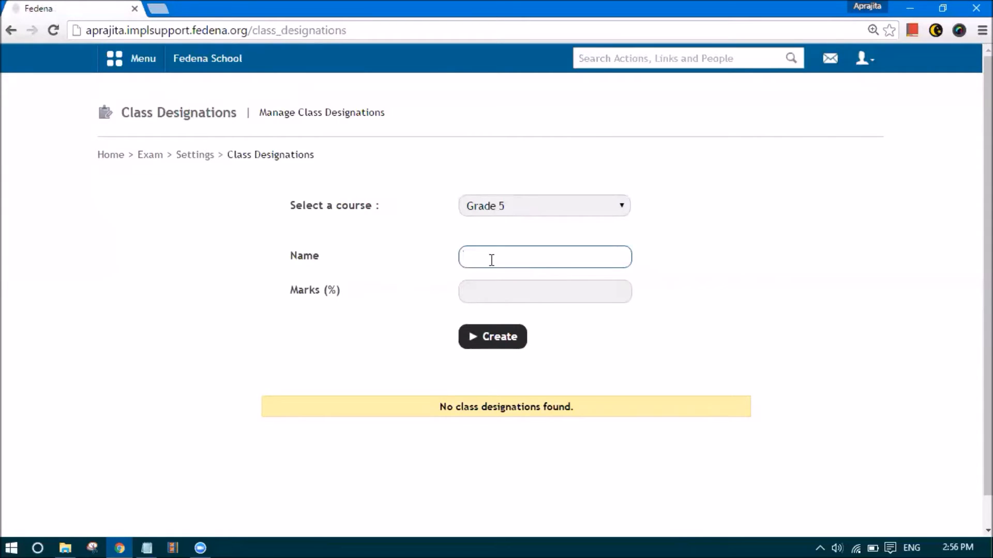
pyautogui.write('Top')
pyautogui.press('Down')
pyautogui.press('Return')
pyautogui.click(495, 290)
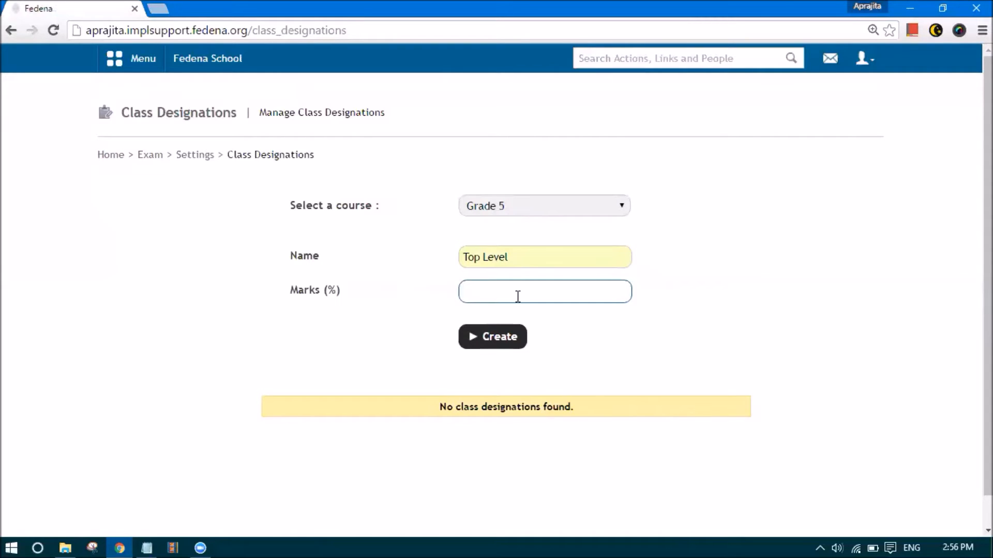
pyautogui.write('90')
pyautogui.click(428, 339)
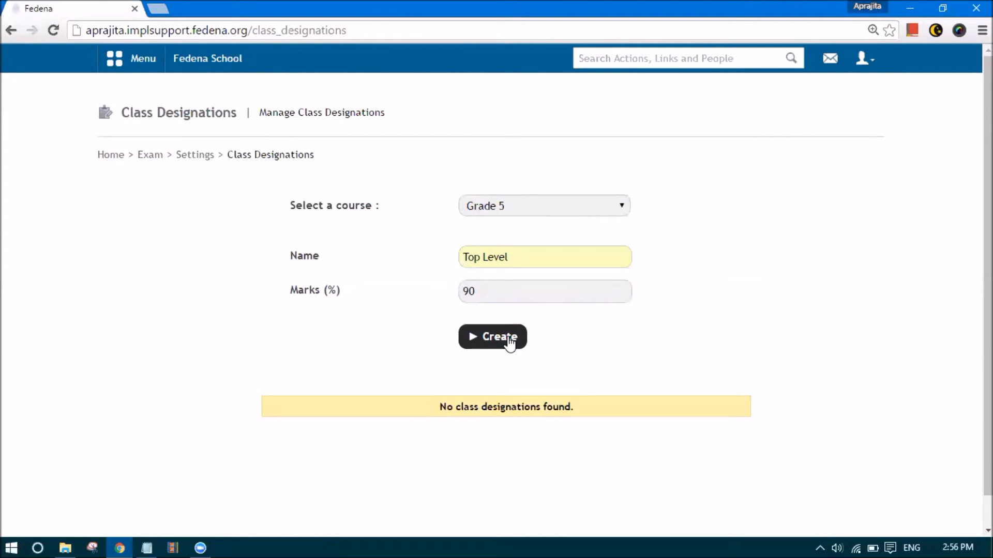
pyautogui.click(477, 343)
# Return to the exam Settings overview
pyautogui.scroll(-2, 488, 406)
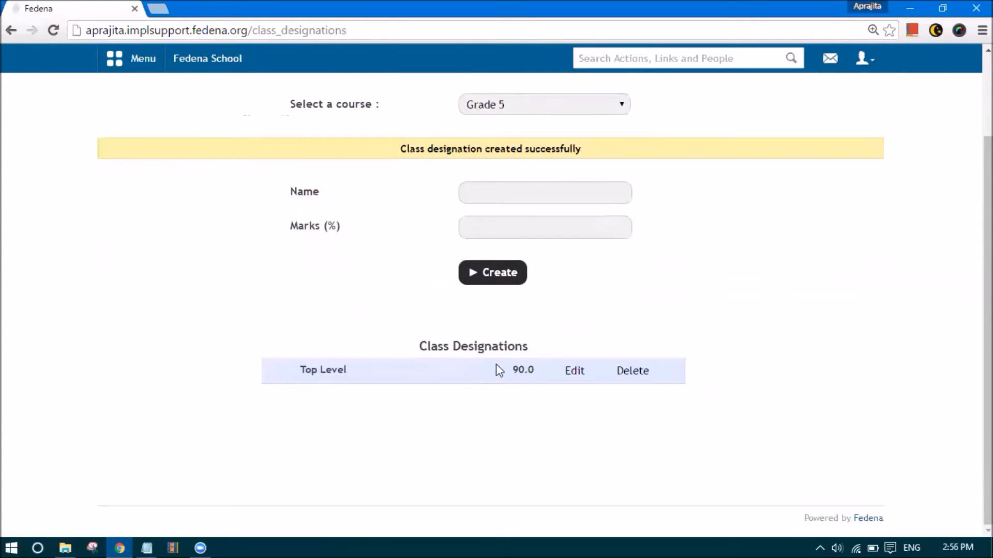
pyautogui.scroll(2, 492, 367)
pyautogui.click(472, 291)
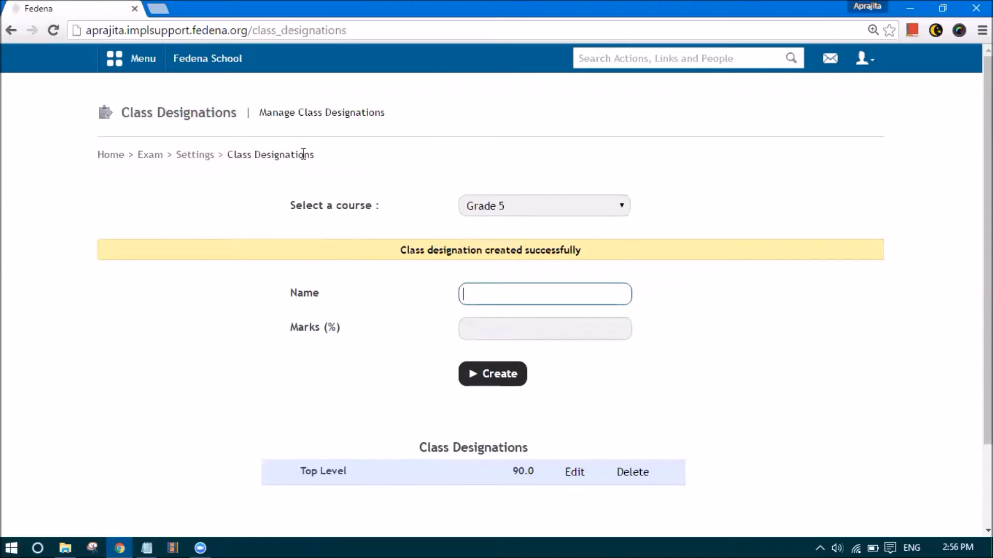
pyautogui.click(196, 156)
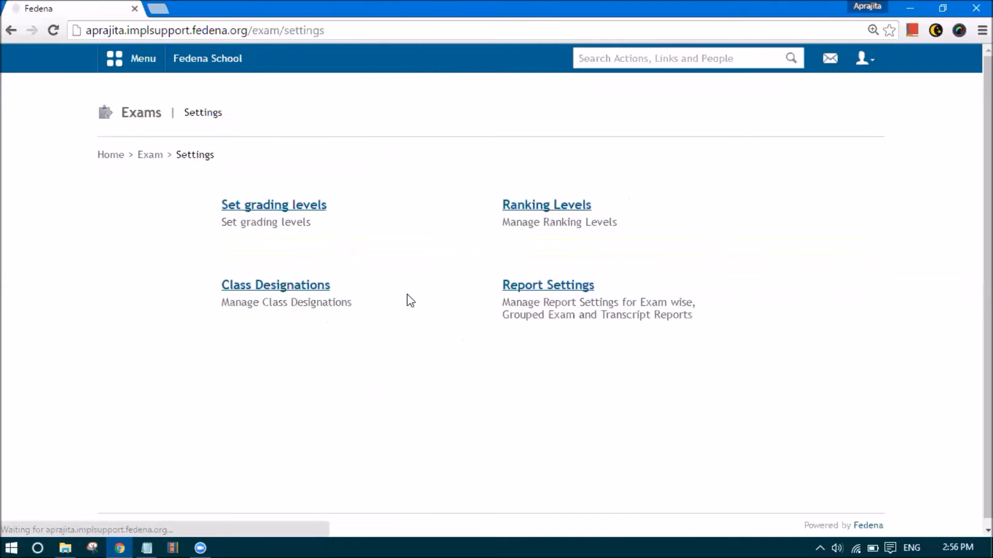
# Open Report Settings and bring up General Settings in a new tab
pyautogui.click(535, 287)
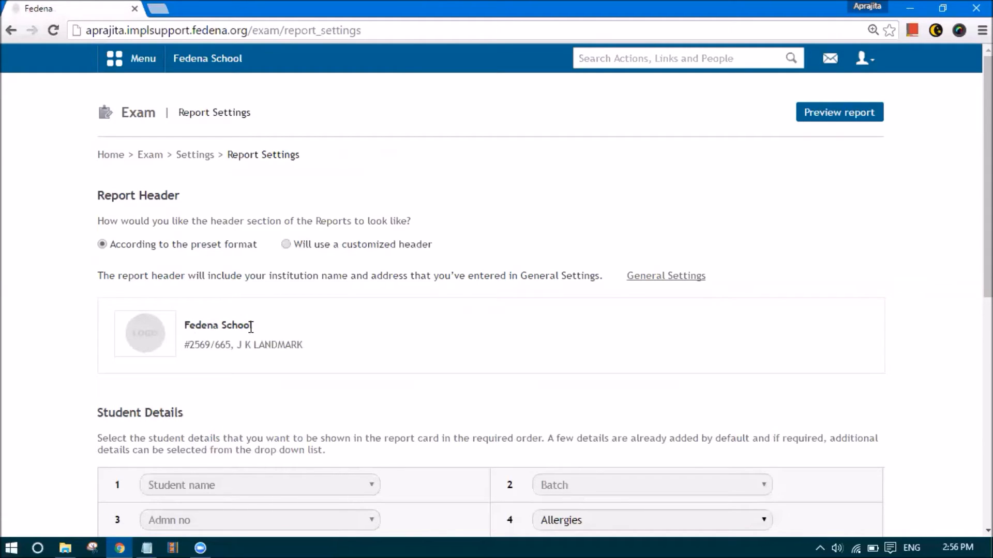
pyautogui.rightClick(649, 279)
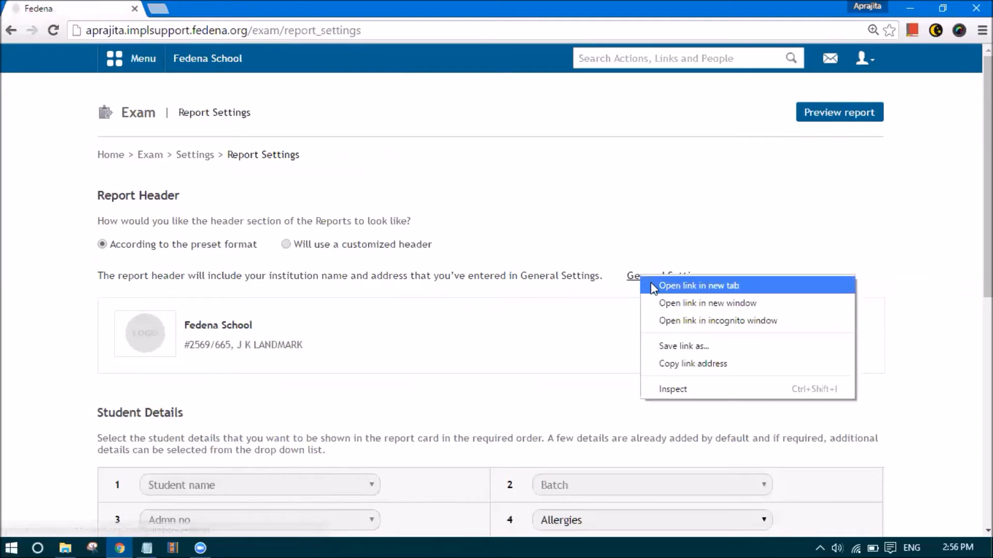
pyautogui.click(672, 284)
pyautogui.click(209, 10)
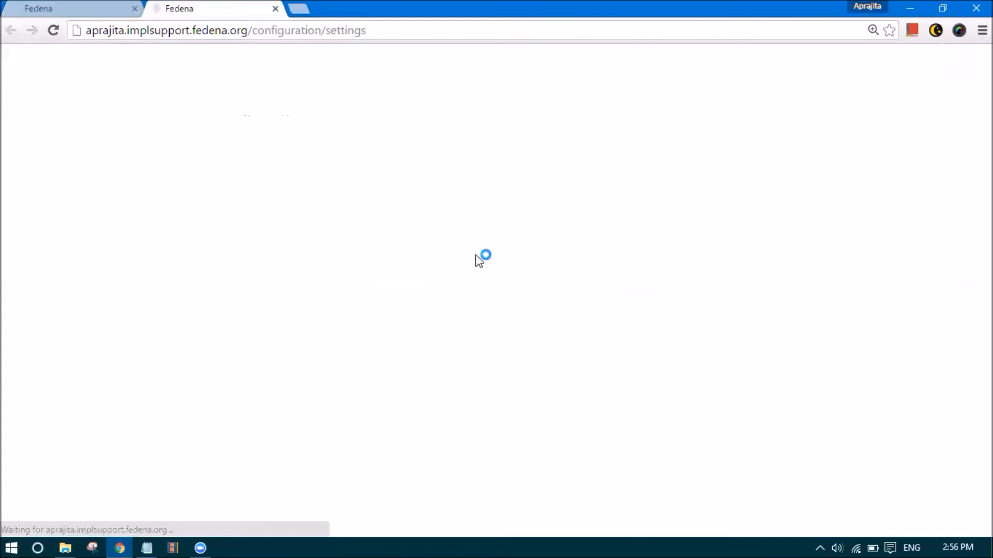
# Check the school name and address in General Settings, then return to Report Settings
pyautogui.click(498, 206)
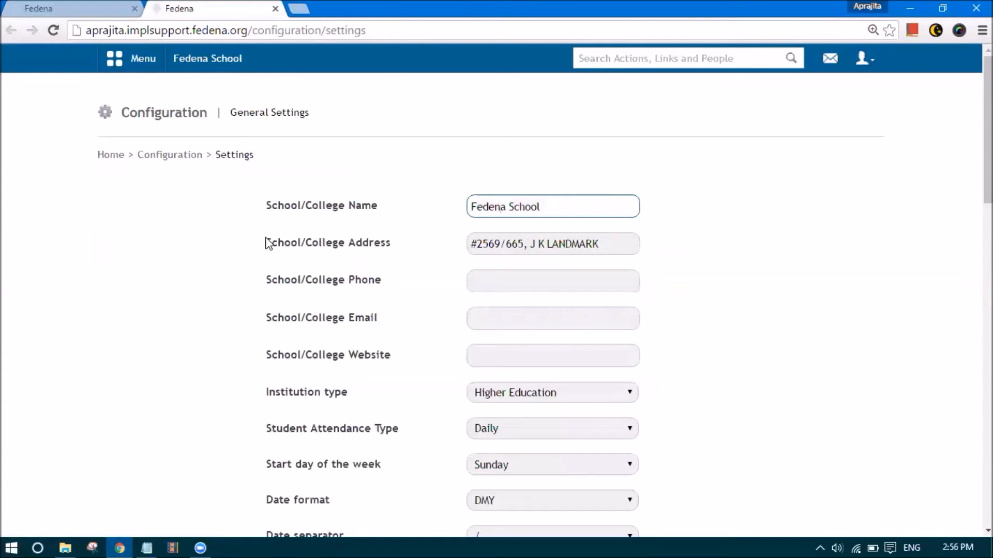
pyautogui.click(499, 247)
pyautogui.scroll(-10, 499, 263)
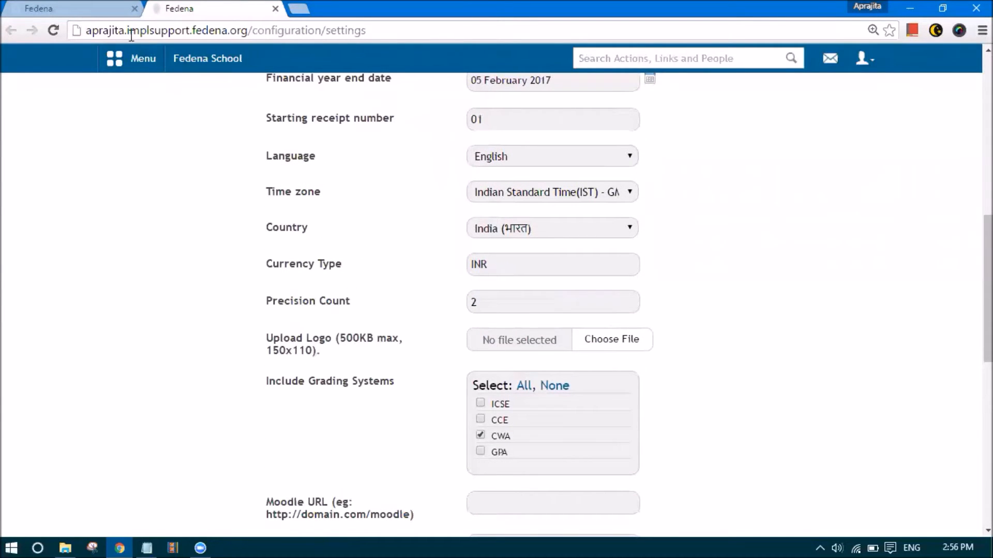
pyautogui.click(91, 15)
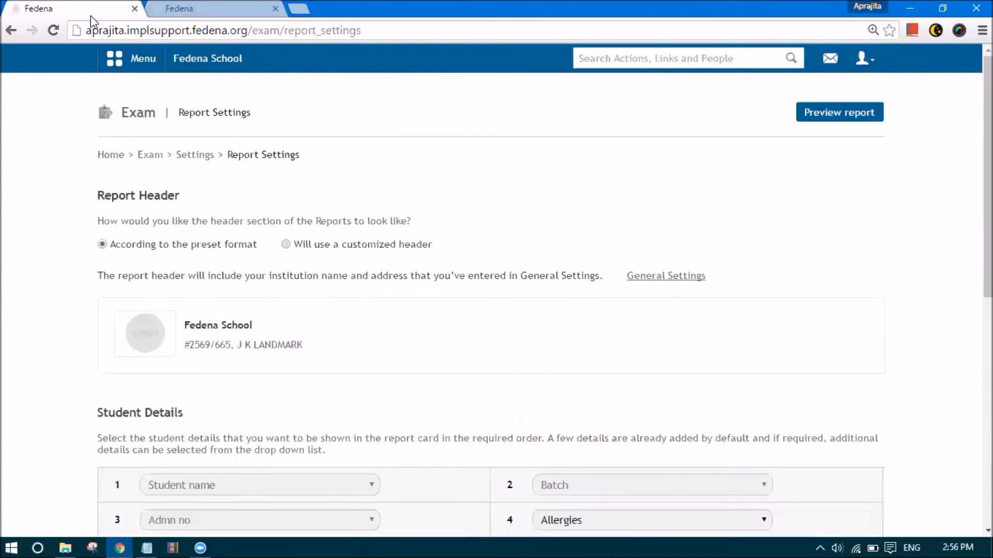
pyautogui.scroll(-3, 264, 223)
pyautogui.scroll(3, 303, 333)
pyautogui.click(286, 245)
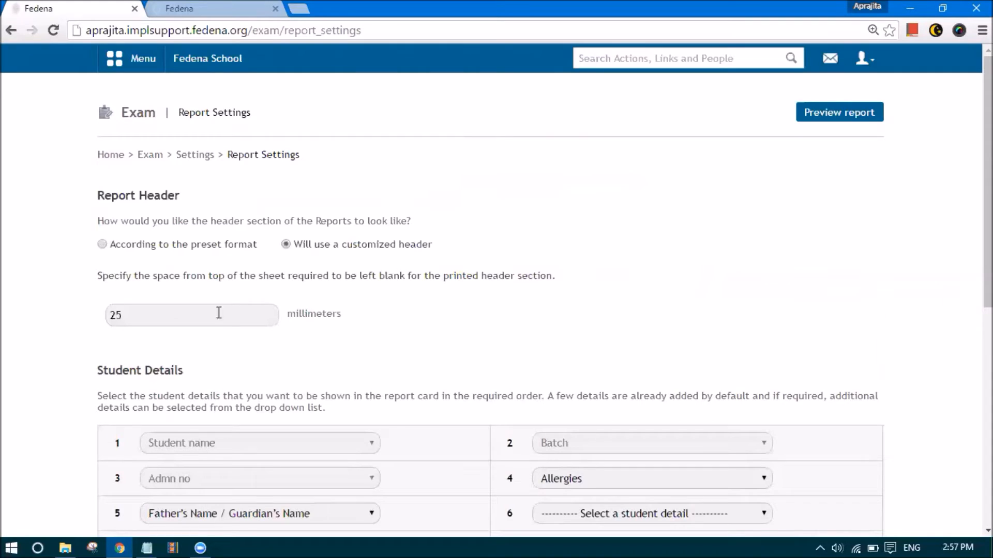
pyautogui.doubleClick(150, 312)
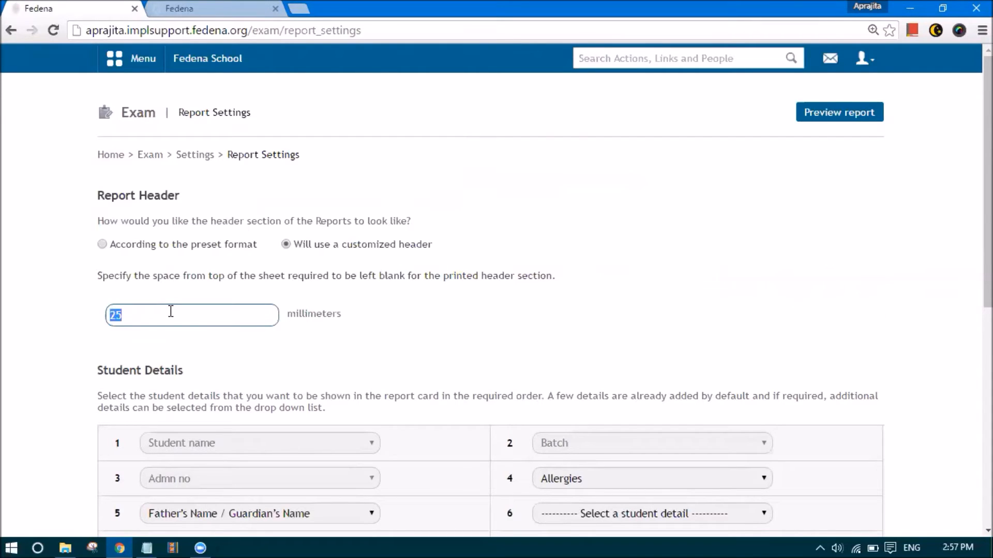
pyautogui.click(127, 246)
# Keep Allergies for student detail row 4 and Father's Name / Guardian's Name for row 5
pyautogui.scroll(-5, 184, 324)
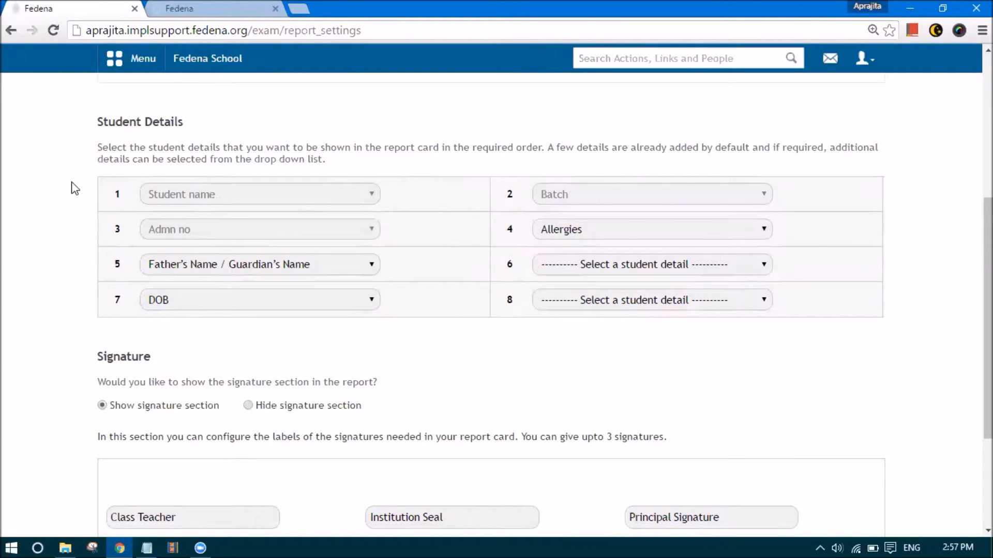
pyautogui.press('XF86MonBrightnessDown')
pyautogui.click(619, 232)
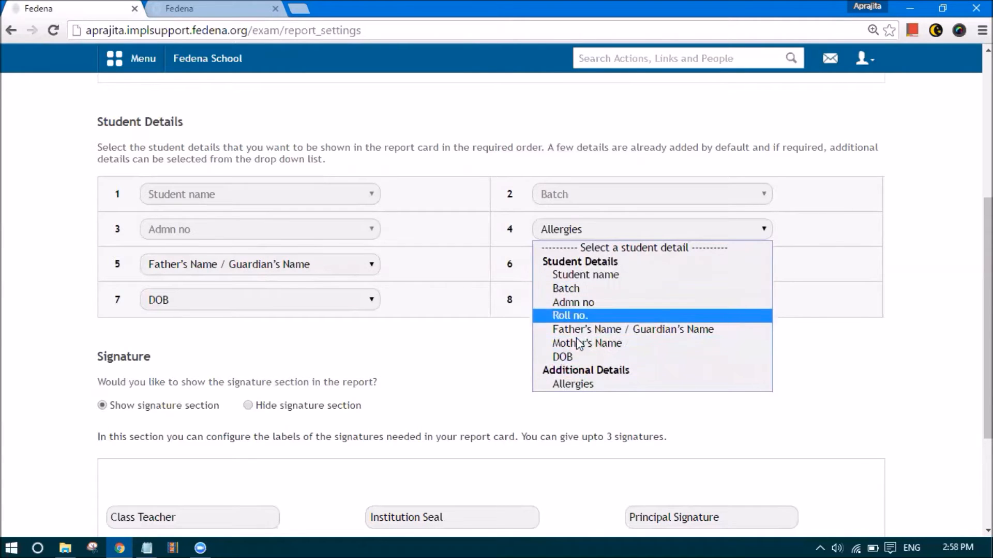
pyautogui.click(511, 328)
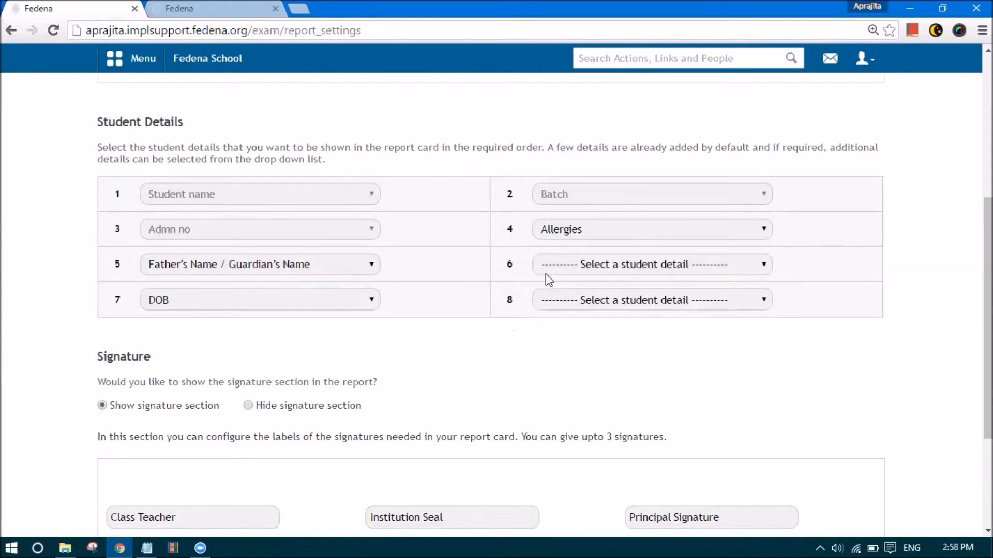
pyautogui.click(269, 266)
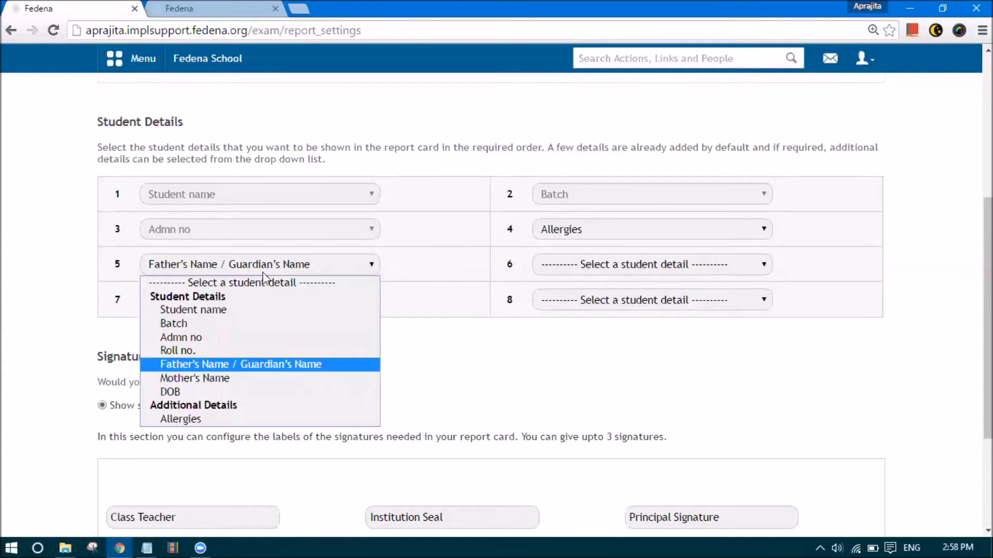
pyautogui.click(102, 339)
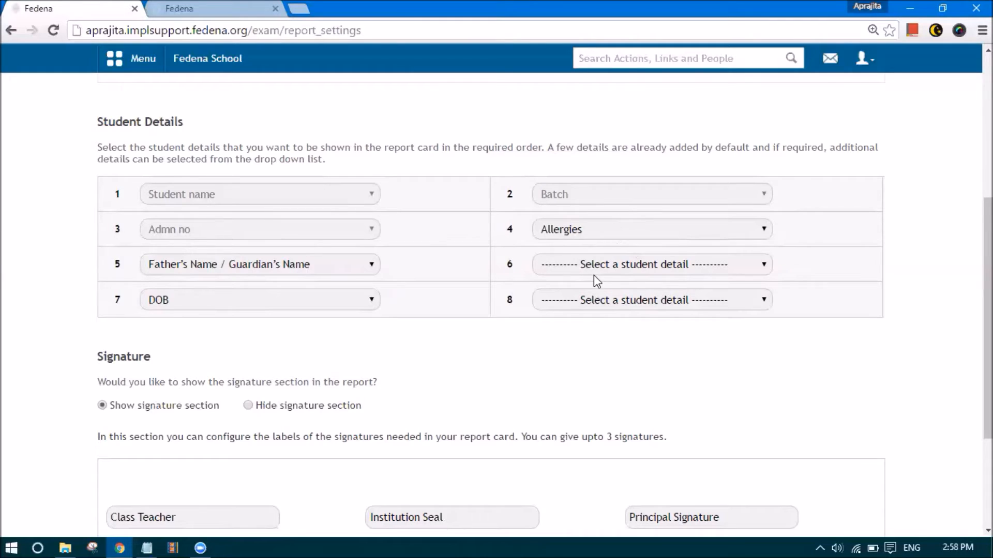
# Review the Class Teacher, Institution Seal and Principal Signature labels and save the report settings
pyautogui.scroll(-4, 594, 276)
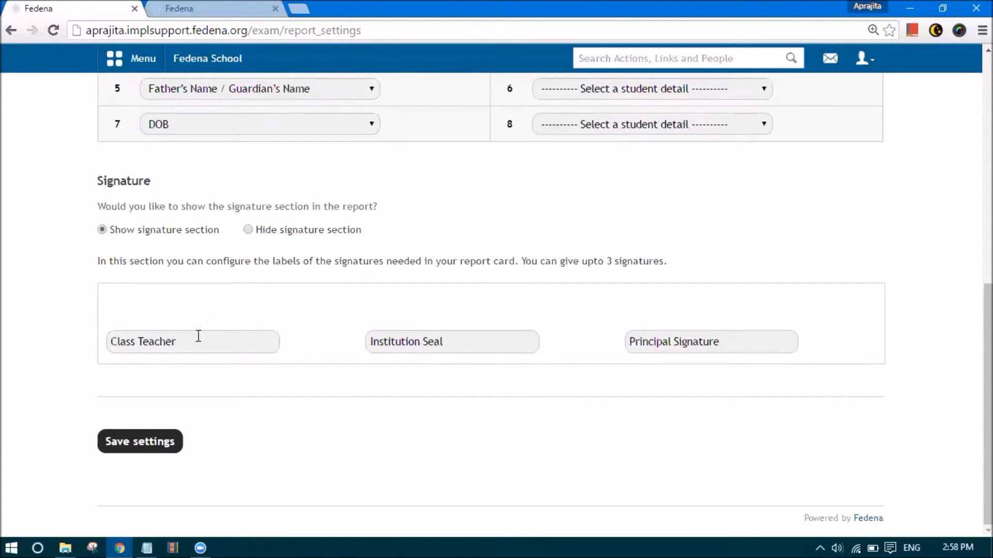
pyautogui.moveTo(196, 346)
pyautogui.mouseDown()
pyautogui.moveTo(108, 339)
pyautogui.moveTo(433, 356)
pyautogui.moveTo(461, 341)
pyautogui.moveTo(337, 344)
pyautogui.mouseUp()
pyautogui.moveTo(734, 345)
pyautogui.mouseDown()
pyautogui.moveTo(636, 337)
pyautogui.moveTo(613, 346)
pyautogui.mouseUp()
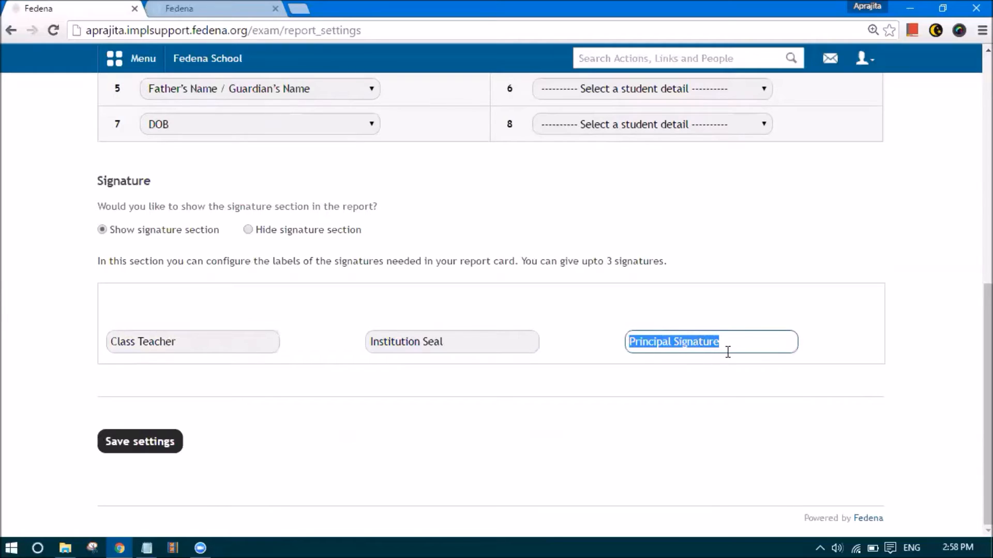
pyautogui.click(458, 344)
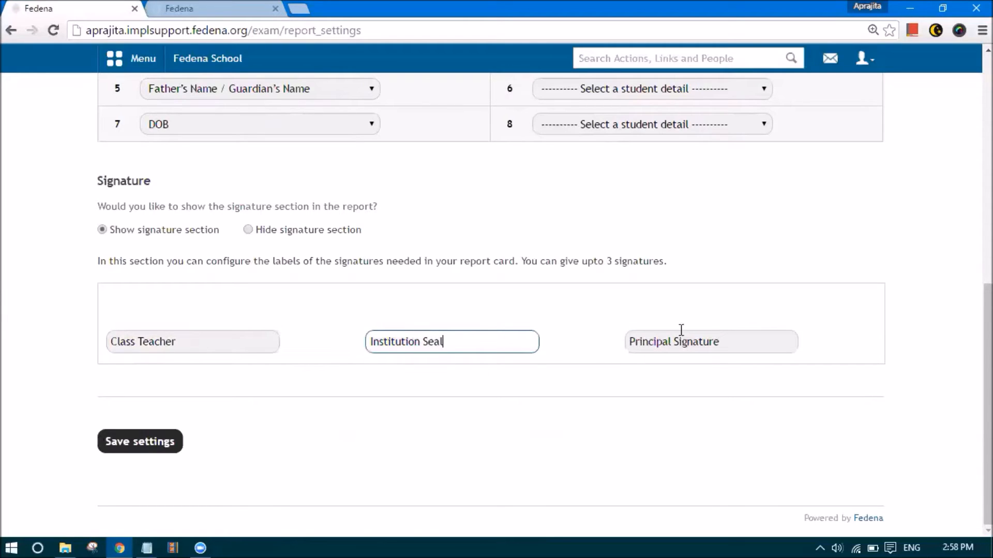
pyautogui.click(159, 442)
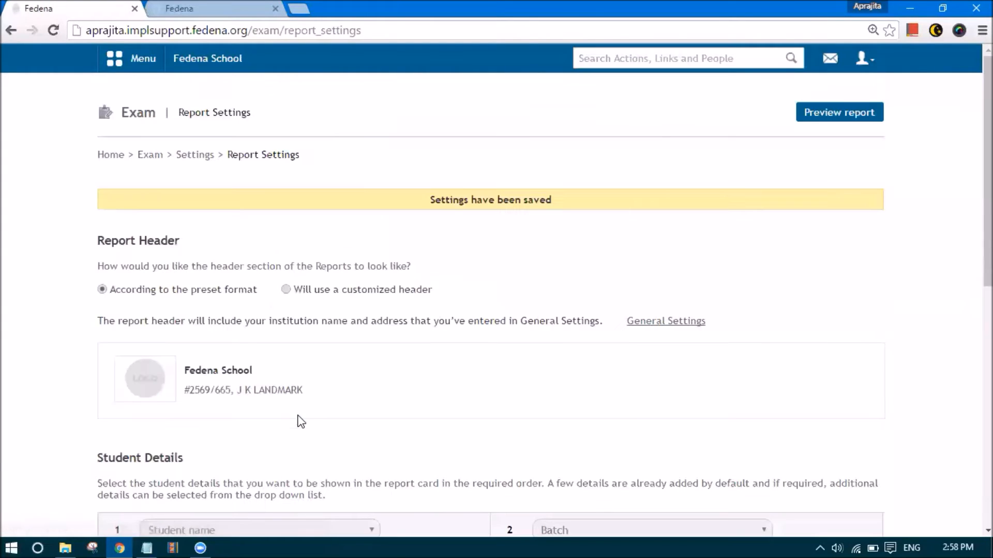
pyautogui.click(196, 159)
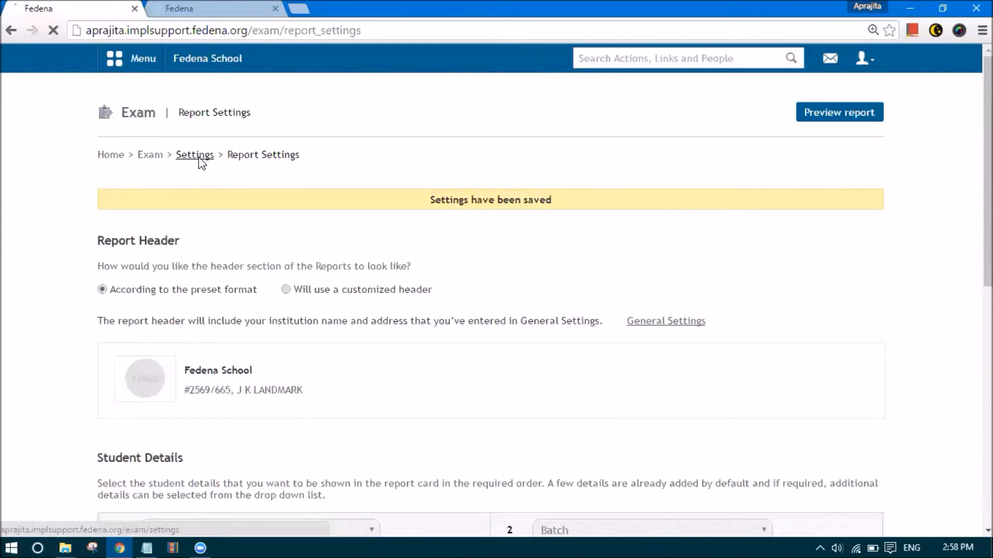
# Go to Exam Management, then open Notepad and start the CWA note
pyautogui.click(154, 157)
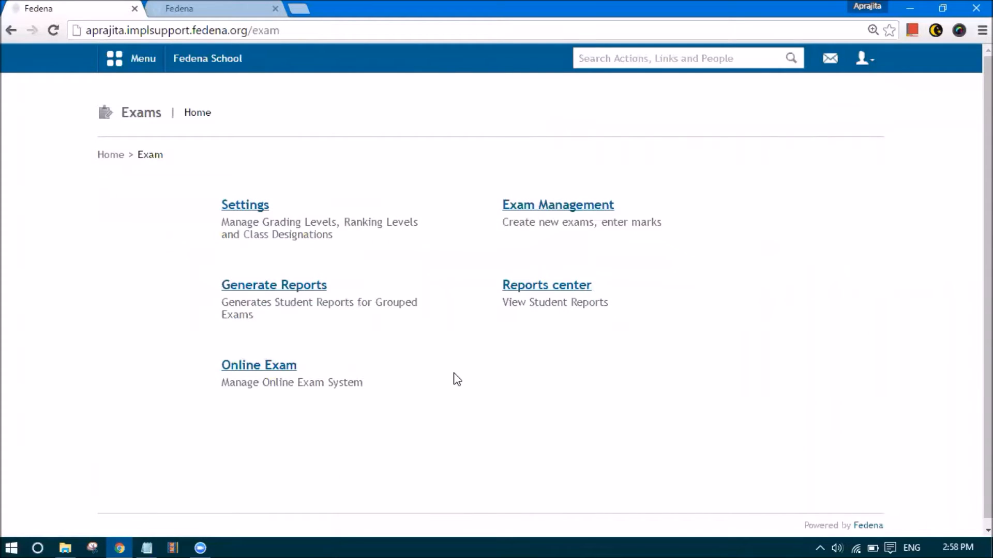
pyautogui.click(542, 209)
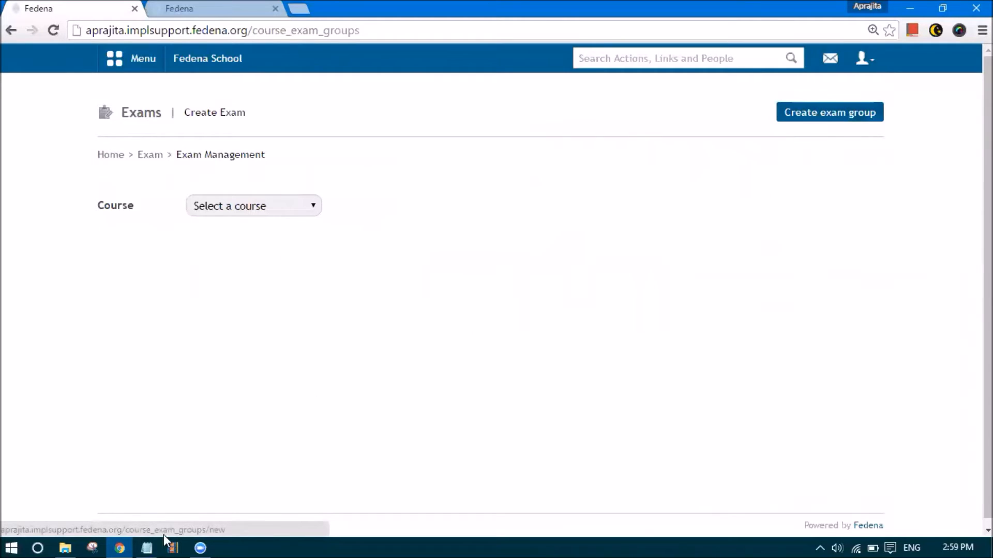
pyautogui.click(147, 543)
pyautogui.write('Course weighted average')
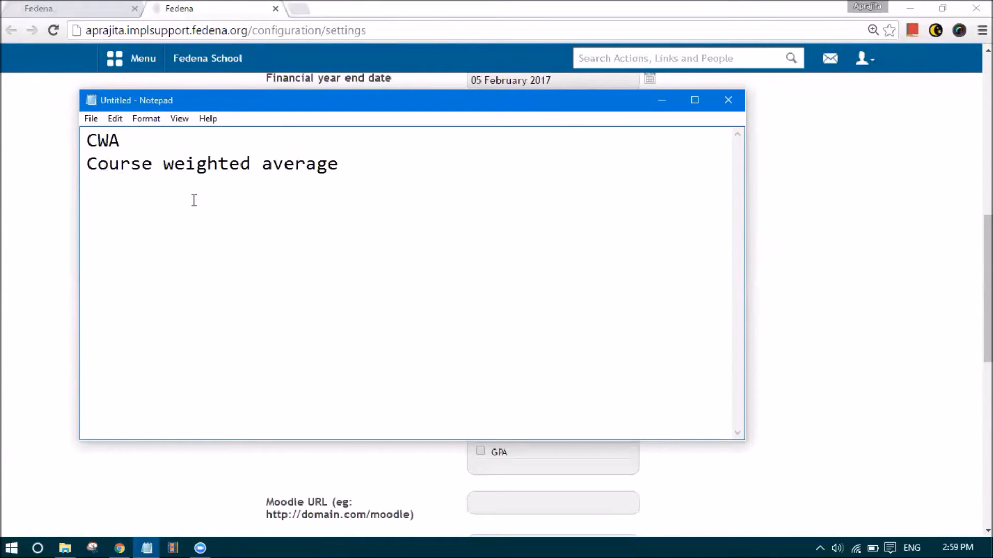
# Add note lines G5 A-2016, 2 students, 3 subjects, Term 1 and Term 2
pyautogui.press('Return')
pyautogui.write('G5 A ')
pyautogui.write('2-10')
pyautogui.press('BackSpace')
pyautogui.press('BackSpace')
pyautogui.press('BackSpace')
pyautogui.press('BackSpace')
pyautogui.press('BackSpace')
pyautogui.write('-1')
pyautogui.write('016')
pyautogui.press('Return')
pyautogui.press('Return')
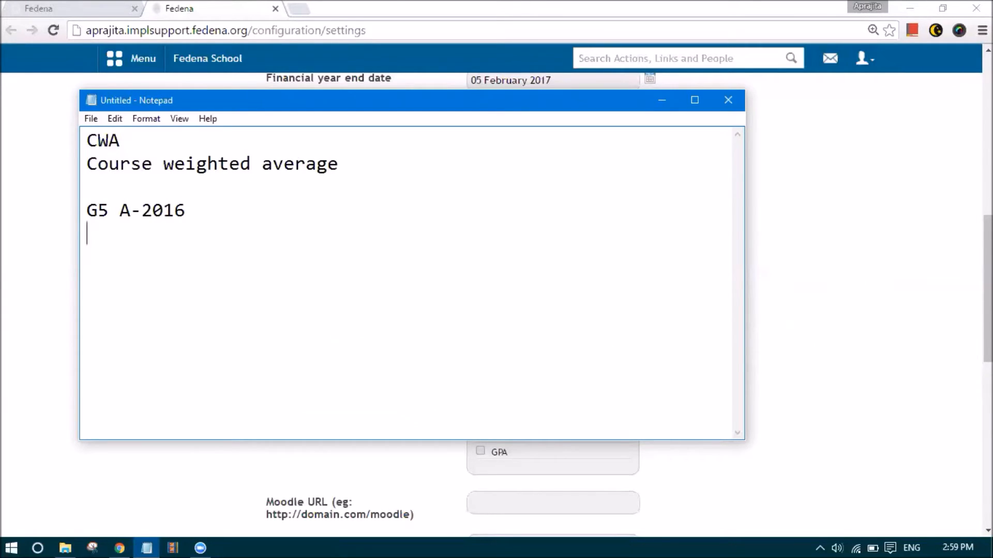
pyautogui.write('2 students')
pyautogui.press('Return')
pyautogui.write('3 subej')
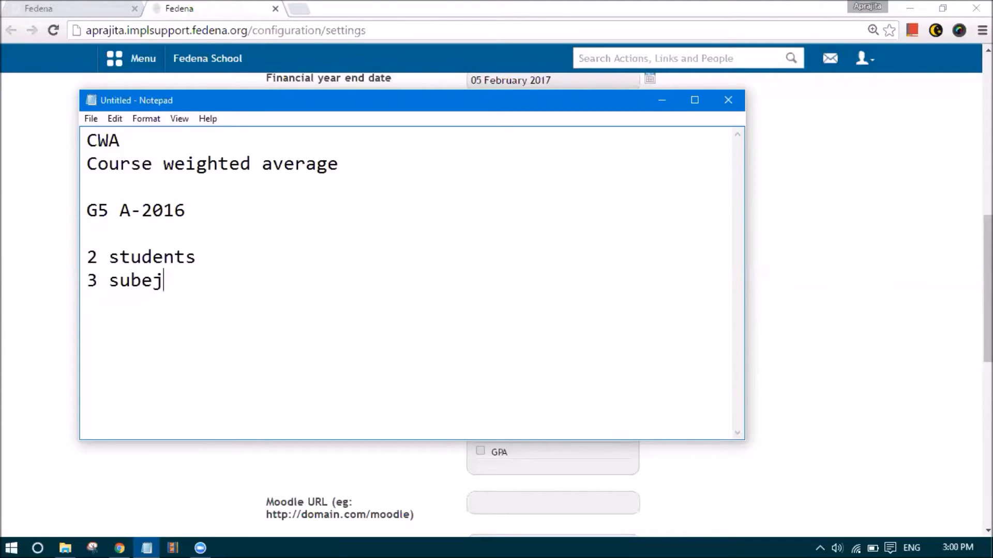
pyautogui.press('BackSpace')
pyautogui.press('BackSpace')
pyautogui.write('jects')
pyautogui.press('Return')
pyautogui.write('Ter')
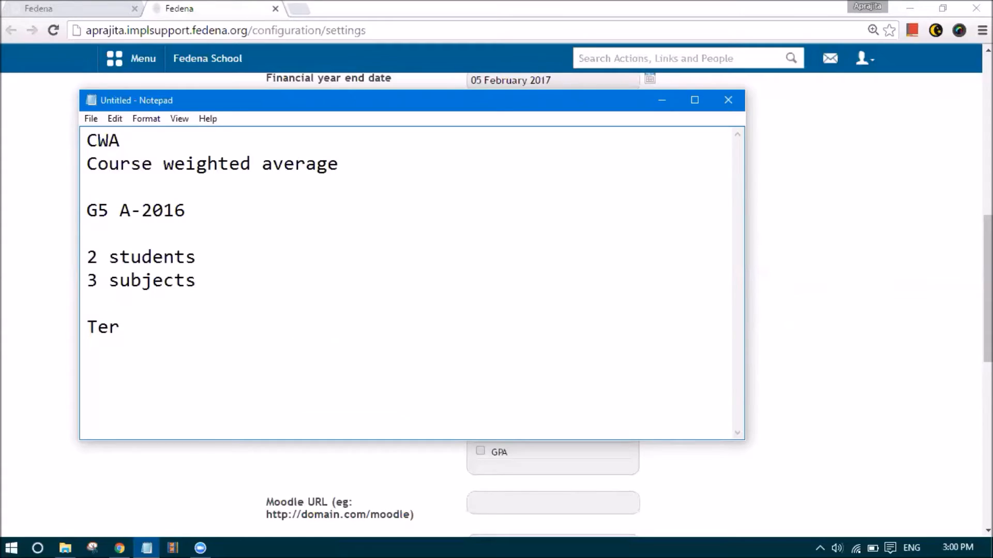
pyautogui.write('m 1')
pyautogui.press('Return')
pyautogui.write('Term 2')
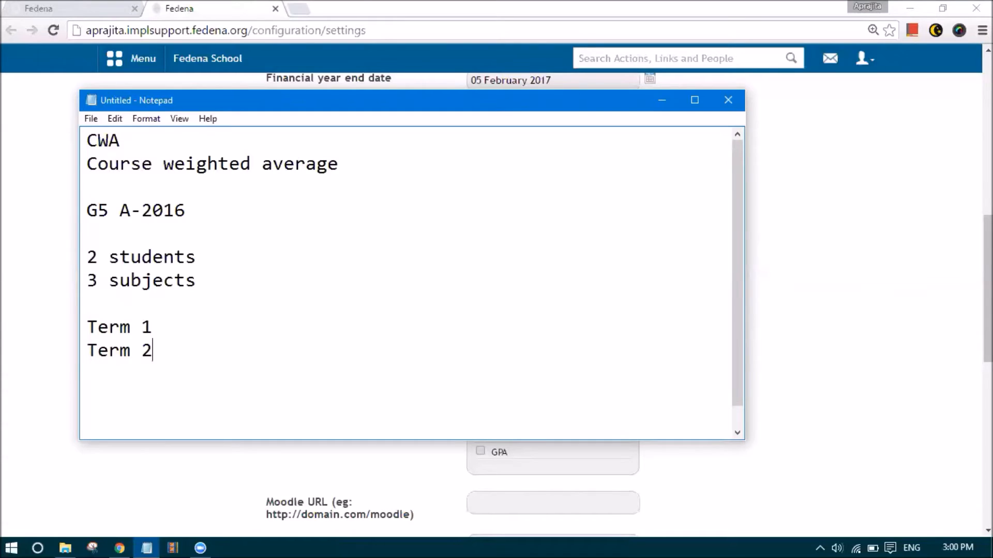
pyautogui.press('Return')
pyautogui.press('Return')
# Insert 'exam group=' above Term 1 and maximize the Notepad window
pyautogui.press('Up')
pyautogui.press('Up')
pyautogui.press('Up')
pyautogui.press('Down')
pyautogui.press('Down')
pyautogui.press('Up')
pyautogui.press('Return')
pyautogui.write('exam group=')
pyautogui.moveTo(158, 354); pyautogui.dragTo(57, 355)
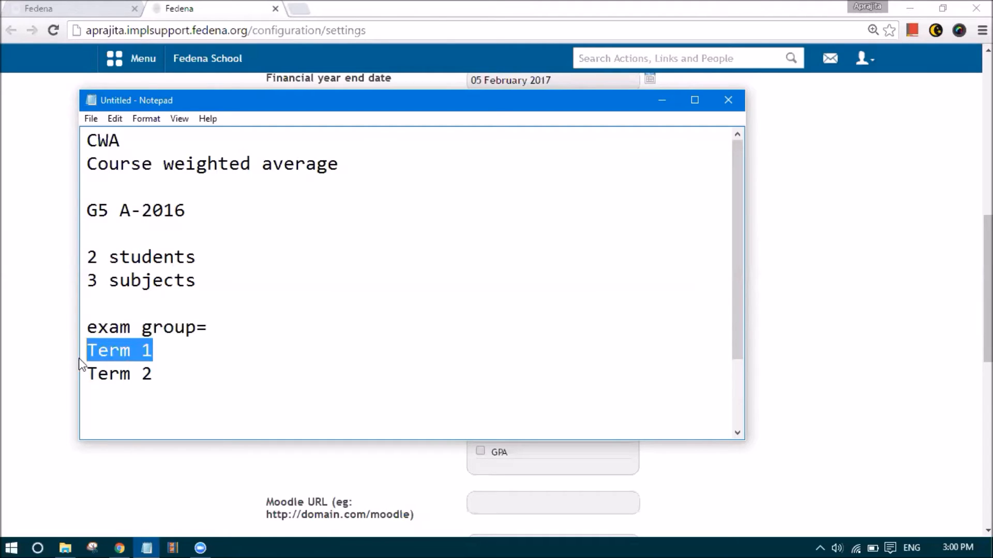
pyautogui.moveTo(159, 372); pyautogui.dragTo(77, 377)
pyautogui.click(120, 412)
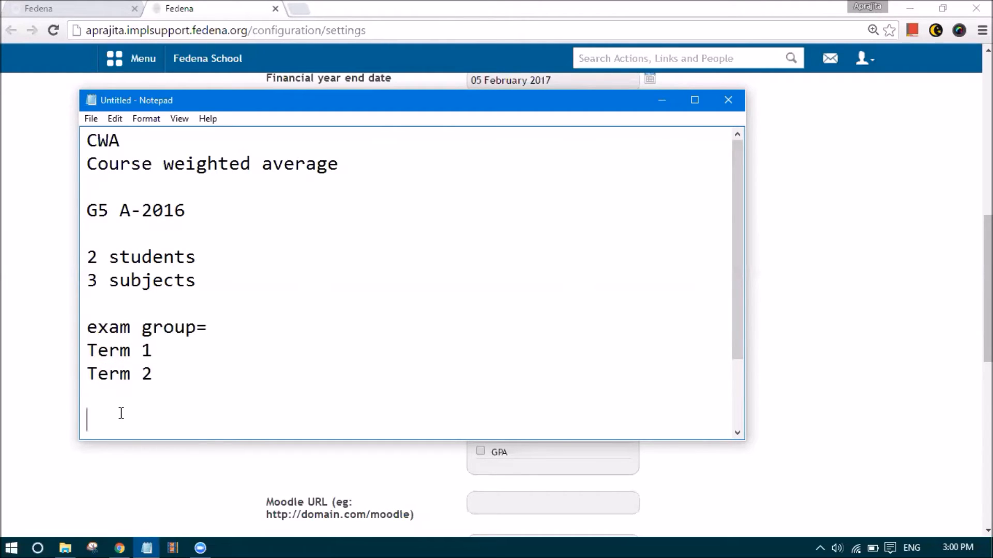
pyautogui.moveTo(90, 351); pyautogui.dragTo(82, 374)
pyautogui.click(105, 419)
pyautogui.click(105, 391)
pyautogui.doubleClick(381, 100)
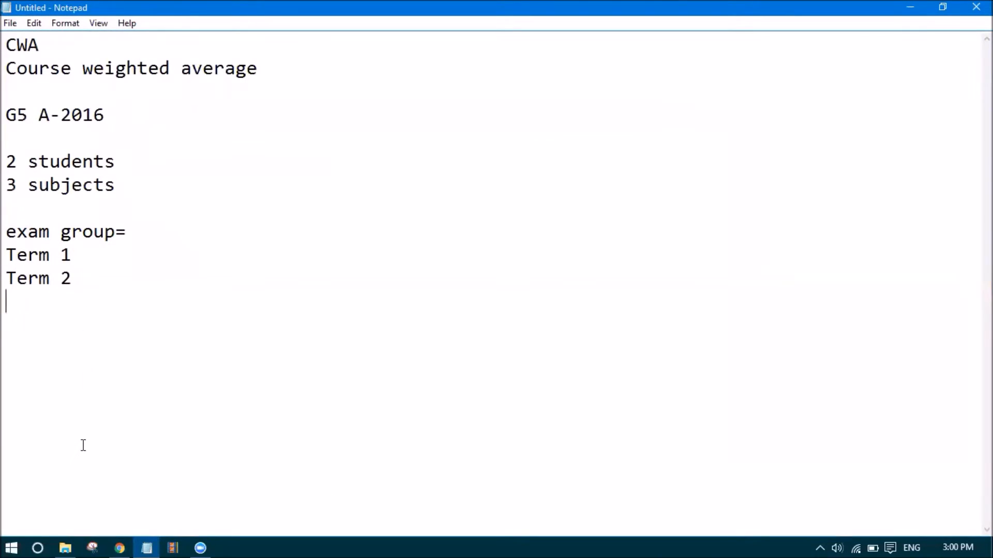
# Add a 'Final' line and weight the terms as Term 1(30%) and Term 2(70%)
pyautogui.press('Return')
pyautogui.press('Return')
pyautogui.write('Final')
pyautogui.click(77, 255)
pyautogui.write('(30')
pyautogui.write(')')
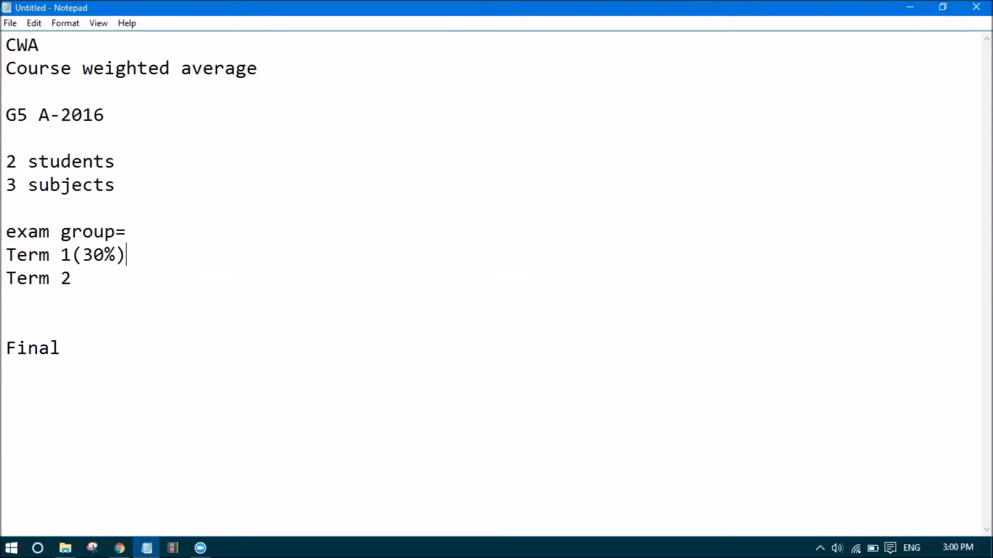
pyautogui.press('Down')
pyautogui.write('(70%)')
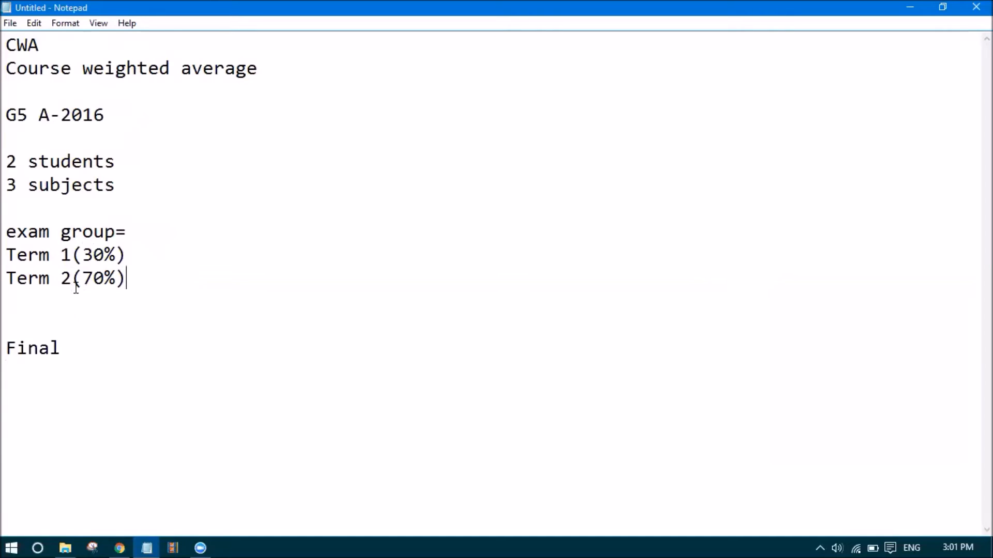
# Look over the exam group and term lines, then return to Fedena in Chrome
pyautogui.doubleClick(92, 227)
pyautogui.click(18, 239)
pyautogui.moveTo(71, 258); pyautogui.dragTo(6, 269)
pyautogui.click(71, 273)
pyautogui.click(124, 546)
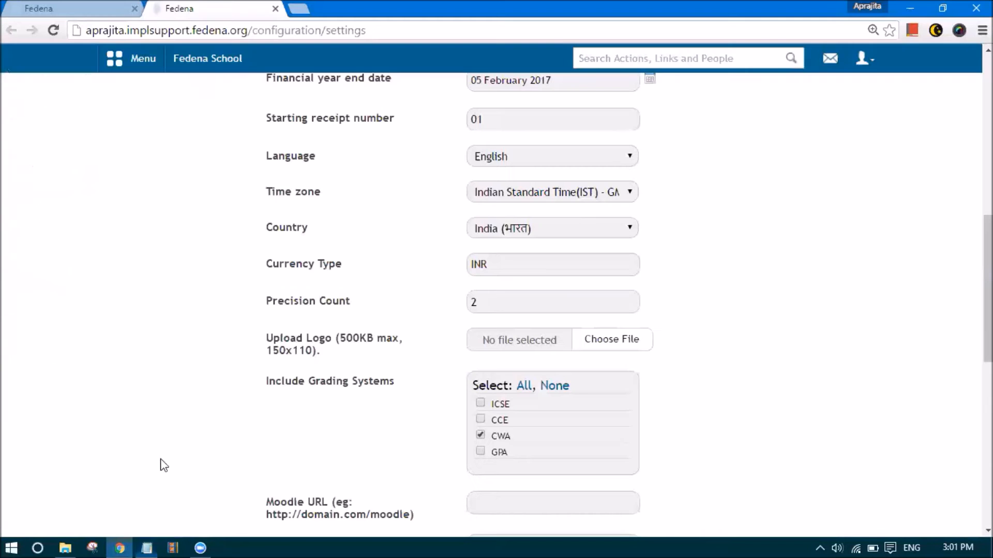
# Start a new exam group for Grade 5 with the G5 - A 2016 batch selected
pyautogui.scroll(5, 153, 135)
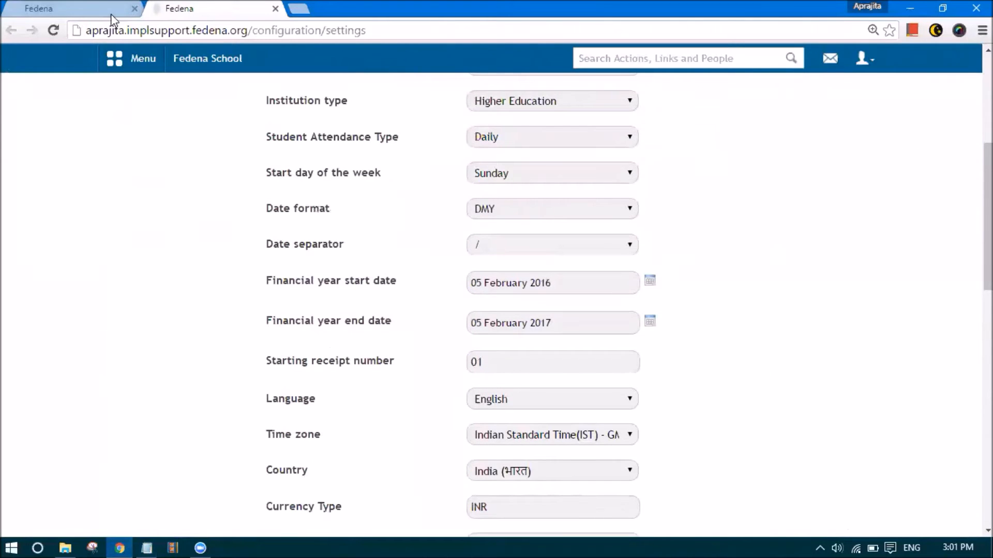
pyautogui.click(111, 10)
pyautogui.click(783, 115)
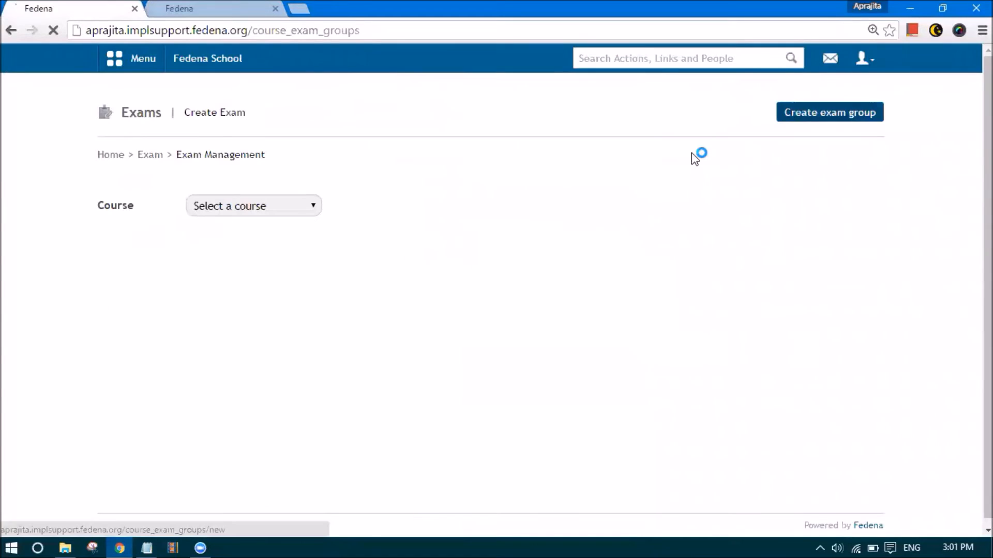
pyautogui.click(319, 207)
pyautogui.click(312, 346)
pyautogui.click(287, 270)
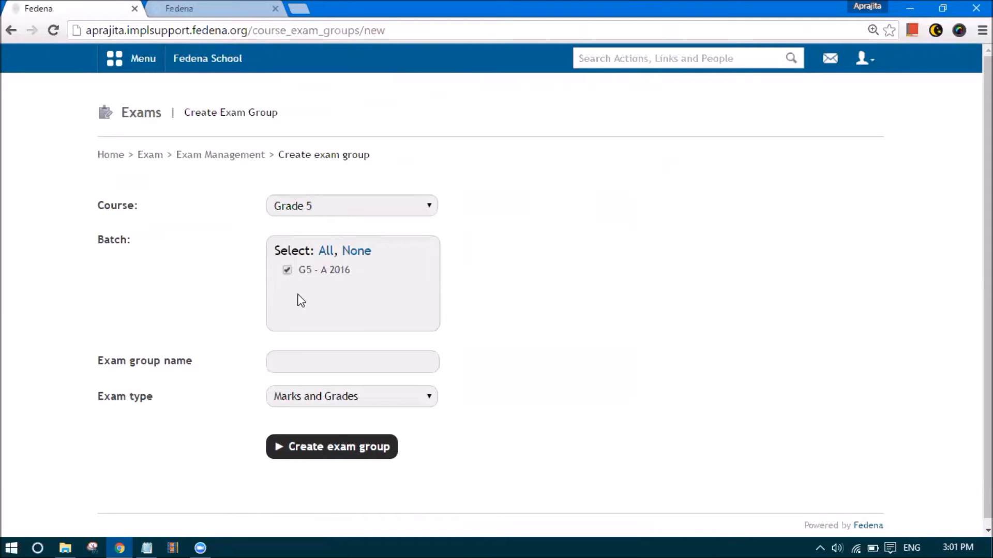
# Name the exam group 'Term 1', keep Marks and Grades type, and create it
pyautogui.click(315, 367)
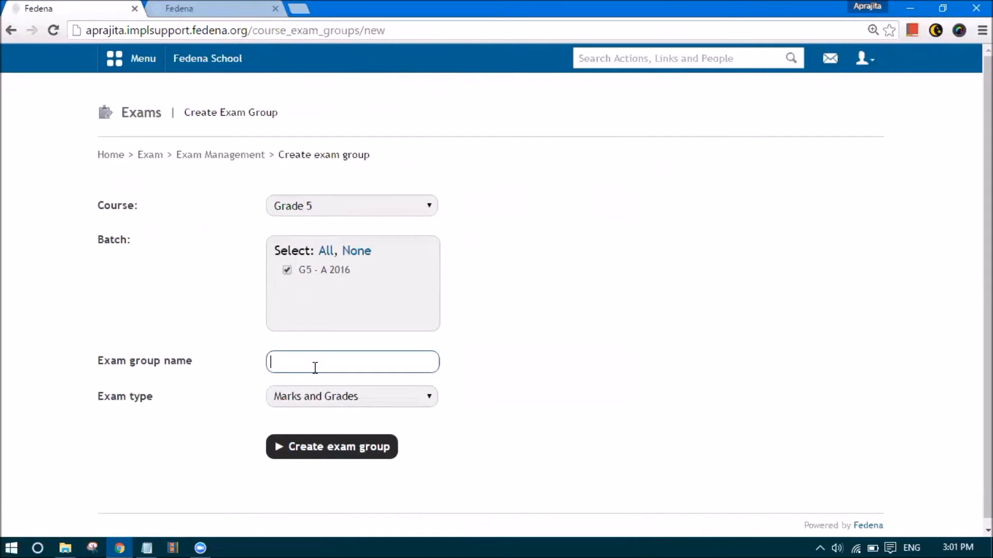
pyautogui.write('Term 1')
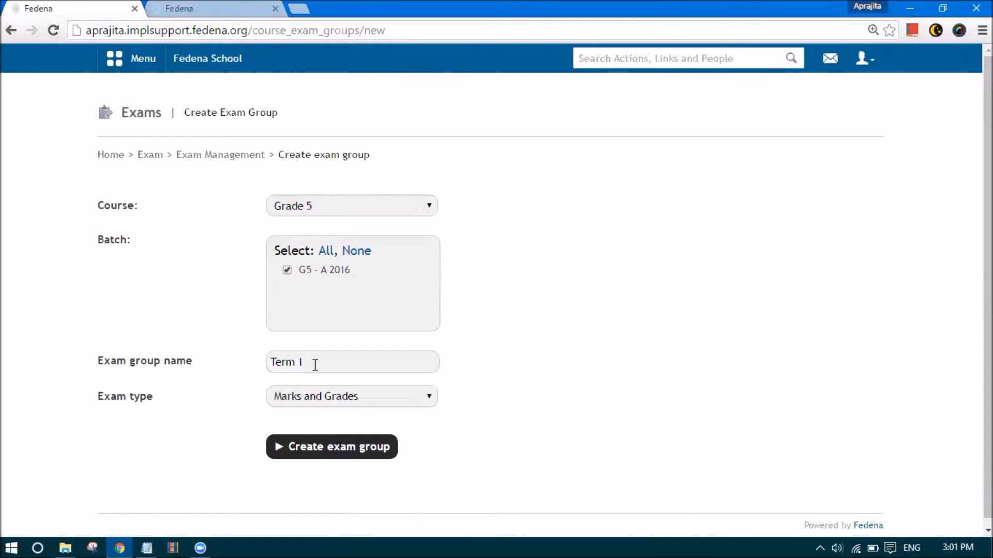
pyautogui.click(325, 402)
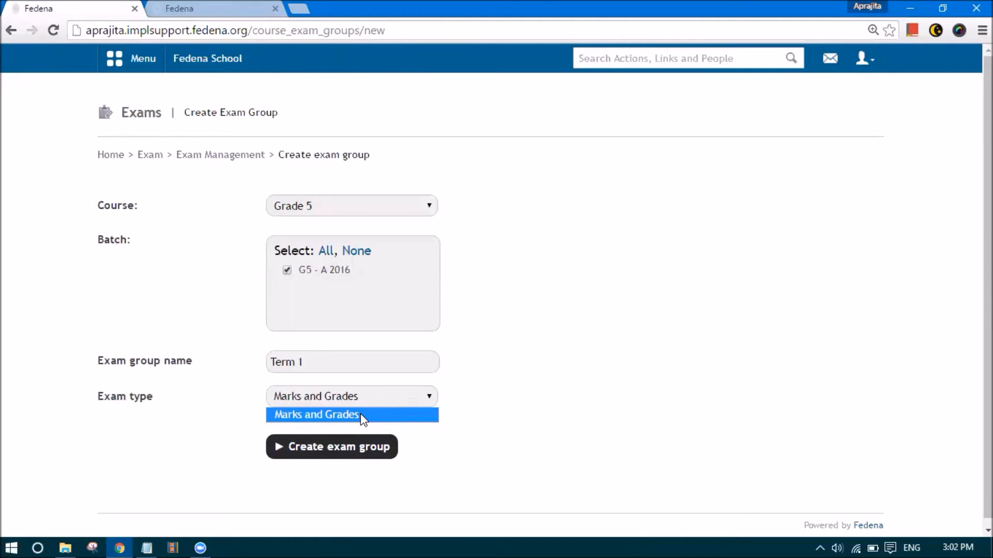
pyautogui.click(362, 419)
pyautogui.click(352, 451)
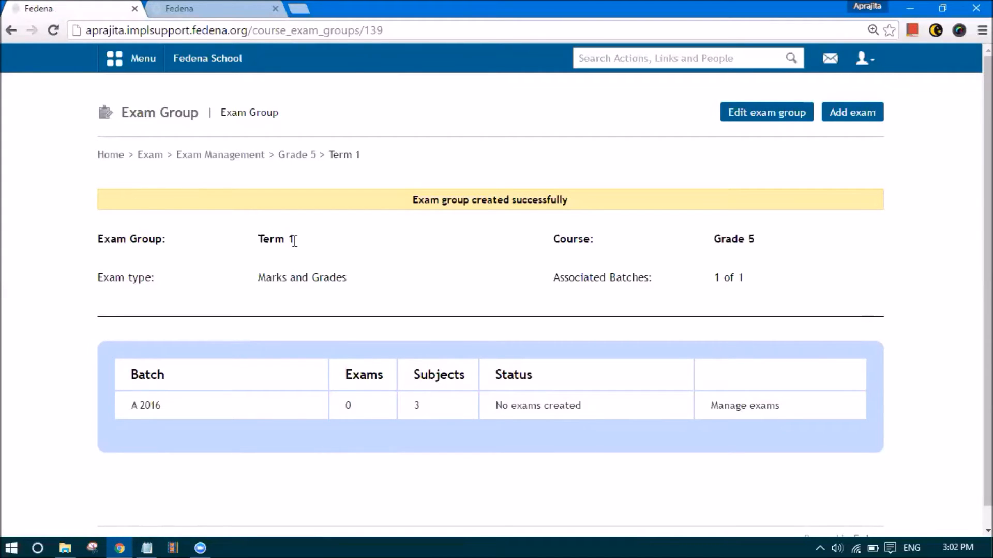
# Highlight the batch's three subjects and that it has no exams yet
pyautogui.moveTo(419, 408); pyautogui.dragTo(414, 403)
pyautogui.click(414, 412)
pyautogui.moveTo(360, 409); pyautogui.dragTo(338, 413)
pyautogui.moveTo(420, 406); pyautogui.dragTo(412, 404)
# Add subject exams to Term 1 with maximum marks 100 and minimum marks 0 for all subjects
pyautogui.click(722, 410)
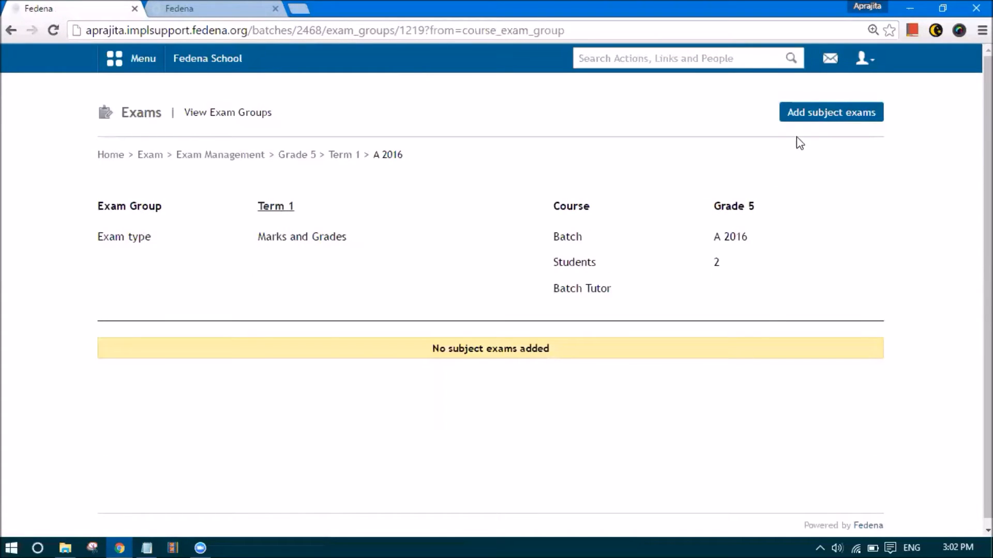
pyautogui.click(797, 115)
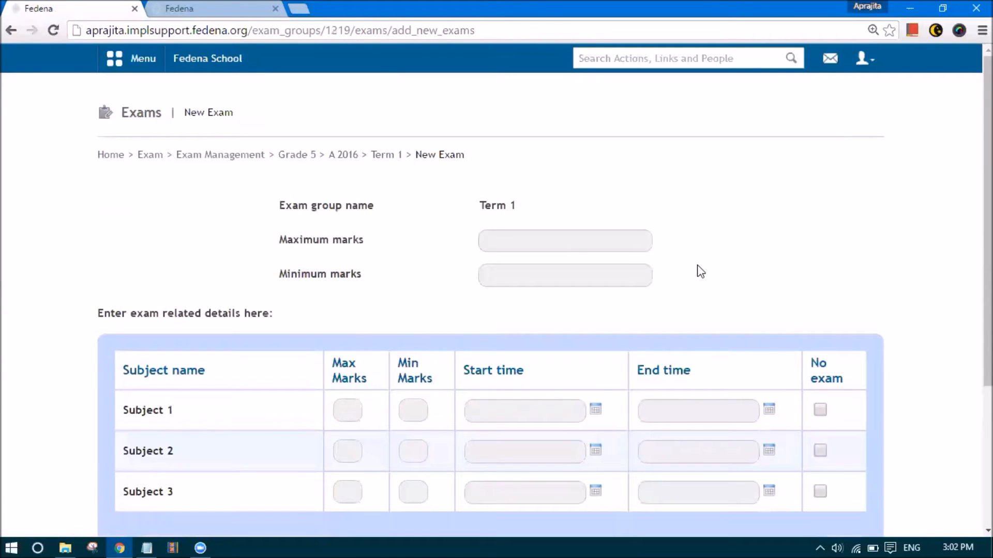
pyautogui.scroll(-1, 691, 308)
pyautogui.click(546, 193)
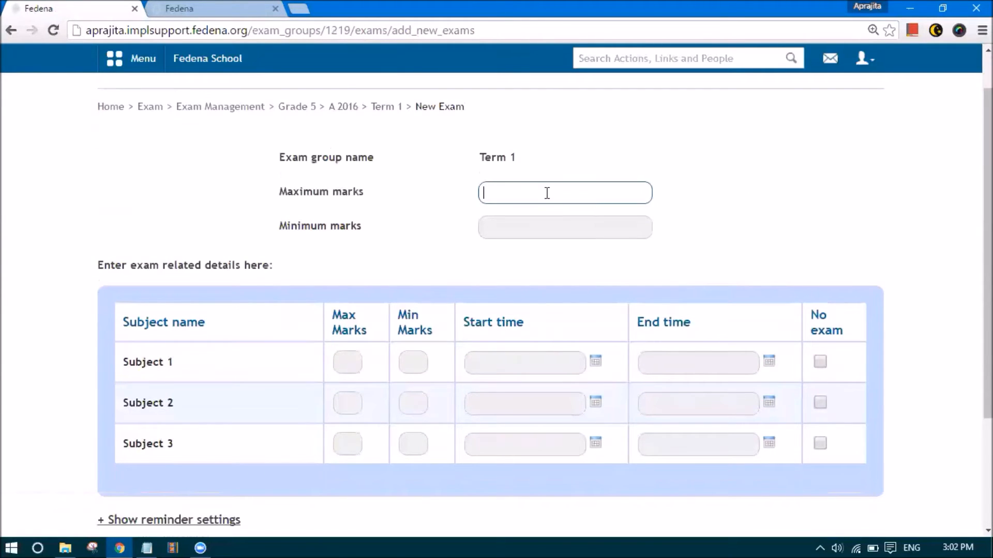
pyautogui.write('100')
pyautogui.click(541, 227)
pyautogui.write('0')
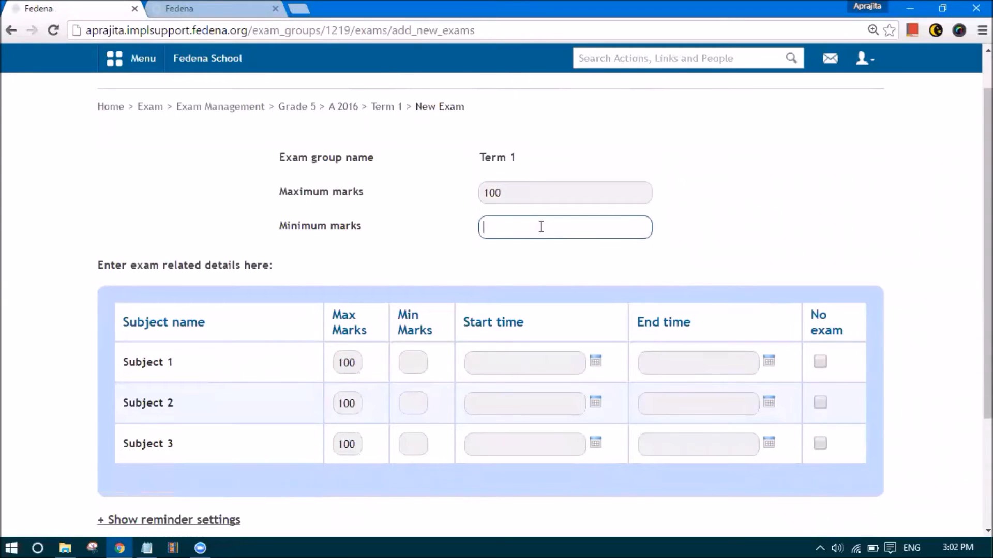
pyautogui.click(525, 279)
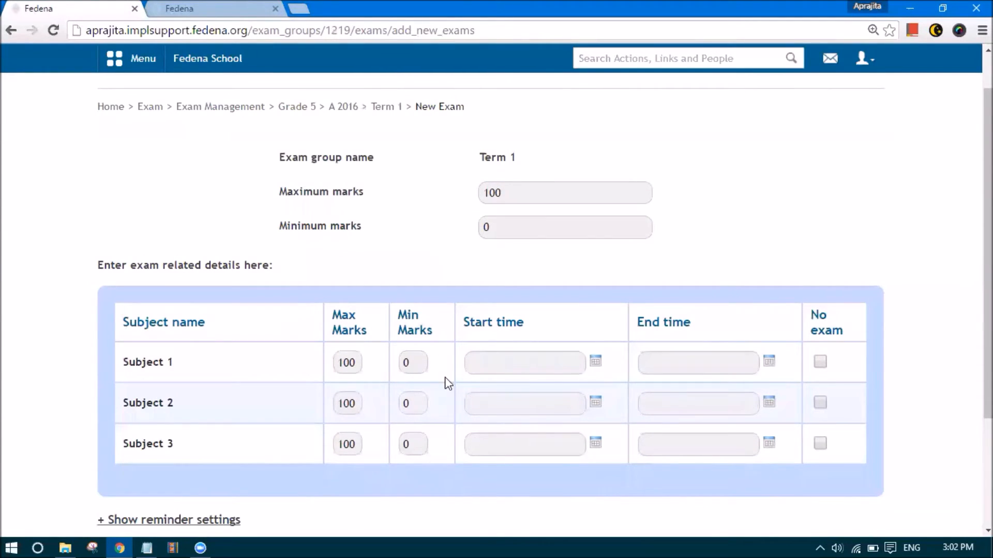
# Recheck the marks fields and select the rows for Subjects 1, 2 and 3
pyautogui.click(512, 193)
pyautogui.click(507, 226)
pyautogui.click(506, 201)
pyautogui.click(344, 364)
pyautogui.click(347, 403)
pyautogui.click(346, 444)
pyautogui.click(491, 365)
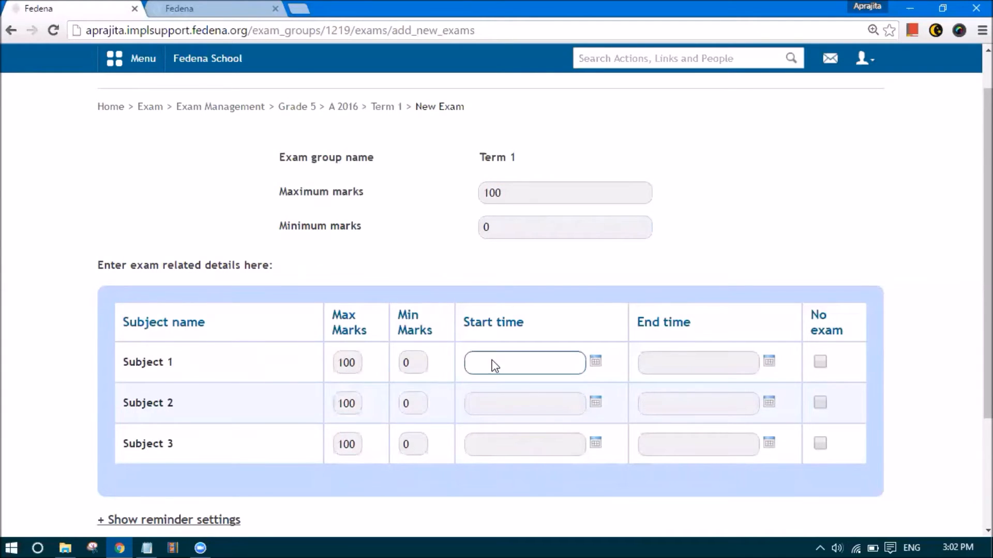
# Schedule Subject 1's exam on 10 August 2016, ending at 5:02 PM
pyautogui.click(595, 364)
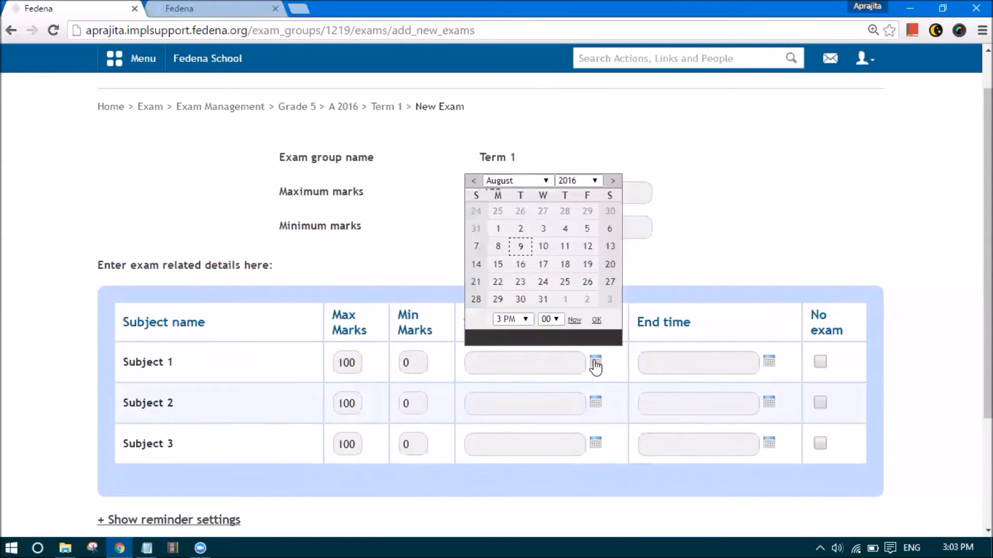
pyautogui.click(544, 251)
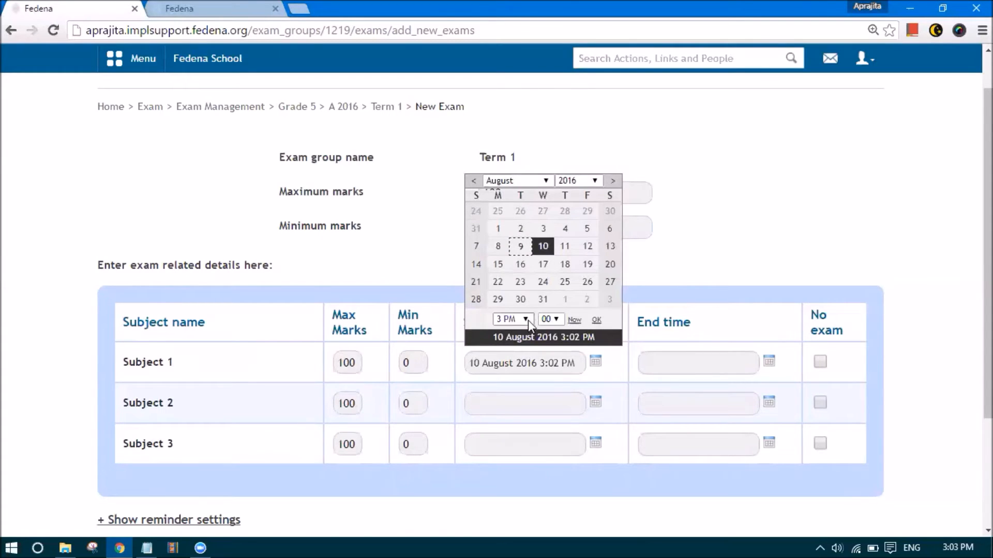
pyautogui.click(596, 320)
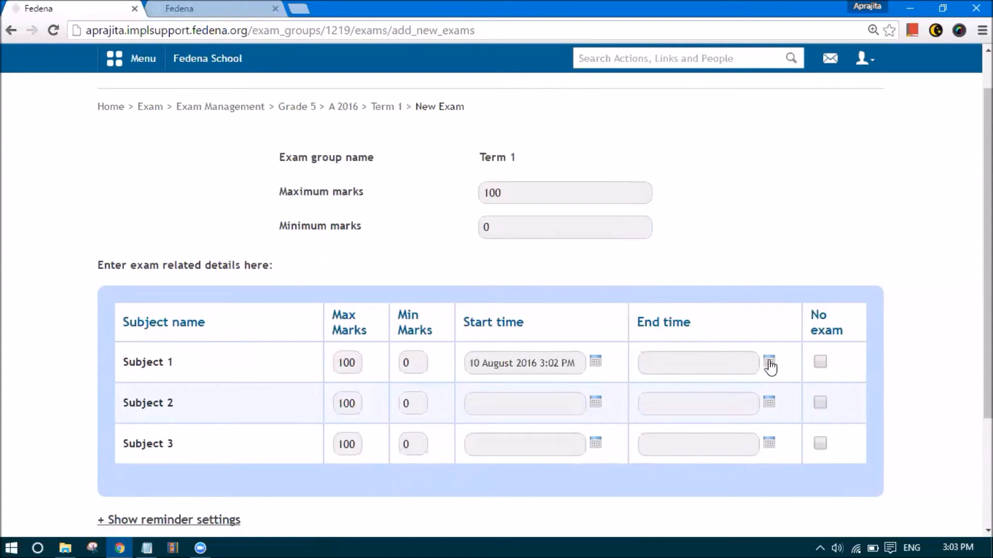
pyautogui.click(770, 363)
pyautogui.click(716, 247)
pyautogui.click(703, 318)
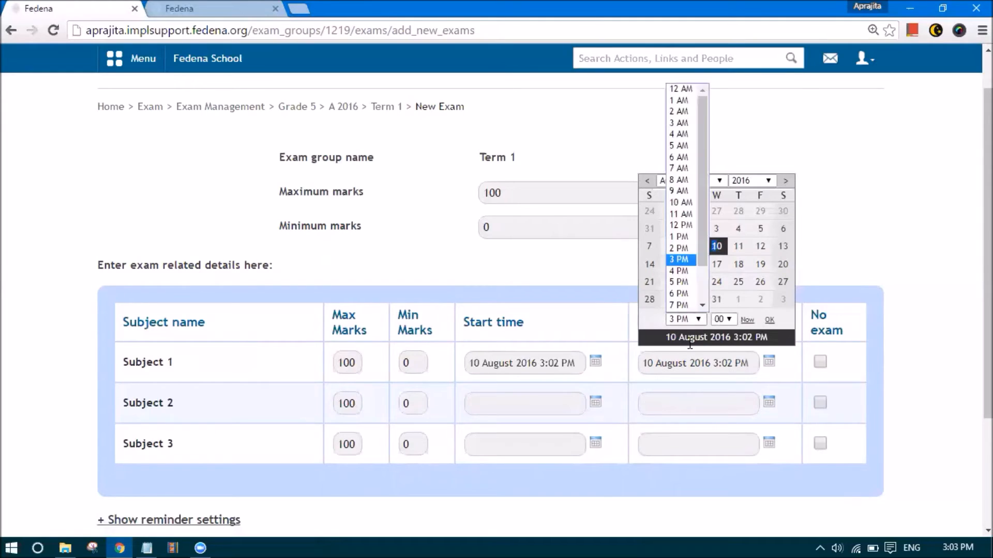
pyautogui.click(683, 282)
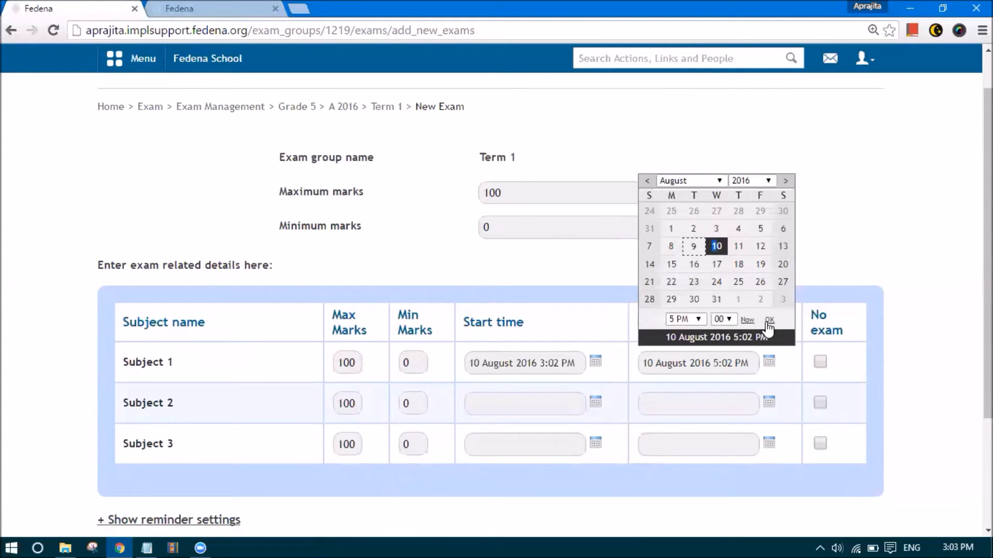
pyautogui.click(770, 320)
# Schedule Subject 2's exam to start and end on 11 August 2016
pyautogui.click(597, 404)
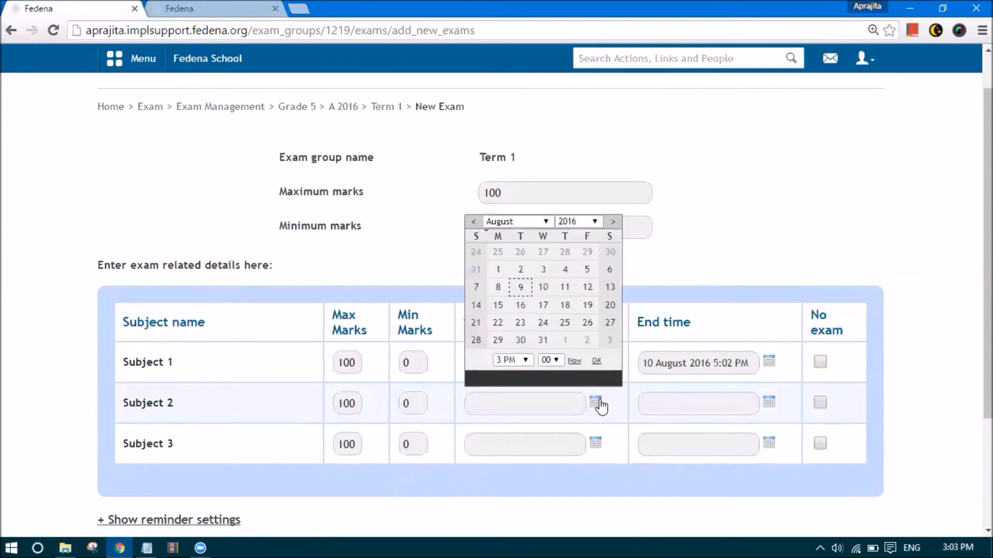
pyautogui.click(564, 287)
pyautogui.click(769, 402)
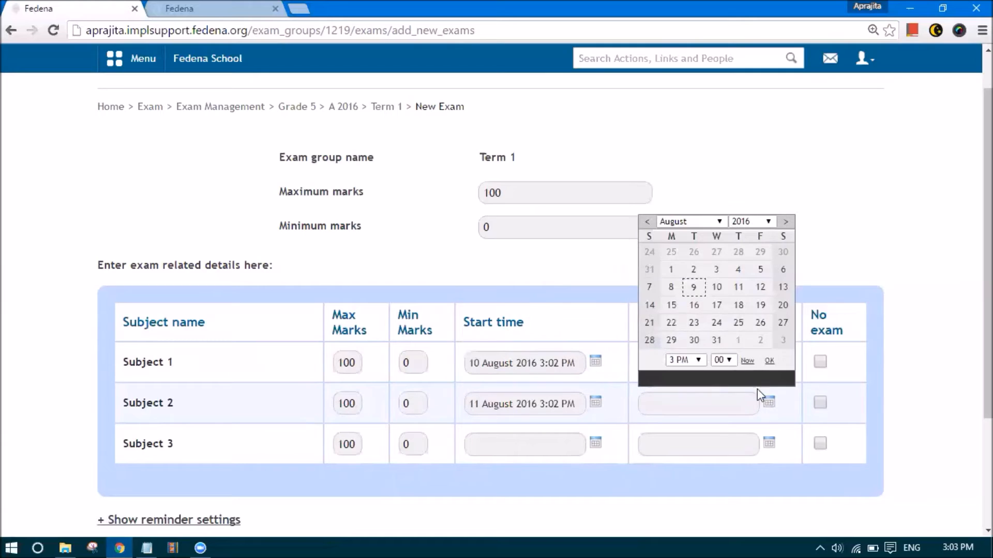
pyautogui.click(738, 287)
pyautogui.click(597, 446)
# Schedule Subject 3's exam to start and end on 12 August 2016
pyautogui.click(598, 447)
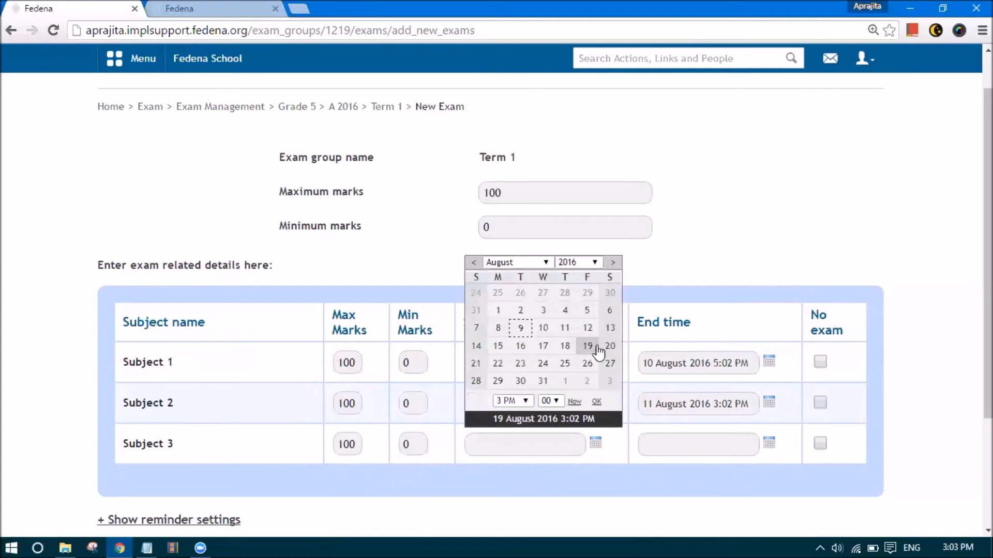
pyautogui.click(586, 328)
pyautogui.click(770, 445)
pyautogui.click(760, 327)
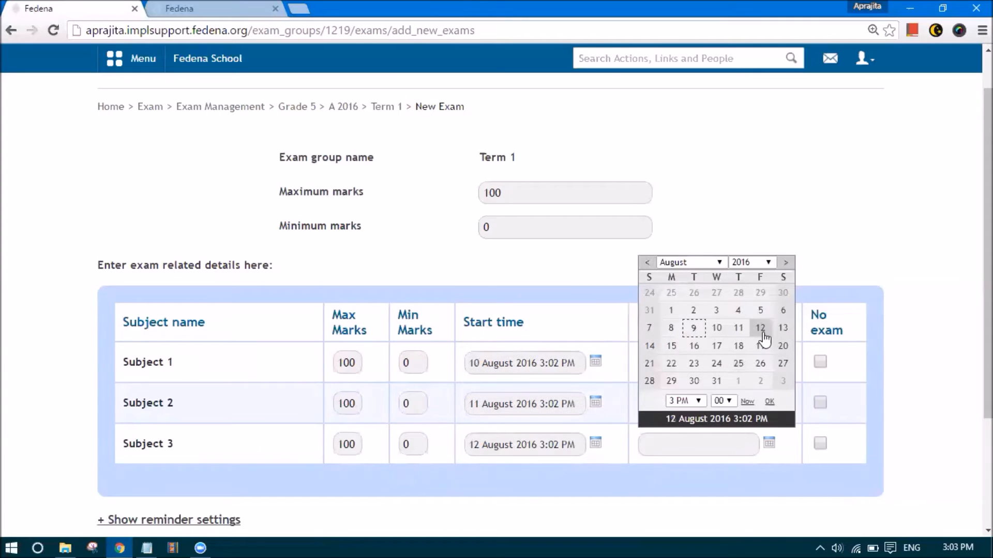
pyautogui.scroll(-1, 532, 434)
pyautogui.click(505, 450)
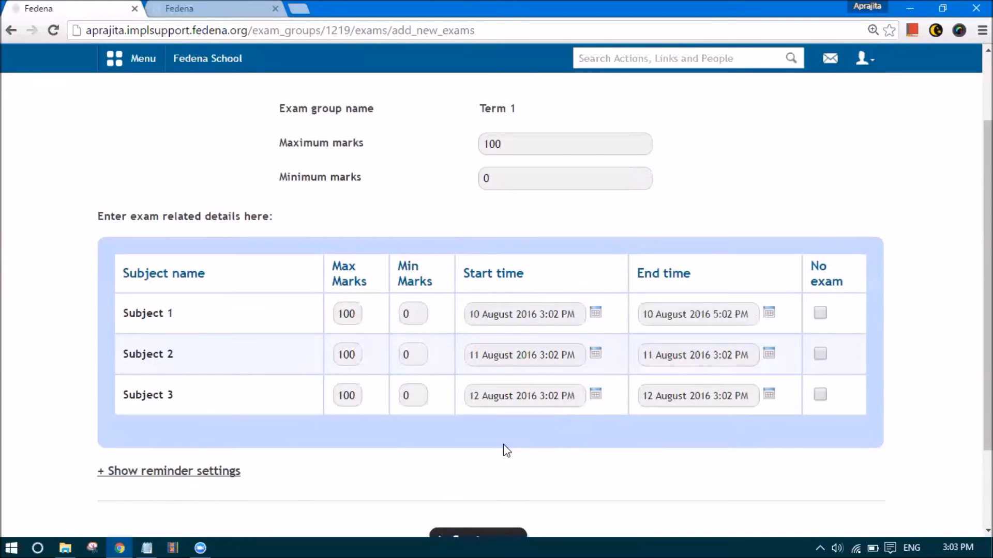
# Review the scheduled dates and create the three subject exams
pyautogui.scroll(2, 505, 450)
pyautogui.scroll(-4, 150, 252)
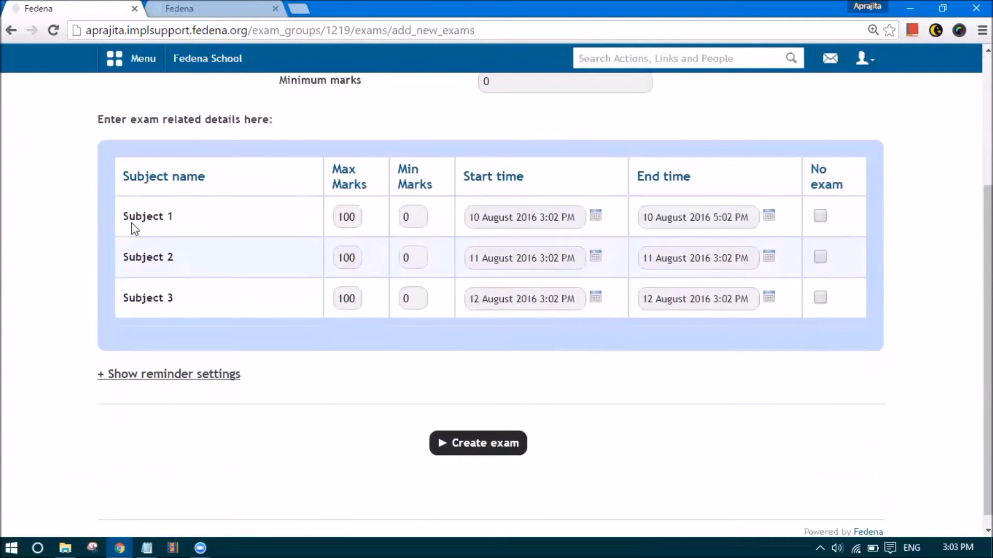
pyautogui.scroll(1, 163, 312)
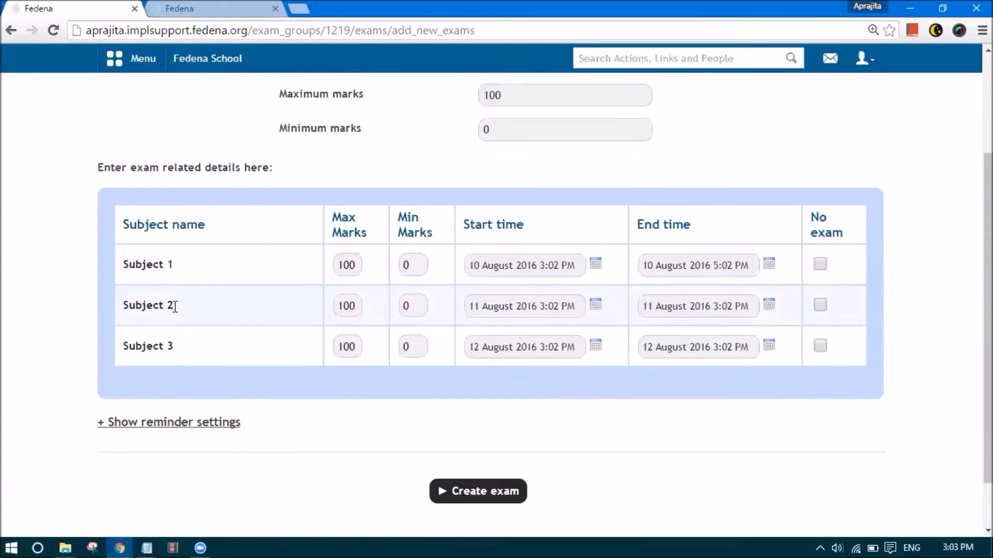
pyautogui.scroll(1, 175, 307)
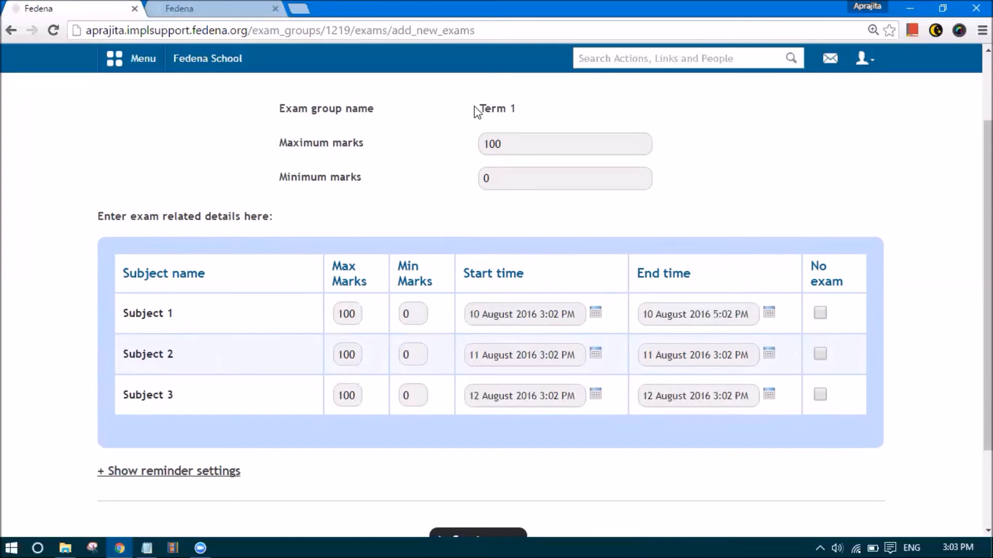
pyautogui.scroll(-2, 553, 147)
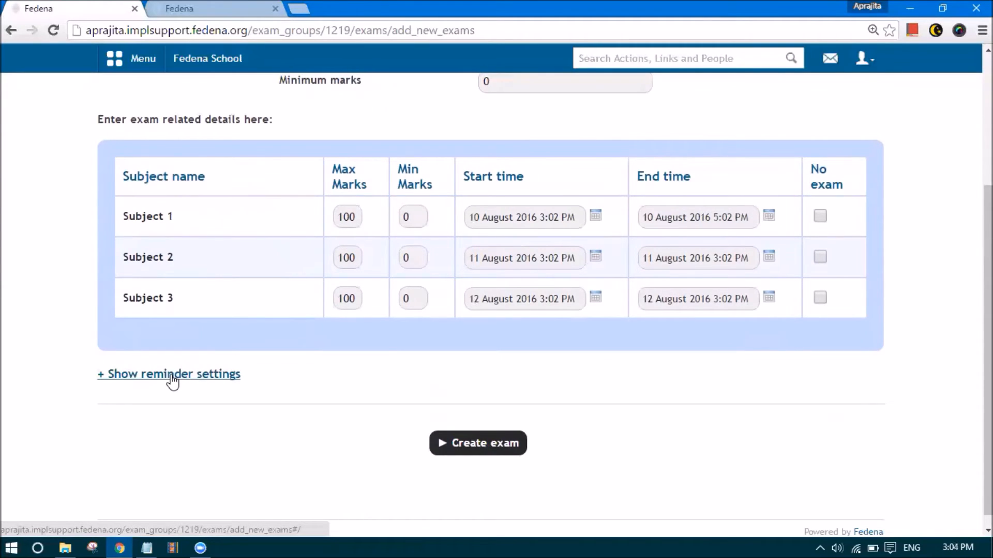
pyautogui.click(458, 446)
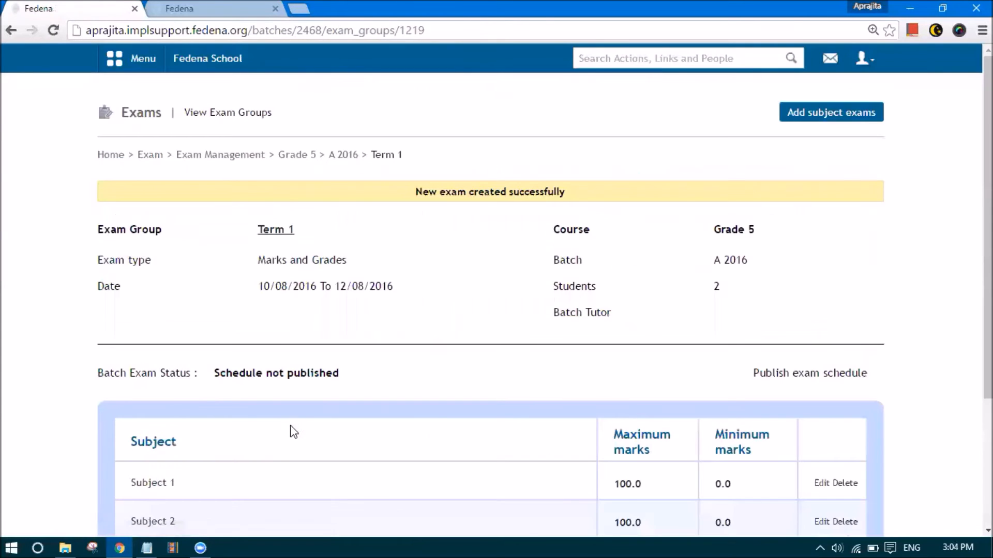
# Scroll the Term 1 exam list showing Subjects 1–3, each at 100.0 maximum and 0.0 minimum marks
pyautogui.scroll(-3, 309, 417)
pyautogui.scroll(3, 334, 426)
pyautogui.scroll(-3, 468, 337)
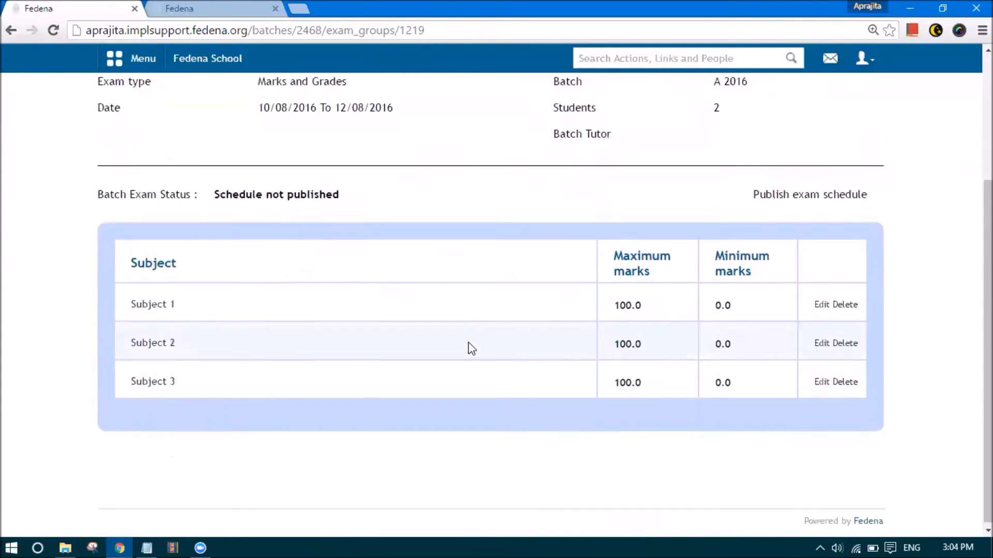
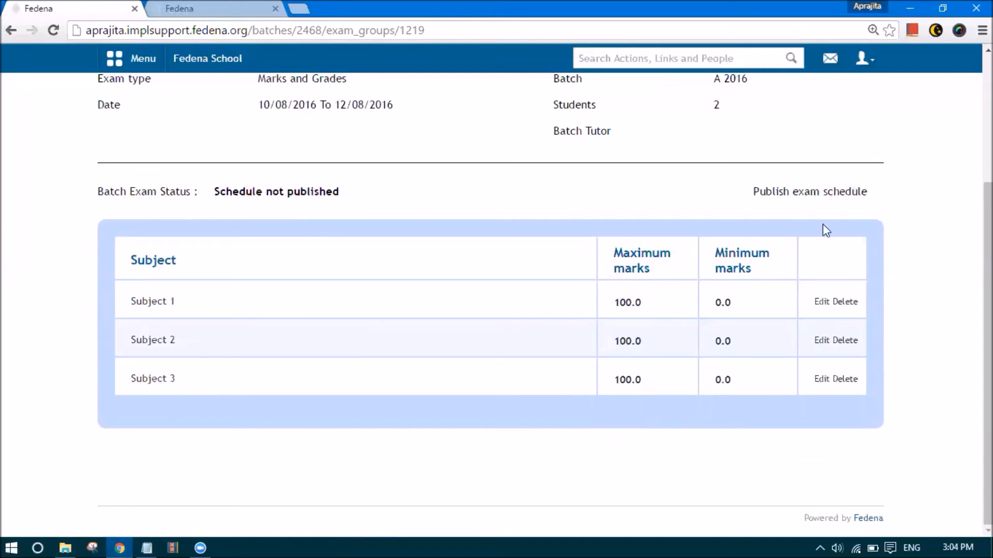
# Publish the Term 1 schedule and review Subjects 1–3, each at 100 maximum marks
pyautogui.click(801, 196)
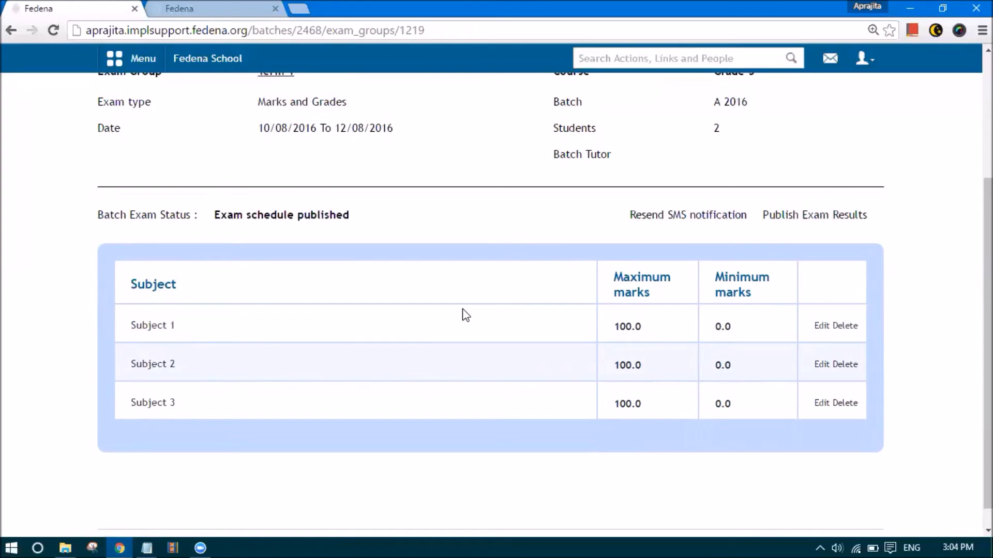
pyautogui.scroll(3, 465, 316)
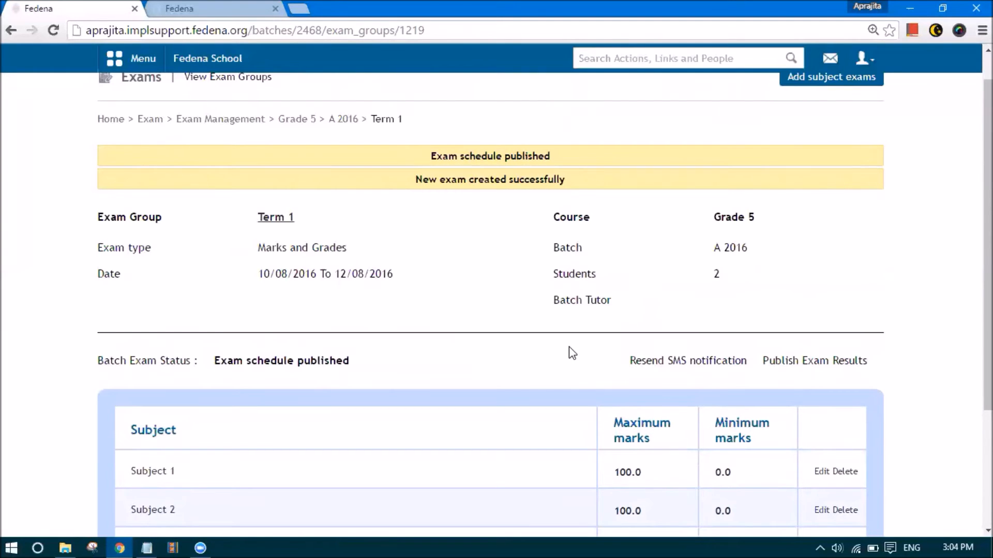
pyautogui.scroll(-1, 545, 330)
pyautogui.scroll(3, 505, 357)
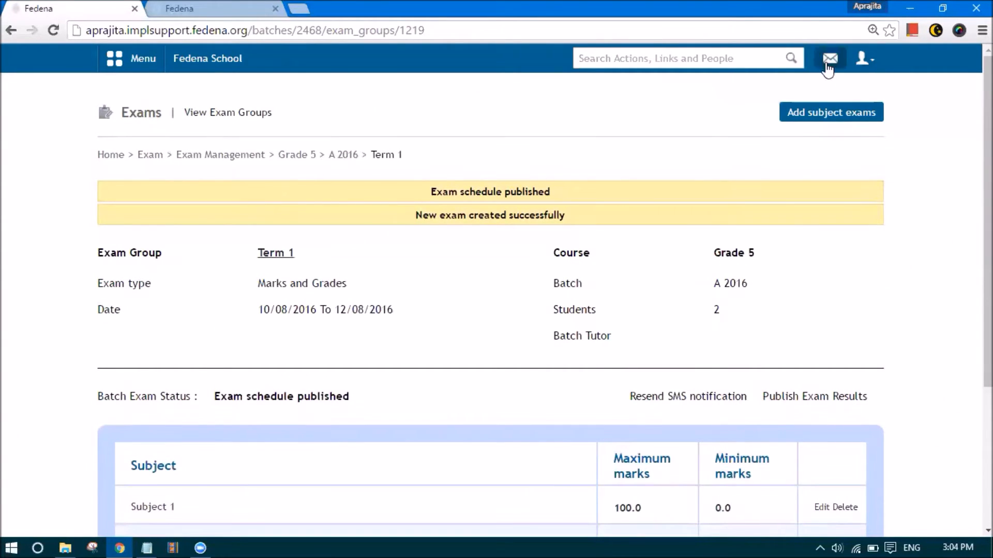
pyautogui.scroll(-4, 536, 337)
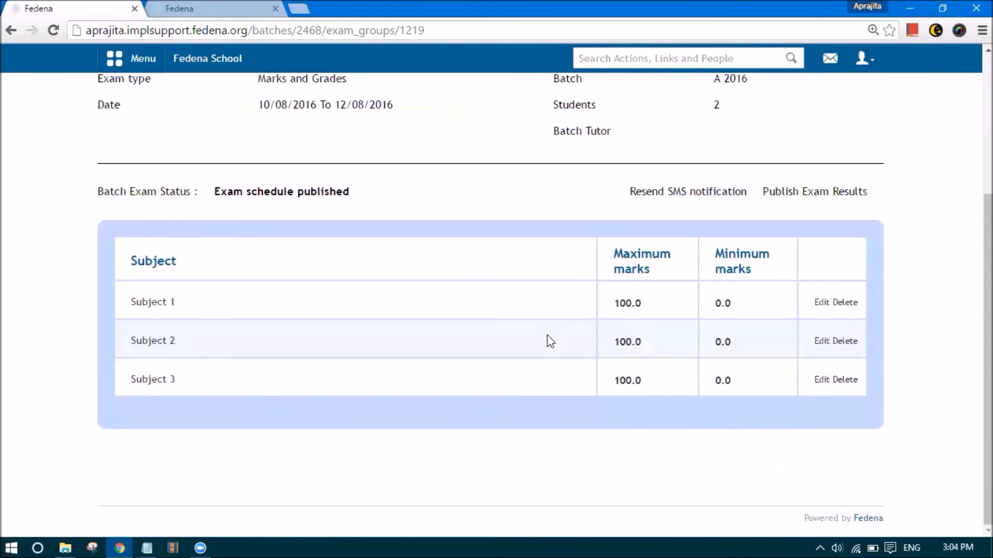
pyautogui.scroll(1, 444, 298)
pyautogui.scroll(3, 445, 297)
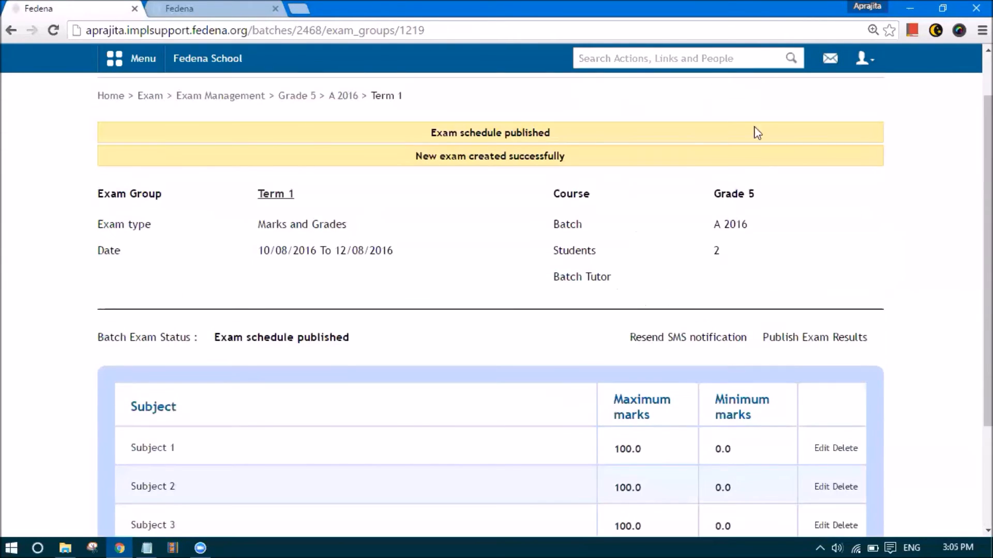
pyautogui.click(861, 59)
# Log out of the administrator account and sign in with the student's credentials
pyautogui.click(819, 125)
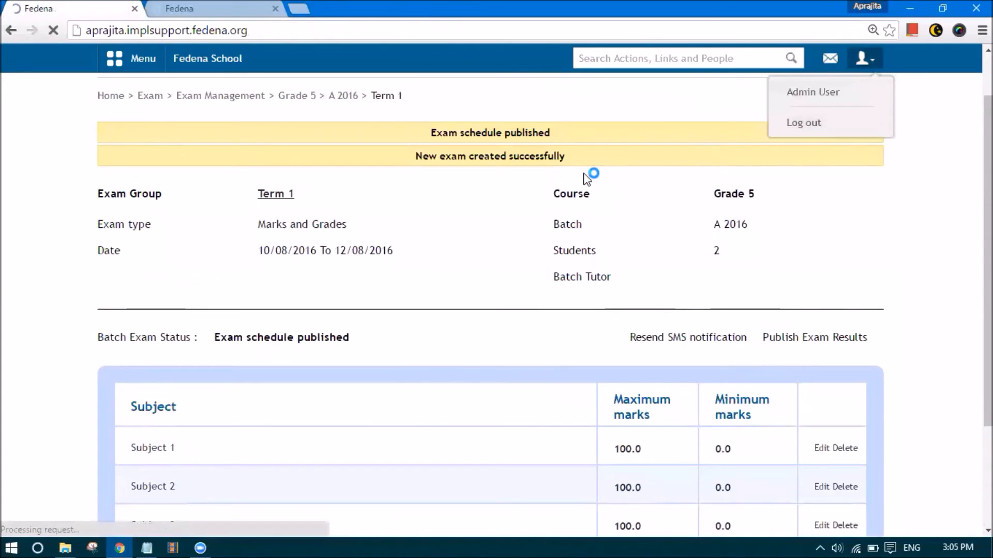
pyautogui.write('S100')
pyautogui.press('Tab')
pyautogui.write('S100123')
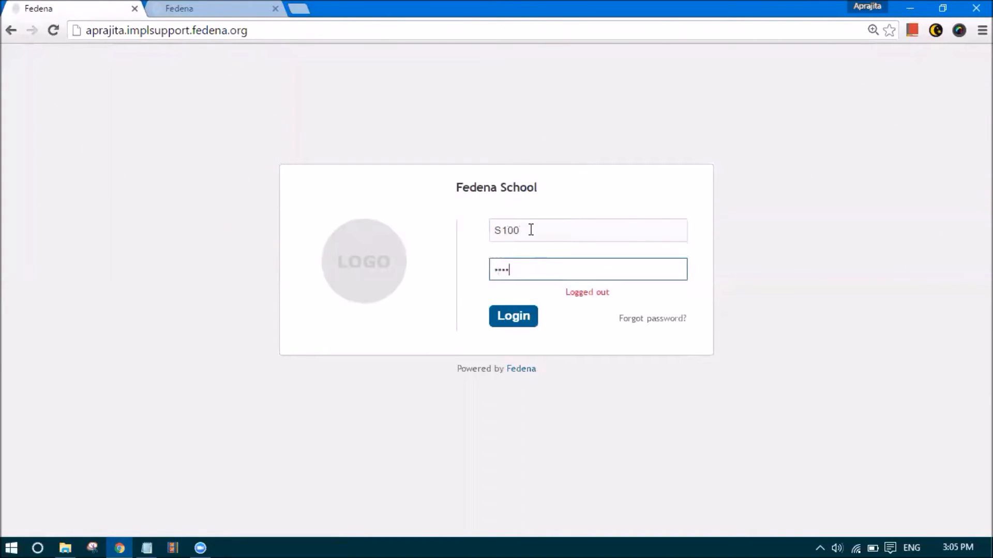
pyautogui.press('Return')
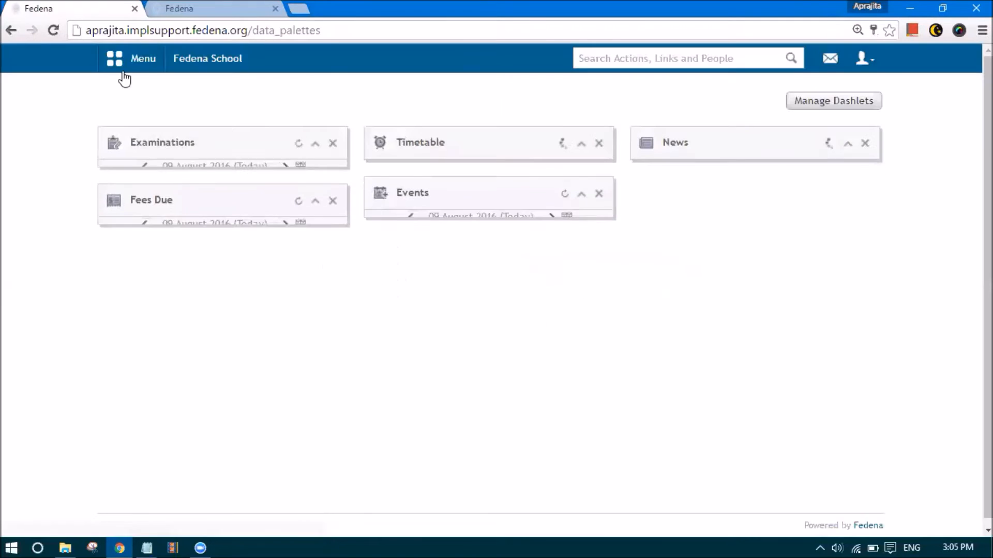
# Open the Academics calendar and view the exam scheduled on 10 August
pyautogui.click(124, 60)
pyautogui.click(238, 110)
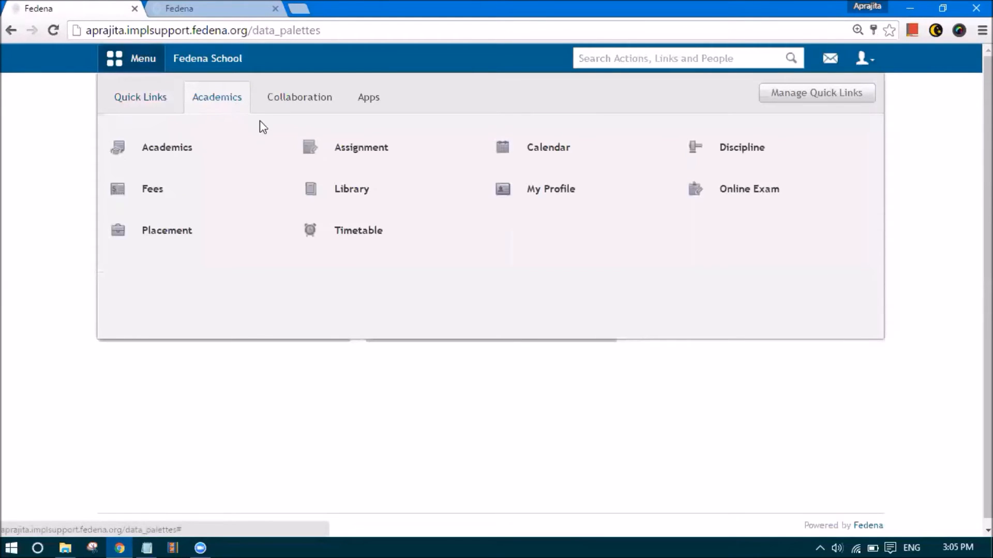
pyautogui.click(518, 161)
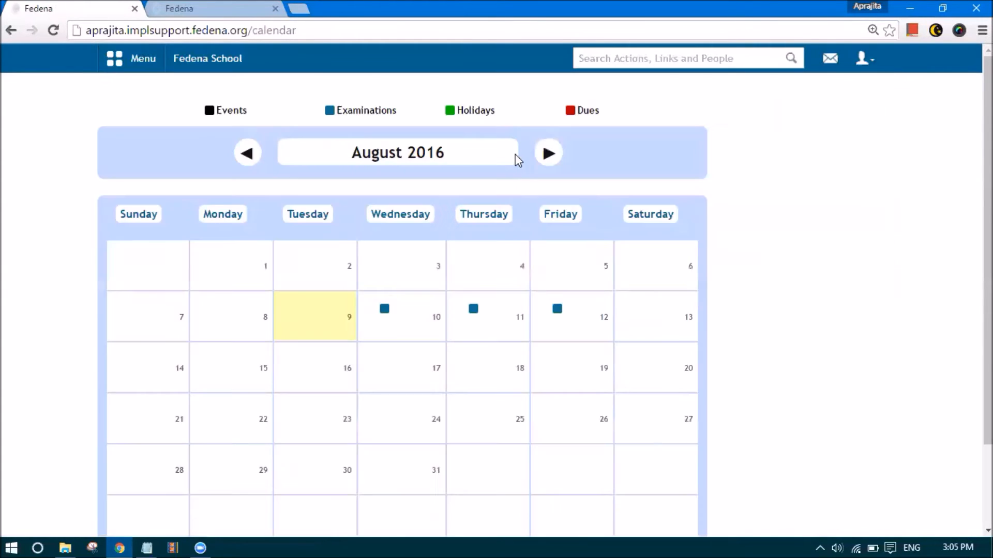
pyautogui.scroll(-1, 457, 224)
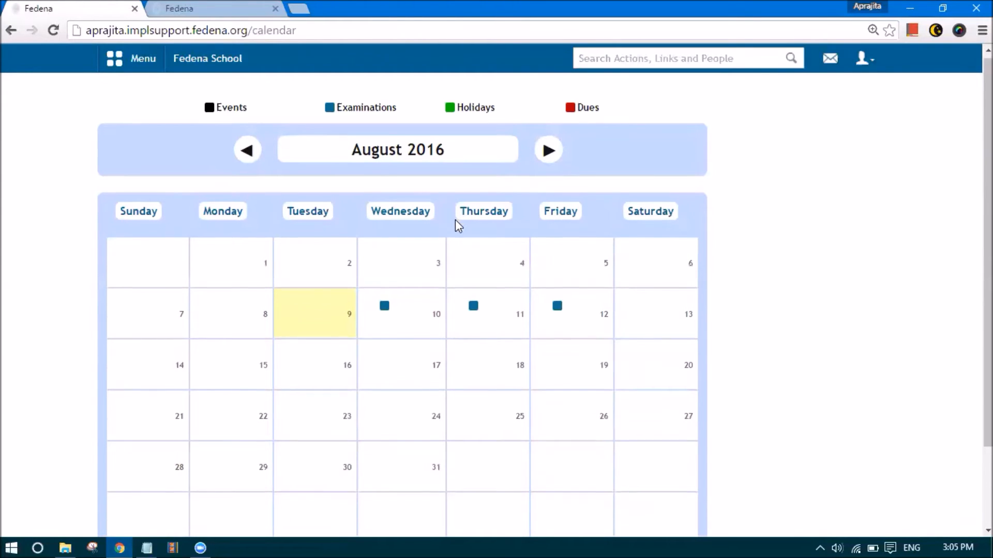
pyautogui.click(384, 262)
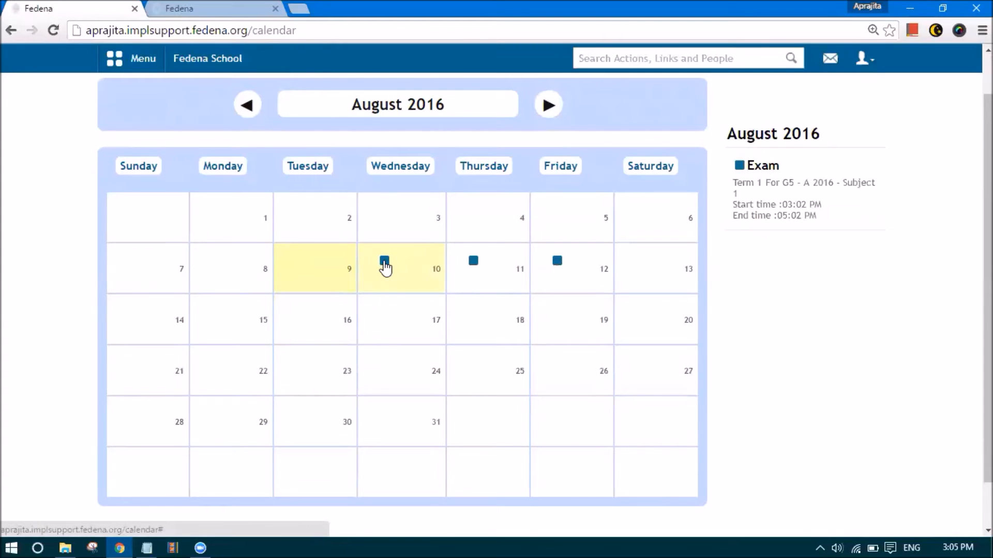
pyautogui.scroll(1, 385, 268)
pyautogui.moveTo(337, 110); pyautogui.dragTo(395, 110)
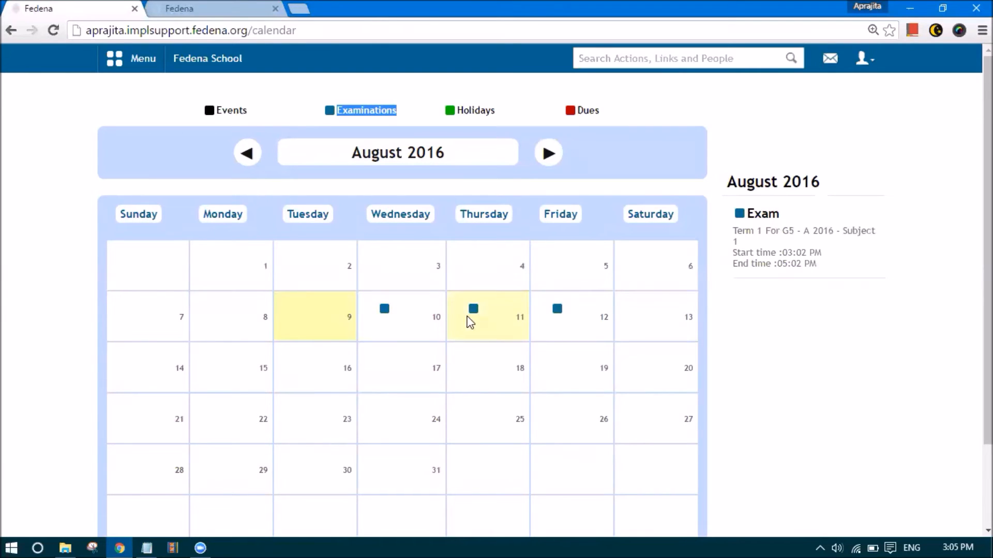
# View the 11 and 12 August exams, check the inbox, and return to the dashboard
pyautogui.click(556, 310)
pyautogui.click(557, 311)
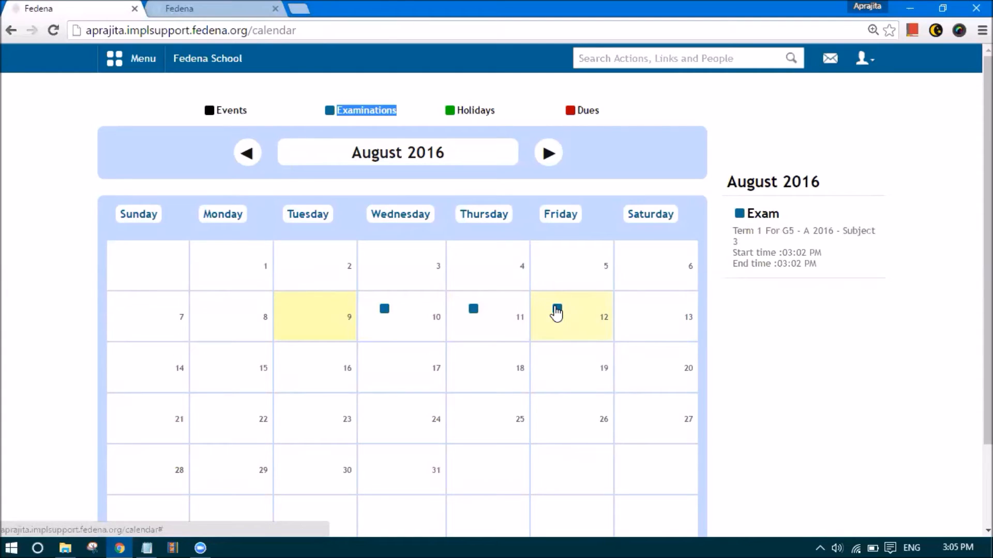
pyautogui.click(830, 59)
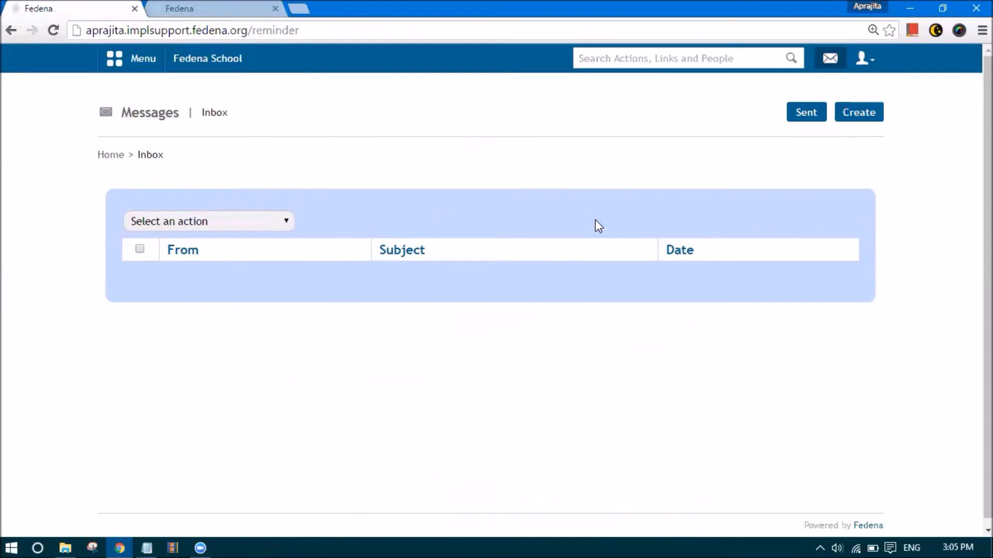
pyautogui.click(217, 58)
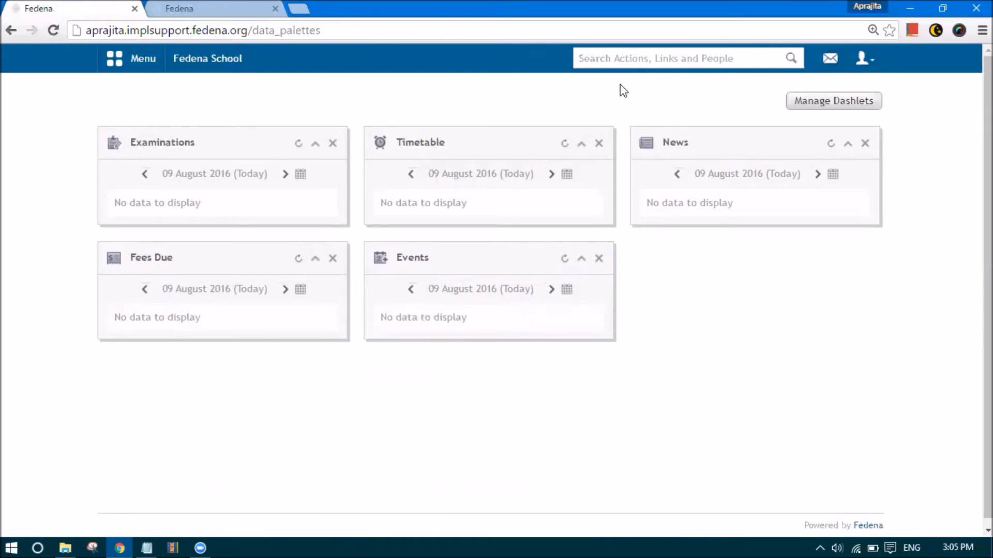
# Log out of the student account and sign in with the administrator credentials
pyautogui.click(862, 60)
pyautogui.click(842, 125)
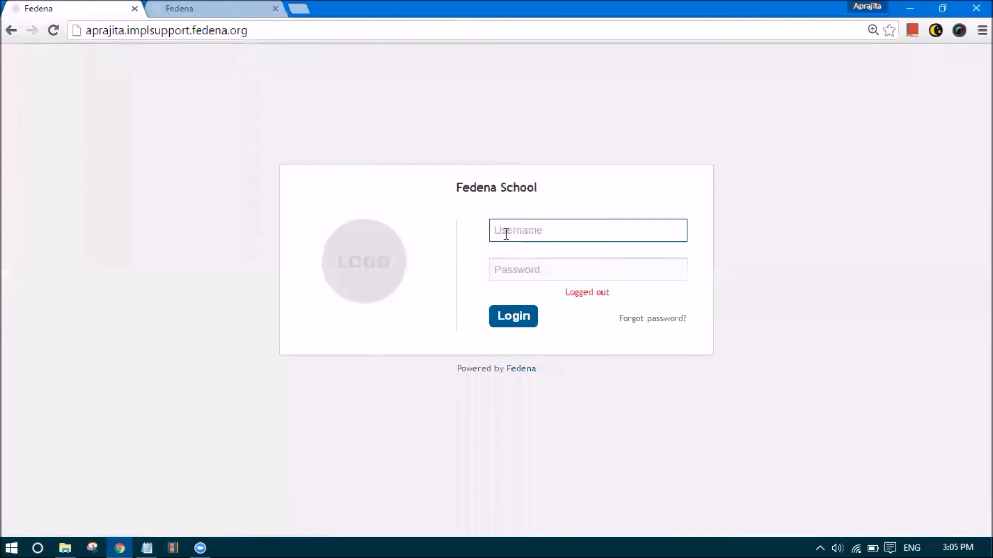
pyautogui.write('admin')
pyautogui.press('Tab')
pyautogui.write('admin123')
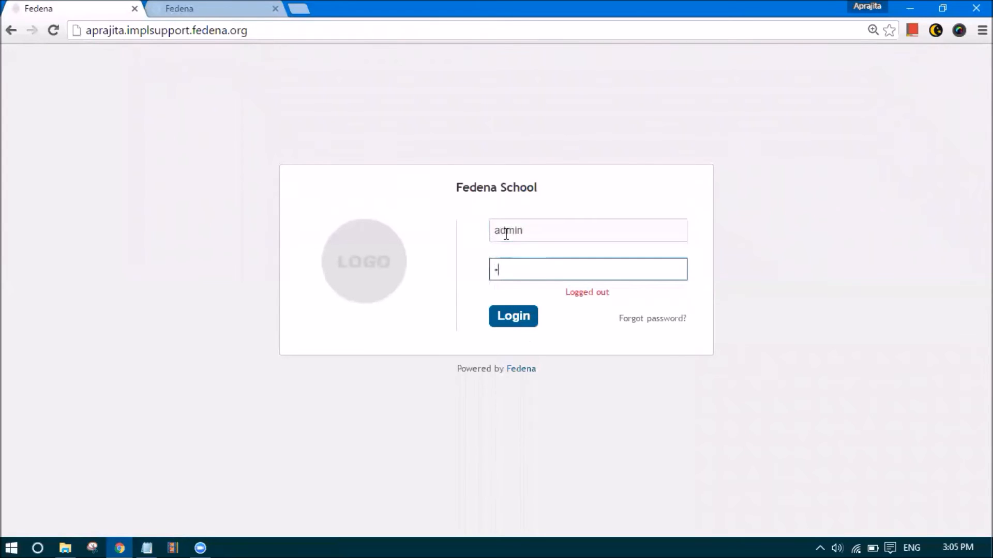
pyautogui.press('Return')
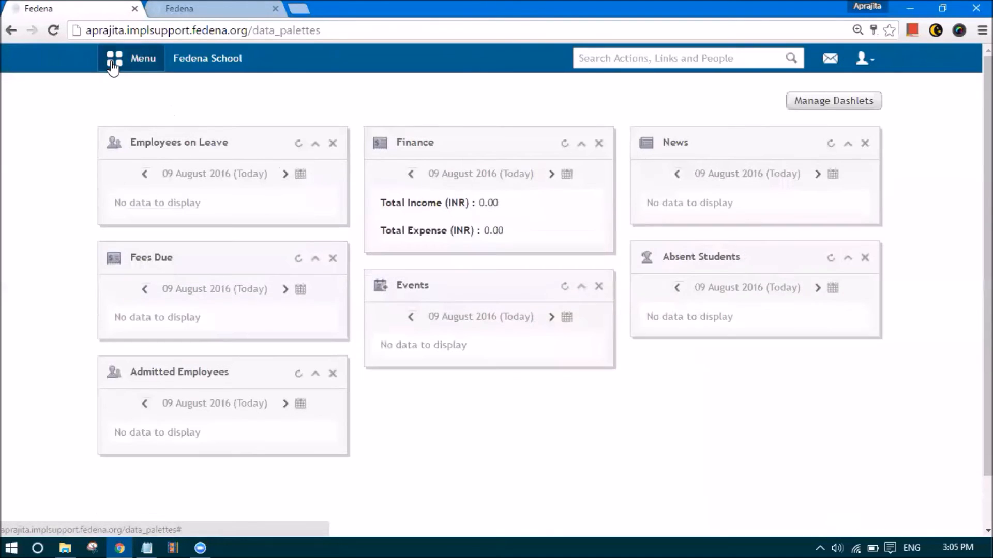
# Go to Exam Management, pick Grade 5, manage batch A 2016 exams, and open Term 1
pyautogui.click(132, 58)
pyautogui.click(233, 97)
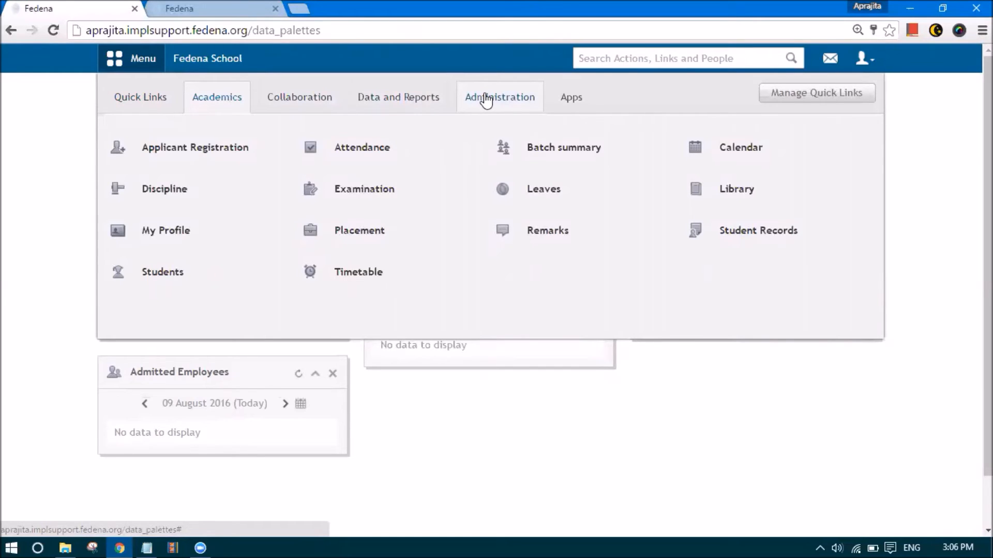
pyautogui.moveTo(183, 277)
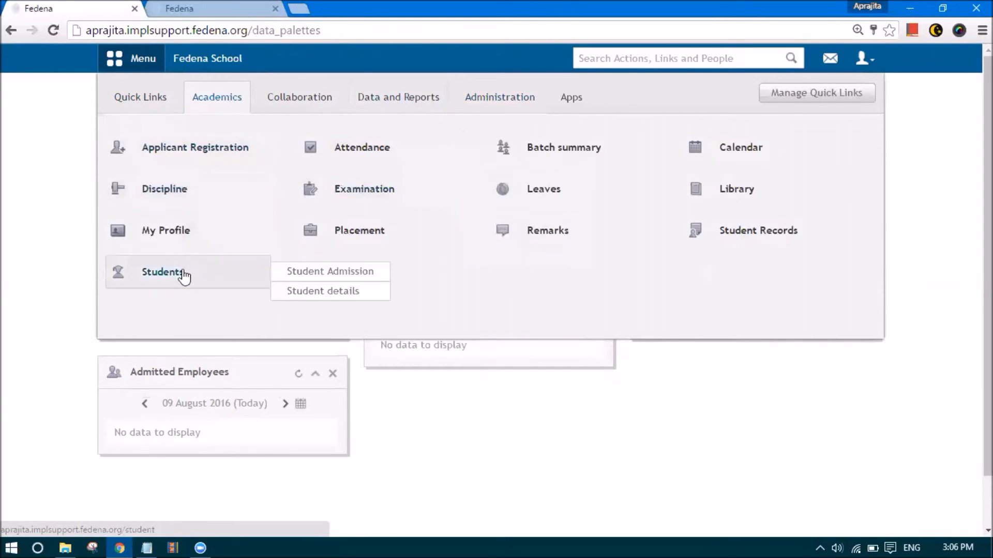
pyautogui.moveTo(429, 203)
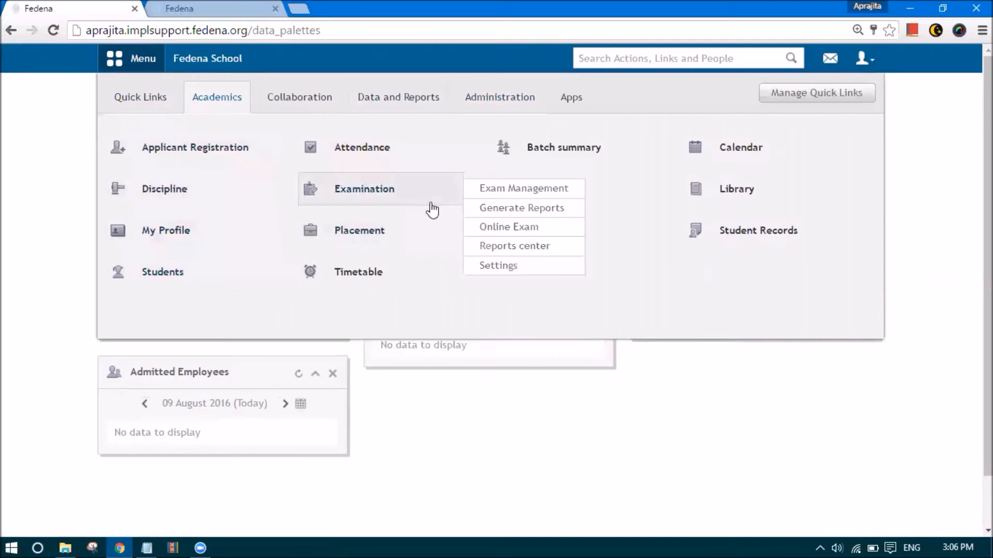
pyautogui.click(398, 191)
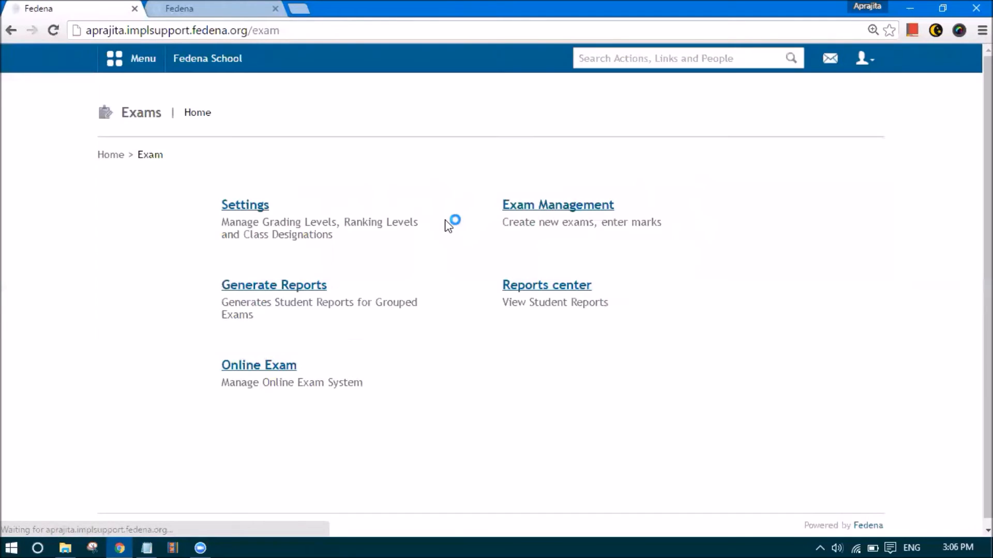
pyautogui.click(546, 209)
pyautogui.click(266, 206)
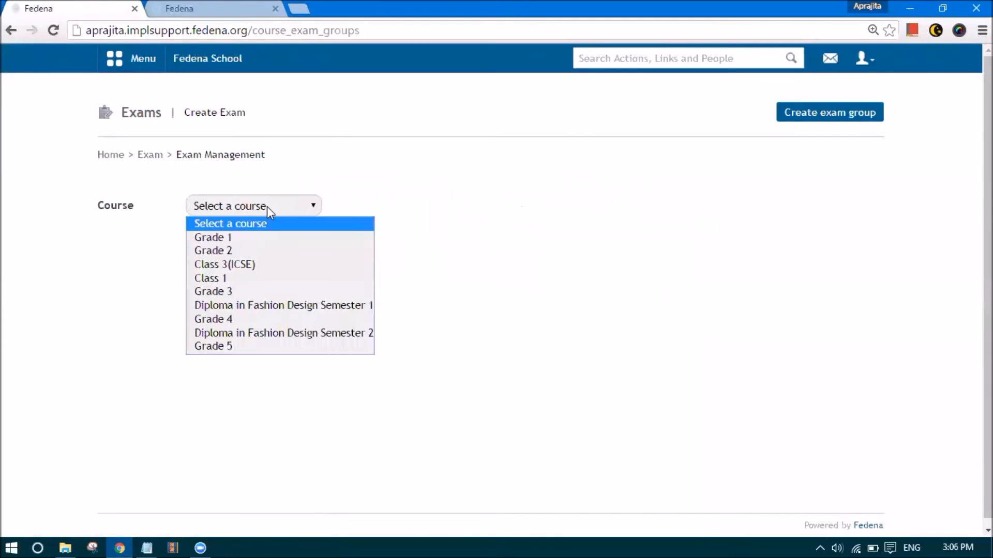
pyautogui.click(213, 347)
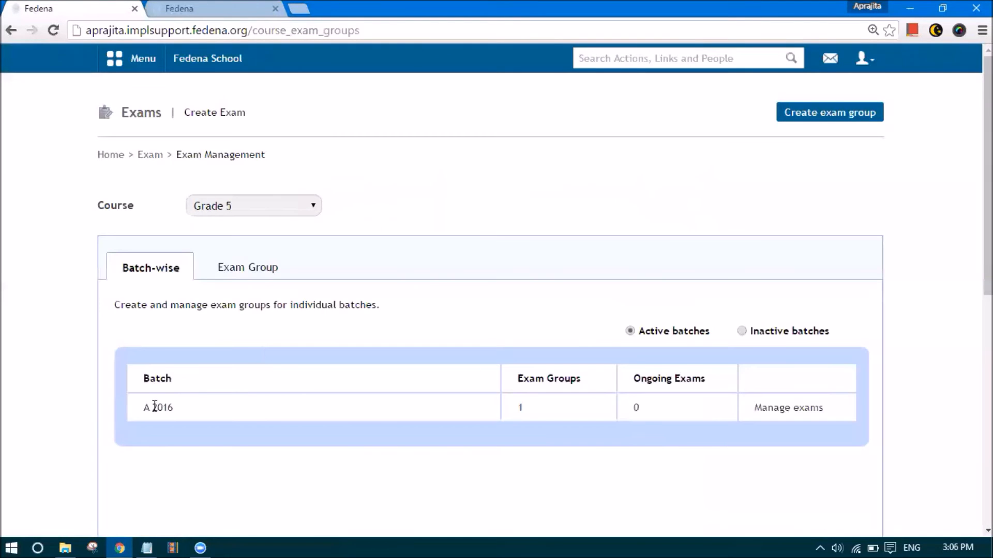
pyautogui.click(776, 407)
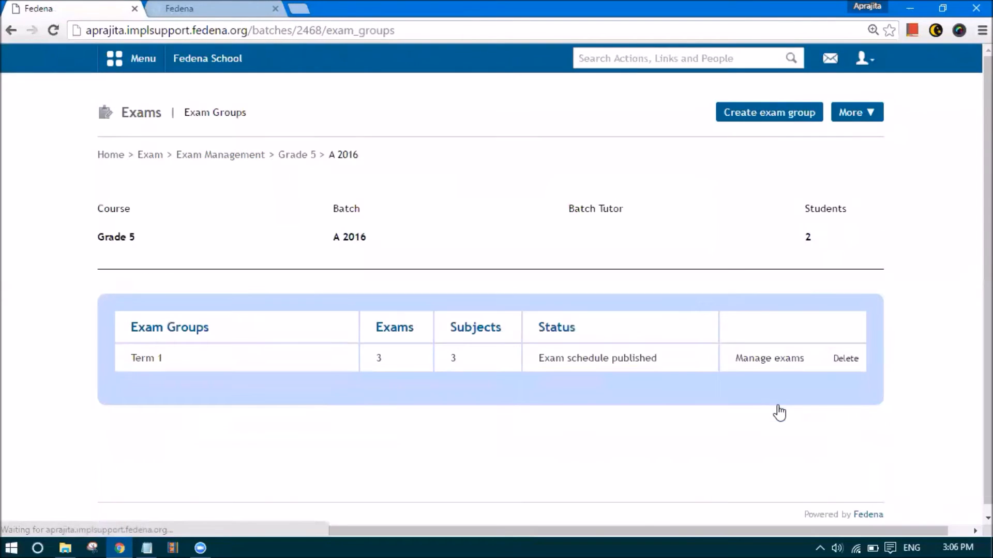
pyautogui.click(756, 359)
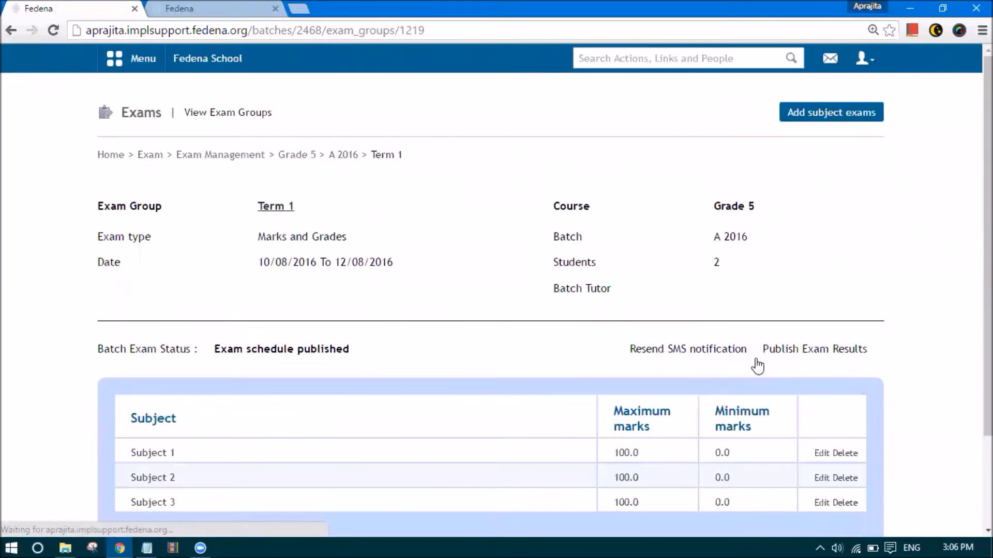
# Scroll the Term 1 page and open the Result Entry page for Subject 1
pyautogui.scroll(-3, 404, 382)
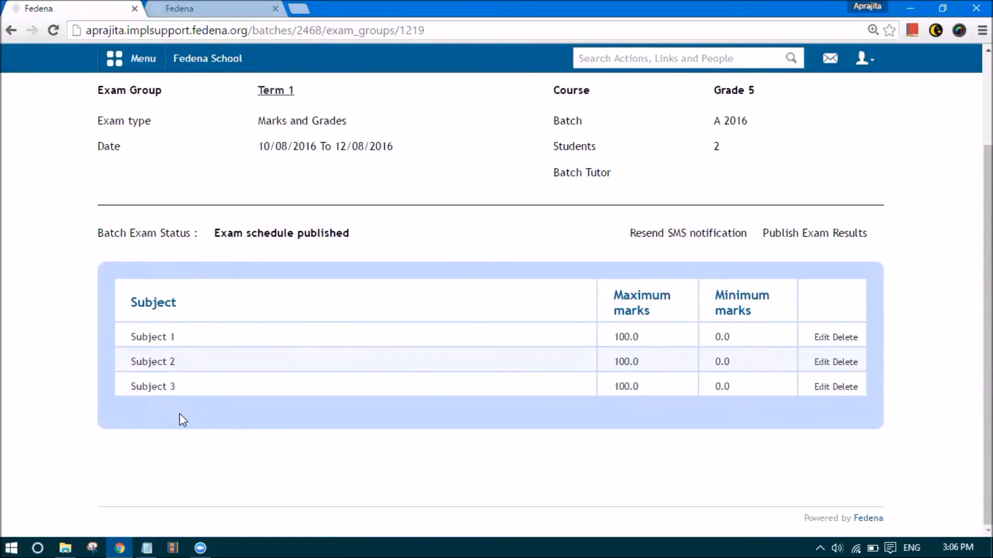
pyautogui.scroll(2, 180, 415)
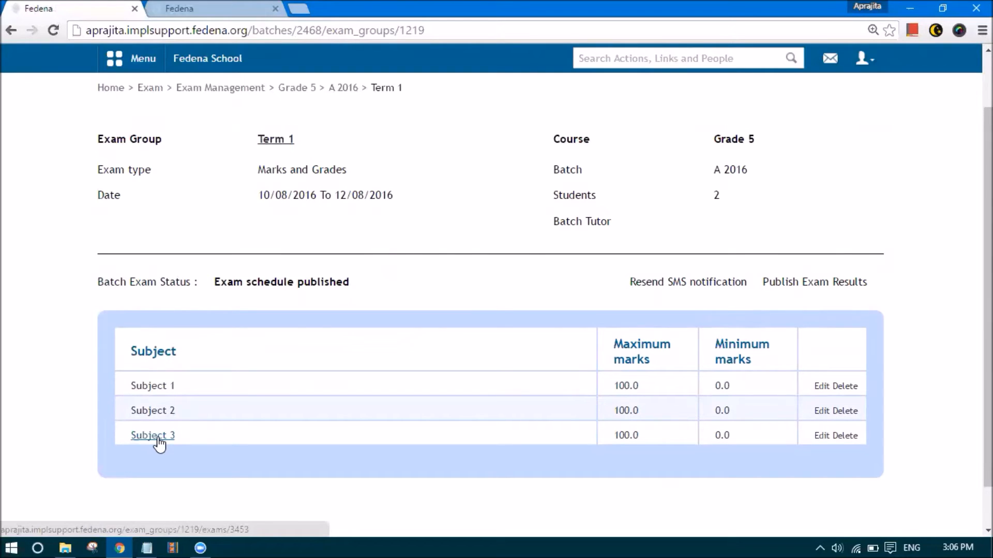
pyautogui.click(874, 62)
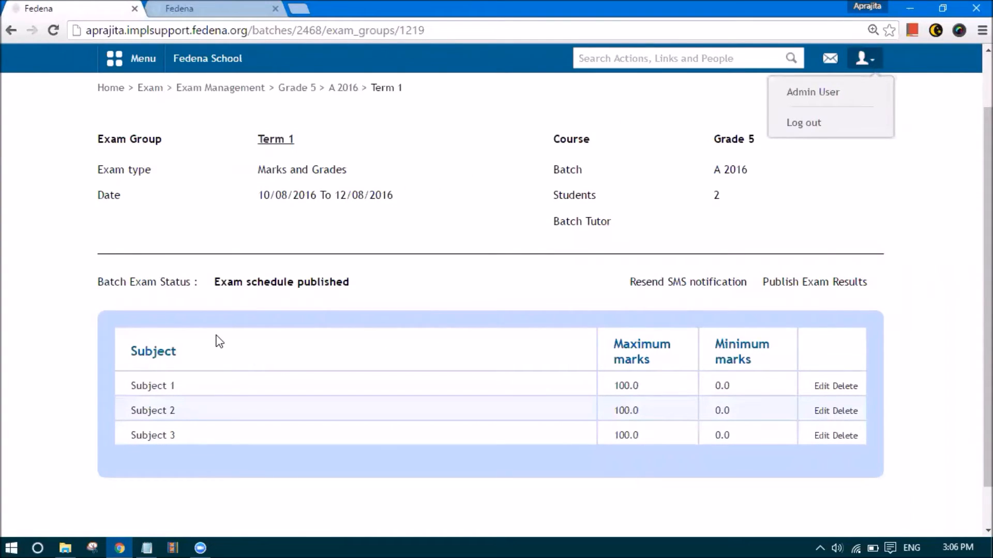
pyautogui.click(151, 391)
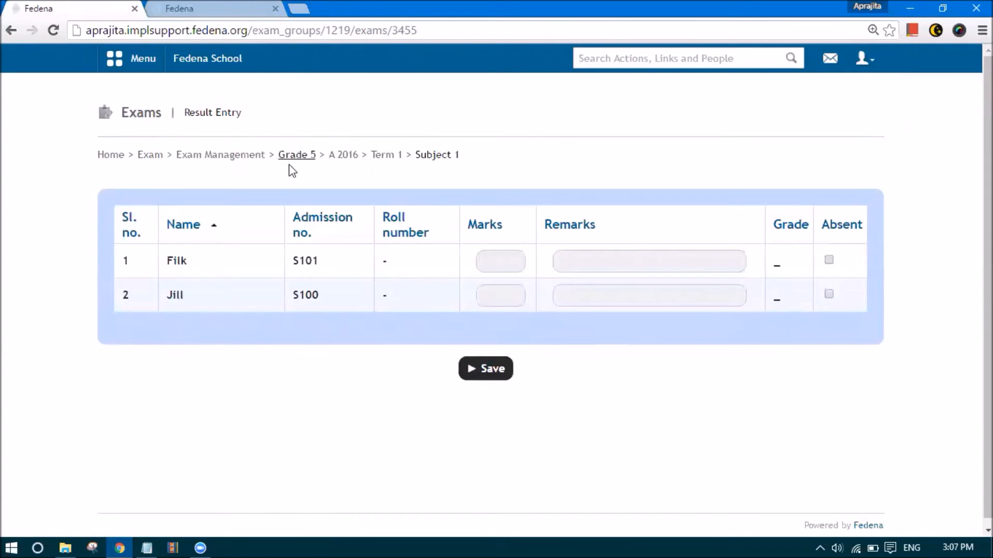
# Enter Subject 1 marks of 95 and 20 for the two students
pyautogui.click(497, 267)
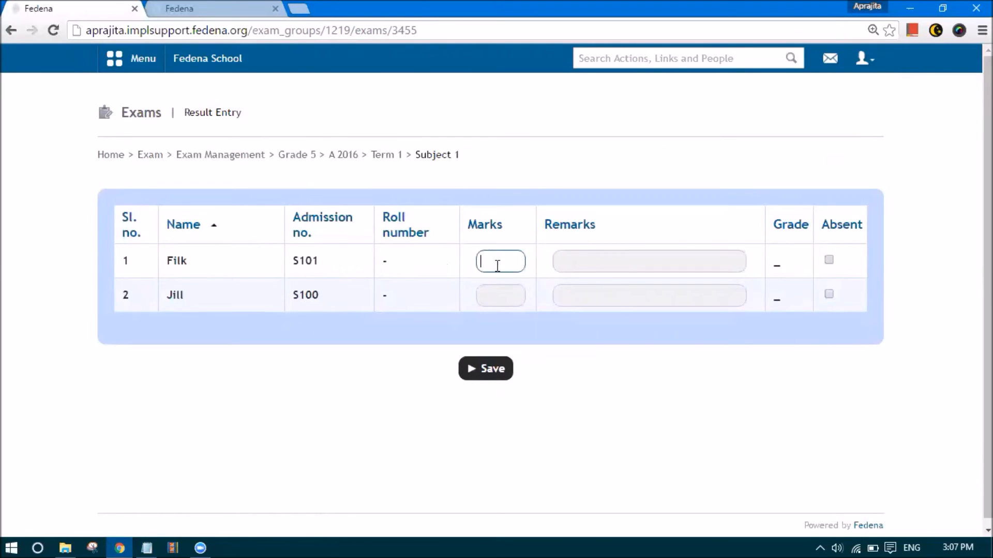
pyautogui.write('90')
pyautogui.press('BackSpace')
pyautogui.write('5')
pyautogui.click(497, 302)
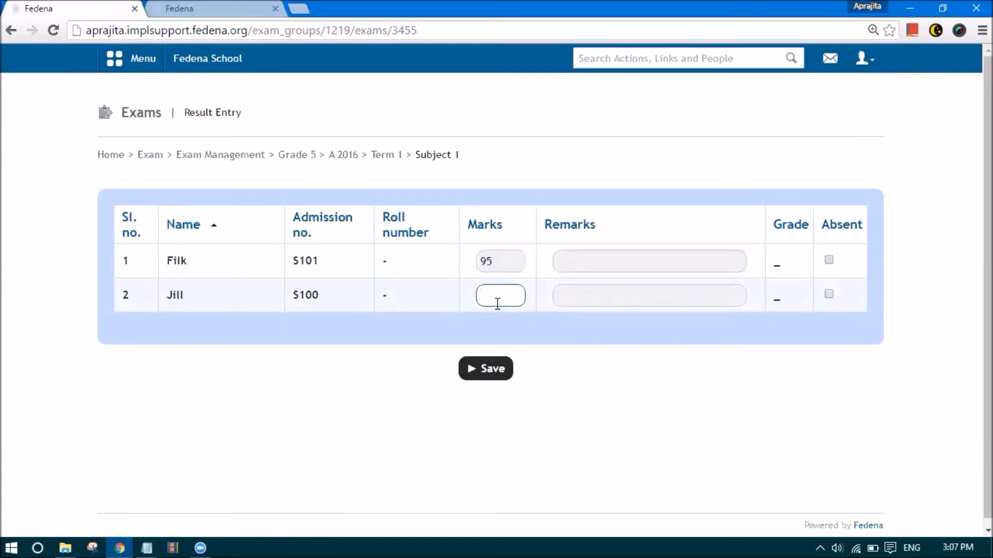
pyautogui.write('20')
# Add the remark Excellent for both students, save, and go back to Term 1
pyautogui.click(594, 264)
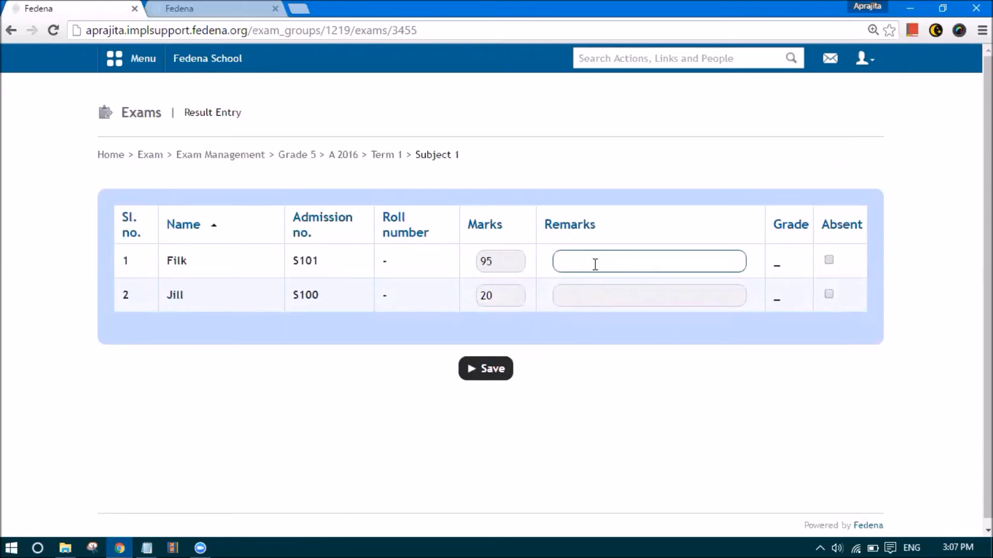
pyautogui.write('Excellent')
pyautogui.press('Tab')
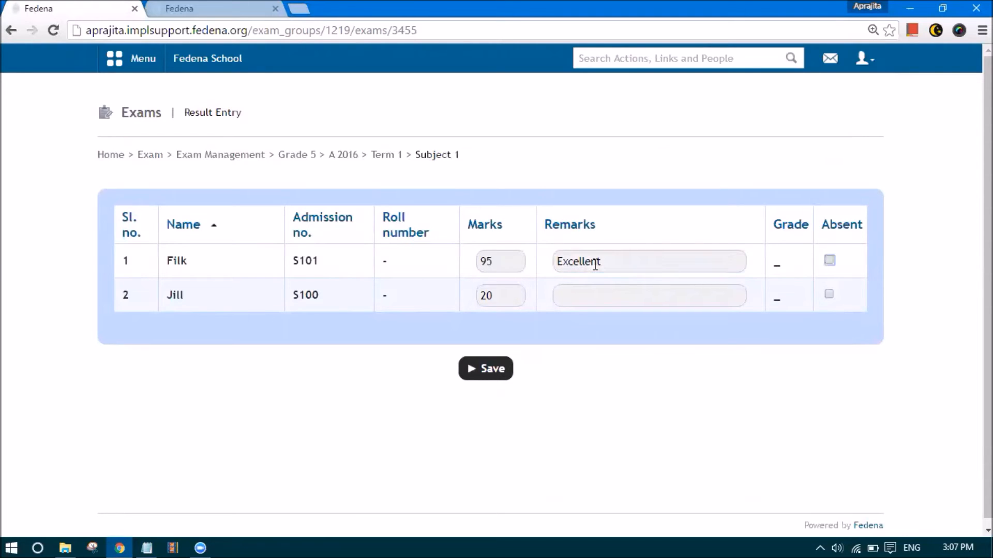
pyautogui.click(590, 287)
pyautogui.write('Excellent')
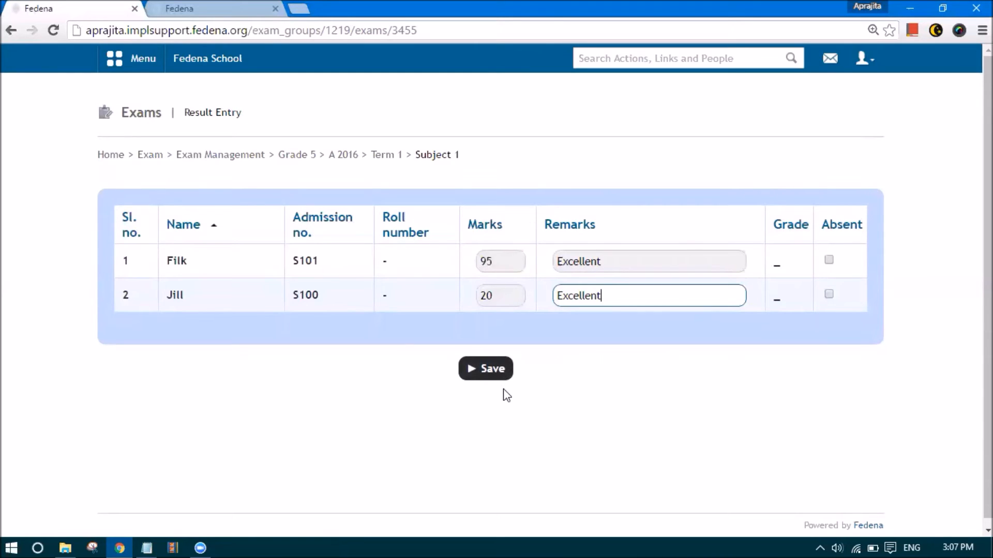
pyautogui.click(493, 376)
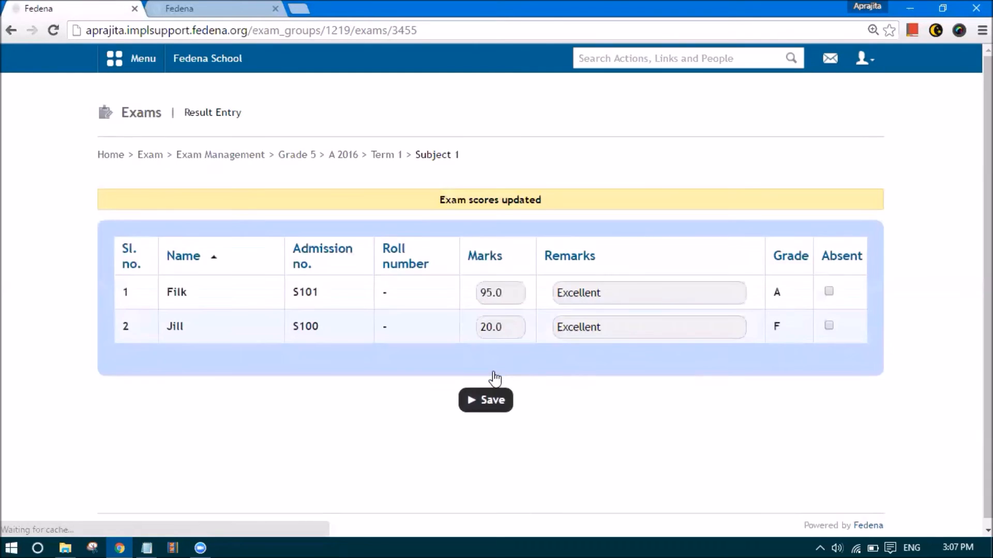
pyautogui.click(384, 155)
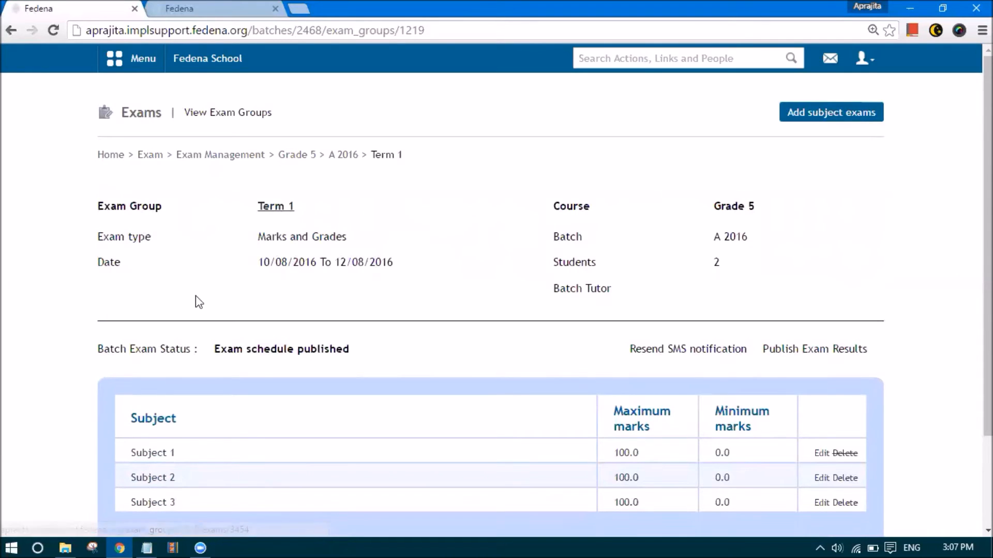
pyautogui.click(144, 47)
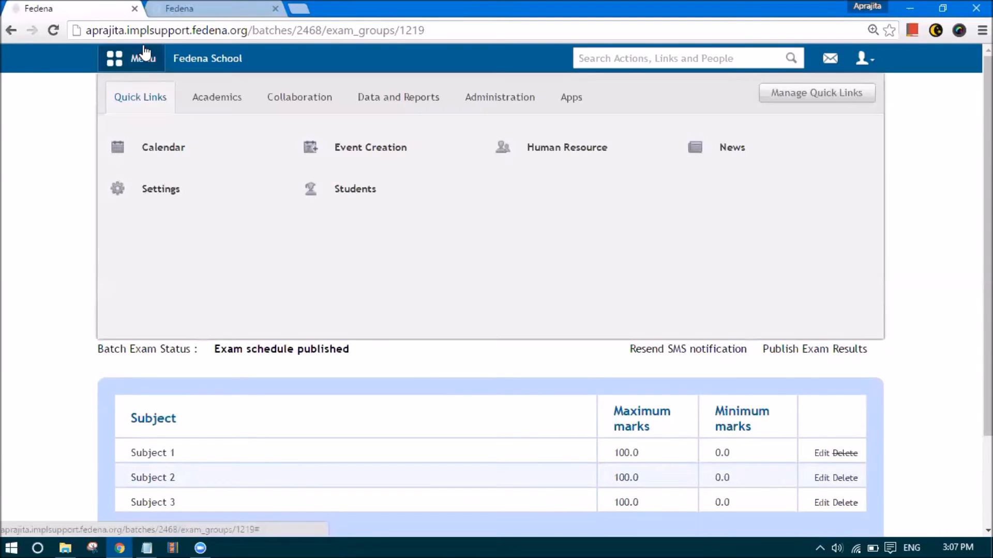
pyautogui.click(497, 93)
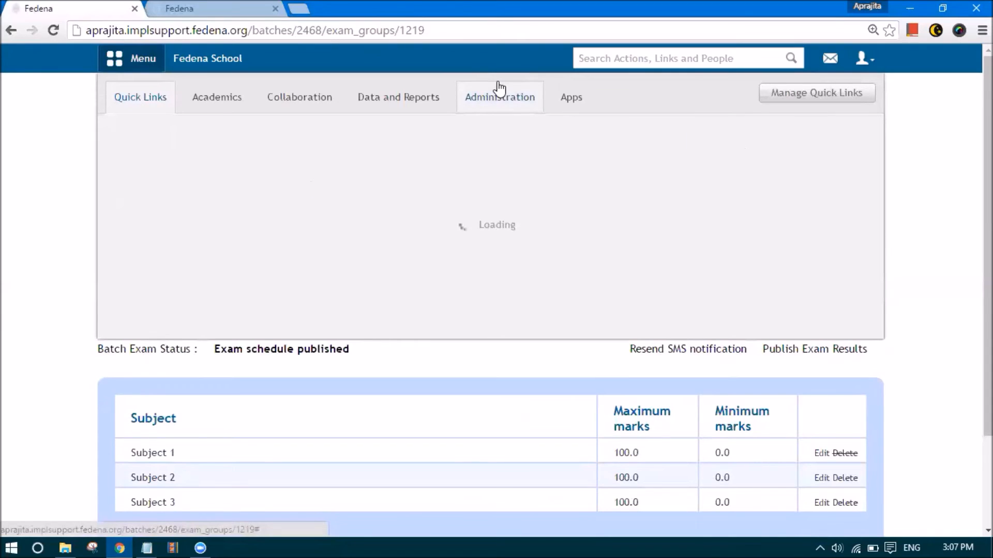
# In Employee subject association, select batch G5 - A 2016 and Subject 2 to see its teacher
pyautogui.moveTo(548, 152)
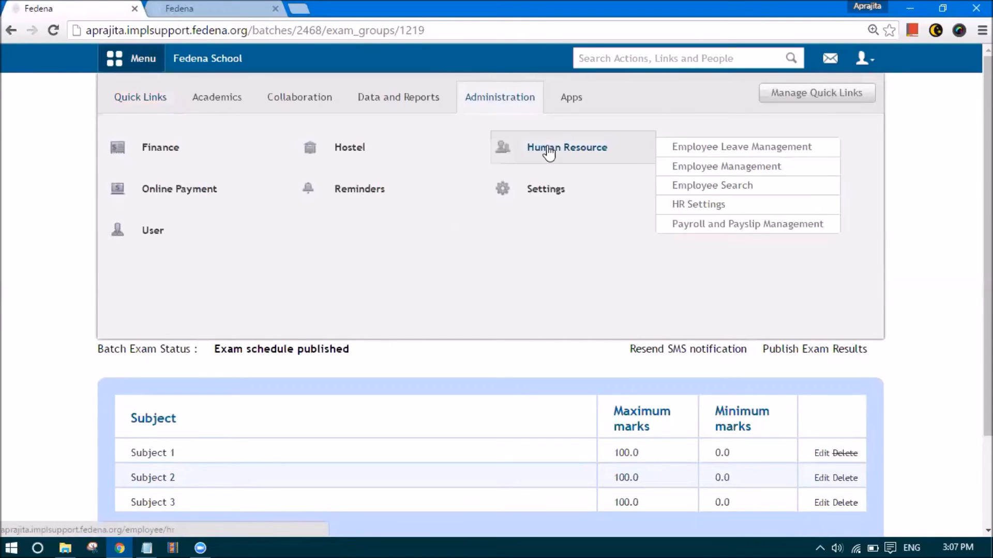
pyautogui.click(679, 169)
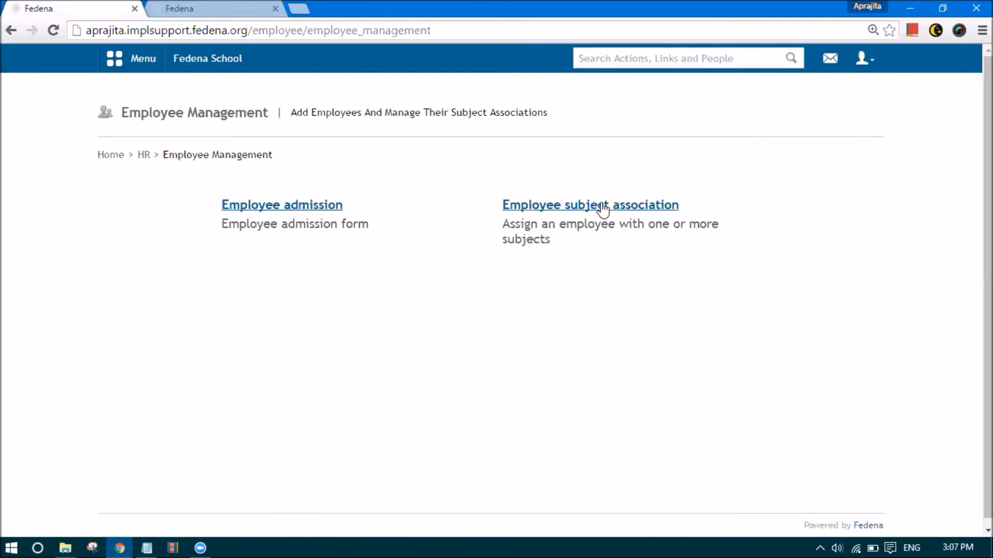
pyautogui.click(606, 207)
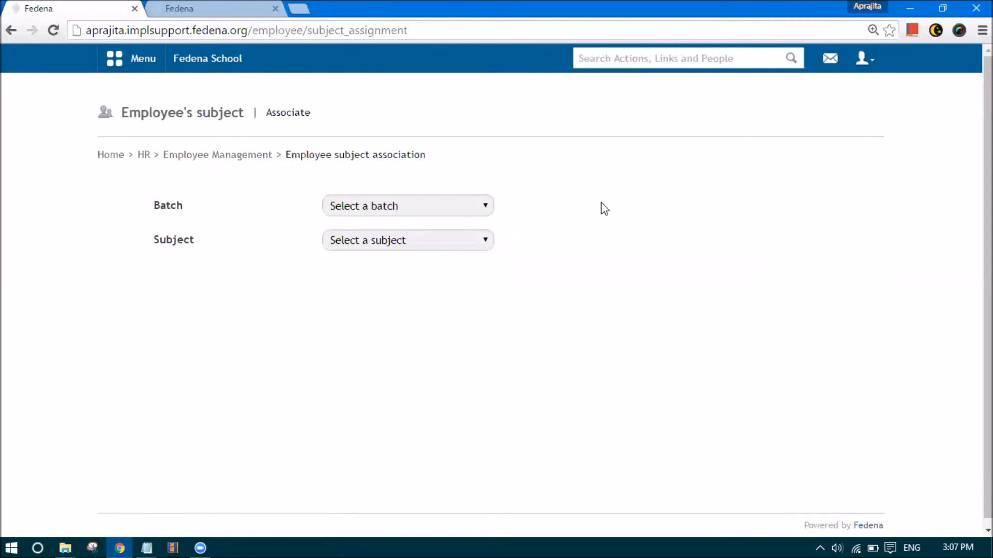
pyautogui.click(359, 206)
pyautogui.click(345, 373)
pyautogui.click(339, 244)
pyautogui.click(343, 286)
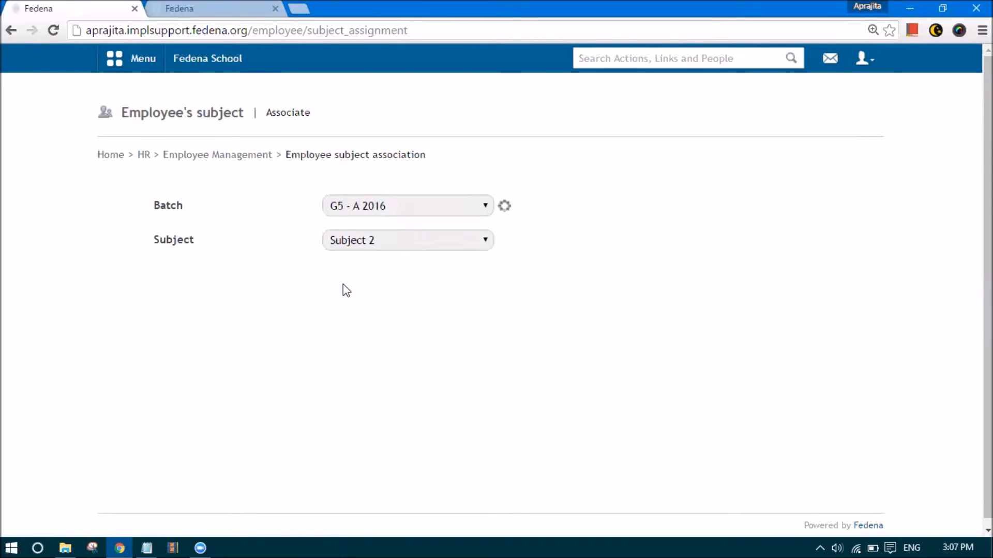
# Copy the assigned teacher's name, search employees for it, and copy their employee ID
pyautogui.moveTo(346, 310); pyautogui.dragTo(309, 307)
pyautogui.hotkey('ctrl', 'c')
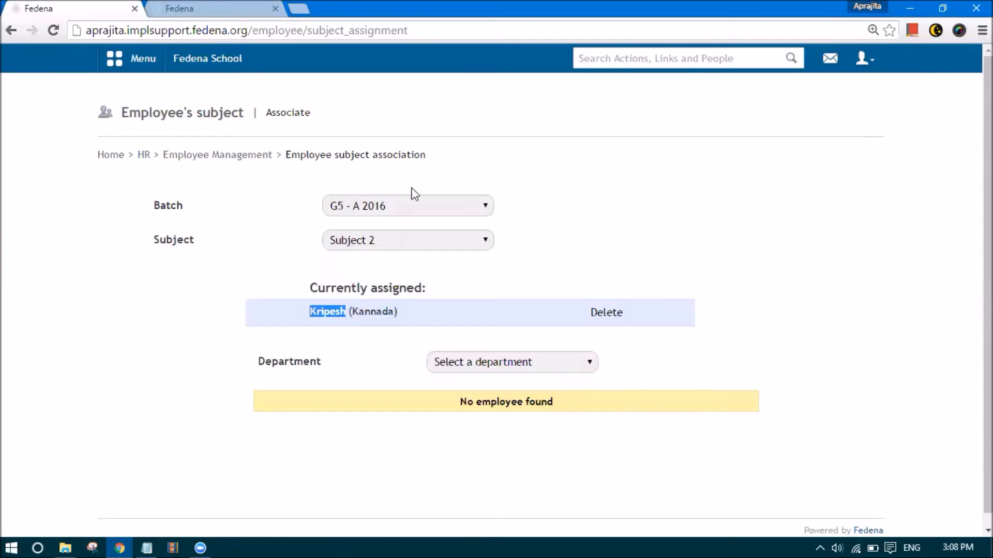
pyautogui.click(597, 58)
pyautogui.hotkey('ctrl', 'v')
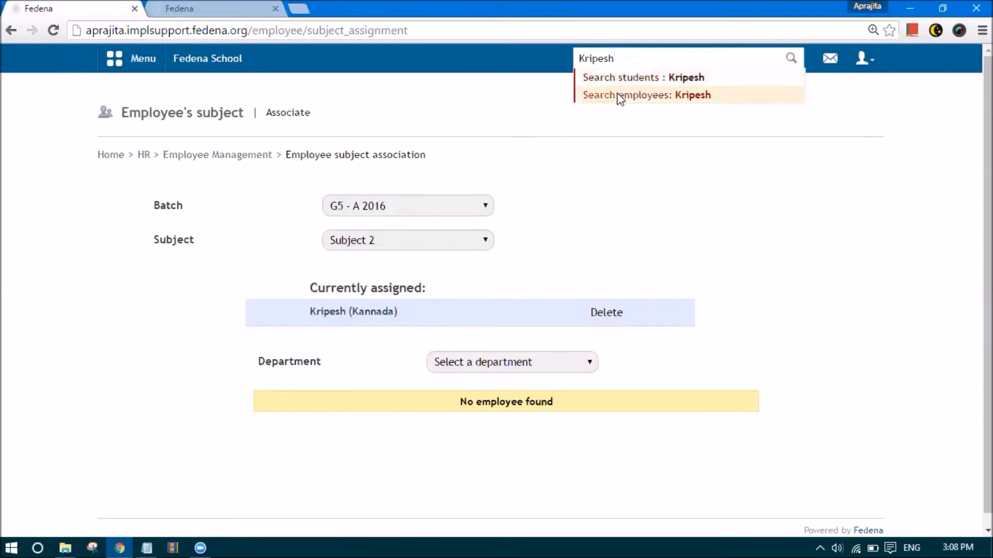
pyautogui.click(616, 93)
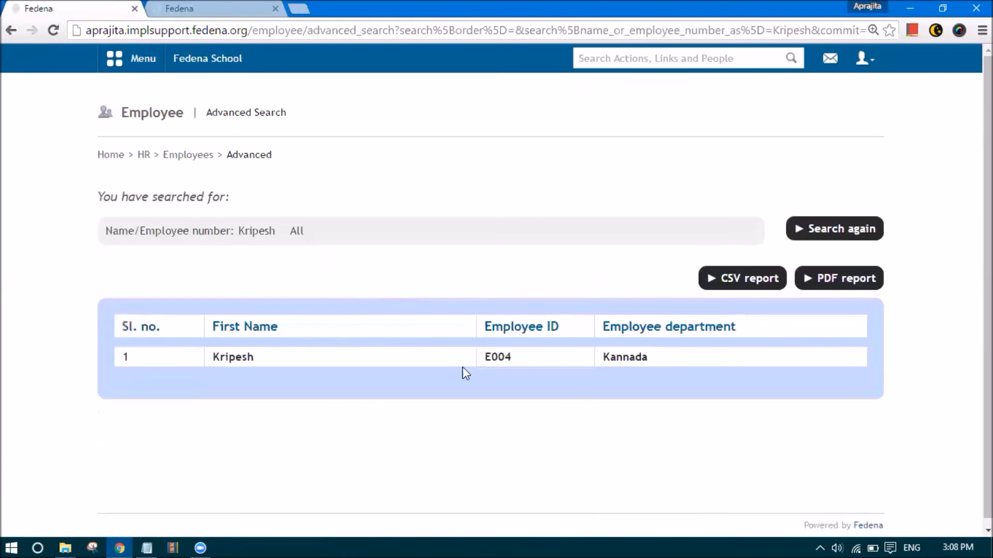
pyautogui.moveTo(519, 367); pyautogui.dragTo(483, 350)
pyautogui.hotkey('ctrl', 'c')
# Log out of admin and sign in with the teacher's employee ID and password
pyautogui.click(862, 58)
pyautogui.click(820, 131)
pyautogui.hotkey('ctrl', 'v')
pyautogui.press('Tab')
pyautogui.hotkey('ctrl', 'v')
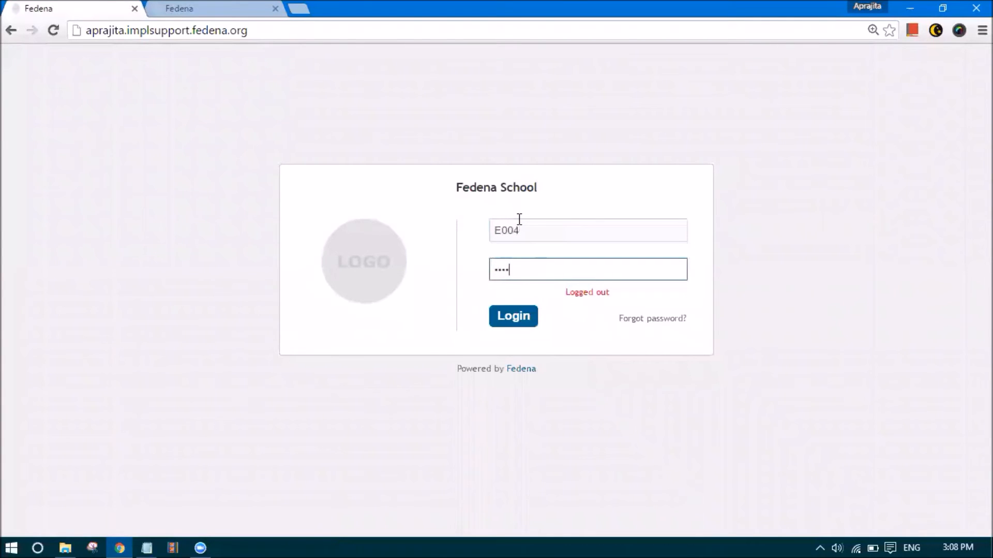
pyautogui.press('Return')
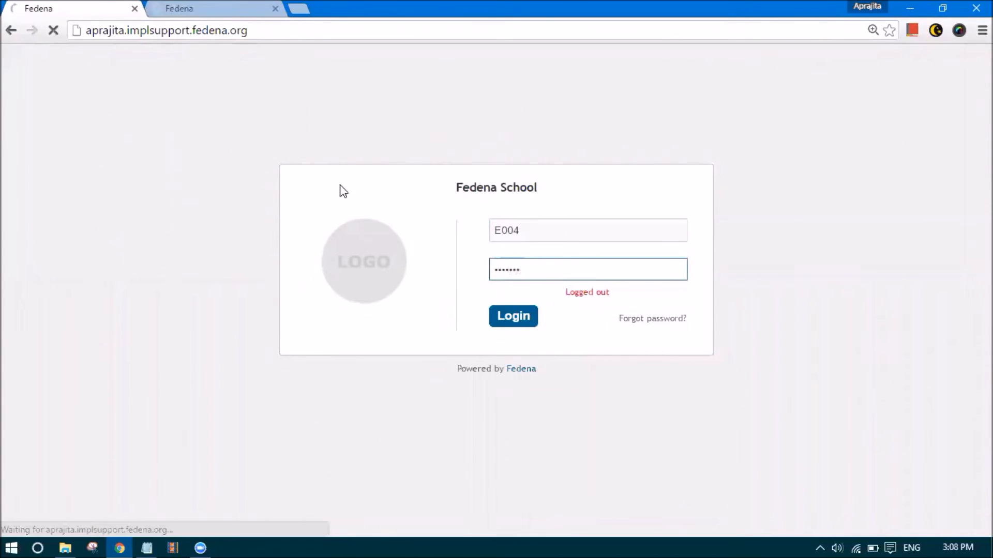
# Open Exam Management for Grade 5, batch A 2016, and view the Term 1 exam group
pyautogui.click(164, 68)
pyautogui.click(232, 96)
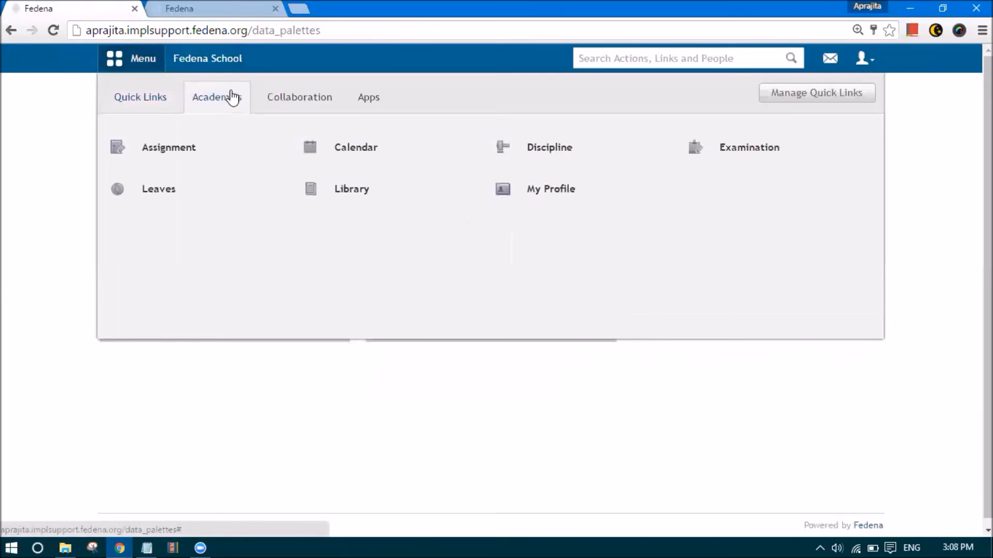
pyautogui.click(742, 163)
pyautogui.click(293, 207)
pyautogui.click(293, 207)
pyautogui.click(273, 252)
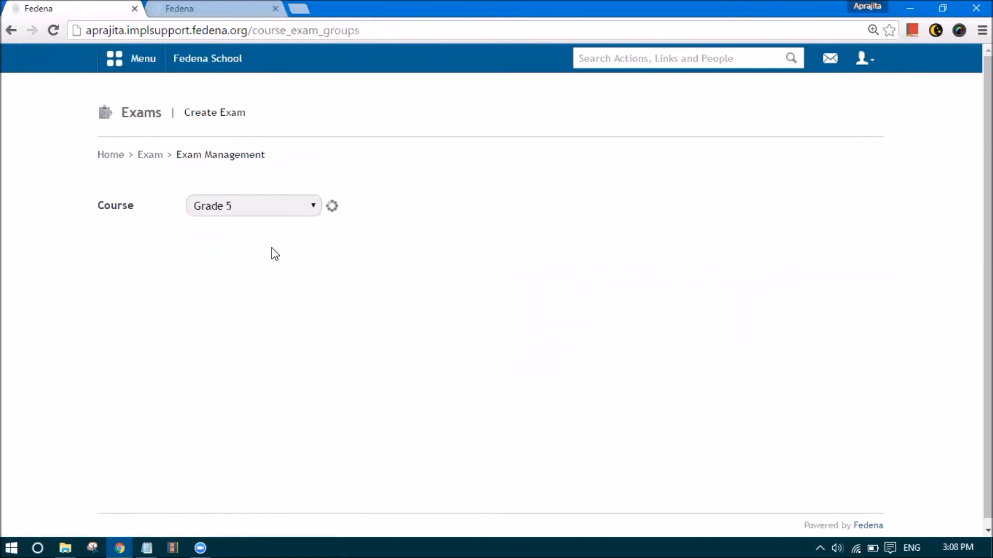
pyautogui.click(259, 208)
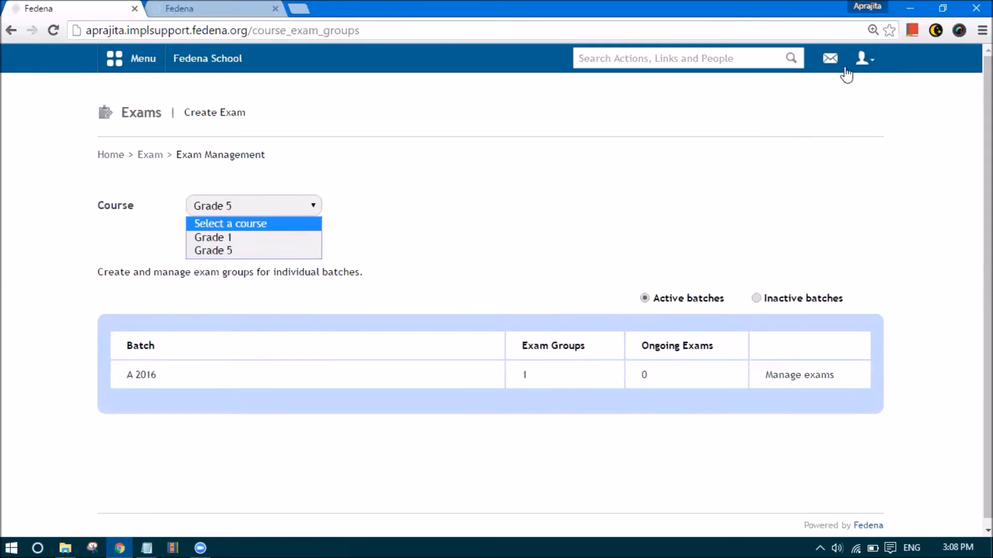
pyautogui.click(864, 59)
pyautogui.click(252, 201)
pyautogui.click(246, 251)
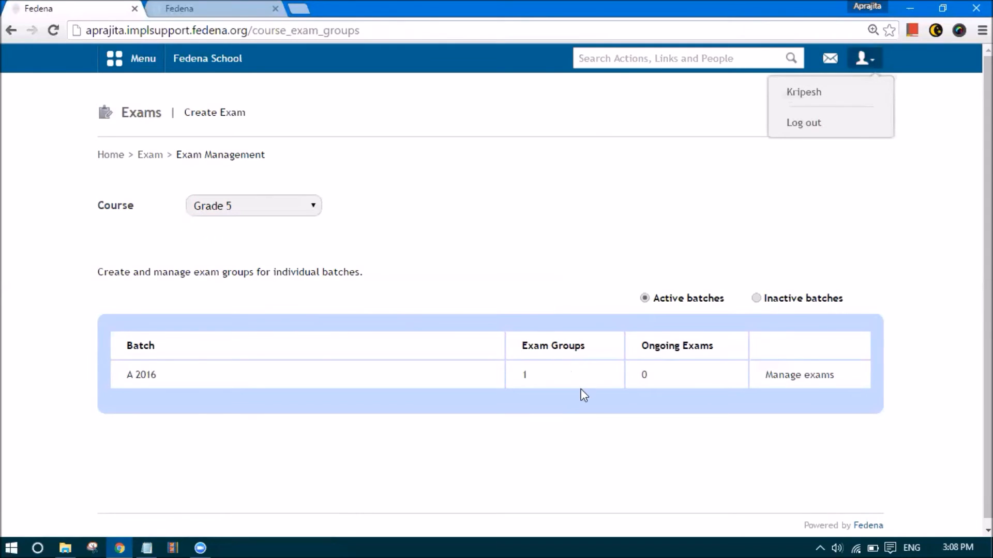
pyautogui.click(795, 377)
pyautogui.click(782, 363)
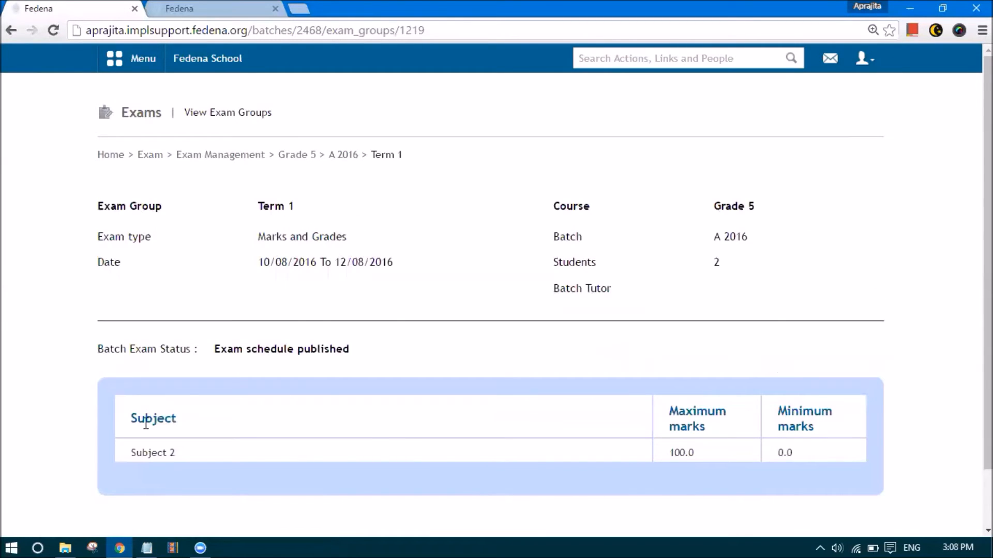
pyautogui.scroll(-2, 136, 409)
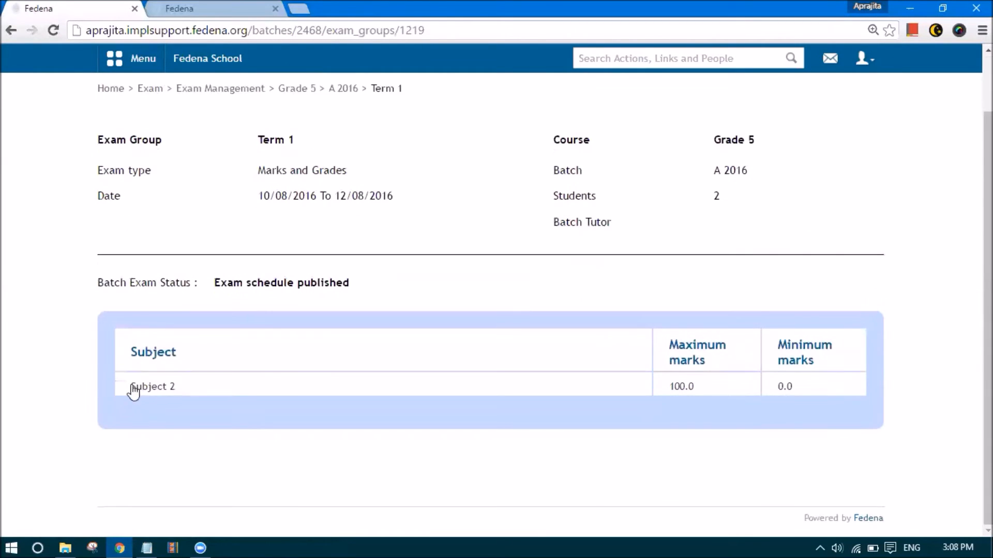
# Open Subject 2 result entry and enter marks of 99 and 28
pyautogui.click(172, 391)
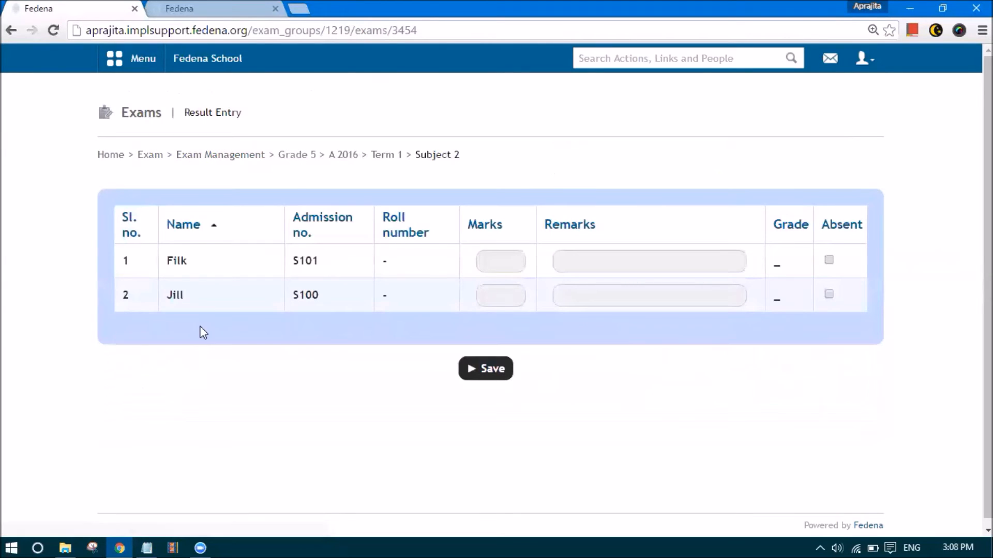
pyautogui.click(487, 263)
pyautogui.write('99')
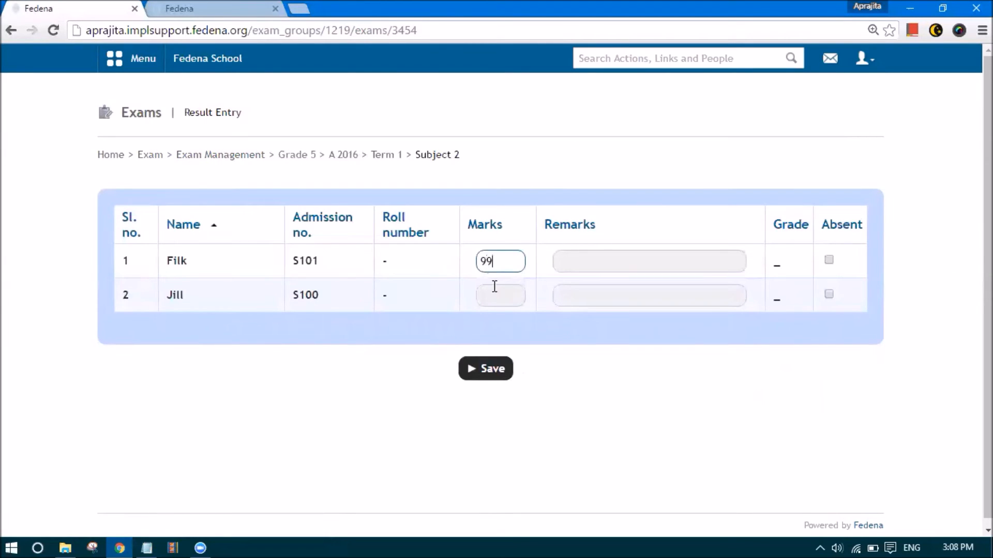
pyautogui.click(495, 289)
pyautogui.write('4')
pyautogui.press('BackSpace')
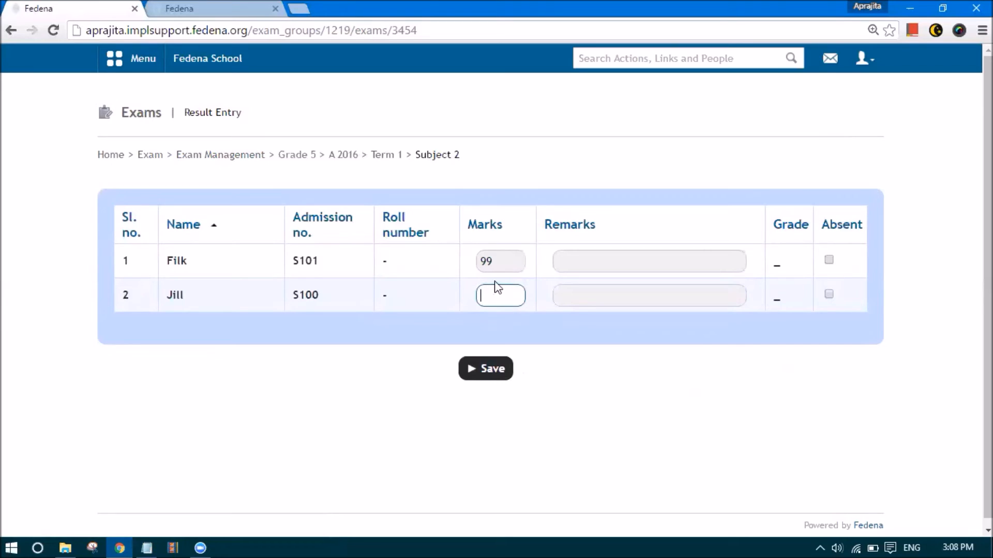
pyautogui.write('28')
# Set both remarks to Excellent, save the Subject 2 results, and sign out
pyautogui.click(566, 257)
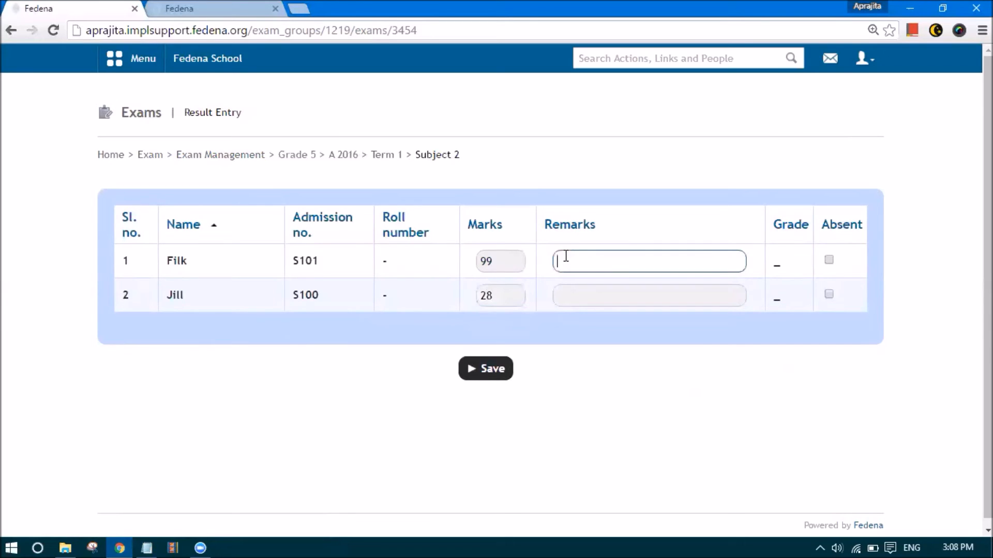
pyautogui.click(579, 284)
pyautogui.click(578, 295)
pyautogui.click(576, 315)
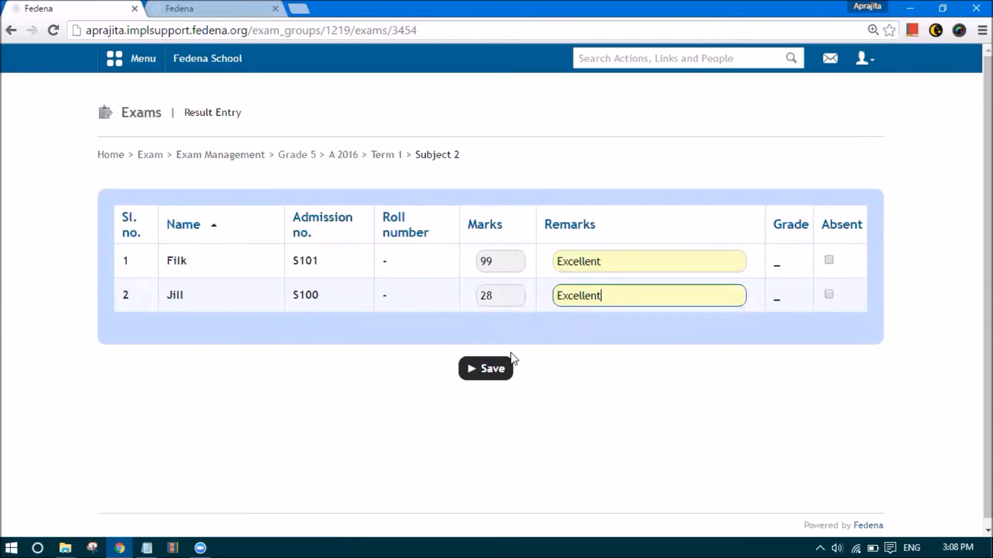
pyautogui.click(501, 376)
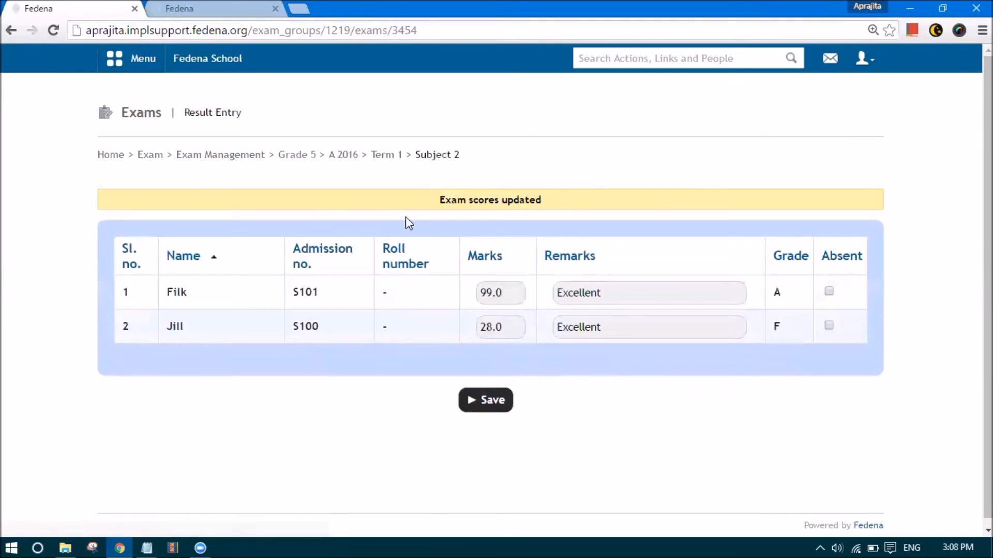
pyautogui.click(879, 67)
pyautogui.click(856, 123)
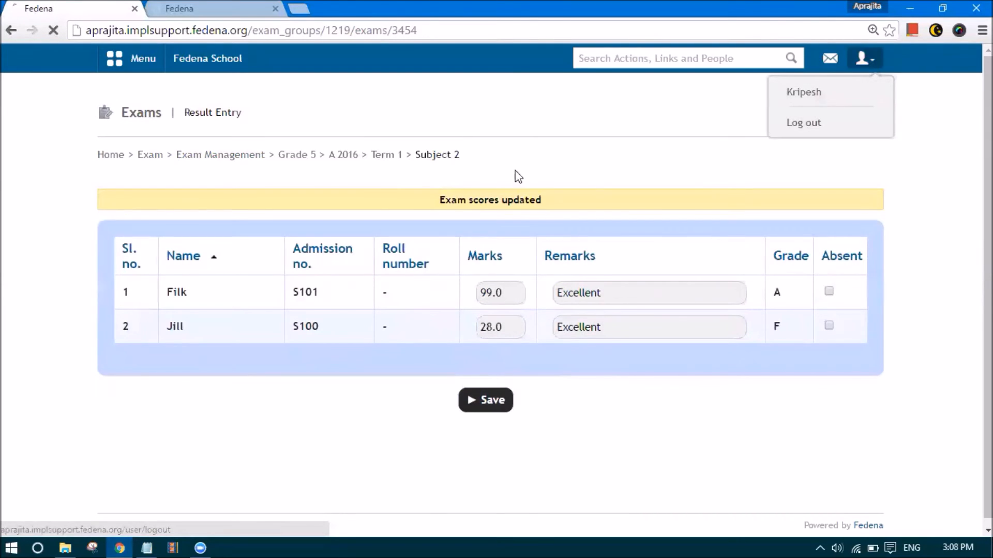
# Sign back in with the administrator credentials
pyautogui.write('admin')
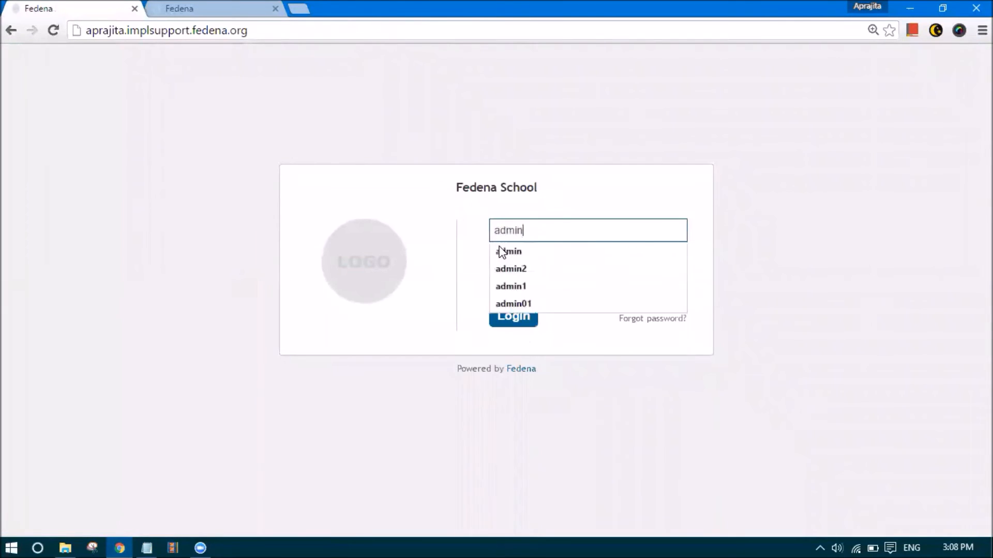
pyautogui.press('Tab')
pyautogui.write('admin123')
pyautogui.press('Return')
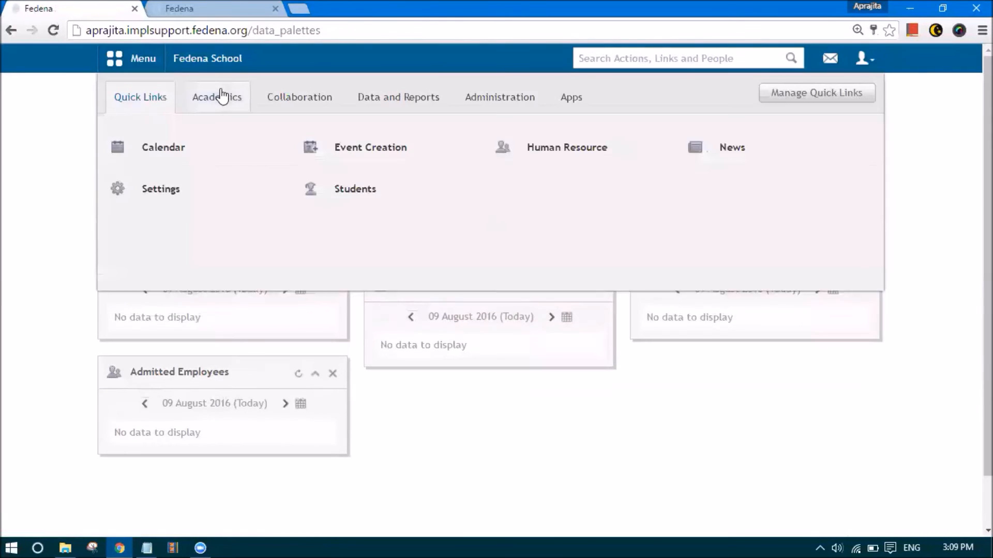
# Navigate through Exam Management to the Grade 5 Term 1 exam group
pyautogui.click(124, 70)
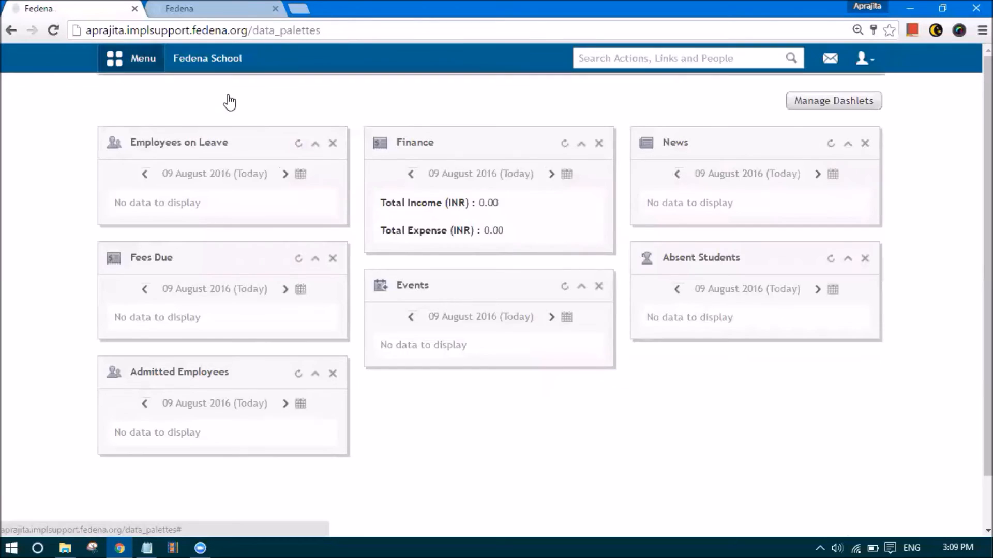
pyautogui.click(217, 99)
pyautogui.click(396, 195)
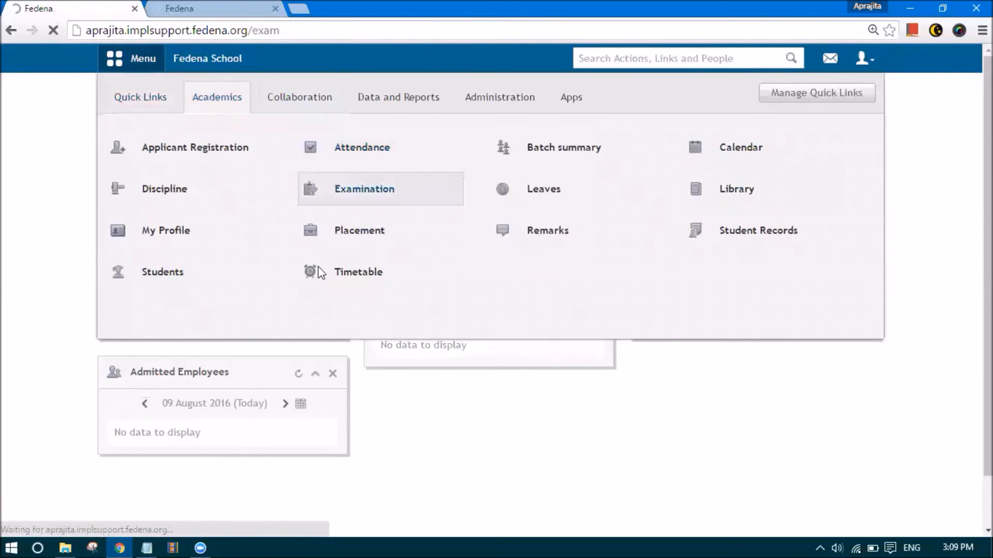
pyautogui.click(528, 207)
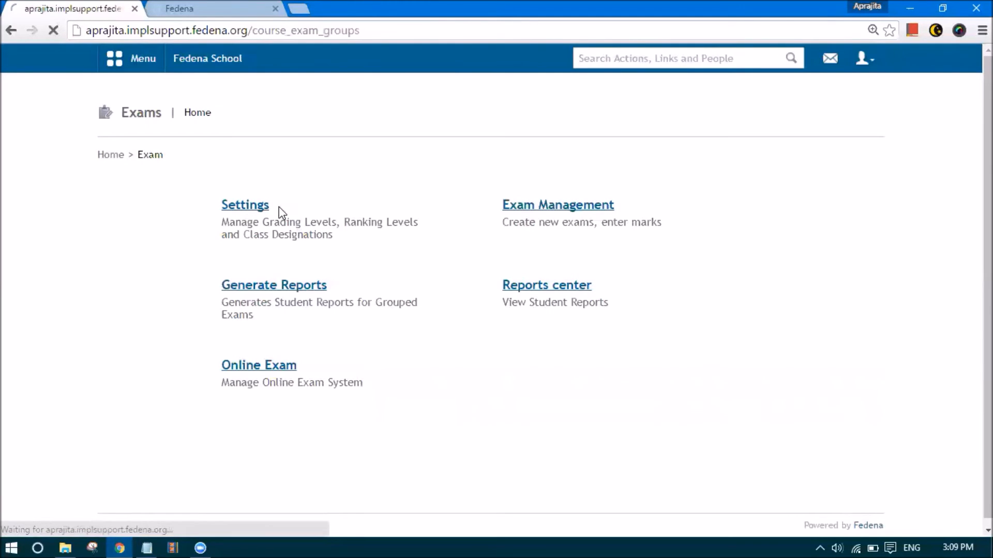
pyautogui.click(250, 204)
pyautogui.click(232, 346)
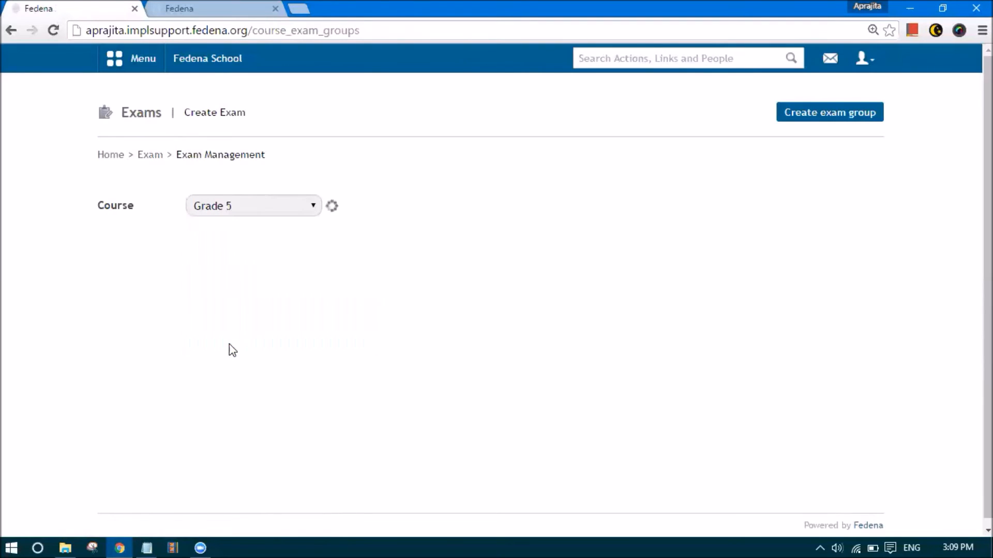
pyautogui.click(785, 409)
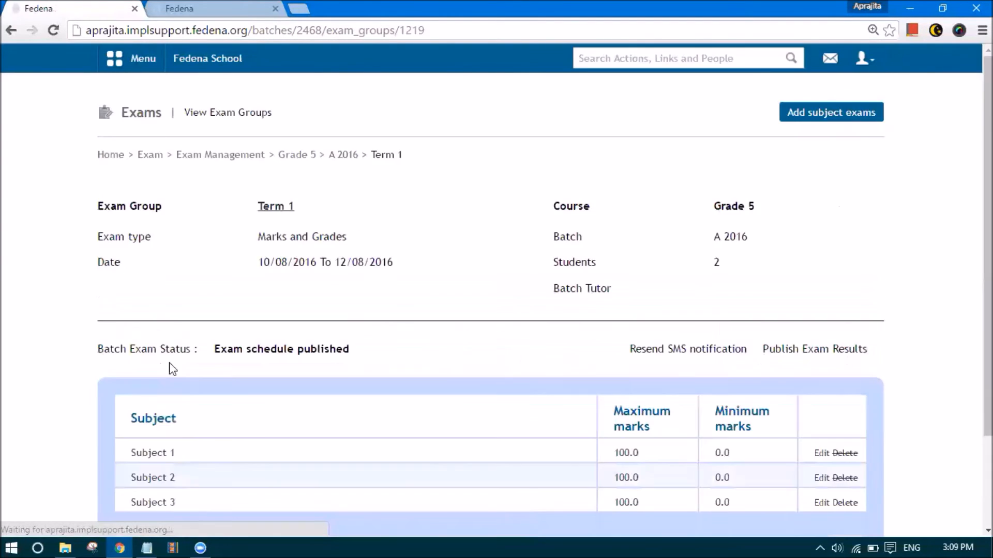
# Fill in Subject 3 marks with remark Excellent and save them
pyautogui.scroll(-3, 169, 366)
pyautogui.click(154, 388)
pyautogui.click(492, 262)
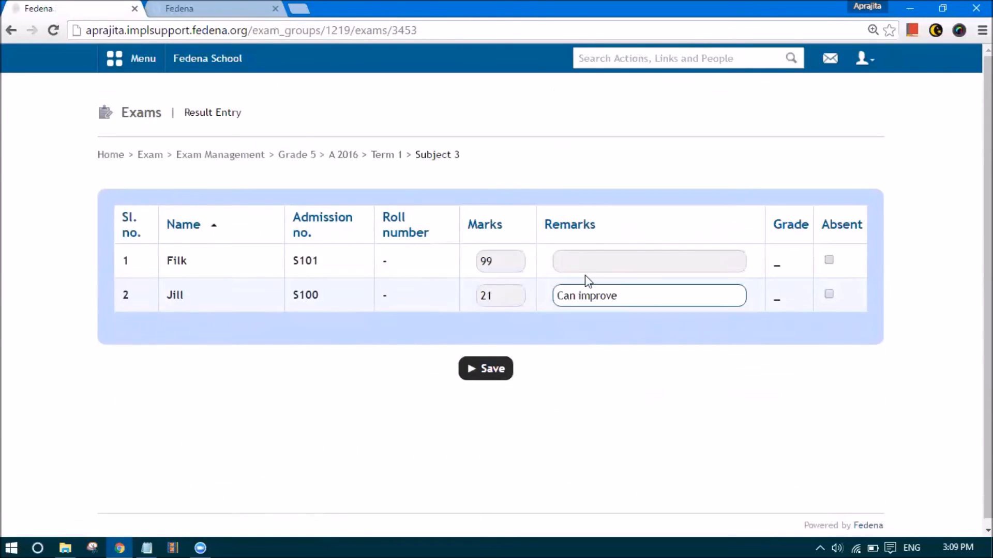
pyautogui.click(589, 260)
pyautogui.click(588, 275)
pyautogui.click(494, 367)
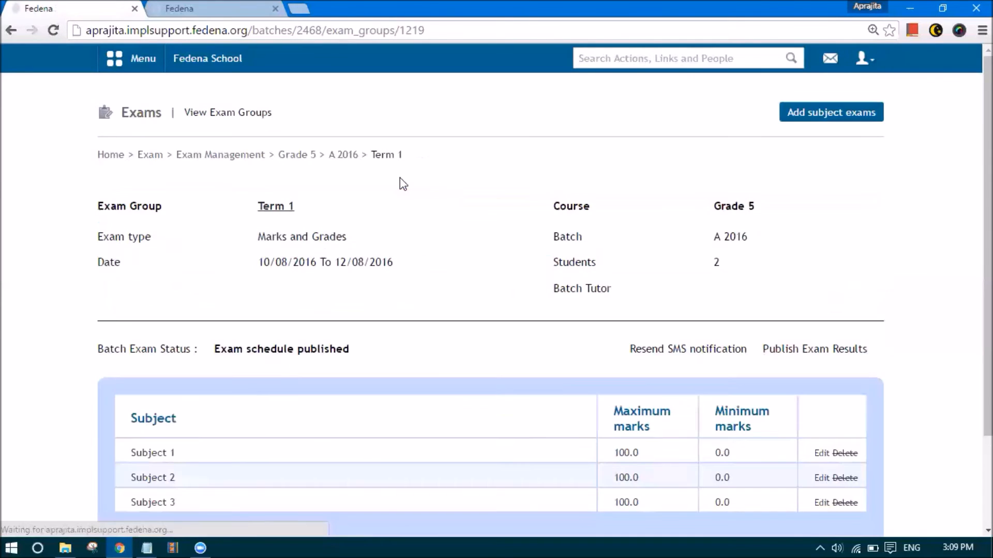
# Publish the Term 1 exam results and confirm with OK
pyautogui.scroll(-2, 311, 364)
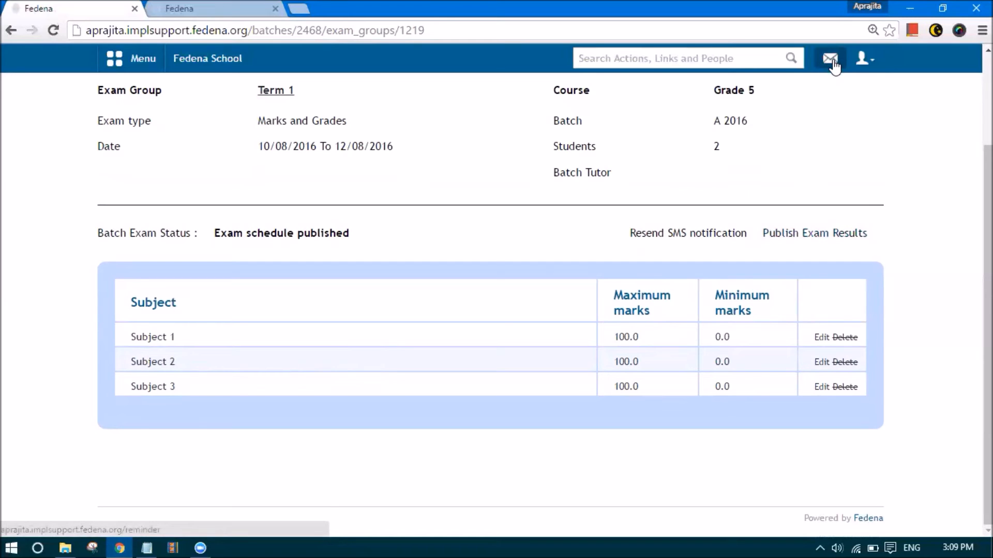
pyautogui.click(806, 234)
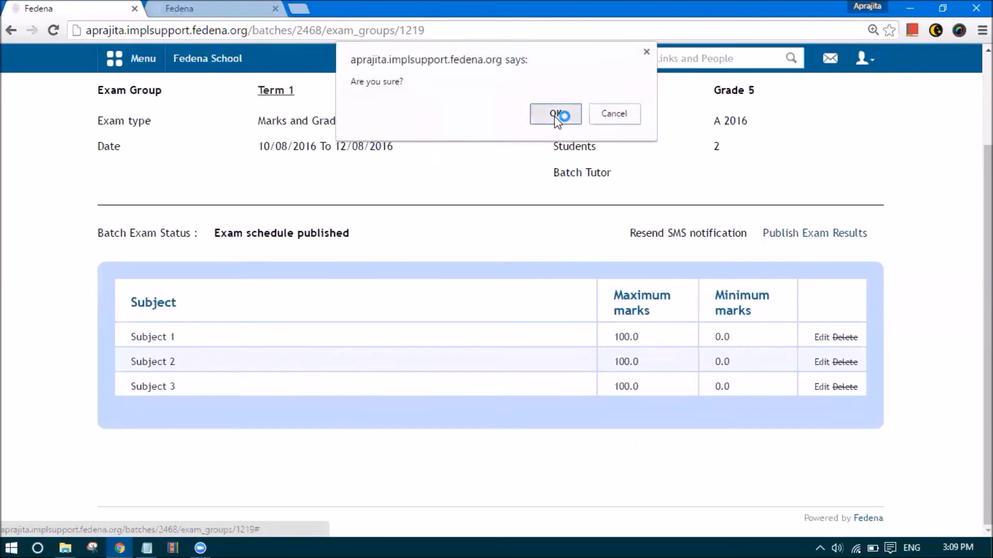
pyautogui.click(554, 114)
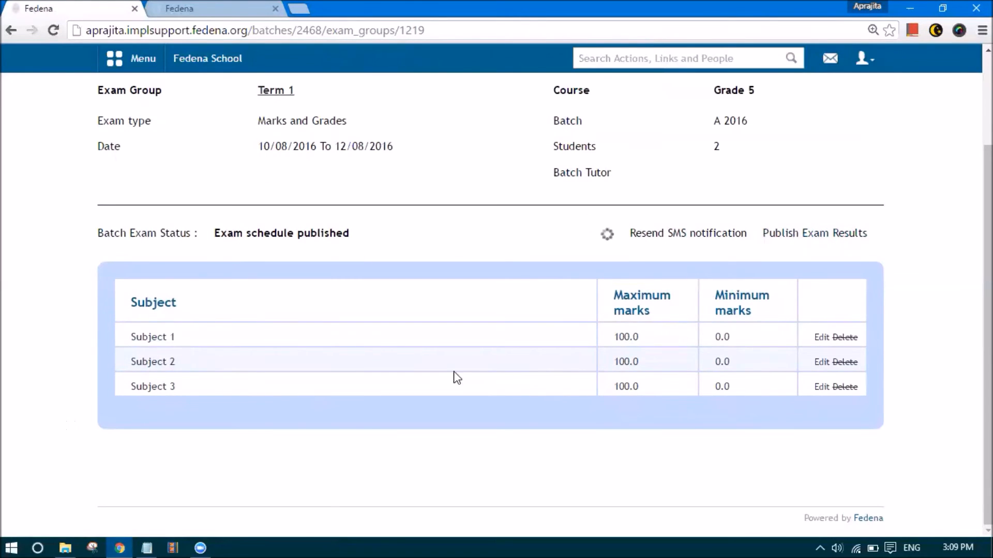
pyautogui.scroll(2, 483, 376)
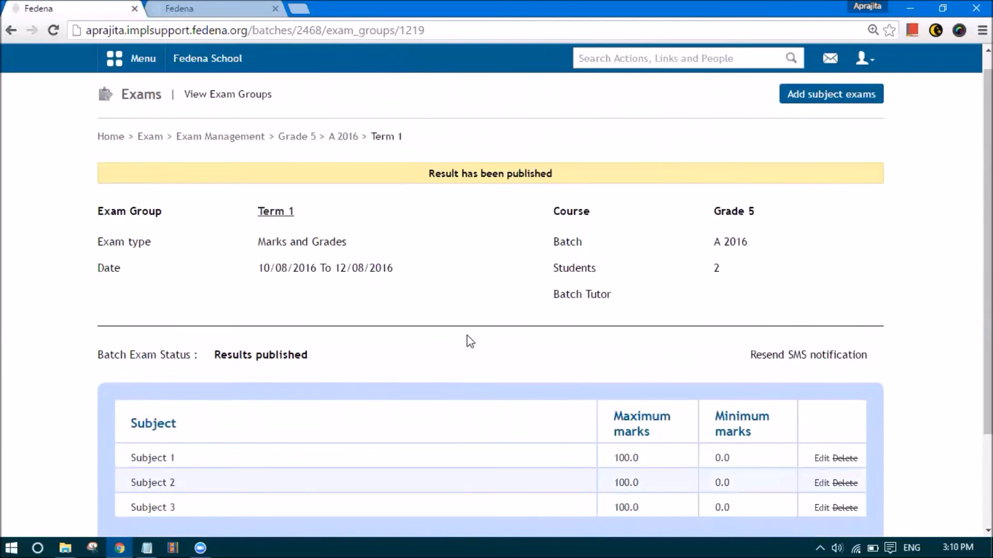
# Log out of admin and sign in with the student's credentials
pyautogui.click(864, 59)
pyautogui.click(833, 126)
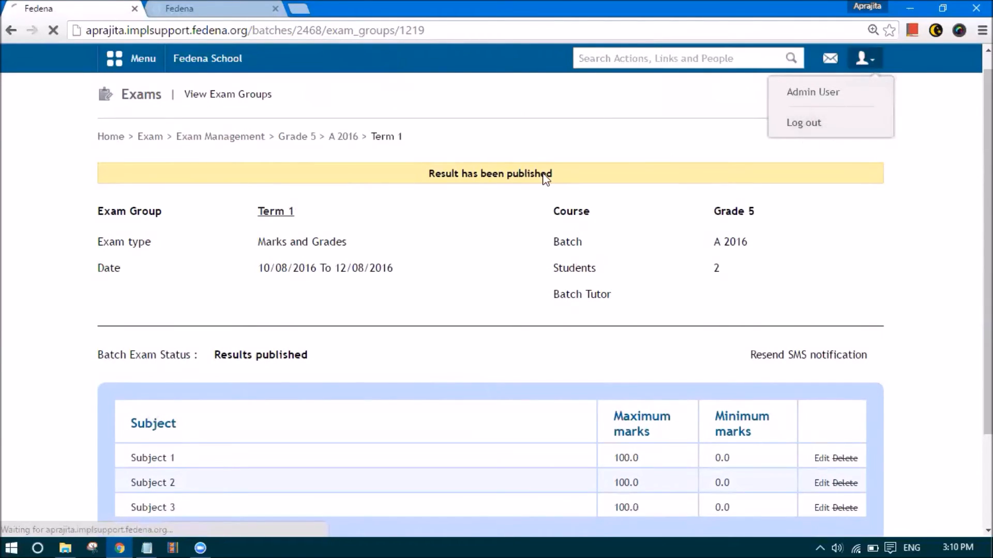
pyautogui.write('a')
pyautogui.press('BackSpace')
pyautogui.write('S100')
pyautogui.press('Tab')
pyautogui.write('S100123')
pyautogui.press('Return')
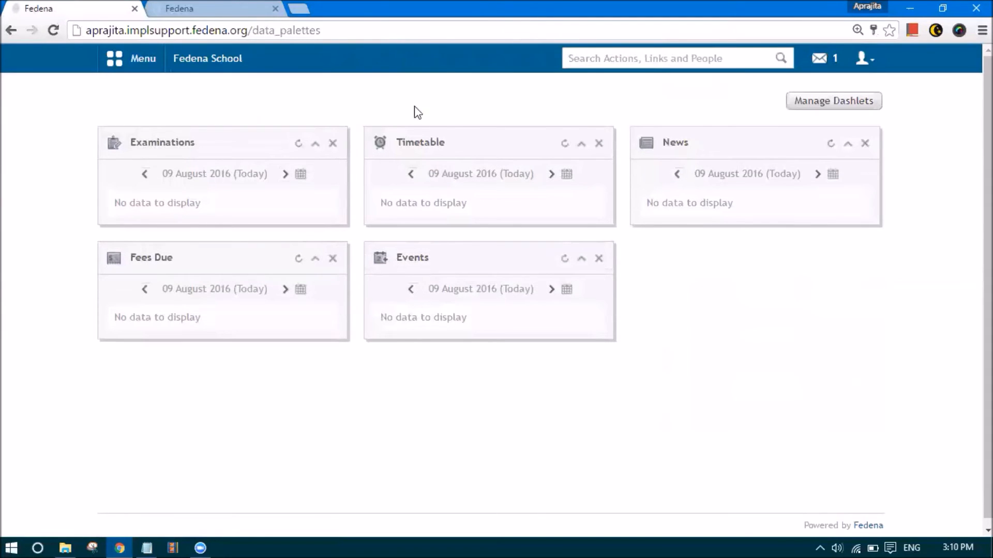
# Read the Exam scheduled message and return to the inbox list
pyautogui.click(827, 60)
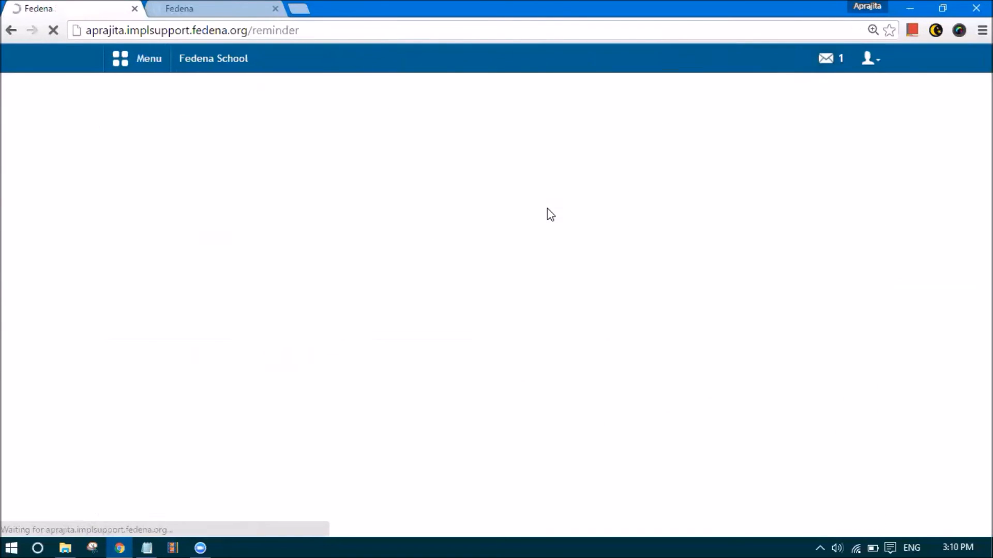
pyautogui.click(487, 282)
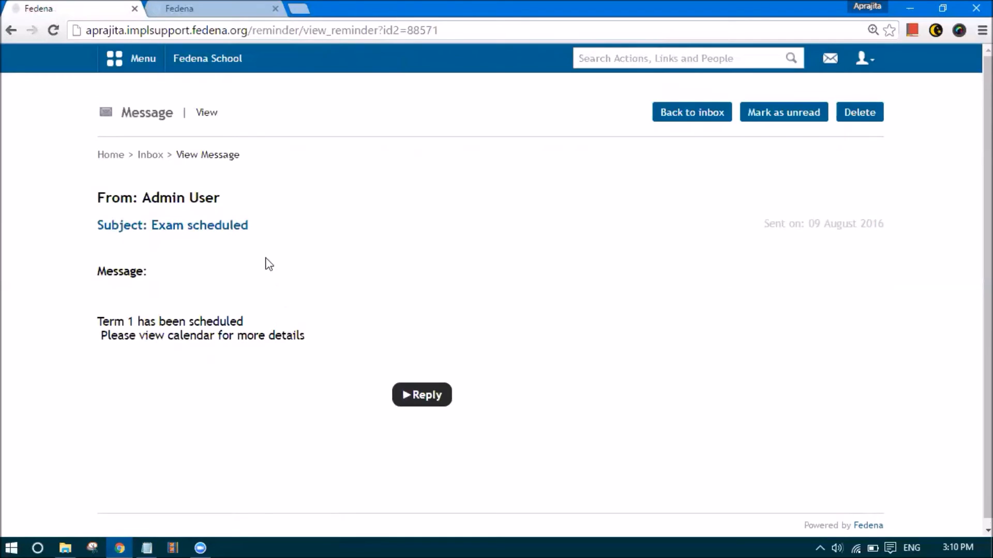
pyautogui.click(828, 62)
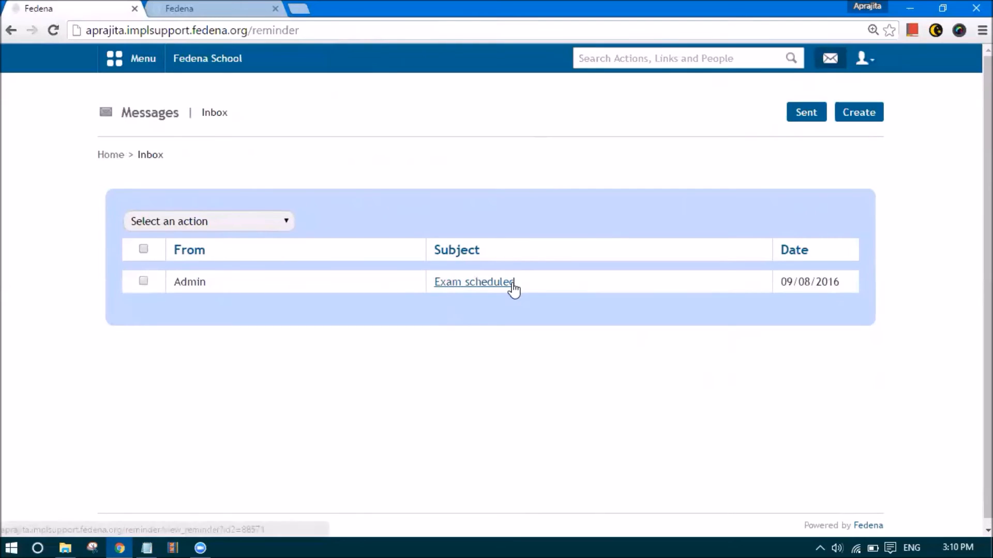
# Open the student's Term 1 exam report from the Reports Center under Academics
pyautogui.click(130, 58)
pyautogui.click(220, 99)
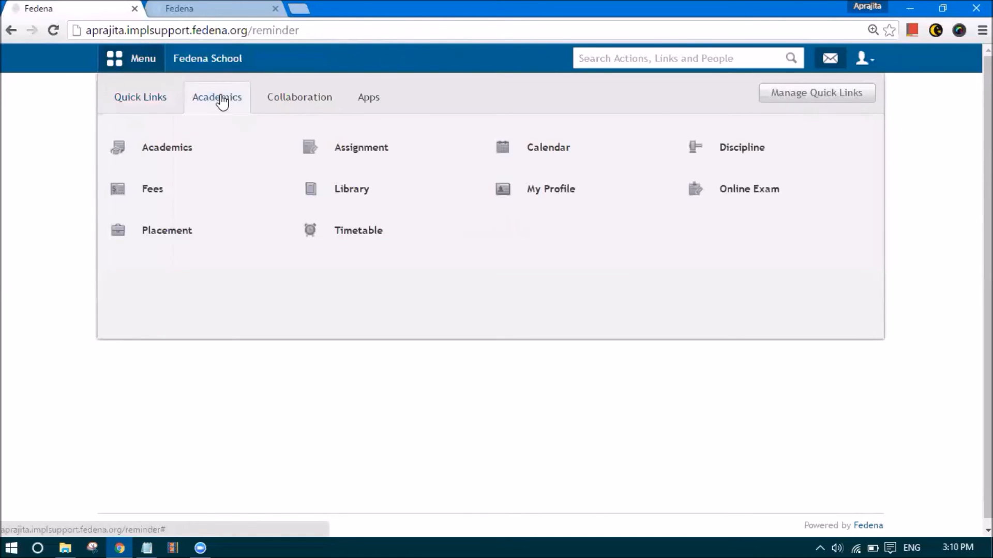
pyautogui.click(177, 154)
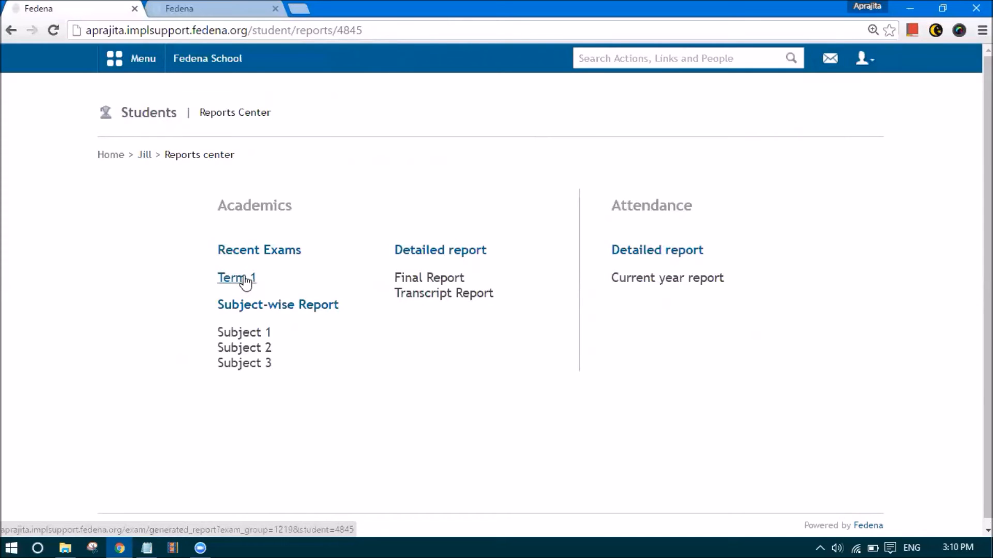
pyautogui.click(245, 280)
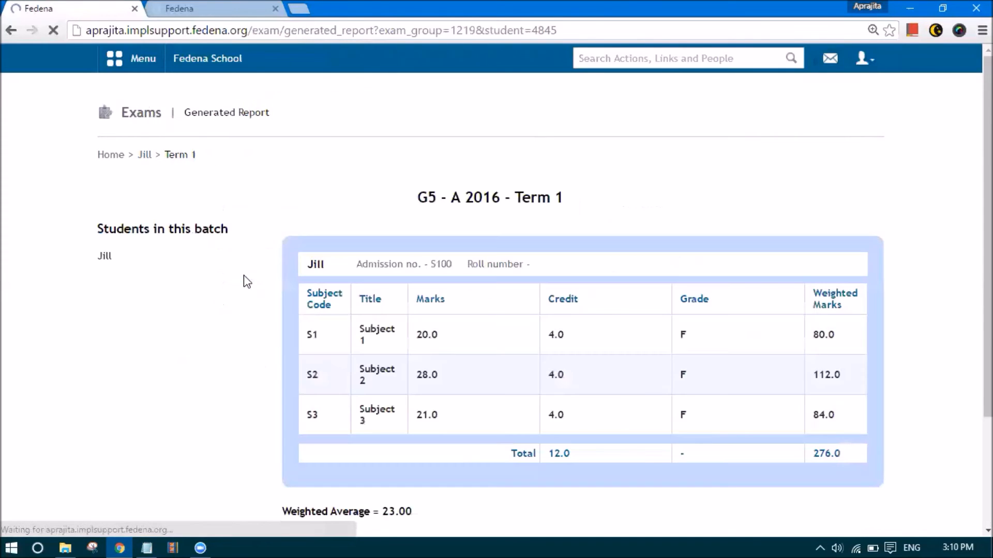
pyautogui.scroll(-3, 279, 289)
pyautogui.scroll(2, 282, 268)
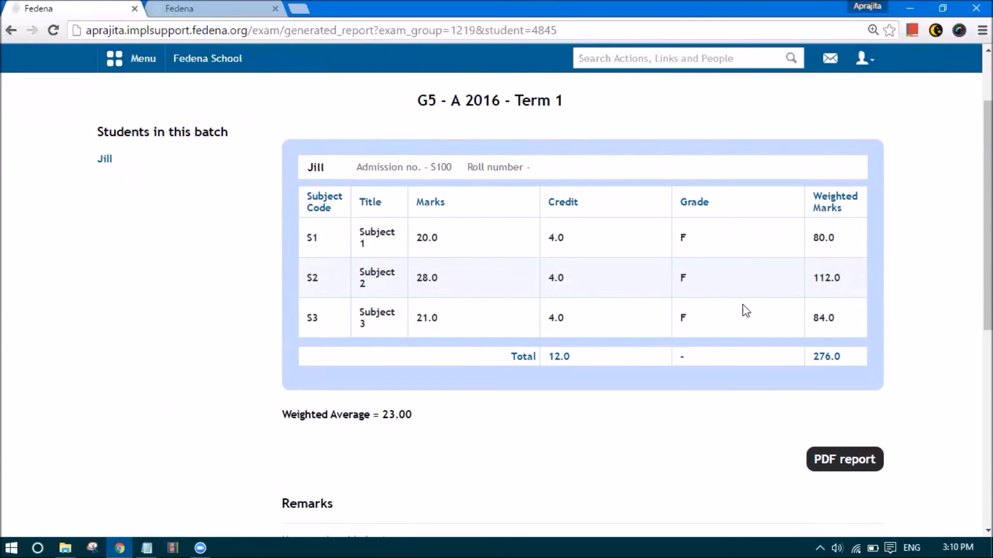
# Review the Weighted Marks column, the 276.0 weighted total and the 23.00 weighted average
pyautogui.moveTo(813, 201); pyautogui.dragTo(847, 209)
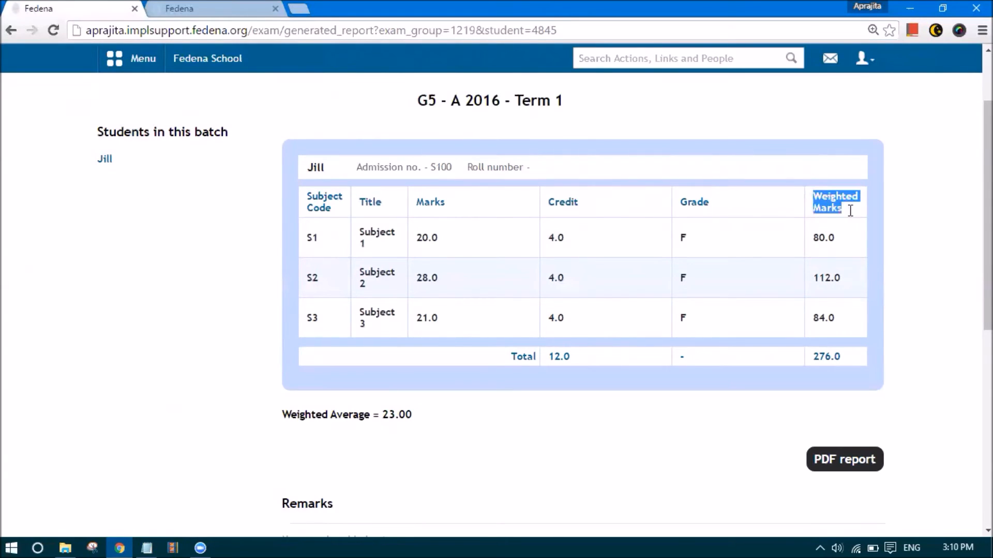
pyautogui.click(834, 205)
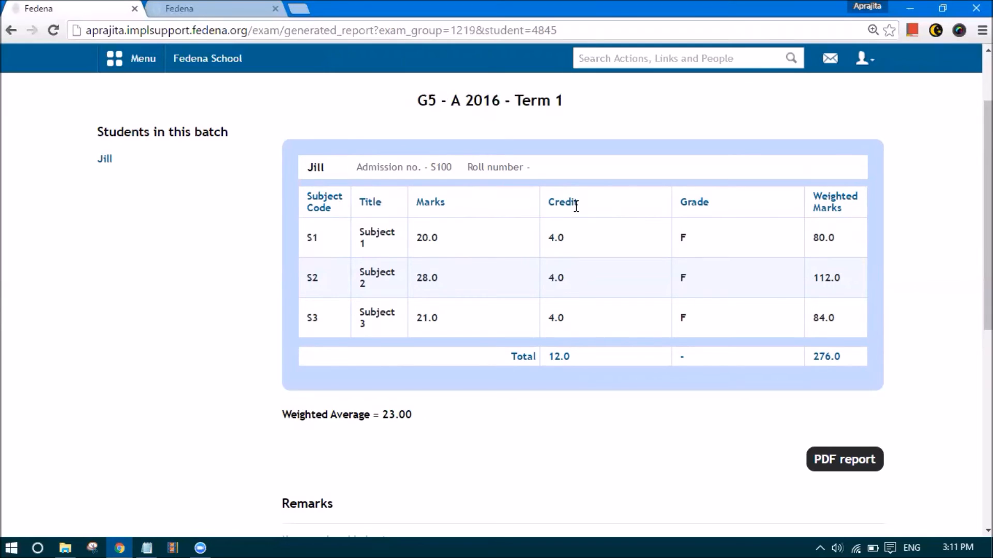
pyautogui.scroll(-1, 576, 206)
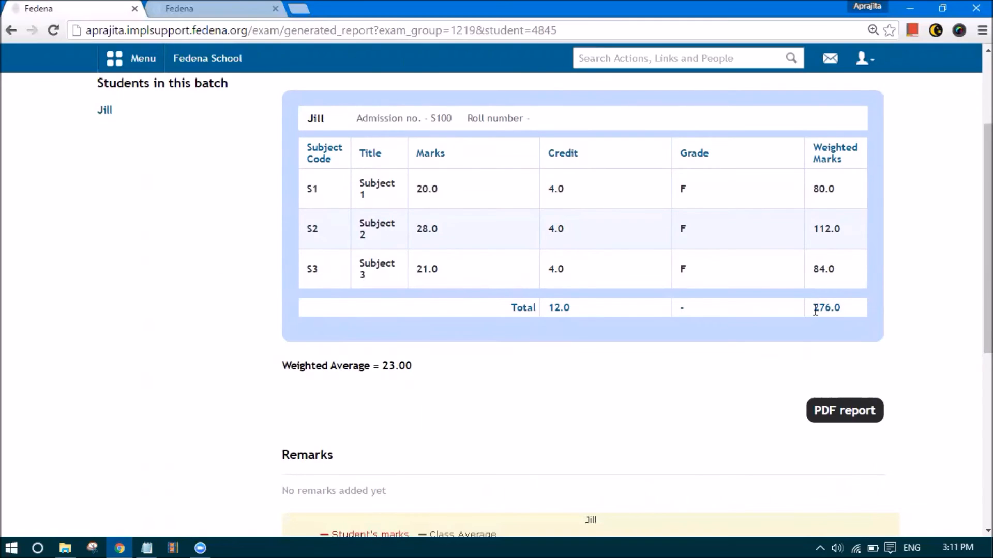
pyautogui.moveTo(831, 310); pyautogui.dragTo(843, 308)
pyautogui.moveTo(384, 366); pyautogui.dragTo(416, 366)
pyautogui.click(462, 382)
pyautogui.scroll(-3, 463, 385)
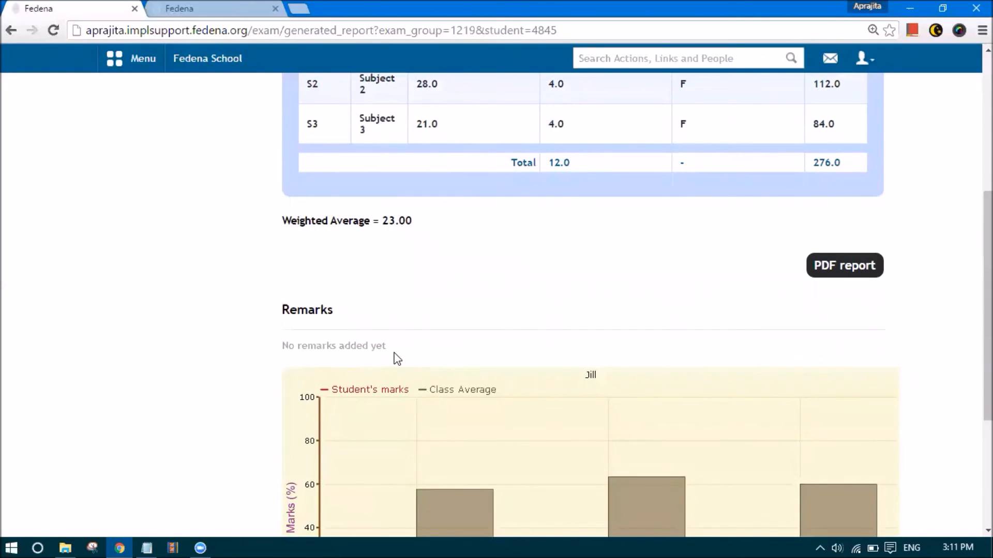
pyautogui.scroll(-3, 396, 357)
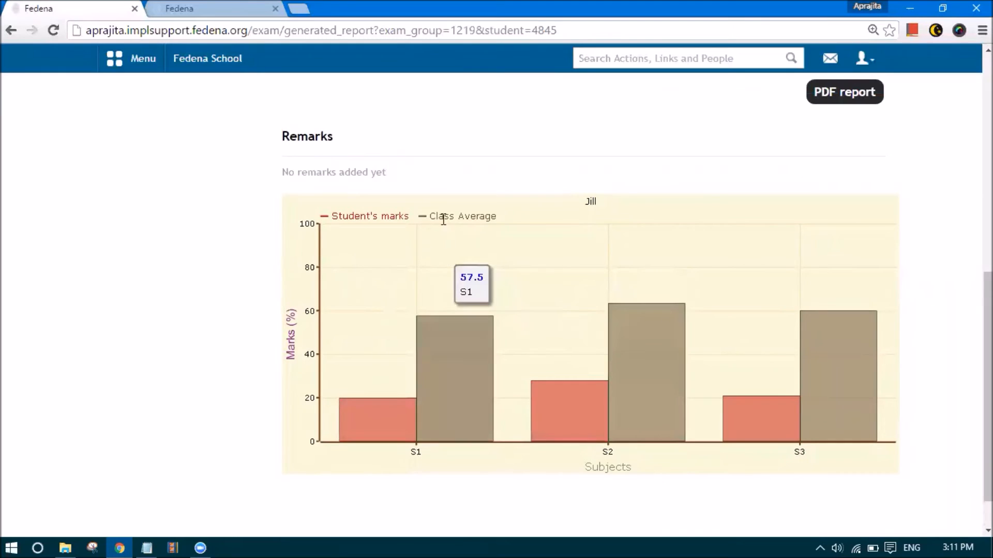
pyautogui.scroll(8, 538, 319)
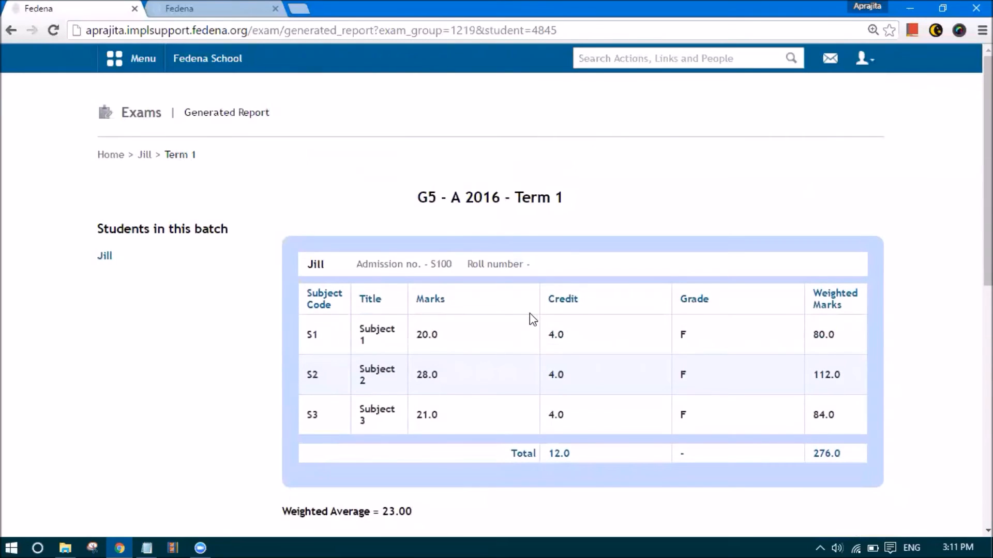
# Navigate from the student profile through Academics back to the Reports Center
pyautogui.click(144, 154)
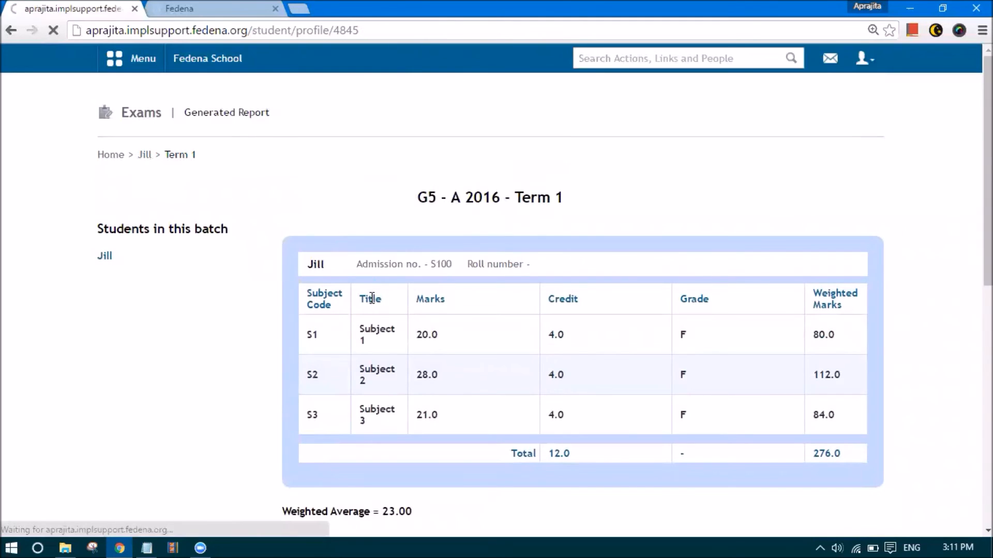
pyautogui.click(132, 60)
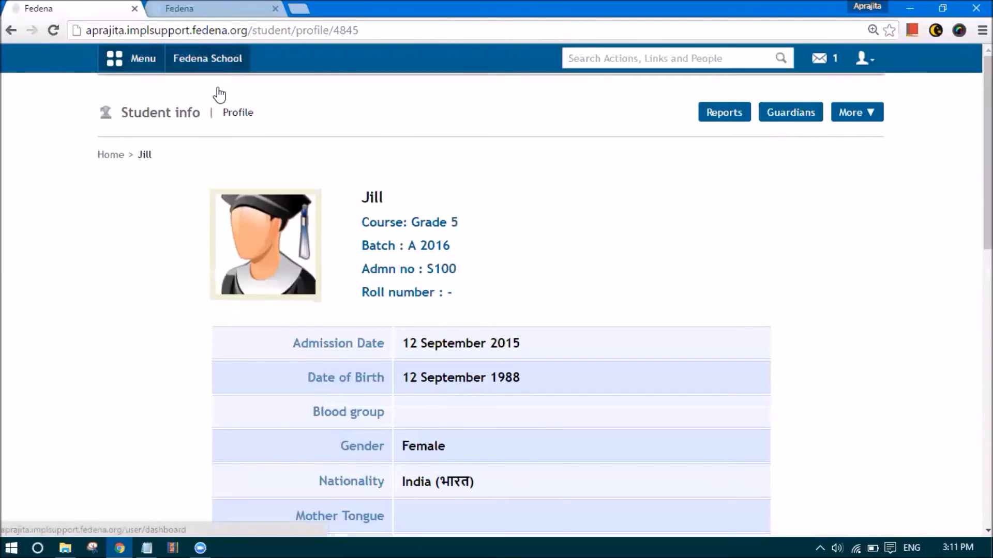
pyautogui.click(229, 97)
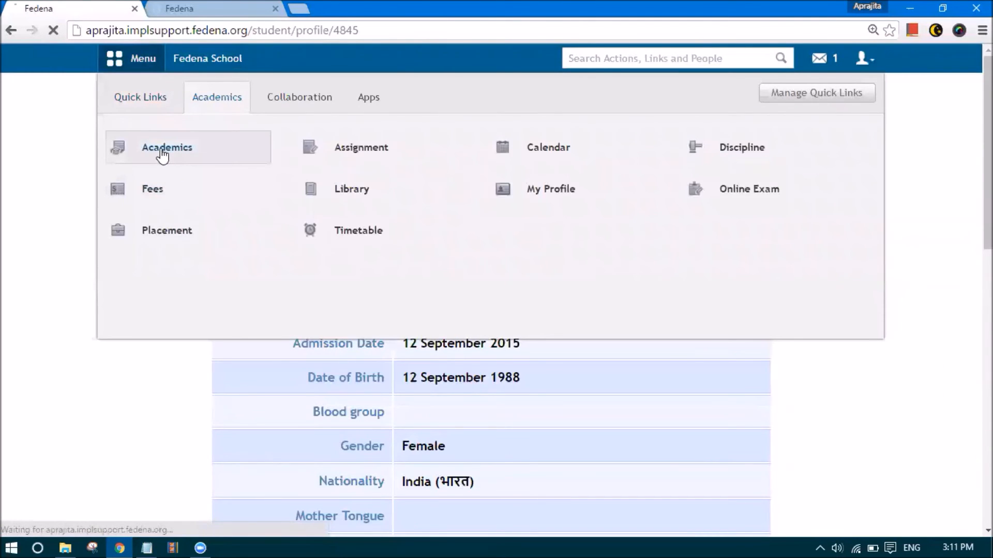
pyautogui.click(161, 155)
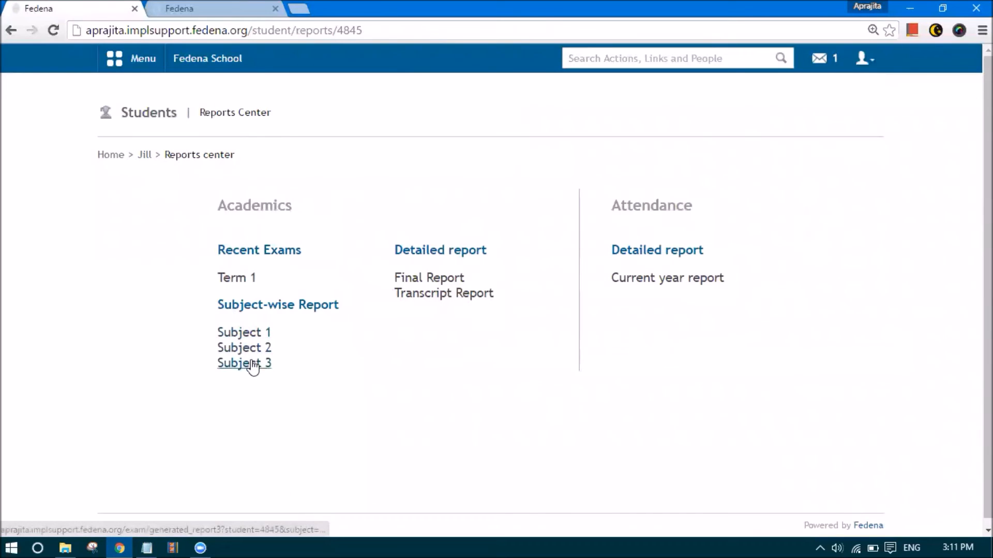
# Check a subject-wise marks report and the Final Report showing 69.0 total, grade F
pyautogui.click(244, 333)
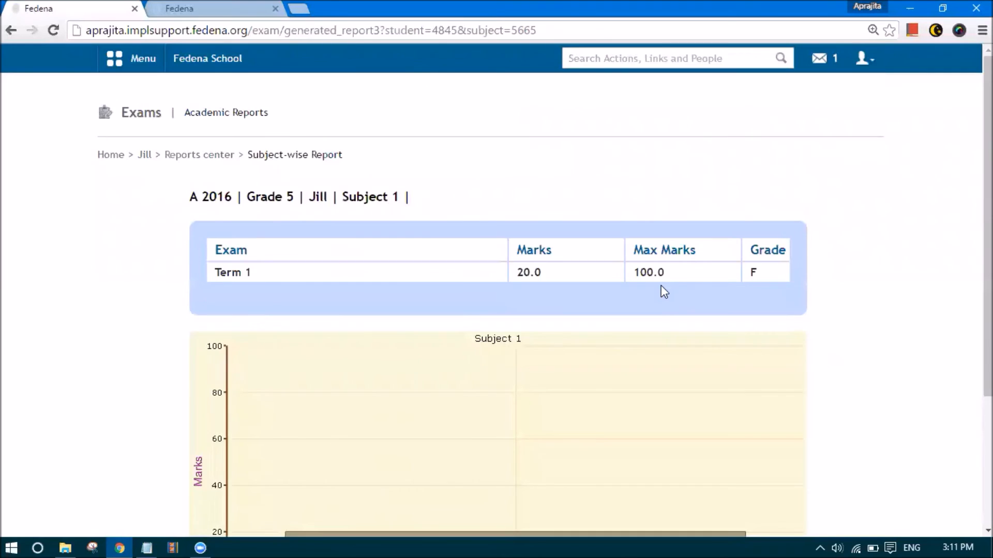
pyautogui.hotkey('alt', 'Left')
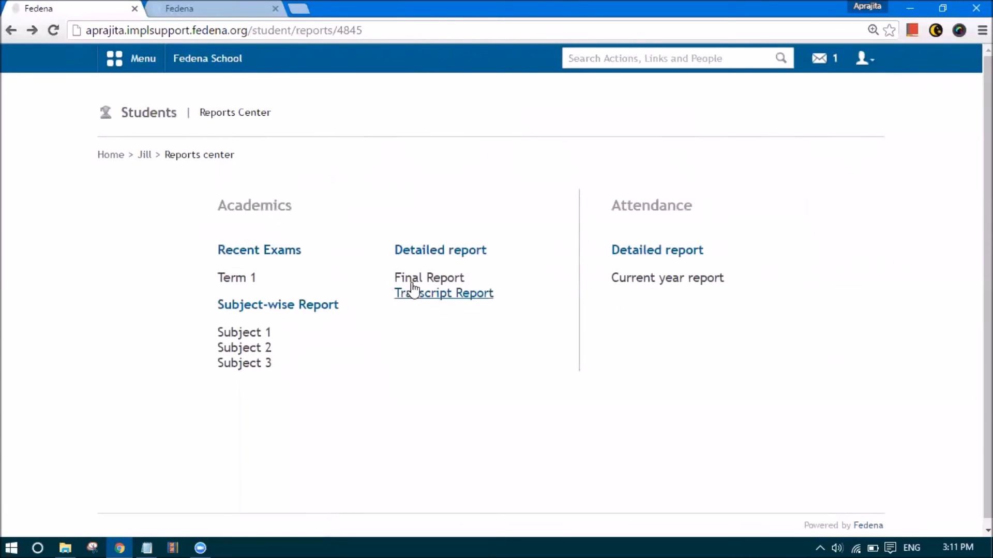
pyautogui.click(407, 279)
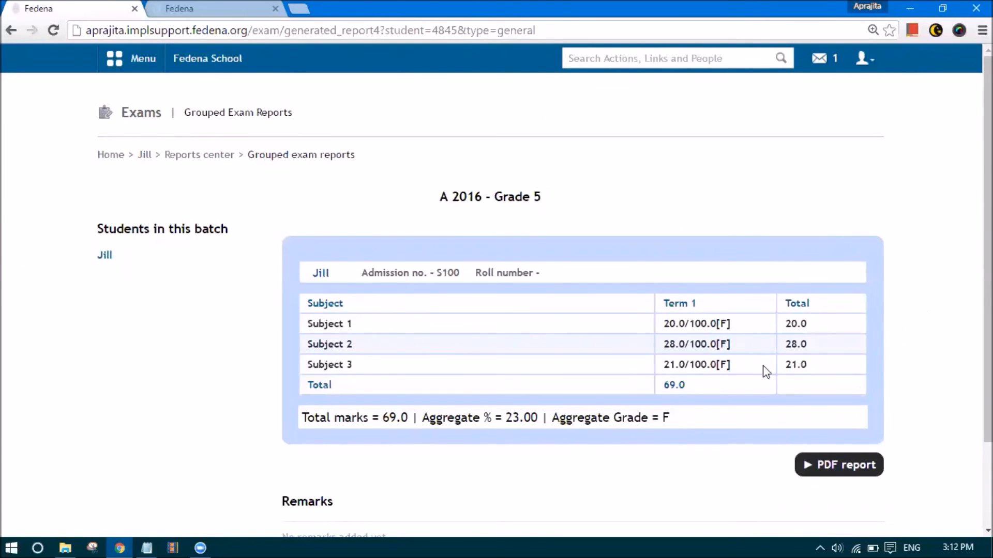
pyautogui.click(228, 155)
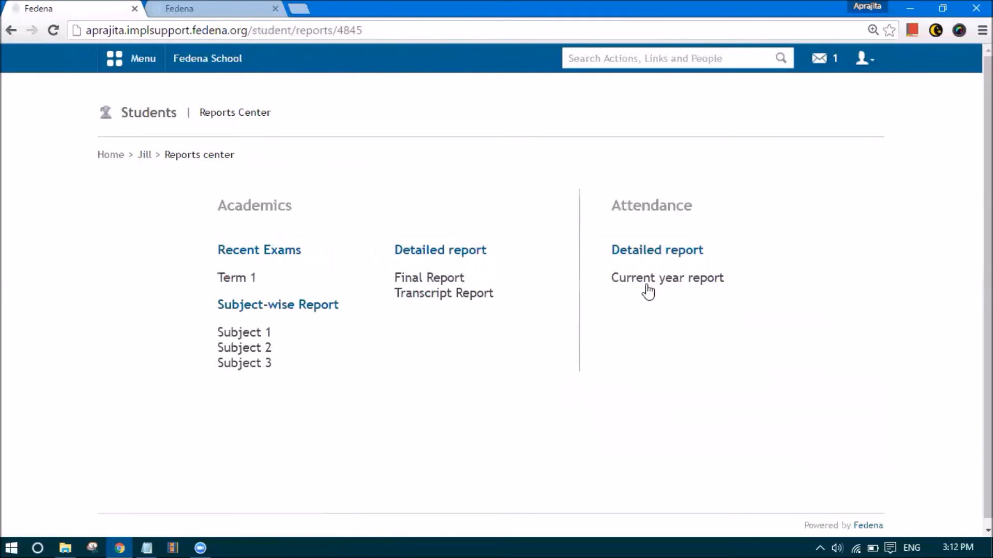
# View the current-year Overall attendance totals at 100.00%, then bring up the message inbox
pyautogui.click(647, 287)
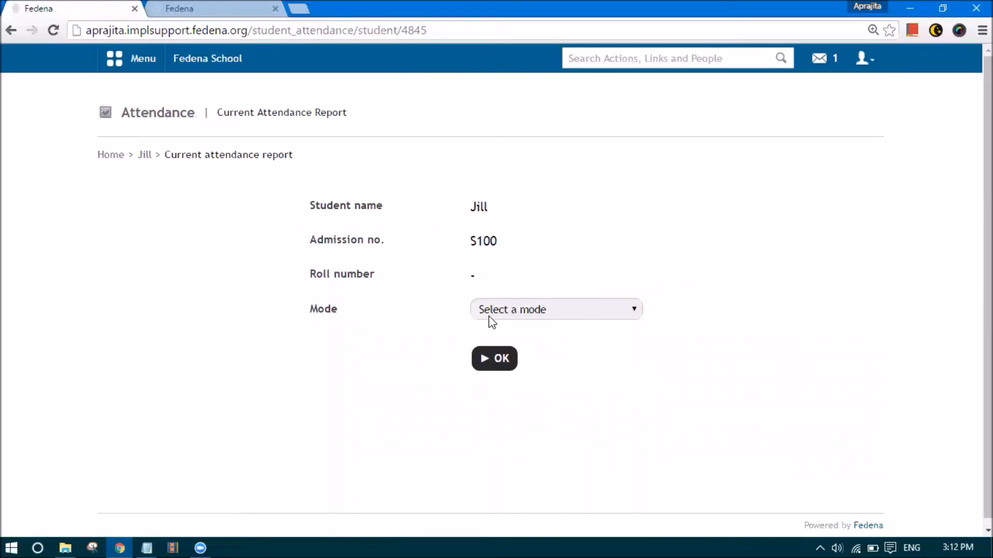
pyautogui.click(488, 316)
pyautogui.click(500, 355)
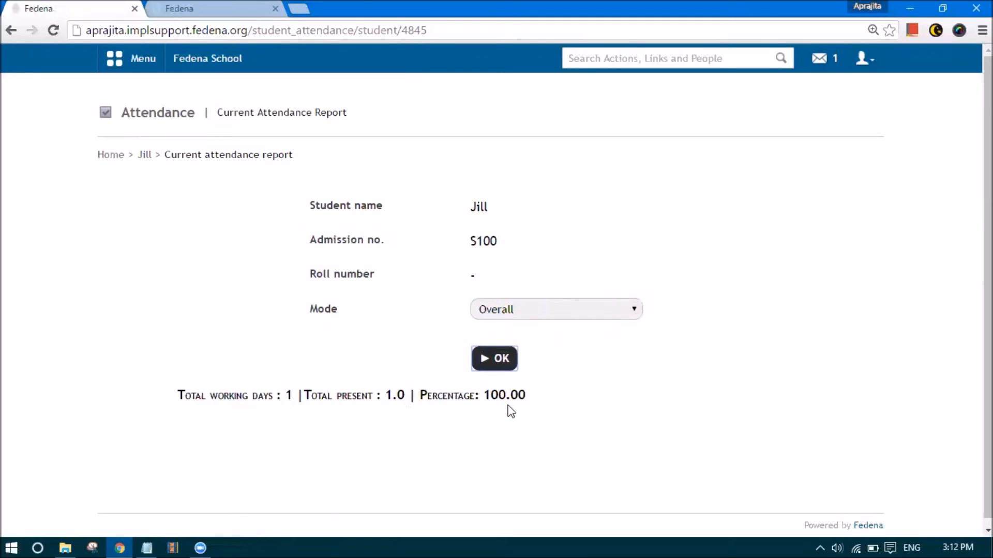
pyautogui.click(146, 156)
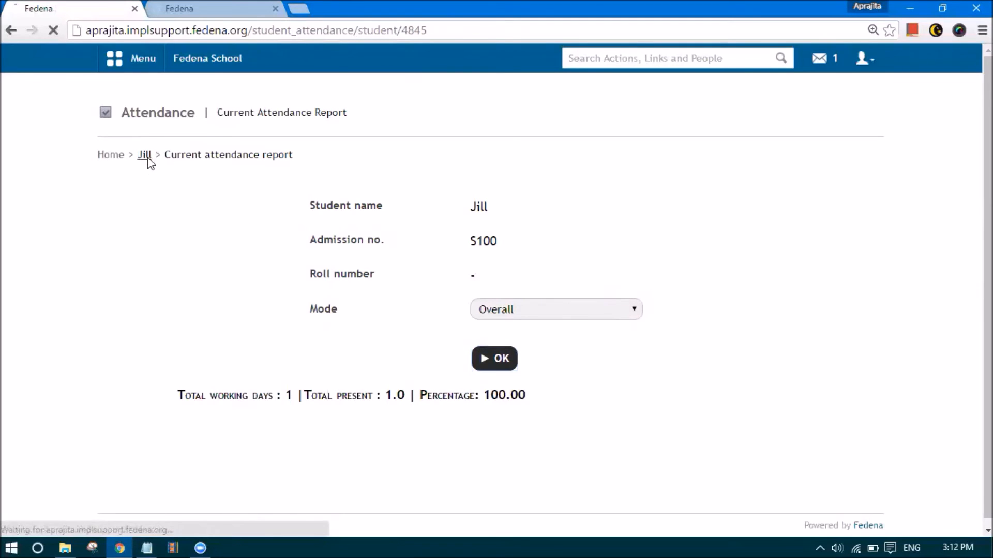
pyautogui.hotkey('alt', 'Left')
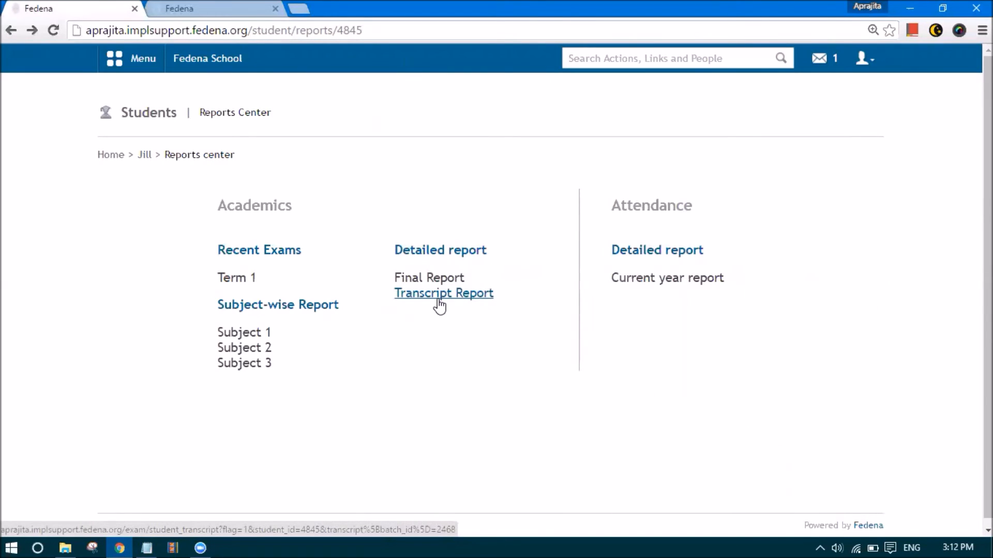
pyautogui.click(826, 58)
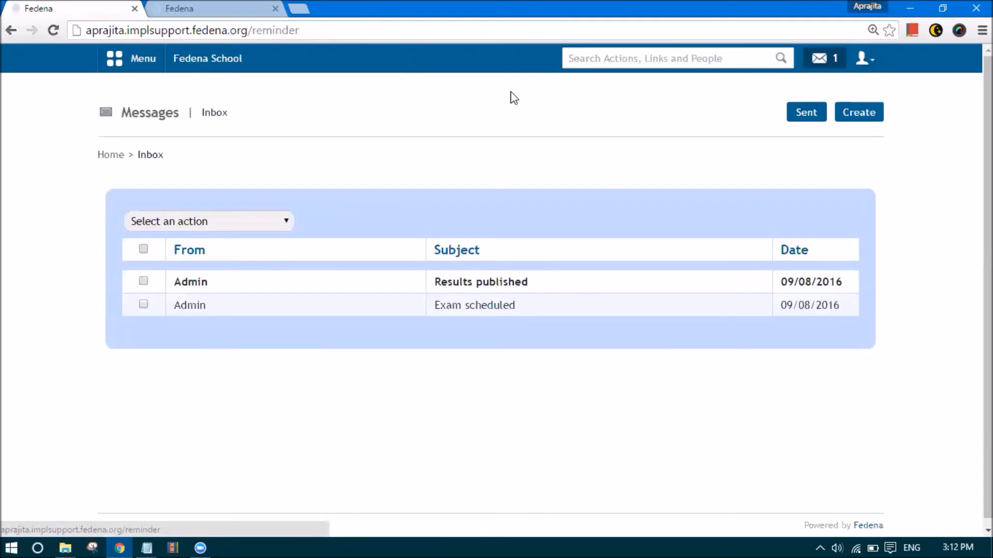
# Read the Results published message and log out of the student account
pyautogui.click(478, 288)
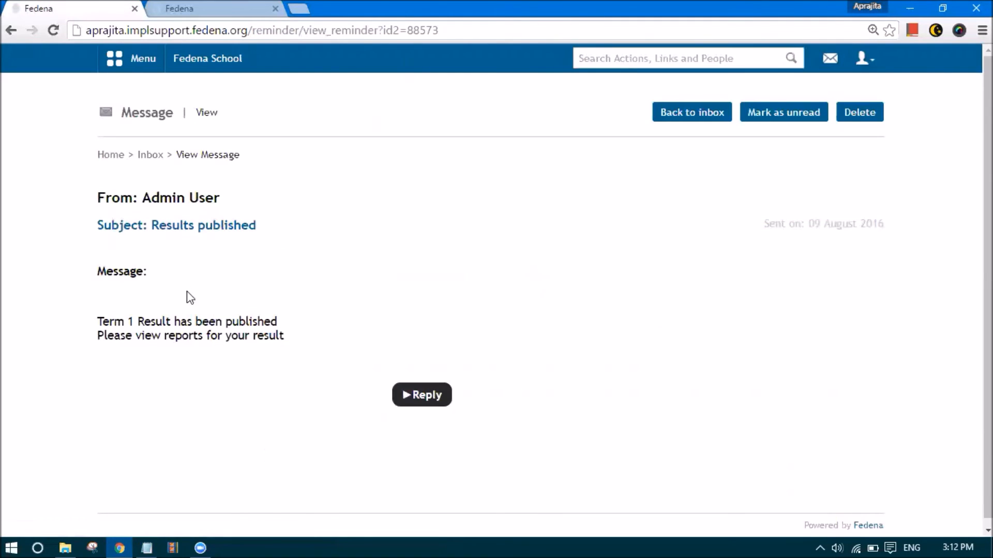
pyautogui.click(852, 65)
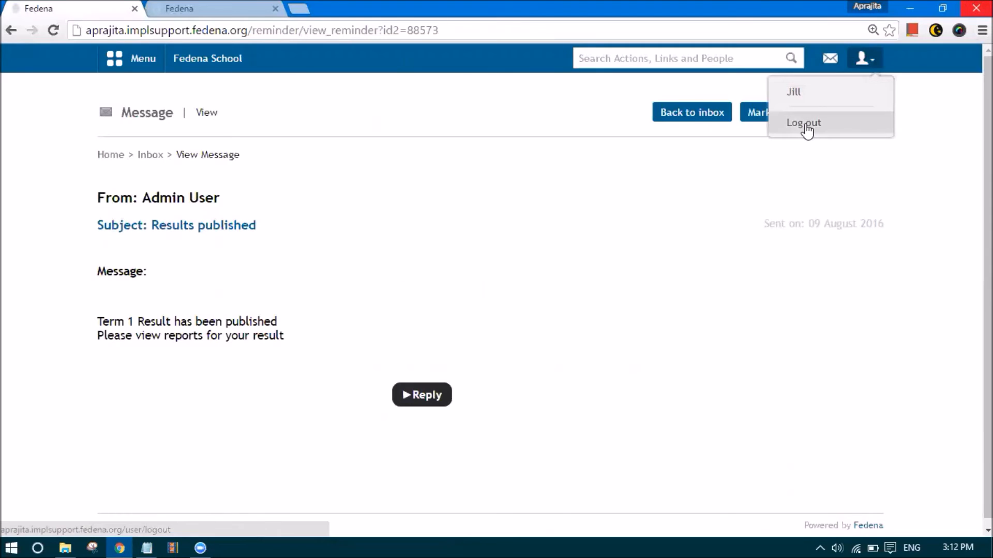
pyautogui.click(804, 131)
# Sign in with the administrator credentials and expand the Academics menu
pyautogui.write('admin')
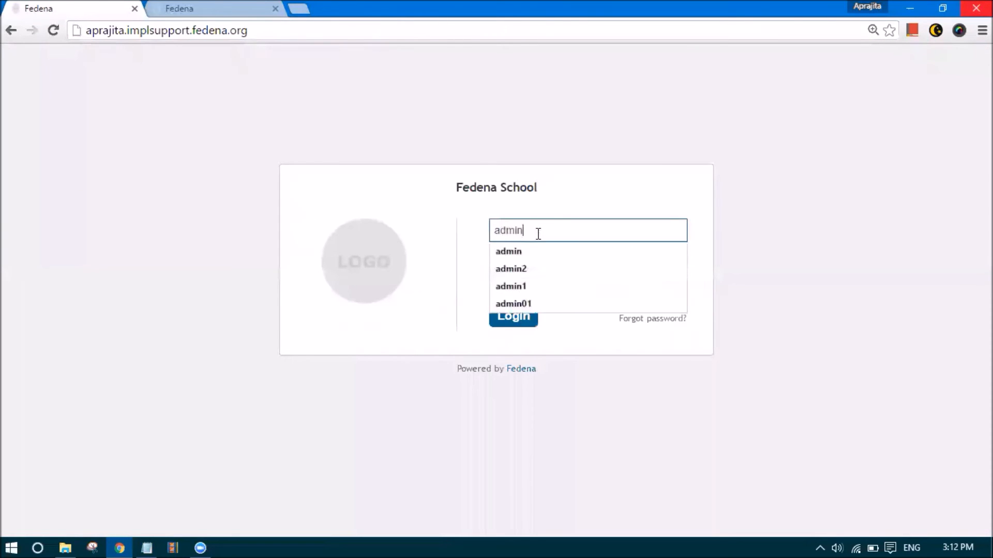
pyautogui.press('Tab')
pyautogui.write('a')
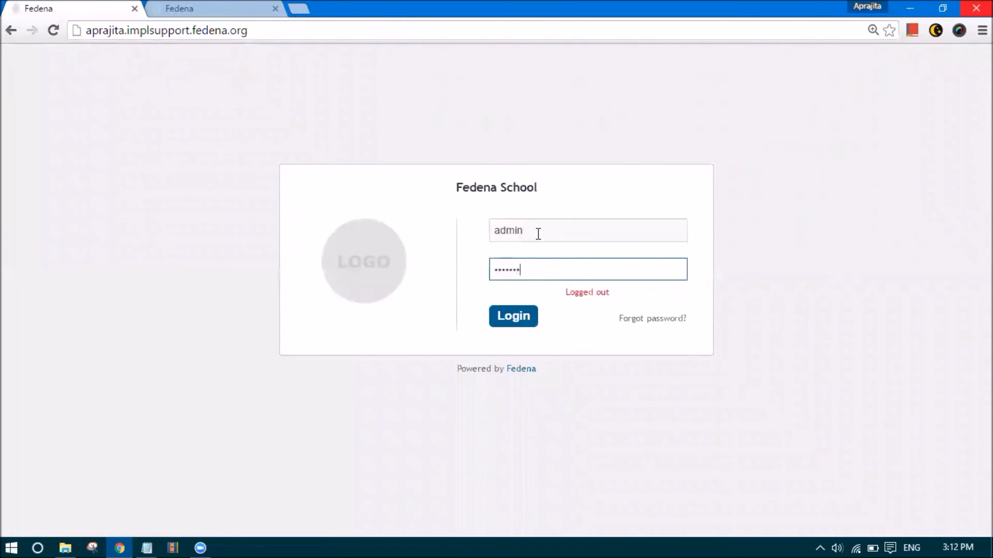
pyautogui.press('Return')
pyautogui.click(131, 60)
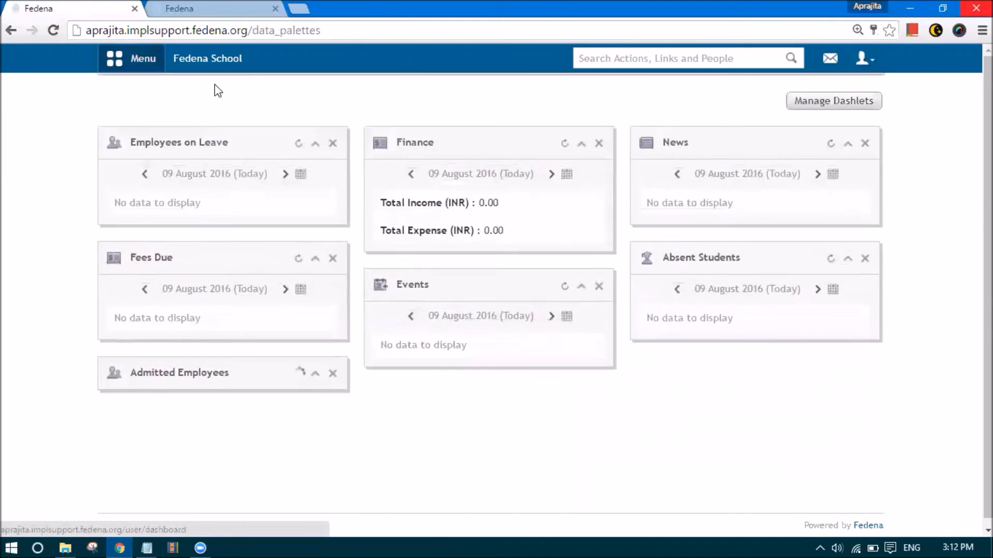
pyautogui.click(224, 96)
# Create a Marks and Grades exam group 'Term 2' for Grade 5, batch G5 - A 2016
pyautogui.click(343, 187)
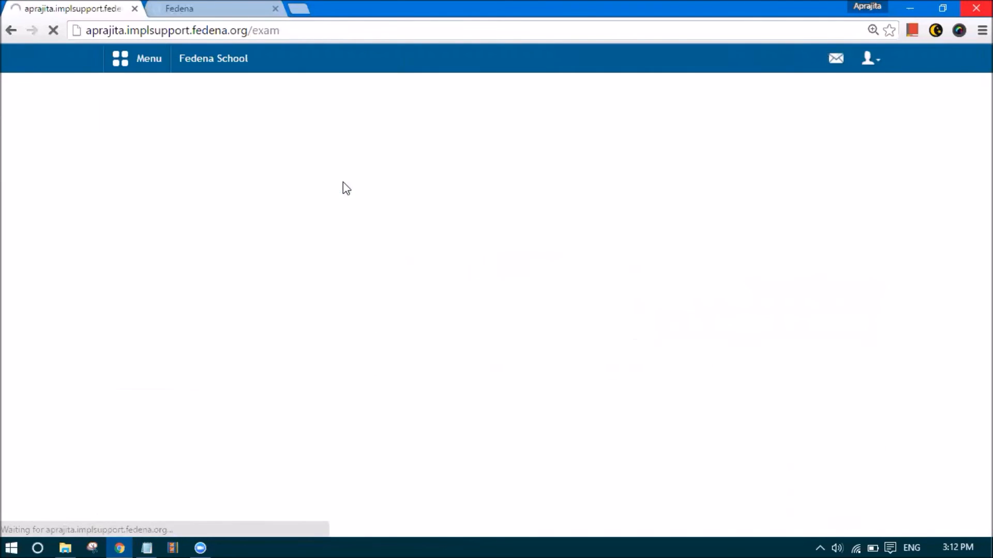
pyautogui.click(528, 207)
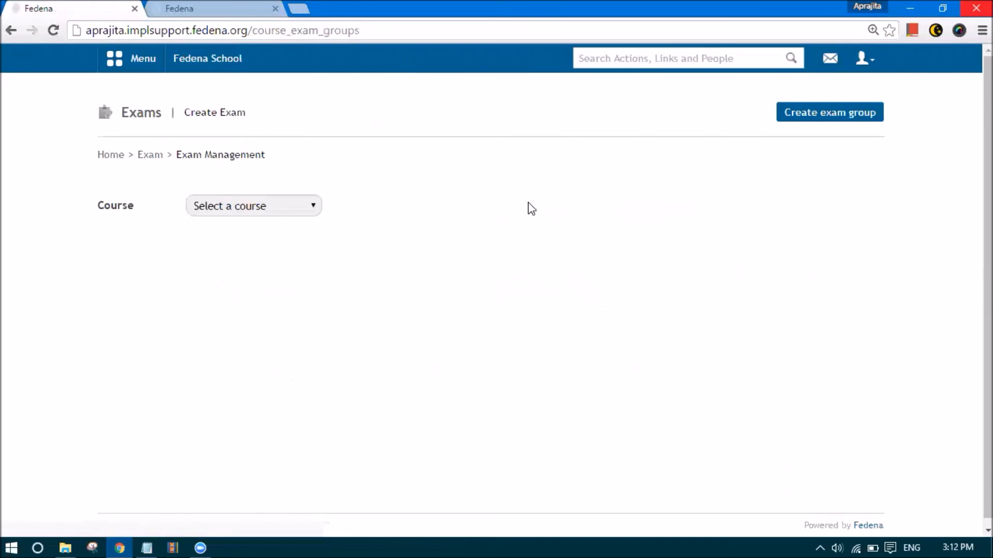
pyautogui.click(874, 120)
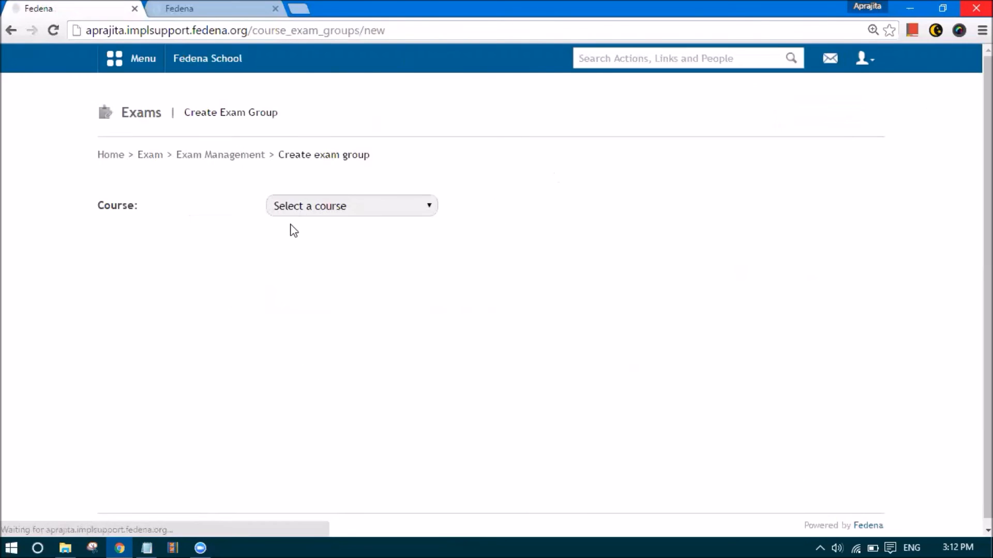
pyautogui.click(307, 207)
pyautogui.click(339, 348)
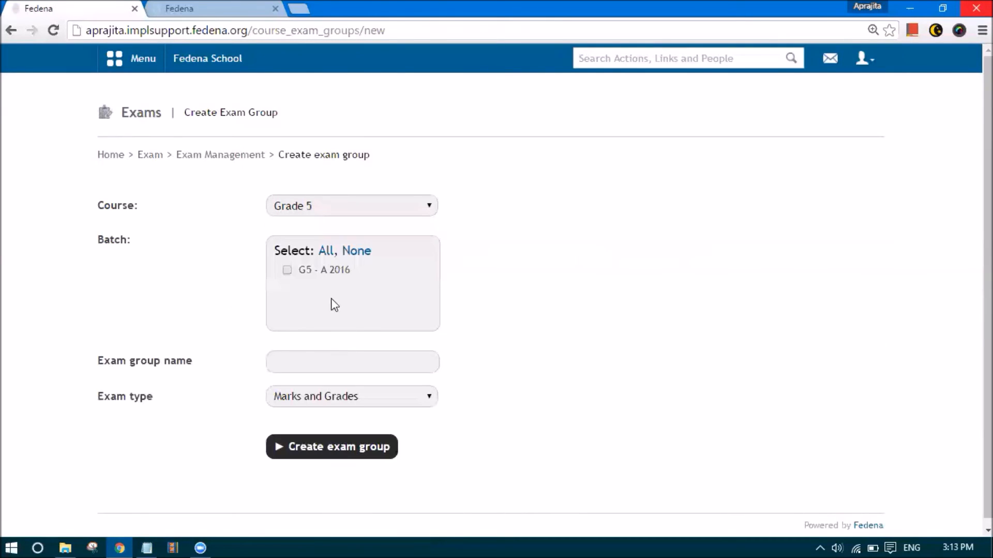
pyautogui.click(302, 359)
pyautogui.write('Term 2')
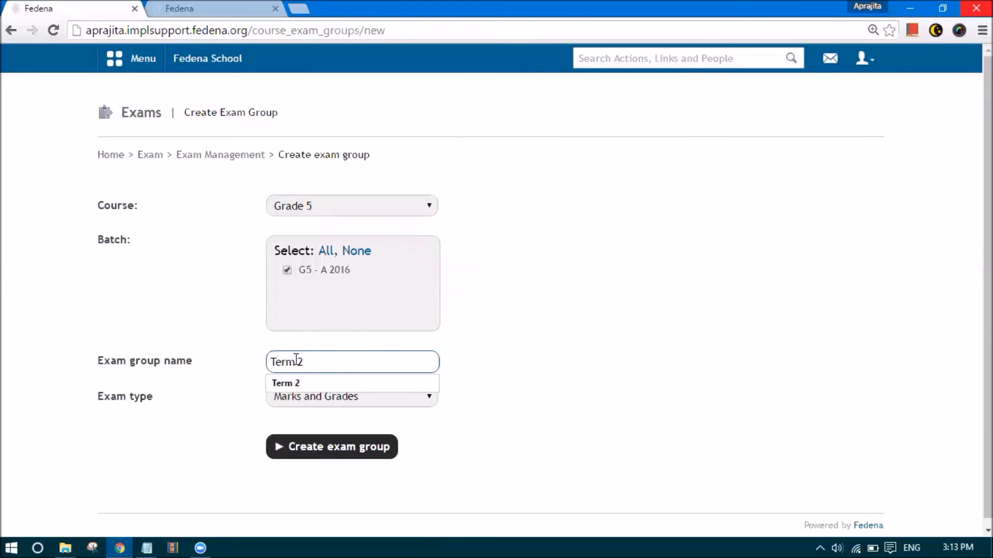
pyautogui.click(295, 453)
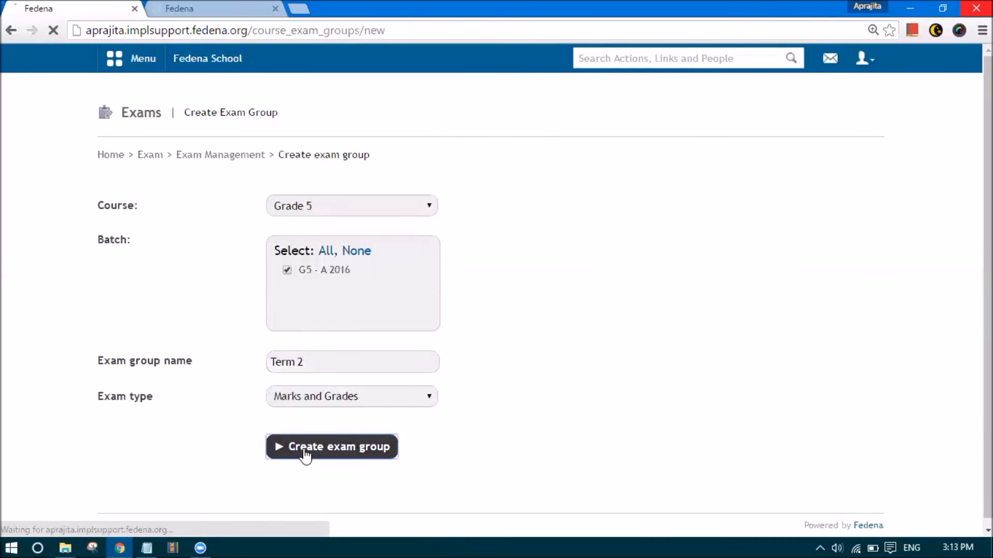
pyautogui.click(771, 412)
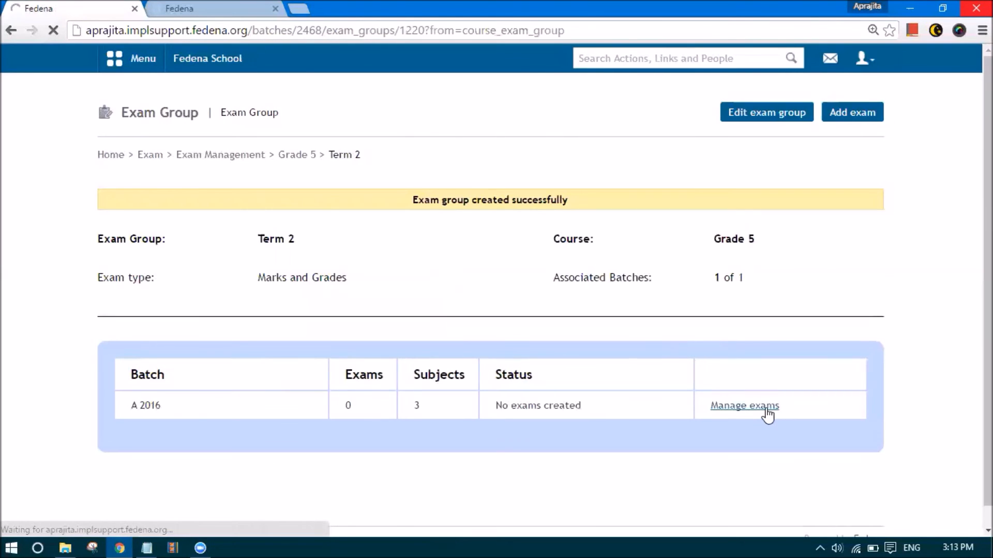
# Start adding Term 2 subject exams with maximum marks 100 and minimum marks 0
pyautogui.click(826, 119)
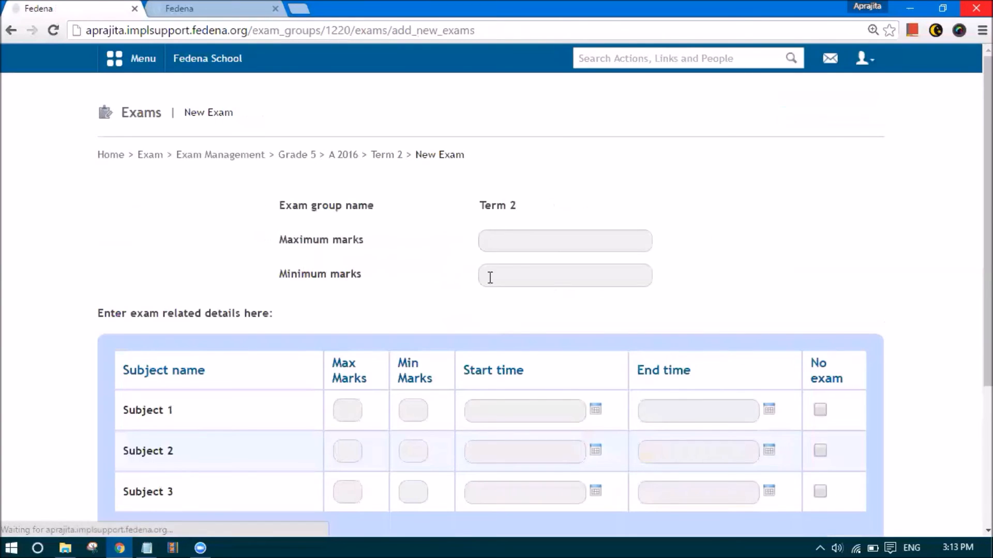
pyautogui.click(501, 232)
pyautogui.write('100')
pyautogui.click(512, 275)
pyautogui.write('0')
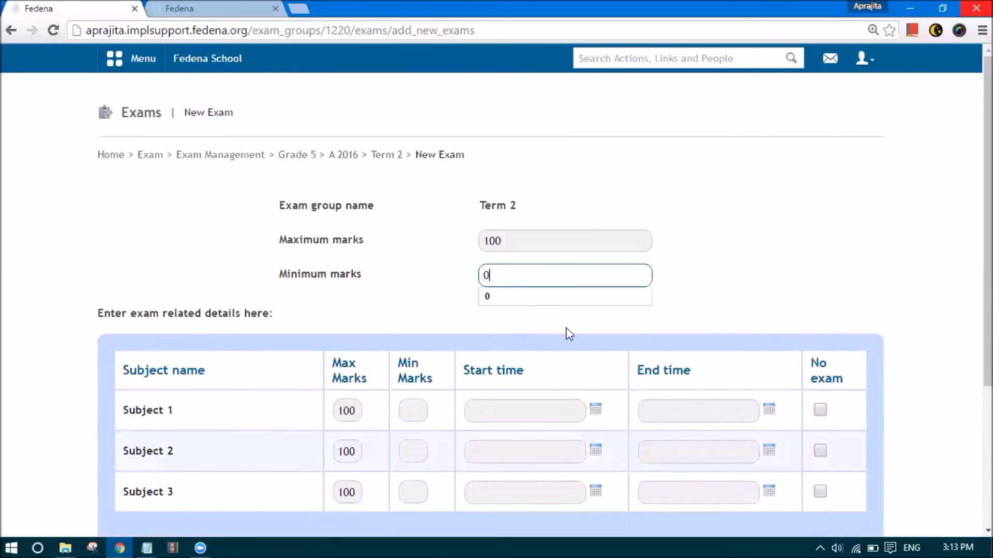
# Schedule Subjects 1, 2 and 3 on 16, 17 and 18 August 2016 respectively
pyautogui.click(595, 409)
pyautogui.scroll(-2, 563, 360)
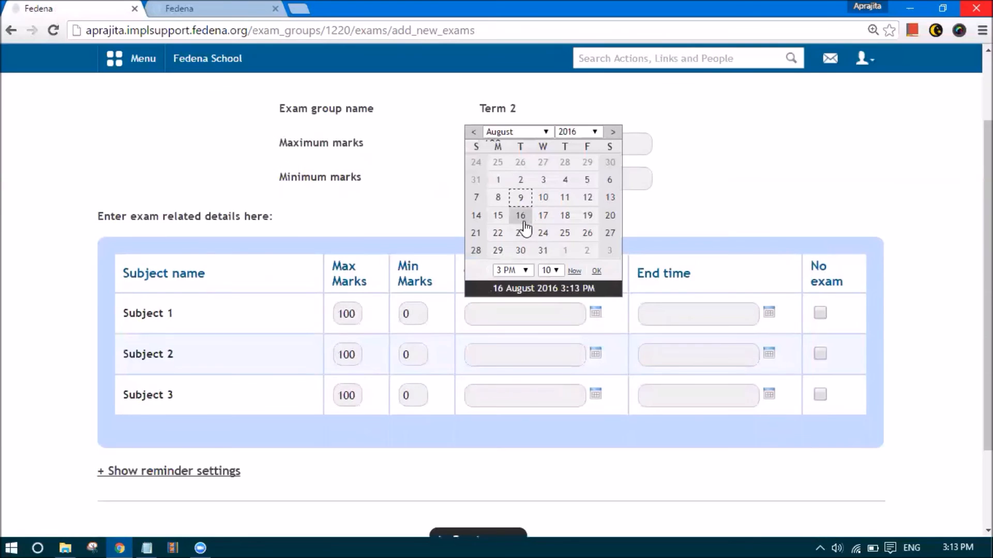
pyautogui.click(520, 215)
pyautogui.click(768, 313)
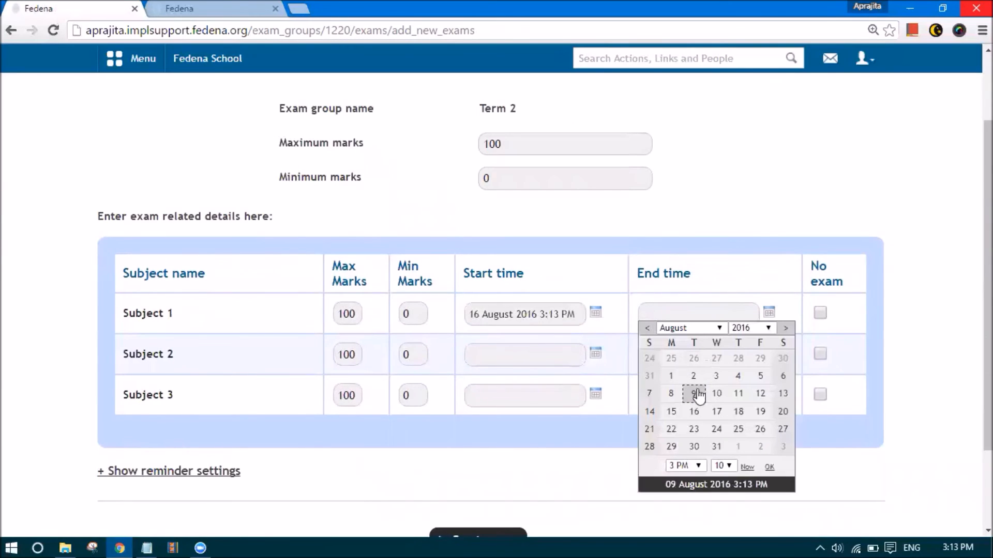
pyautogui.click(693, 412)
pyautogui.click(596, 354)
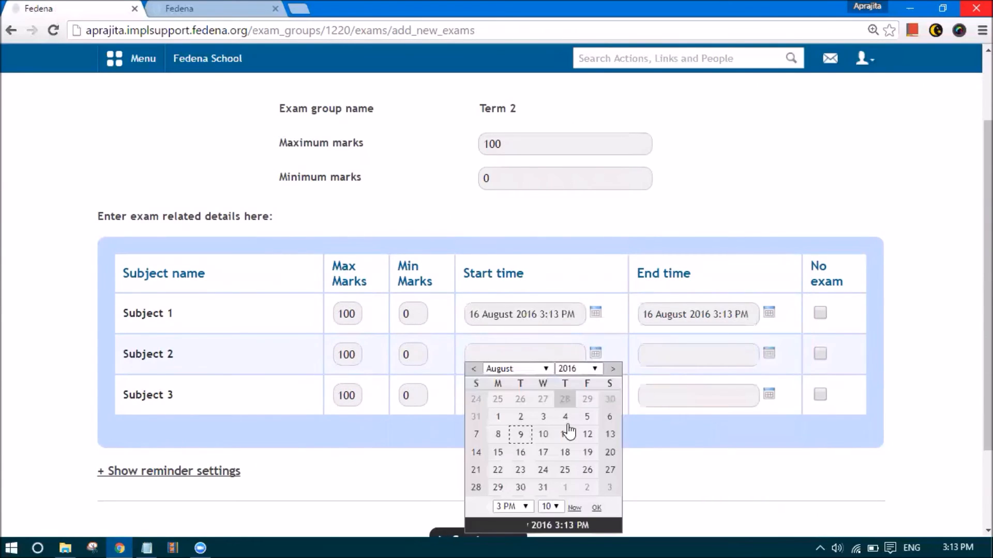
pyautogui.click(543, 452)
pyautogui.click(769, 354)
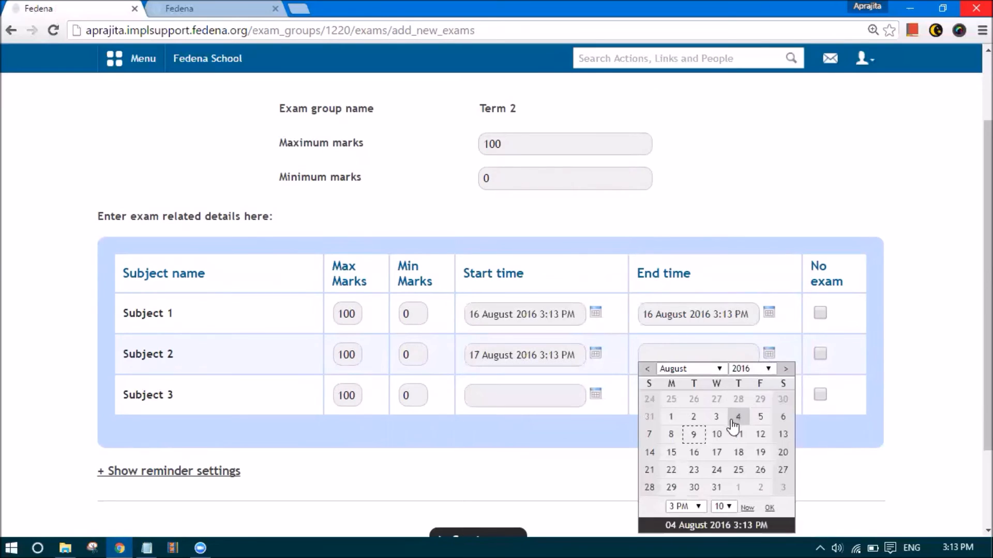
pyautogui.click(716, 452)
pyautogui.click(598, 395)
pyautogui.click(564, 297)
pyautogui.click(769, 394)
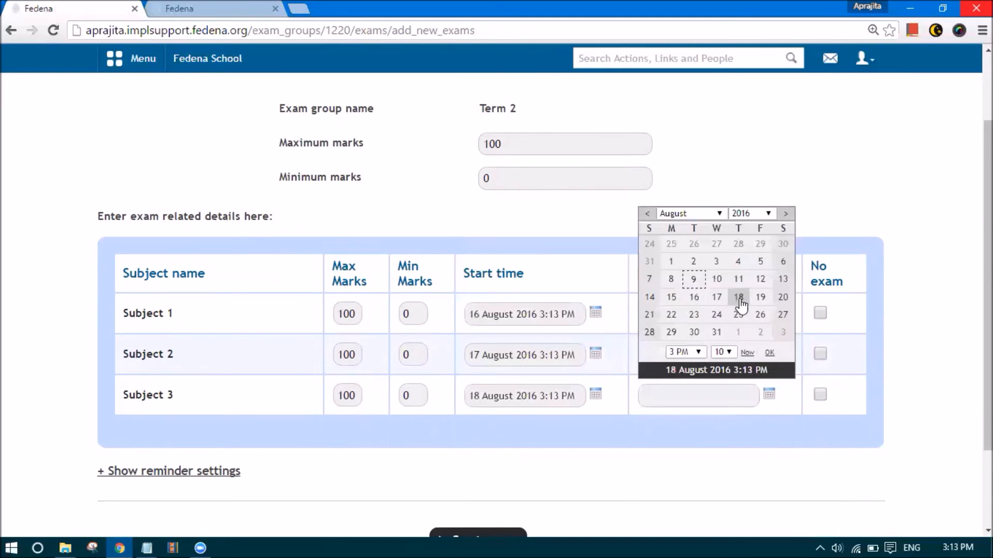
pyautogui.click(738, 300)
pyautogui.click(448, 434)
# Create the Term 2 subject exams and publish the exam schedule
pyautogui.scroll(-2, 447, 438)
pyautogui.click(468, 426)
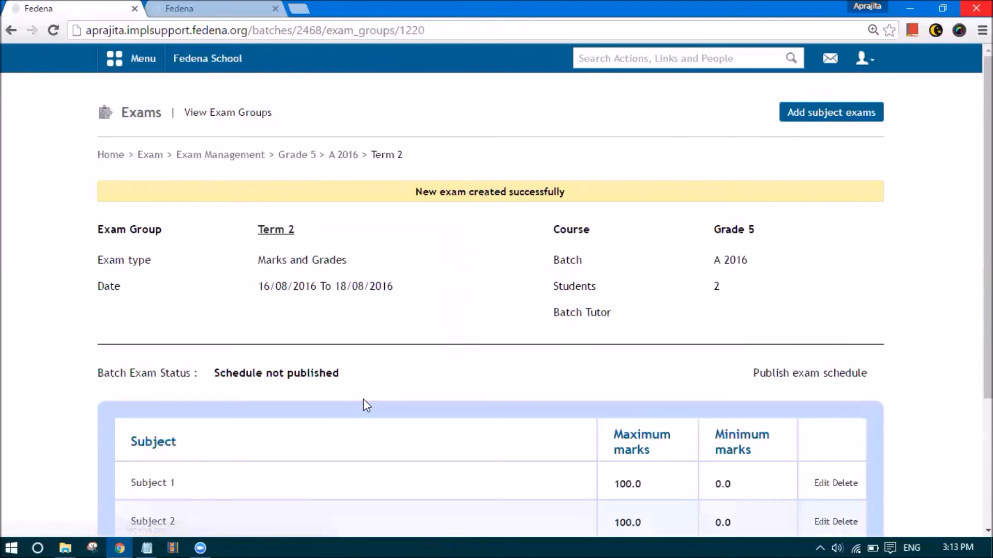
pyautogui.scroll(-3, 693, 290)
pyautogui.click(820, 230)
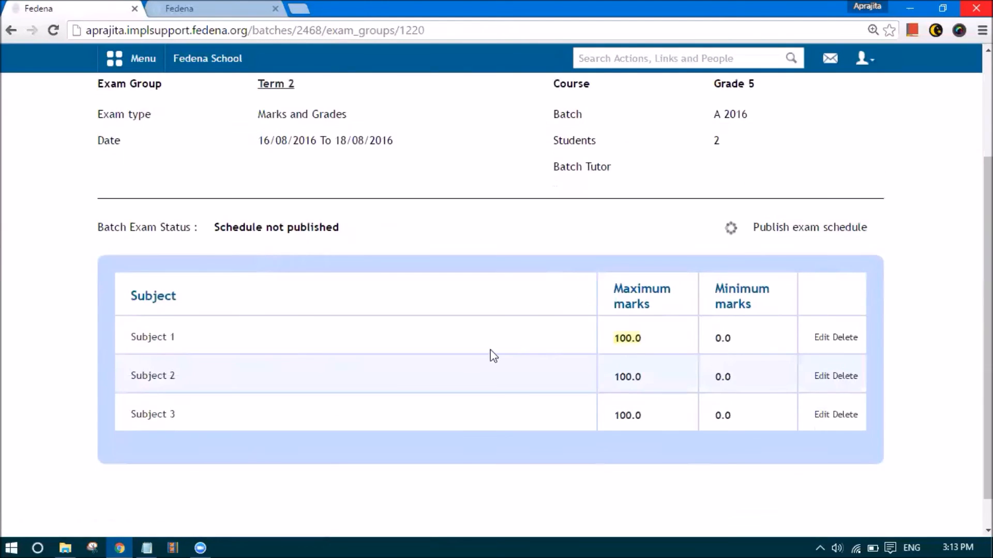
# Enter Term 2 Subject 1 marks of 99 and 22 for the two students
pyautogui.scroll(3, 476, 360)
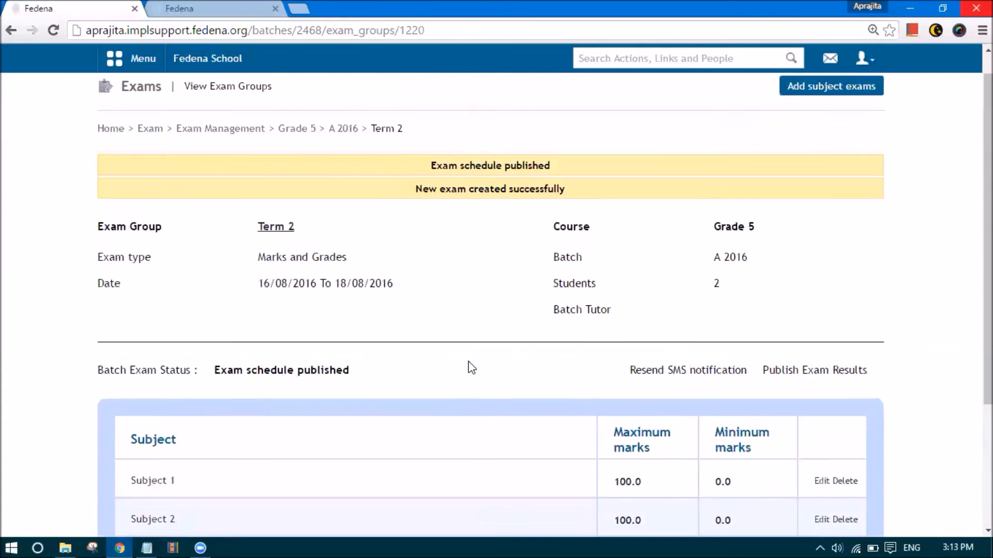
pyautogui.scroll(-3, 496, 324)
pyautogui.scroll(1, 404, 331)
pyautogui.scroll(-1, 172, 314)
pyautogui.click(136, 308)
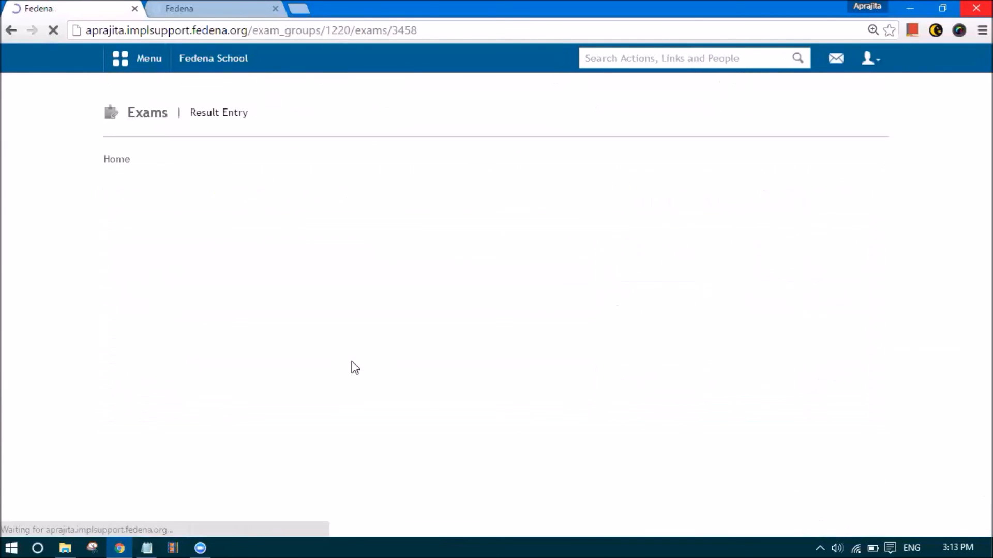
pyautogui.click(503, 267)
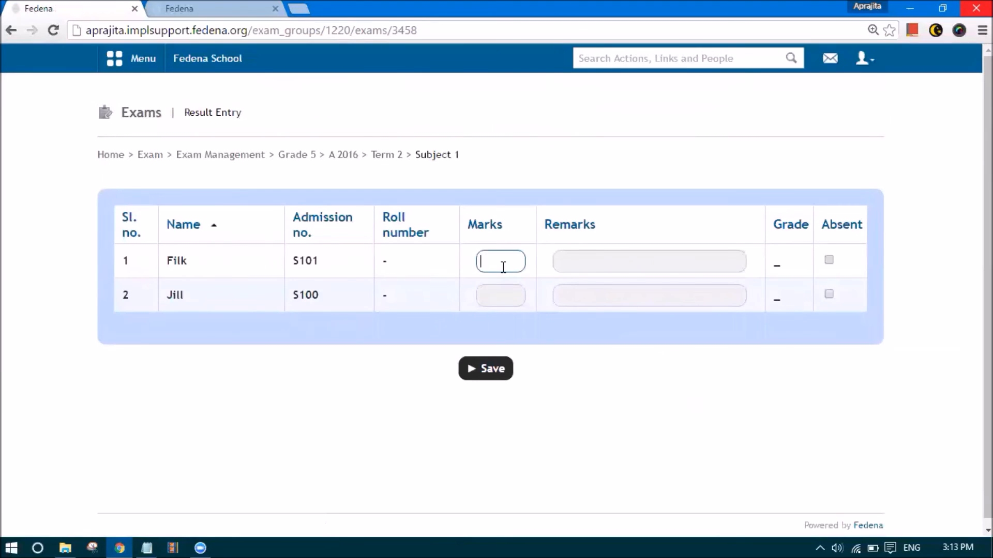
pyautogui.write('99')
pyautogui.click(503, 296)
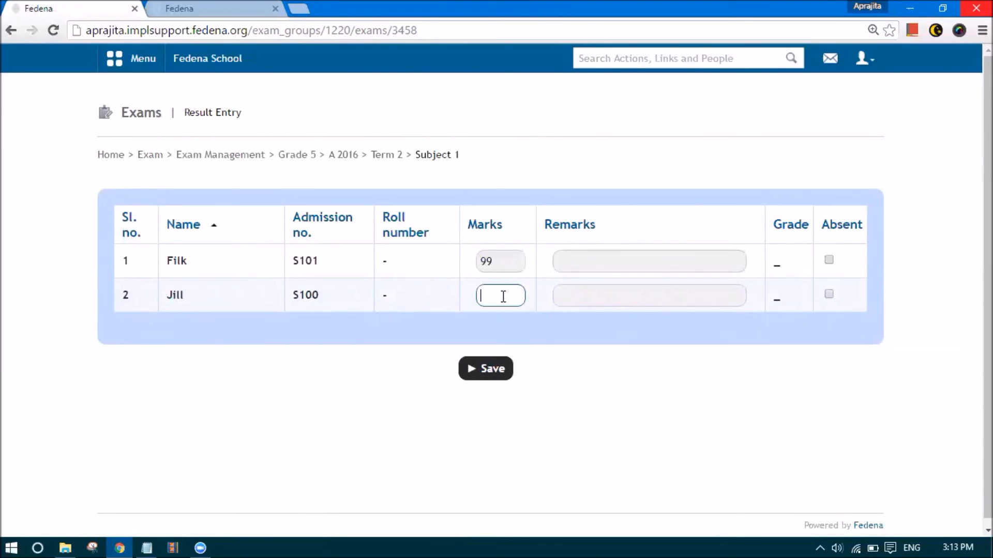
pyautogui.write('22')
# Set remarks Excellent and Can improve, save Subject 1, and return to the Term 2 group
pyautogui.click(591, 263)
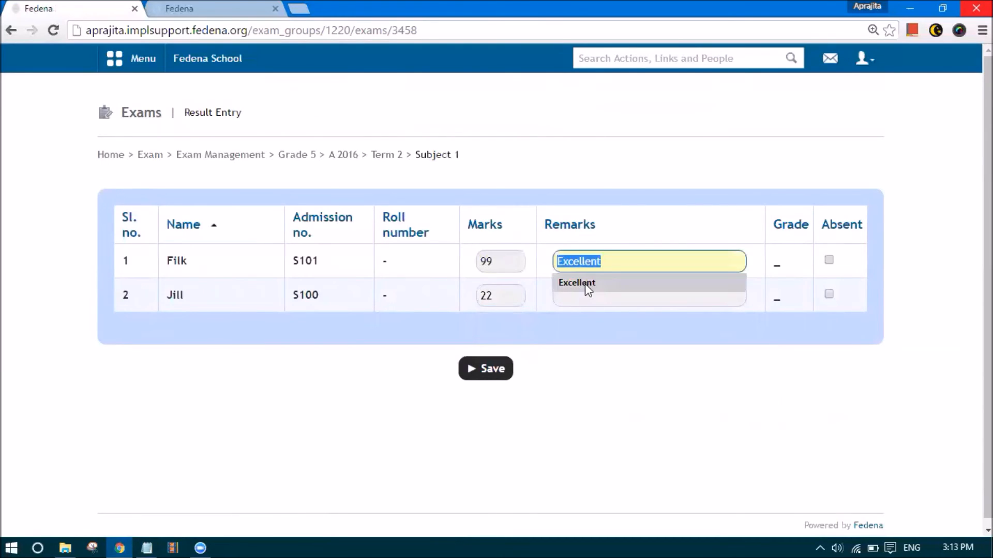
pyautogui.click(587, 288)
pyautogui.click(583, 298)
pyautogui.click(570, 317)
pyautogui.doubleClick(576, 303)
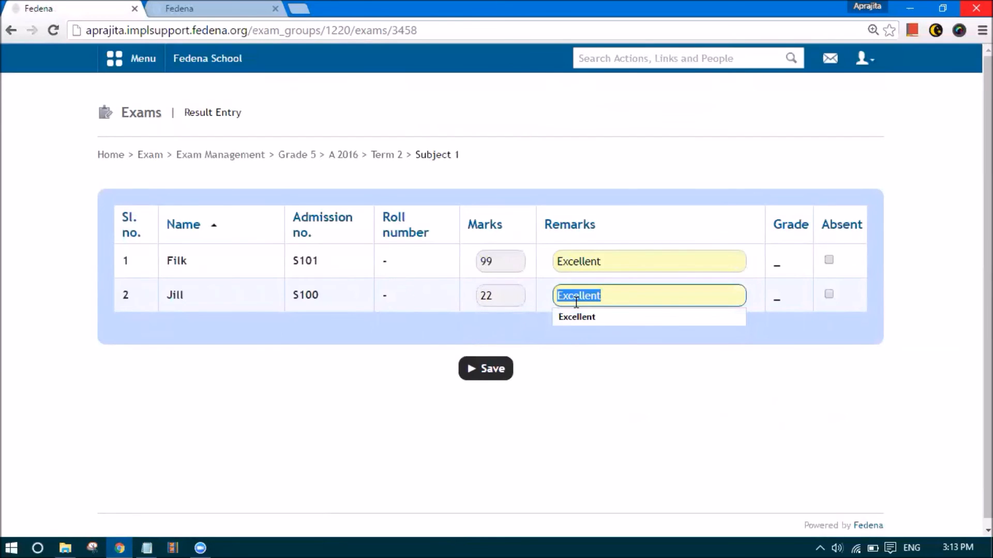
pyautogui.press('BackSpace')
pyautogui.click(581, 305)
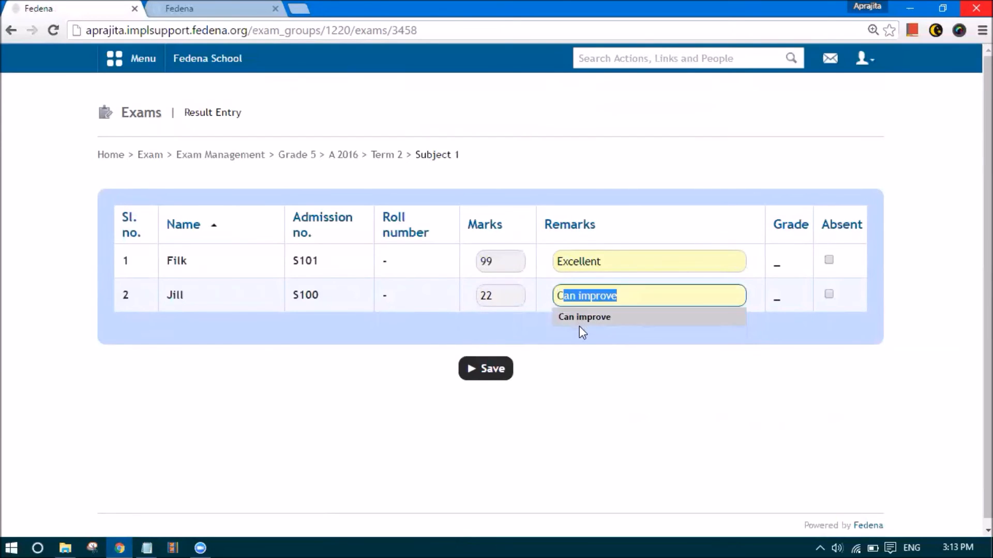
pyautogui.click(577, 326)
pyautogui.click(476, 374)
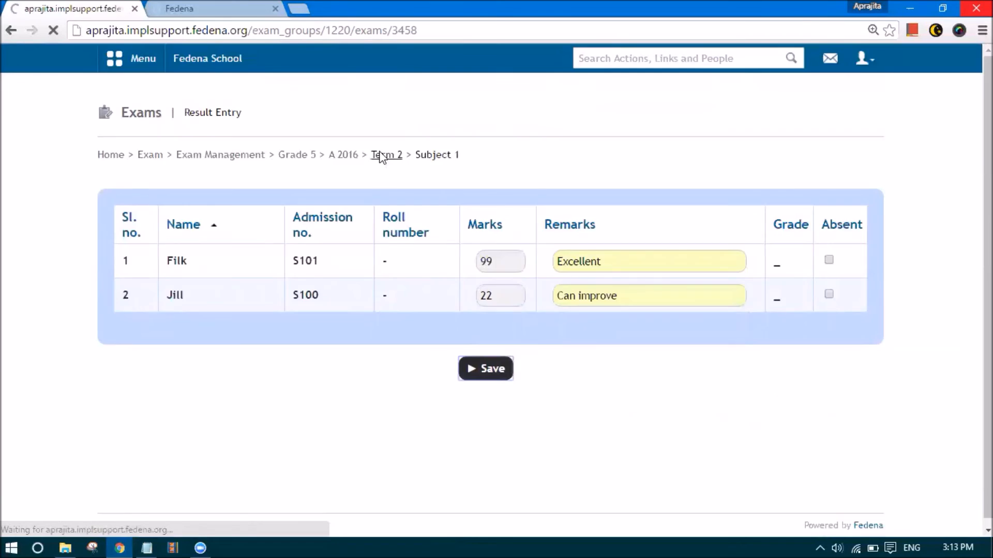
pyautogui.click(386, 156)
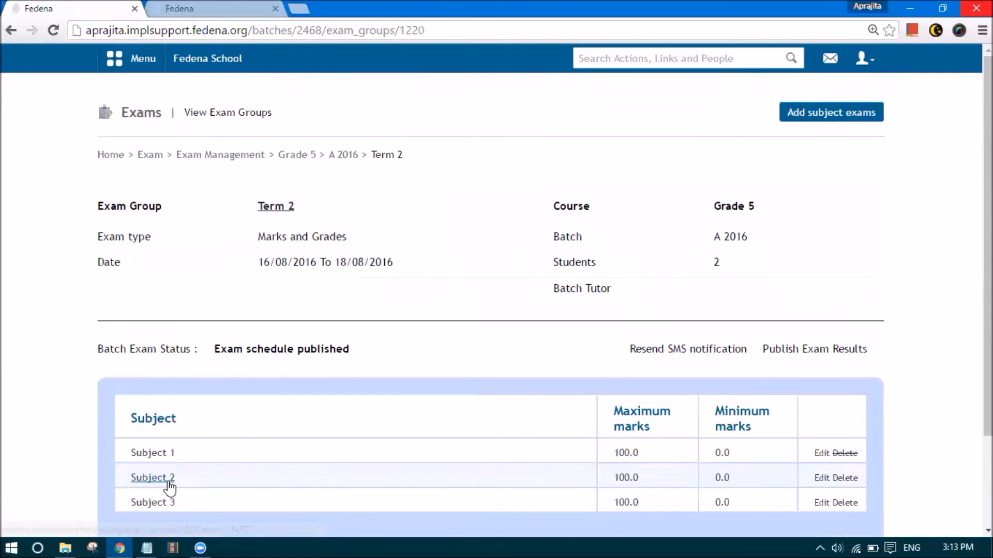
# Save Subject 2 marks 96 and 21 with remarks Excellent and Can improve
pyautogui.click(165, 479)
pyautogui.click(516, 257)
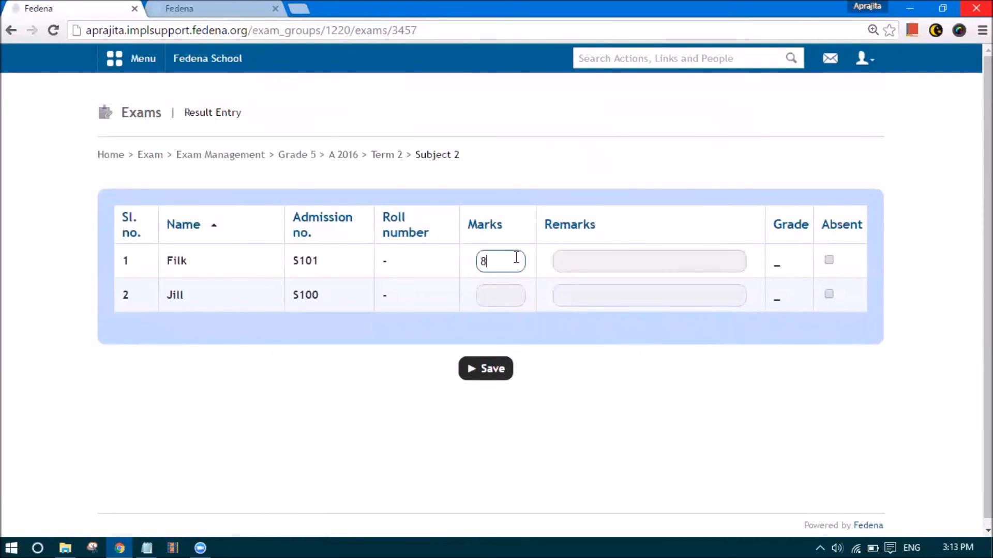
pyautogui.write('96')
pyautogui.click(510, 300)
pyautogui.write('21')
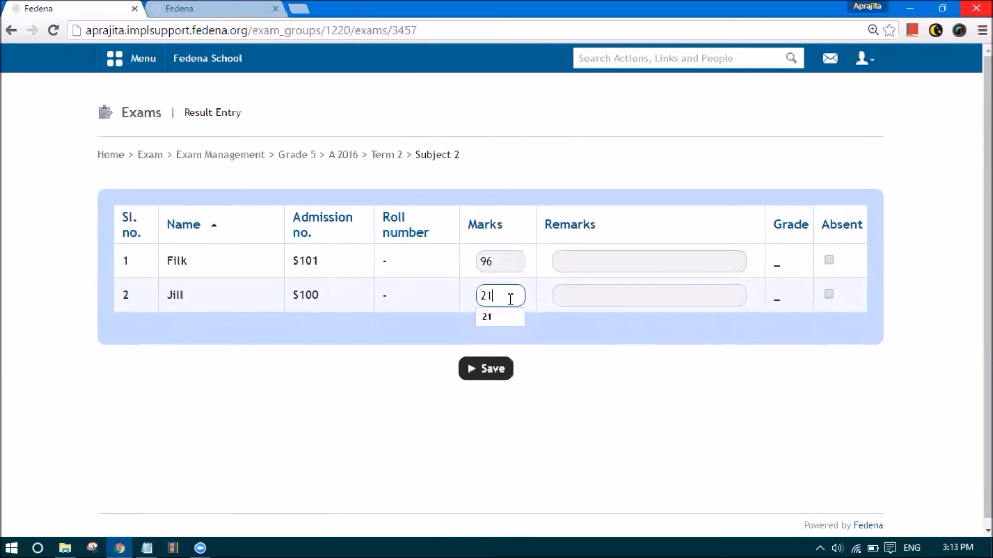
pyautogui.click(585, 259)
pyautogui.click(585, 264)
pyautogui.click(583, 281)
pyautogui.click(580, 294)
pyautogui.click(581, 295)
pyautogui.click(577, 336)
pyautogui.click(486, 381)
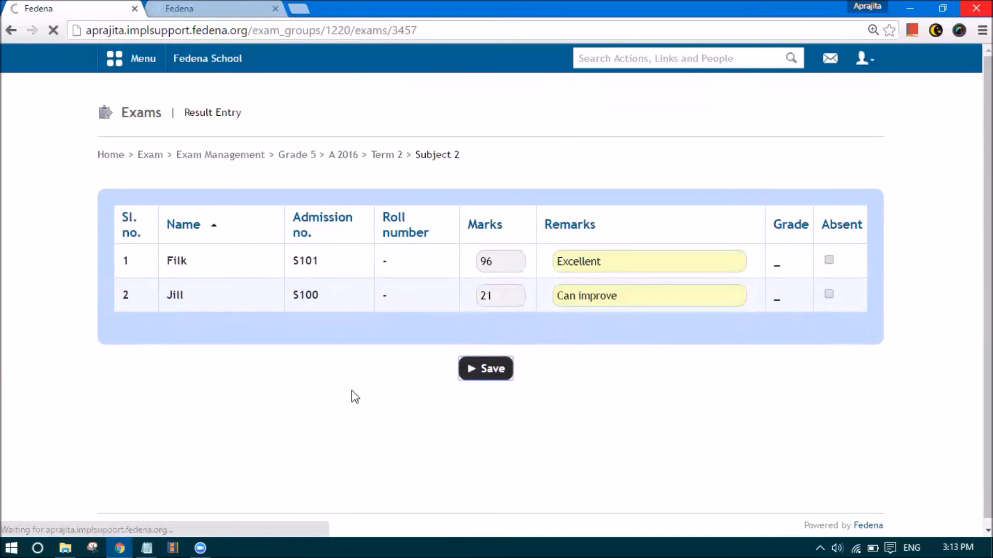
pyautogui.click(386, 149)
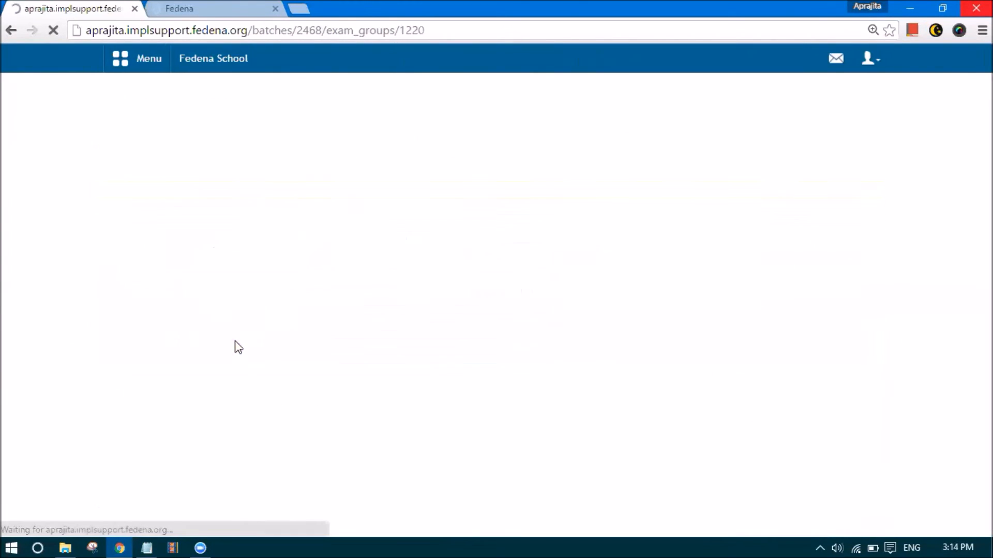
# Save Subject 3 marks 98 and 26, changing the second student's remark to Can improve
pyautogui.scroll(-1, 207, 401)
pyautogui.click(372, 399)
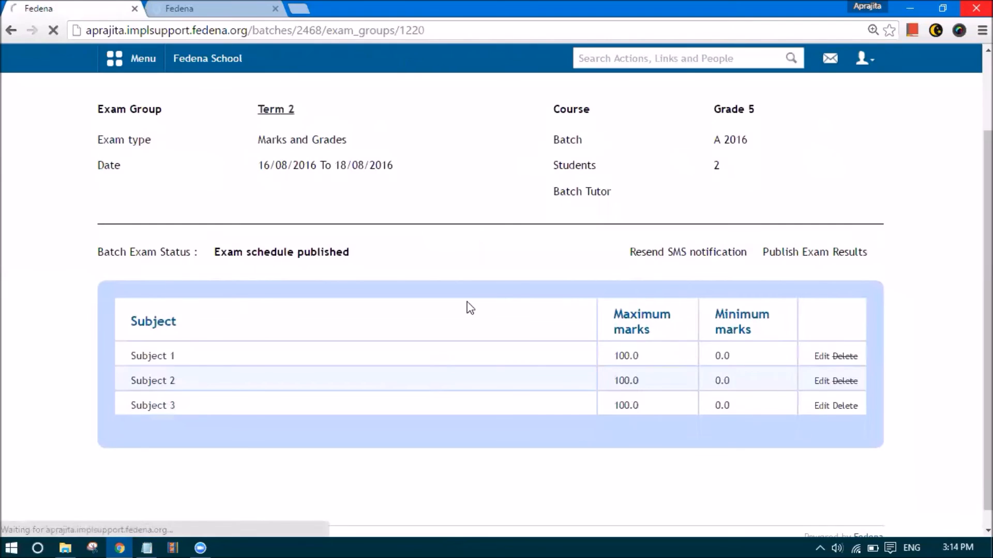
pyautogui.click(499, 254)
pyautogui.write('98')
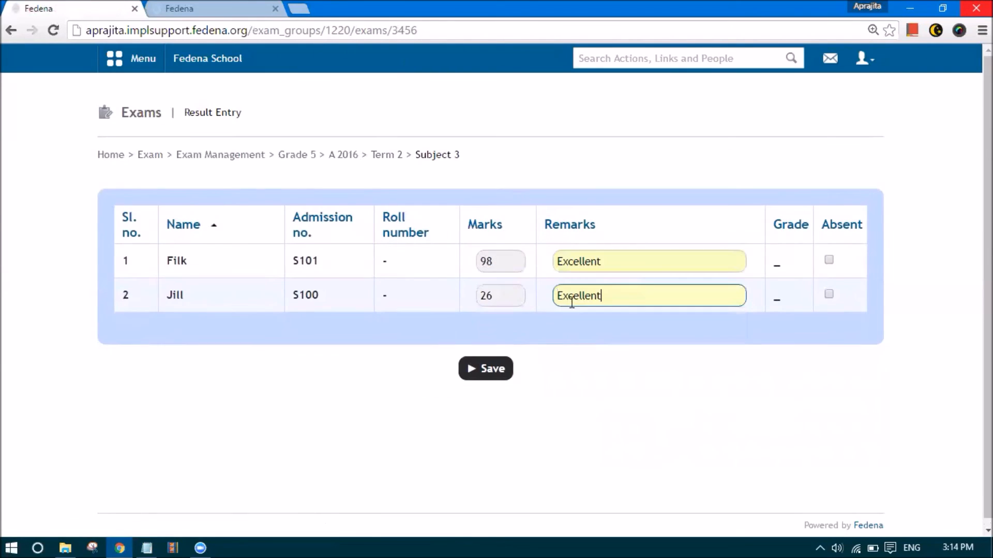
pyautogui.doubleClick(574, 297)
pyautogui.press('BackSpace')
pyautogui.press('BackSpace')
pyautogui.press('BackSpace')
pyautogui.press('BackSpace')
pyautogui.press('BackSpace')
pyautogui.press('BackSpace')
pyautogui.press('BackSpace')
pyautogui.press('BackSpace')
pyautogui.press('BackSpace')
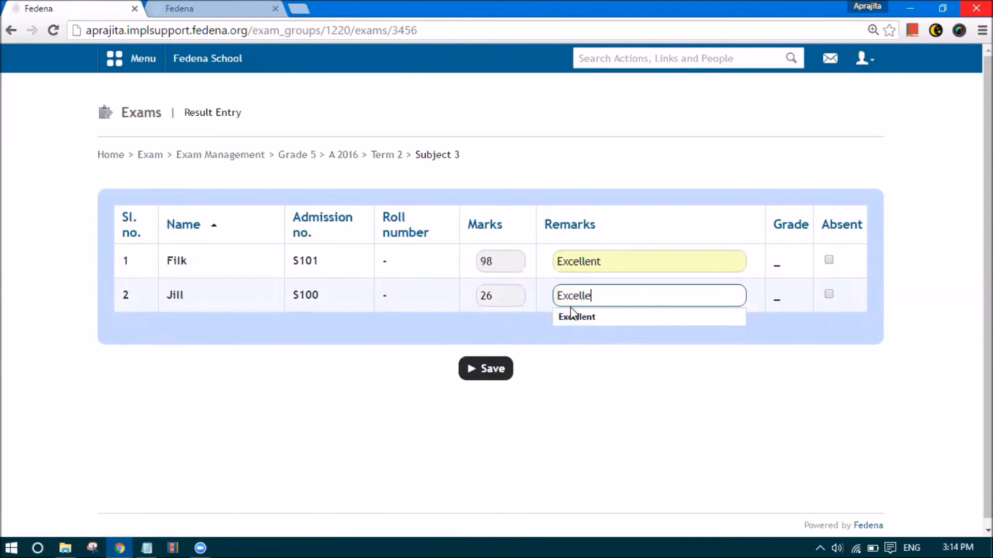
pyautogui.write('ca')
pyautogui.click(570, 315)
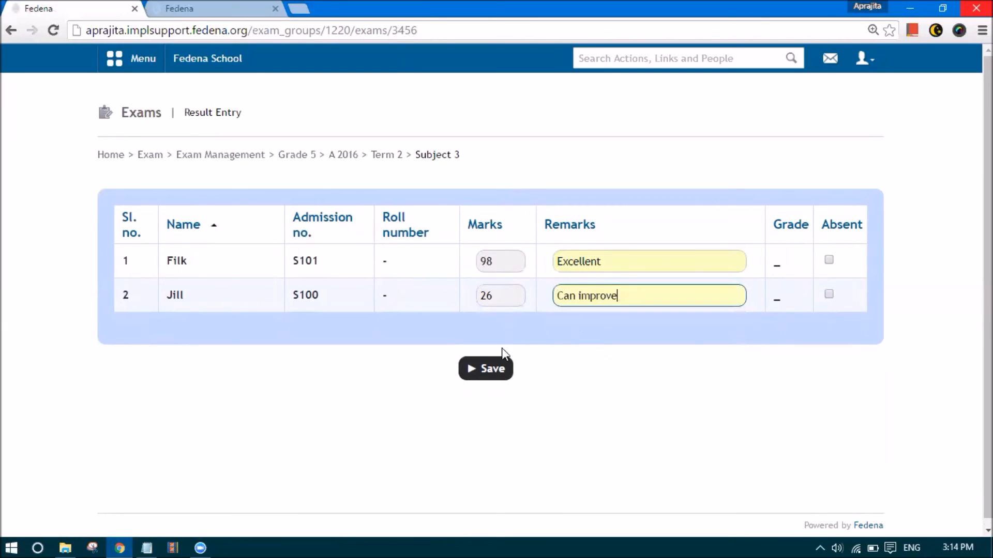
pyautogui.click(491, 365)
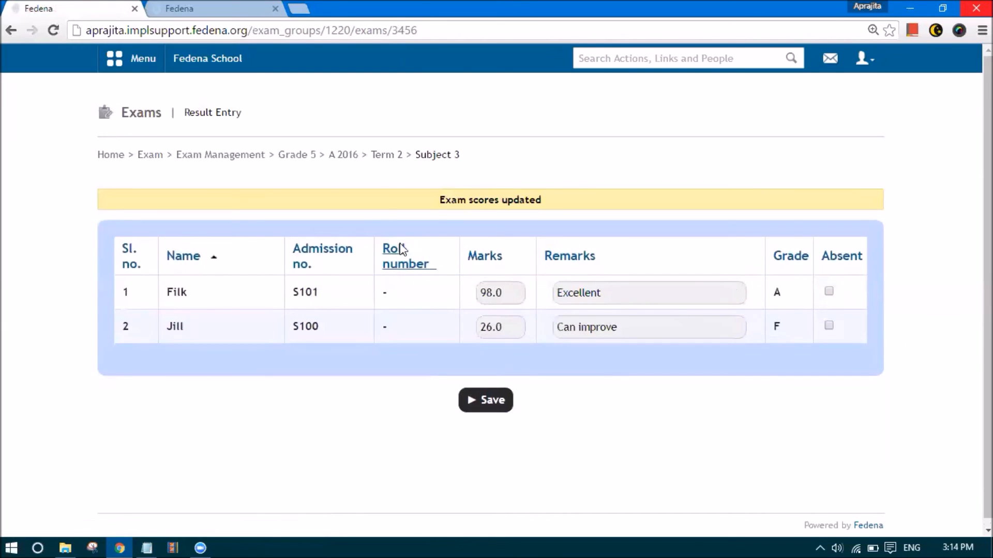
pyautogui.click(381, 155)
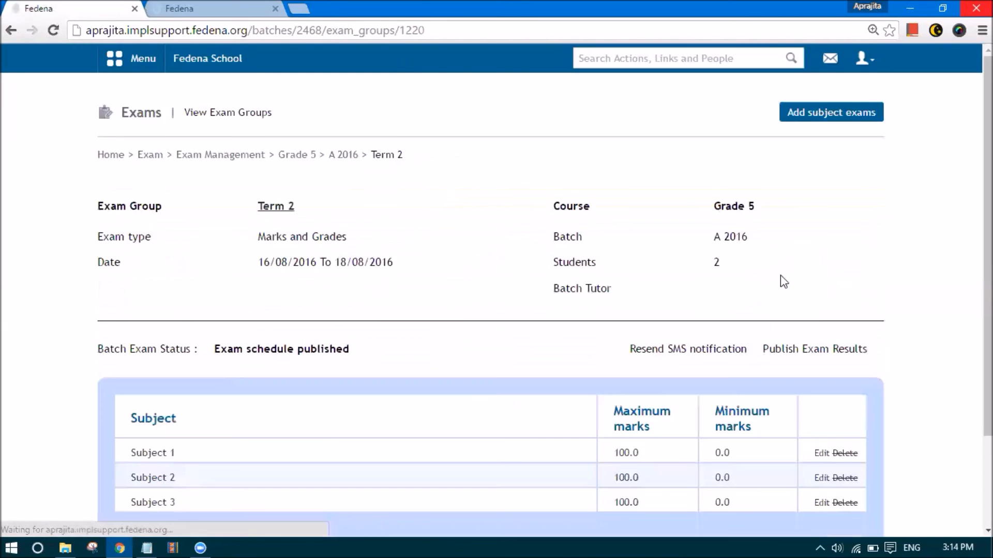
# Publish the Term 2 exam results and confirm with OK
pyautogui.click(808, 351)
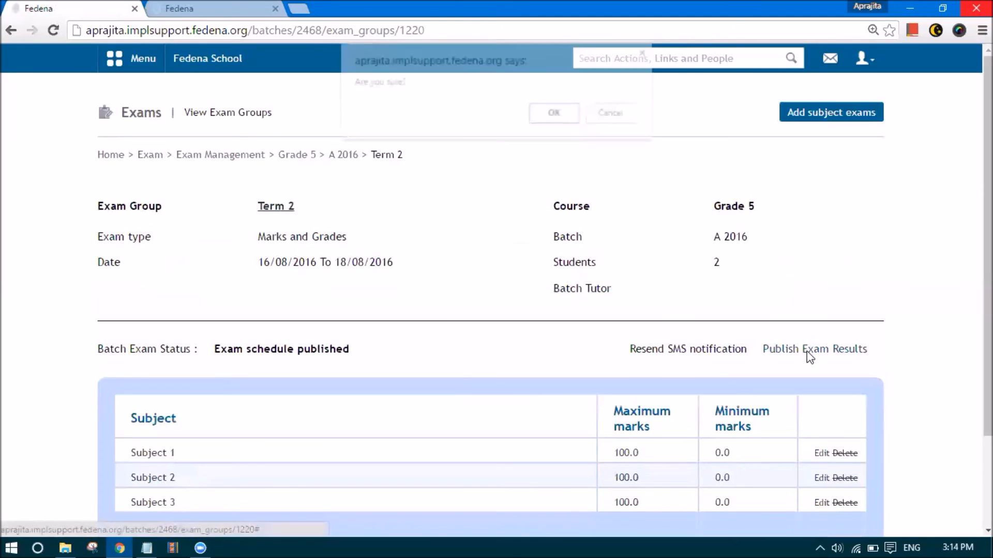
pyautogui.click(554, 114)
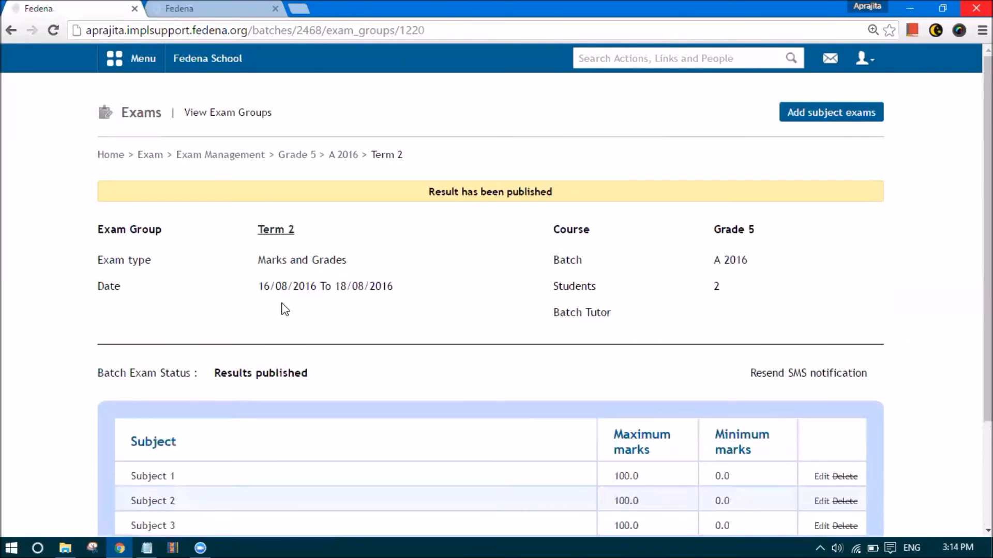
pyautogui.scroll(-2, 285, 305)
pyautogui.scroll(2, 287, 296)
pyautogui.click(863, 58)
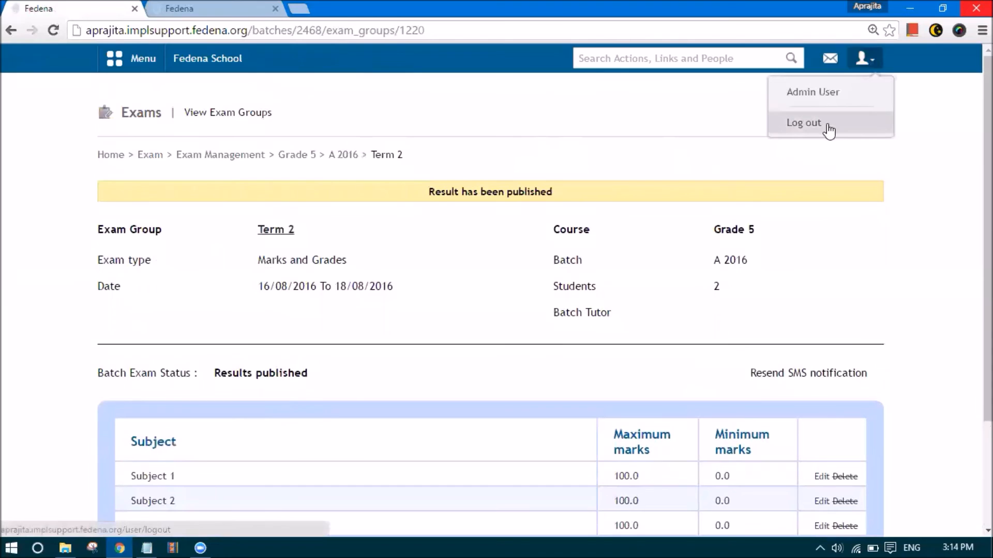
# Log out of the admin account and sign in with the student's credentials
pyautogui.click(797, 130)
pyautogui.write('S100')
pyautogui.press('Tab')
pyautogui.write('•••')
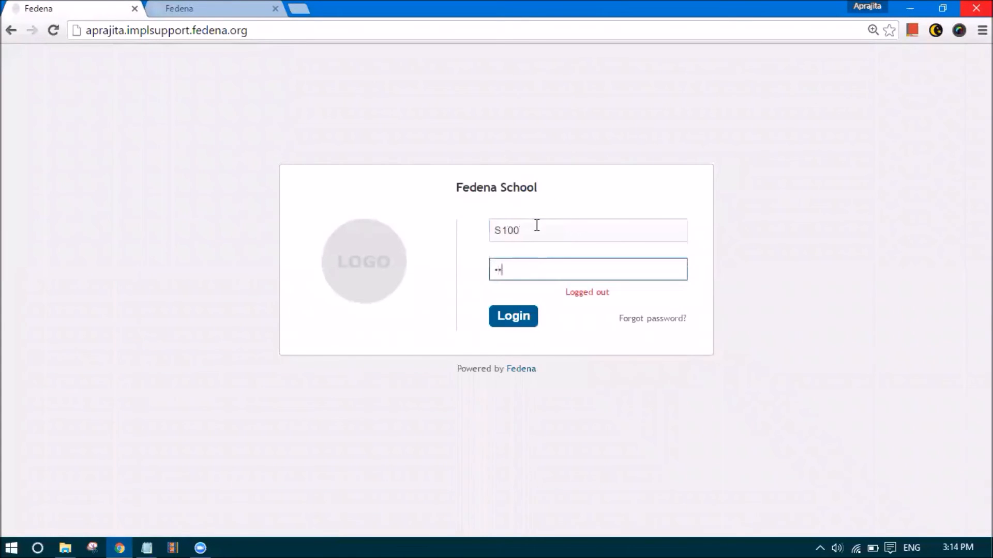
pyautogui.press('Return')
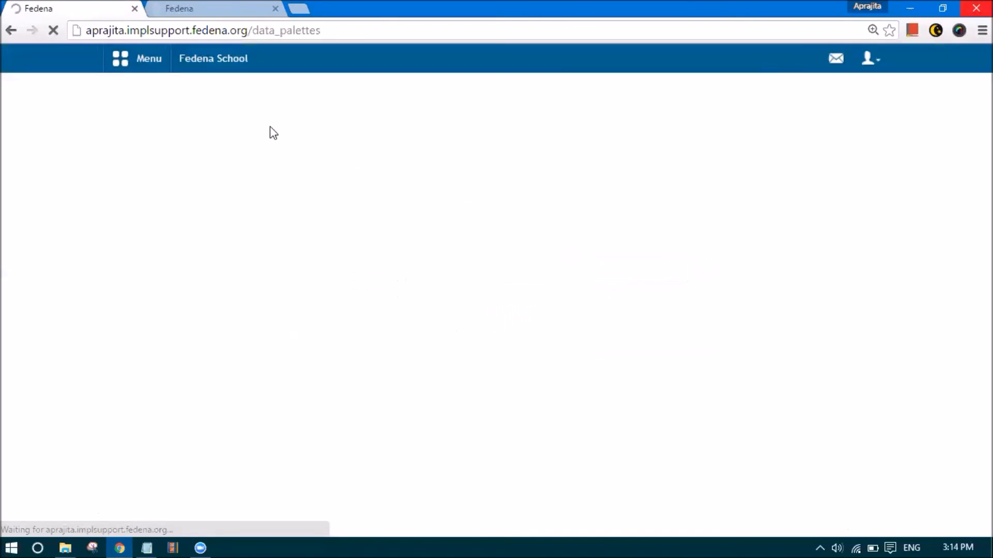
# Review the student's exam report from Academics, then return to the Reports Center
pyautogui.click(148, 60)
pyautogui.click(217, 97)
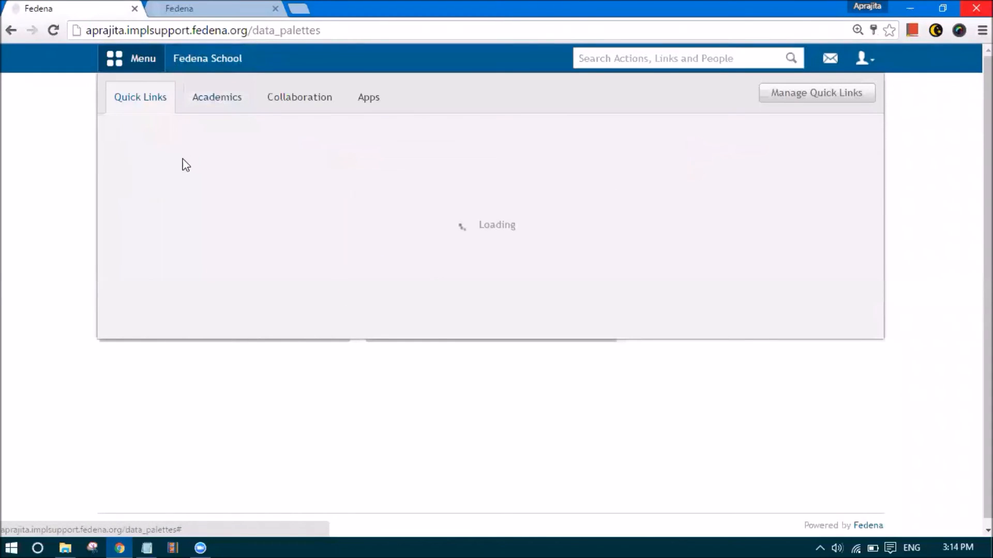
pyautogui.click(171, 162)
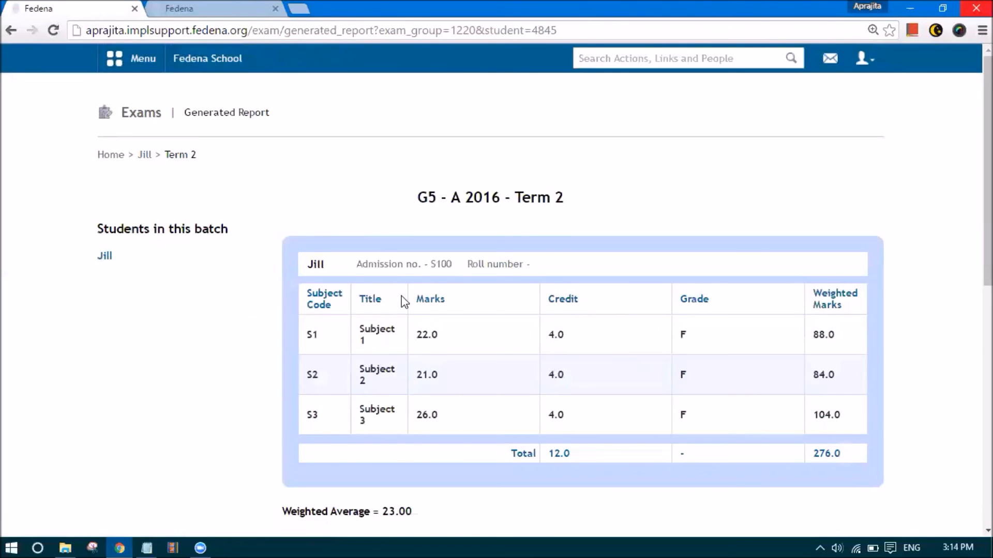
pyautogui.scroll(-3, 408, 294)
pyautogui.scroll(1, 590, 245)
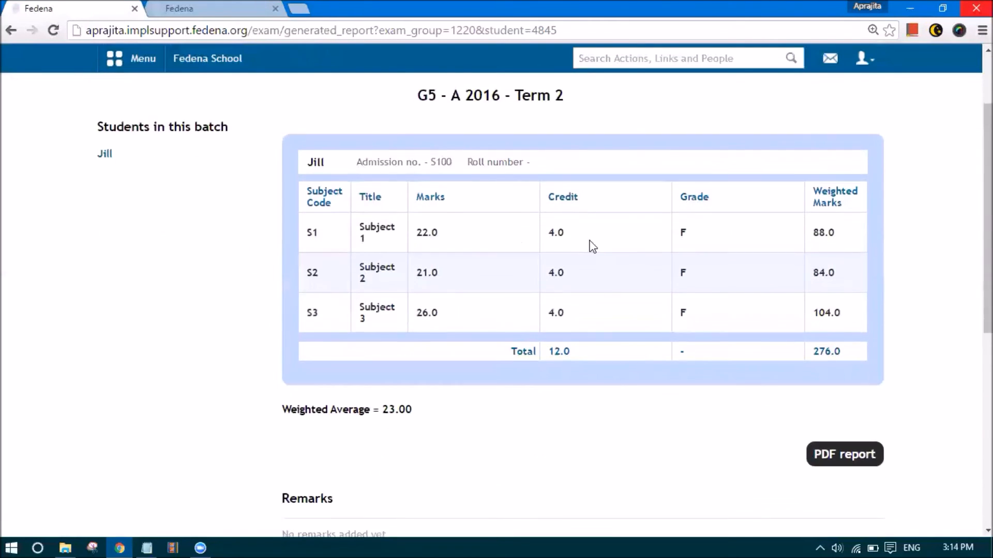
pyautogui.scroll(-3, 691, 212)
pyautogui.scroll(2, 848, 115)
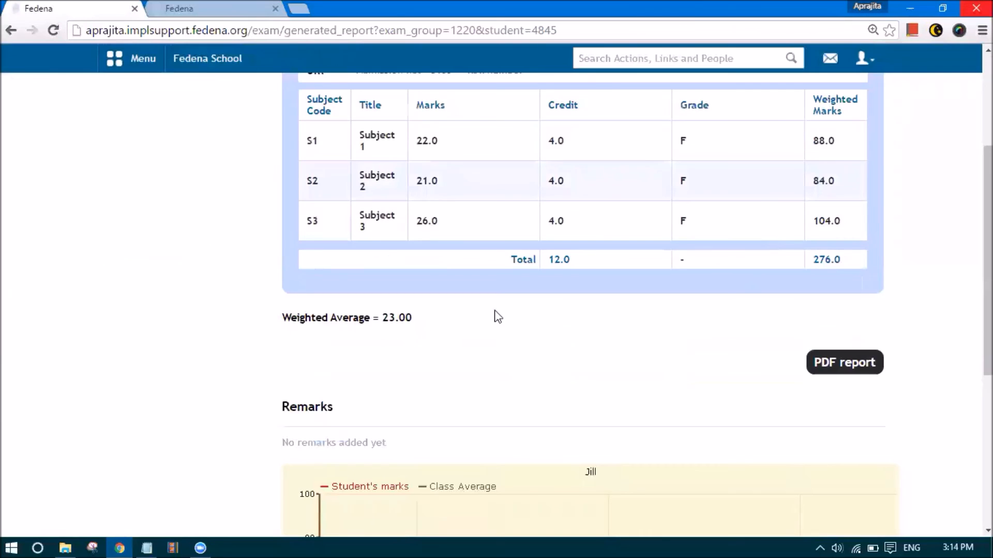
pyautogui.scroll(-4, 516, 312)
pyautogui.scroll(8, 528, 308)
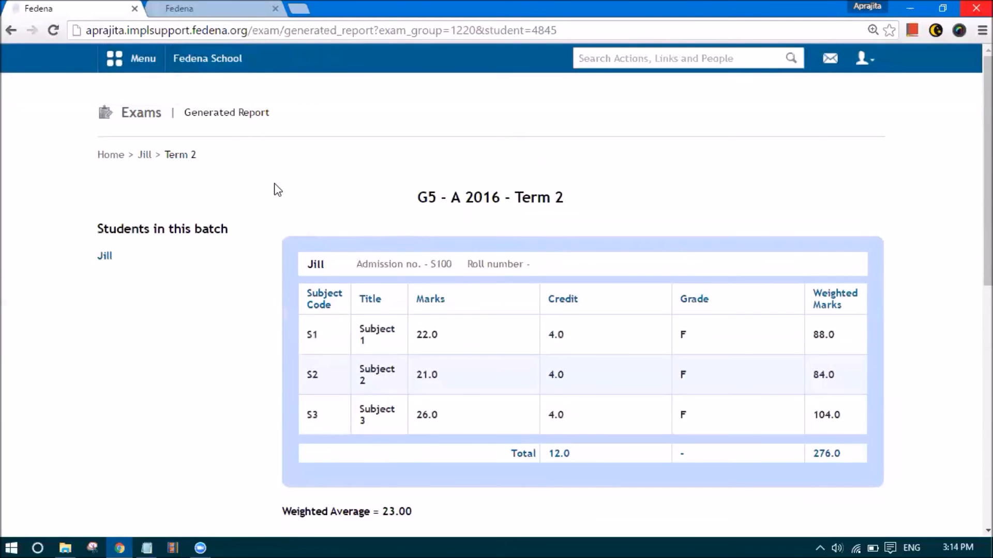
pyautogui.hotkey('alt', 'Left')
# View the Subject 1 subject-wise report and the combined final report
pyautogui.click(251, 352)
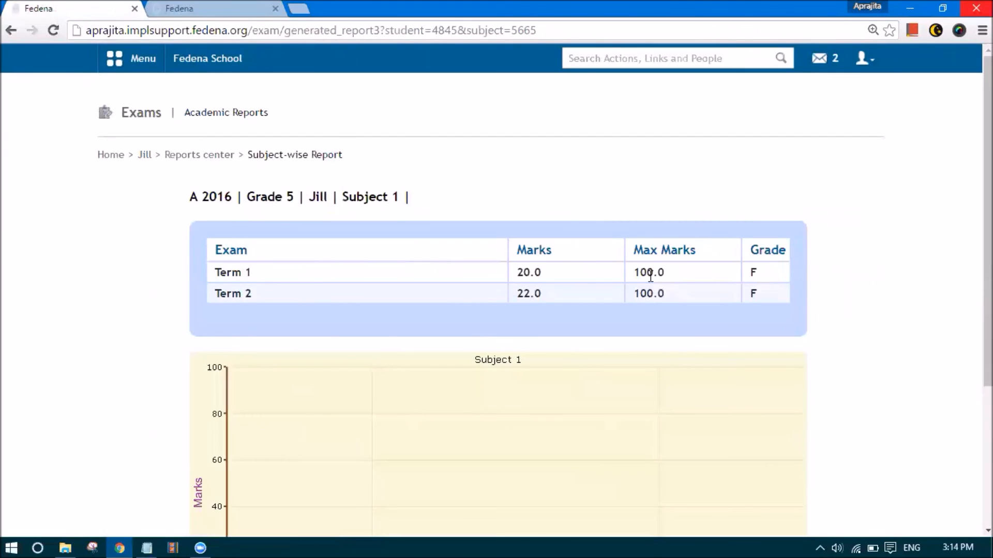
pyautogui.hotkey('alt', 'Left')
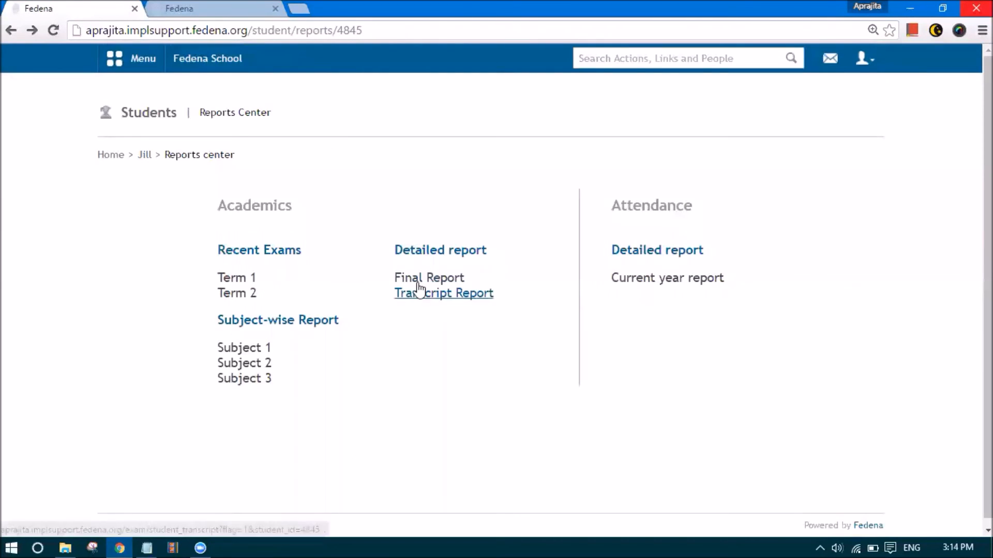
pyautogui.click(416, 278)
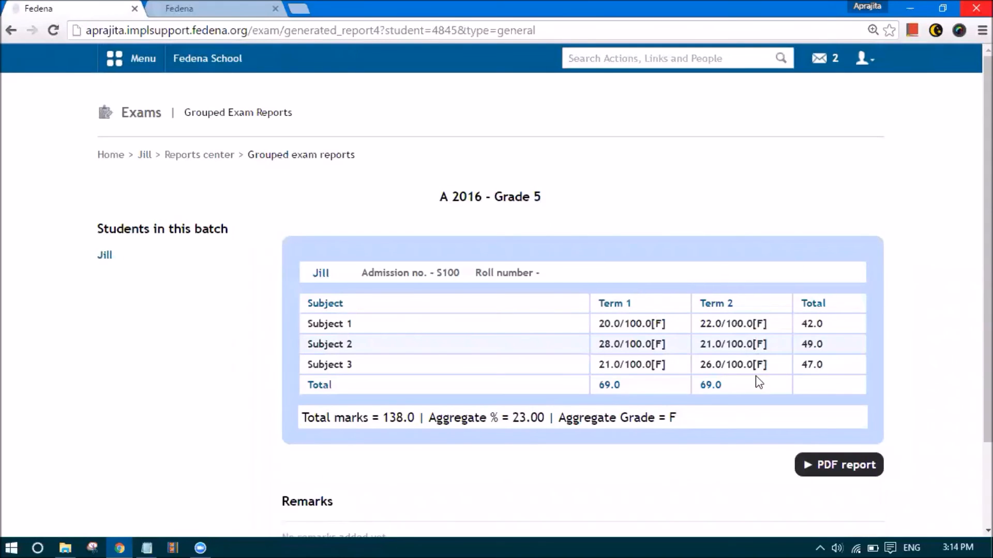
pyautogui.hotkey('alt', 'Left')
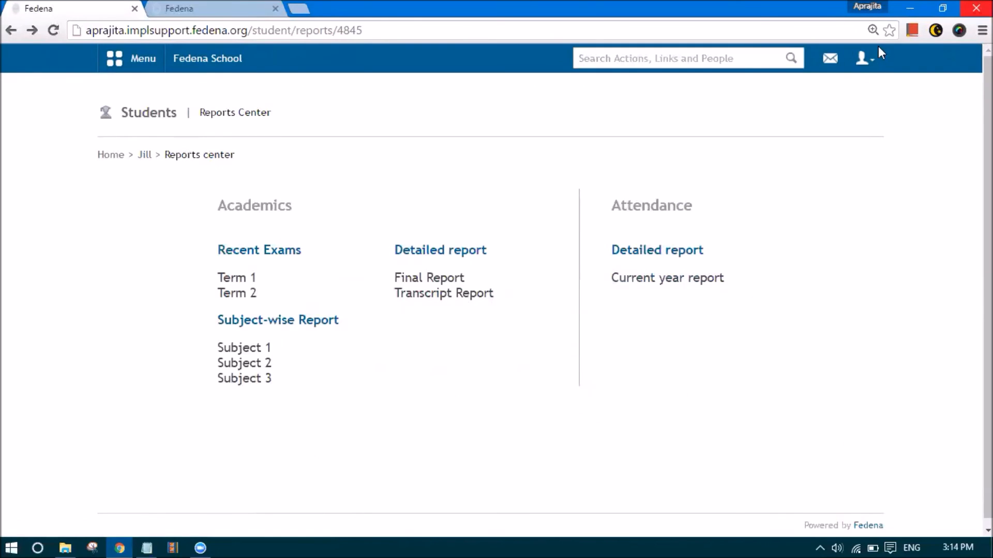
pyautogui.click(864, 58)
# Log out and log back in as admin, re-entering the password to correct it
pyautogui.click(821, 134)
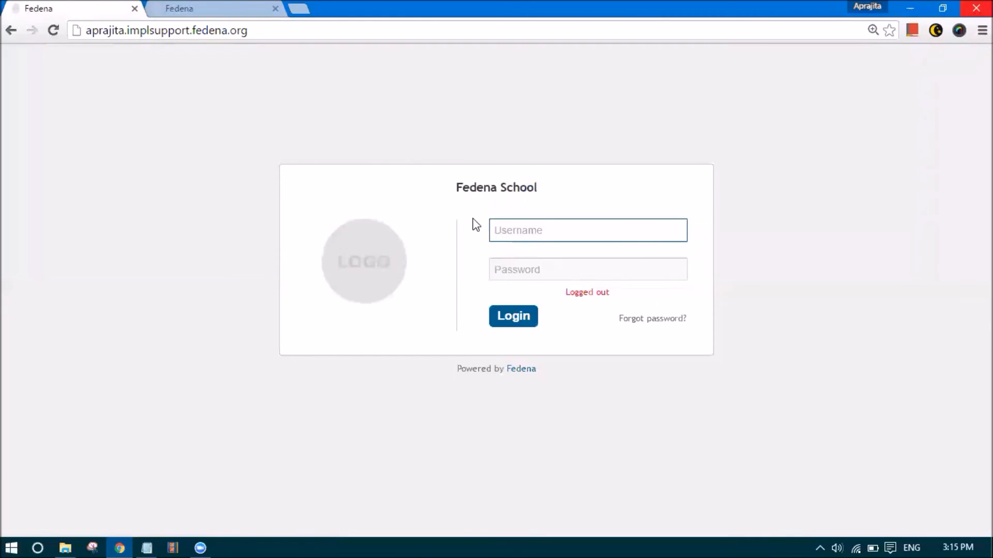
pyautogui.write('admin')
pyautogui.press('Tab')
pyautogui.write('*******')
pyautogui.press('Return')
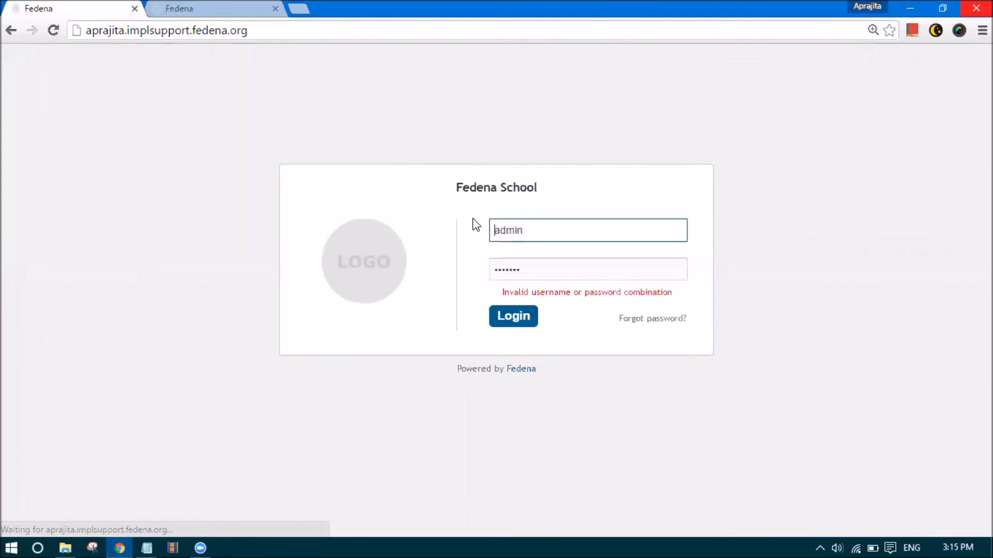
pyautogui.click(537, 266)
pyautogui.write('*')
pyautogui.press('Return')
# In Exam Management, choose Grade 5 and manage the exams of batch A 2016
pyautogui.click(153, 66)
pyautogui.click(205, 91)
pyautogui.click(393, 193)
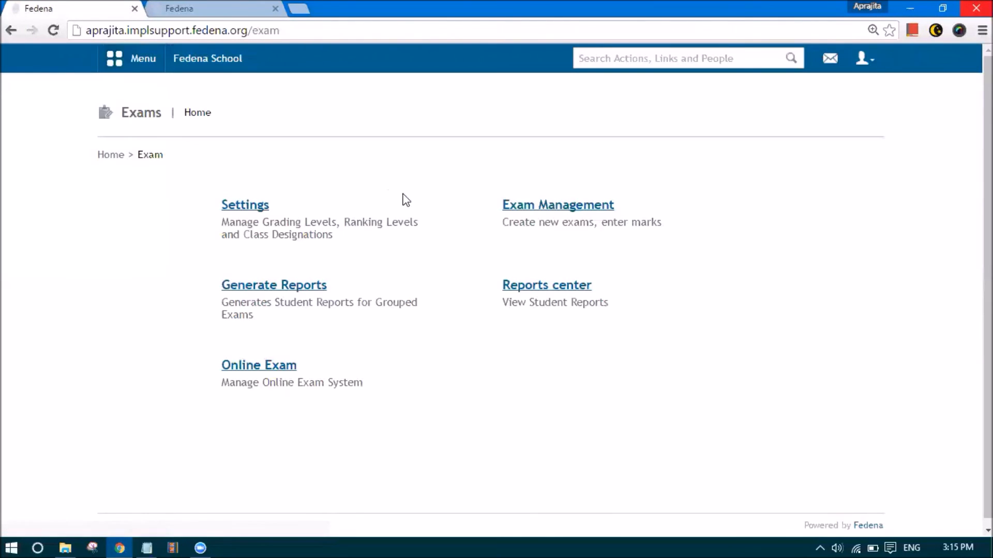
pyautogui.click(526, 207)
pyautogui.click(252, 207)
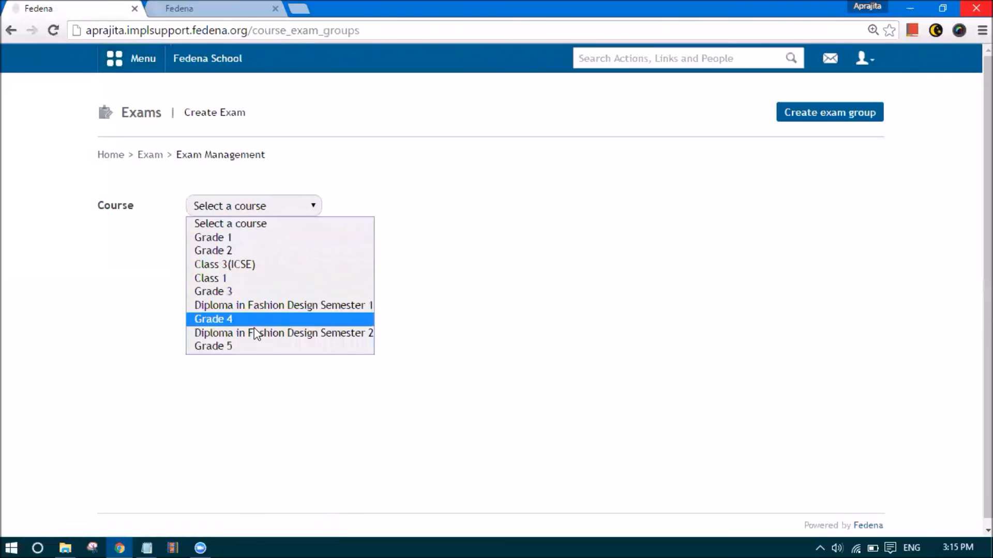
pyautogui.click(258, 346)
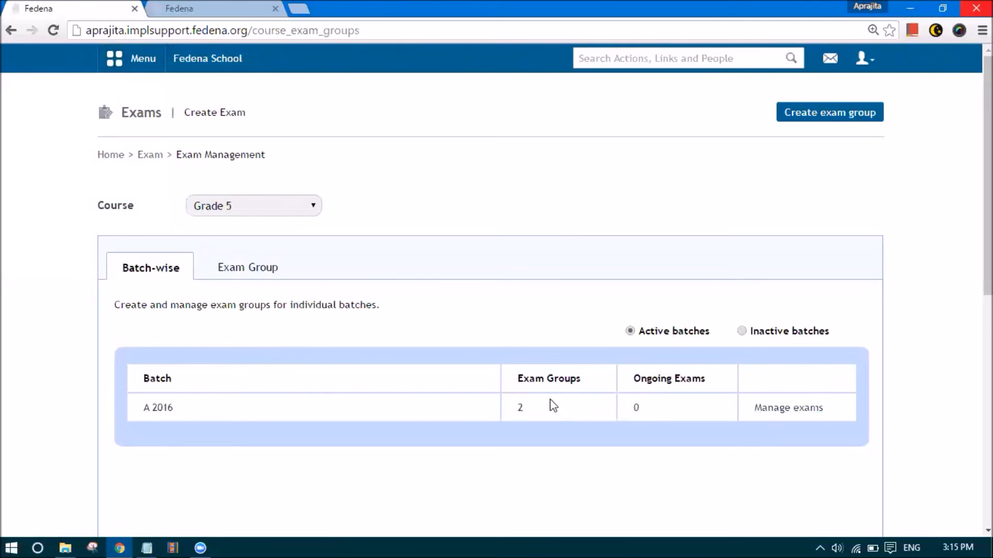
pyautogui.moveTo(522, 374); pyautogui.dragTo(576, 414)
pyautogui.click(612, 417)
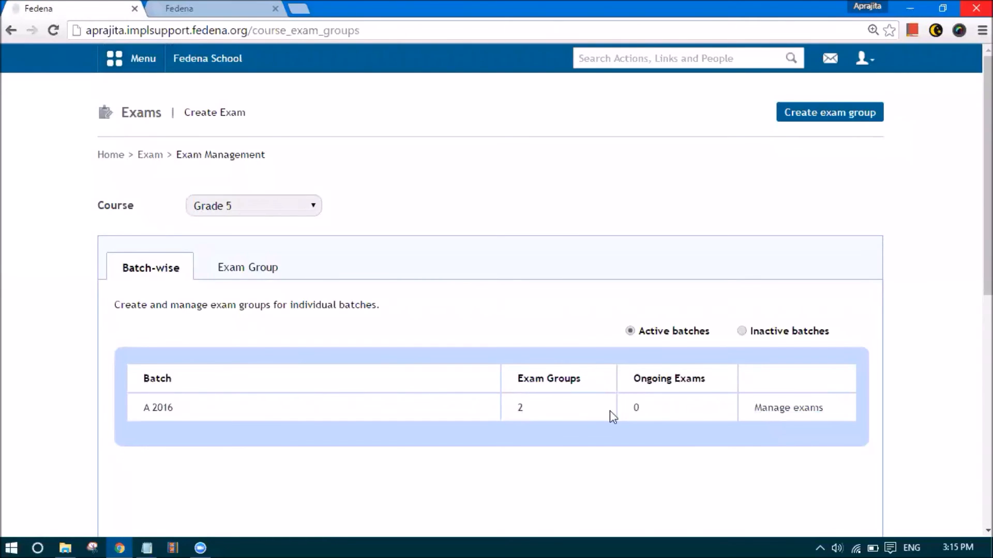
pyautogui.click(770, 412)
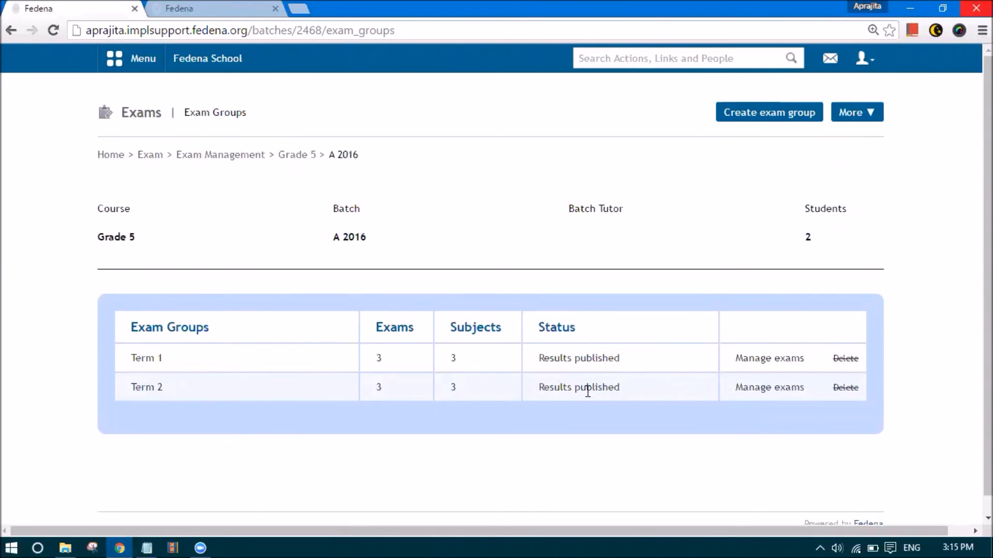
# Bring the Notepad CWA notes forward as a floating window showing Term 1 (30%) and Term 2 (70%)
pyautogui.click(147, 547)
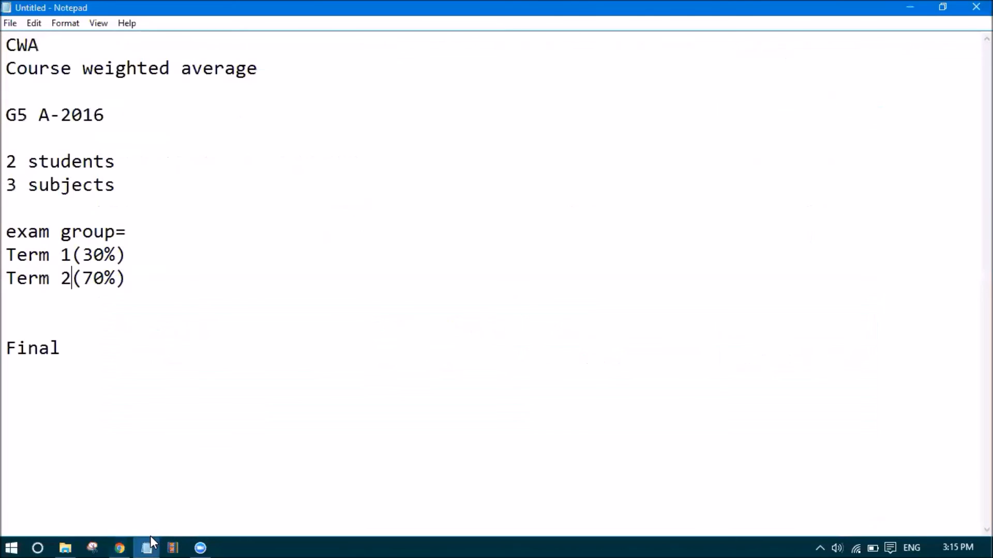
pyautogui.doubleClick(493, 11)
pyautogui.scroll(-1, 157, 350)
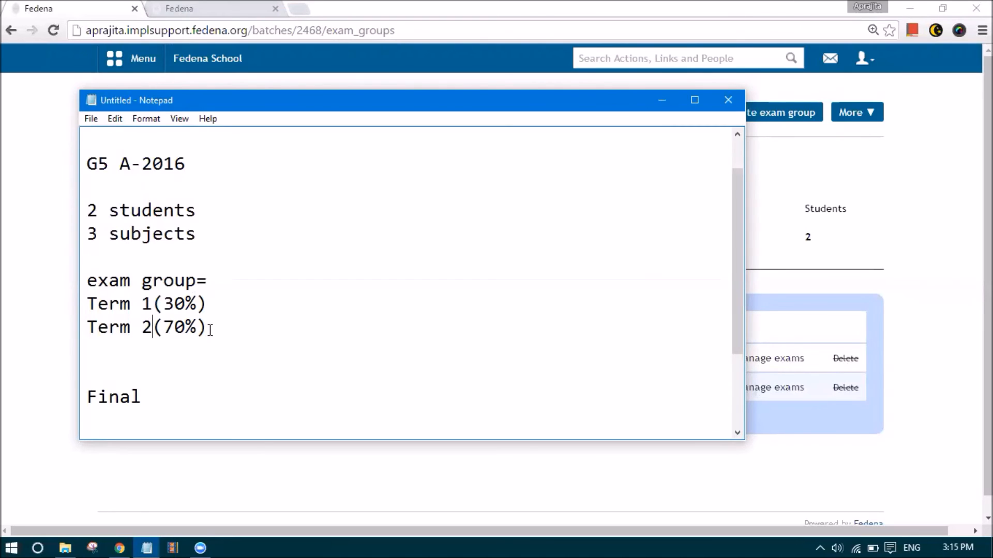
# Open Connect exams from the More menu and select both Term 1 and Term 2
pyautogui.click(62, 304)
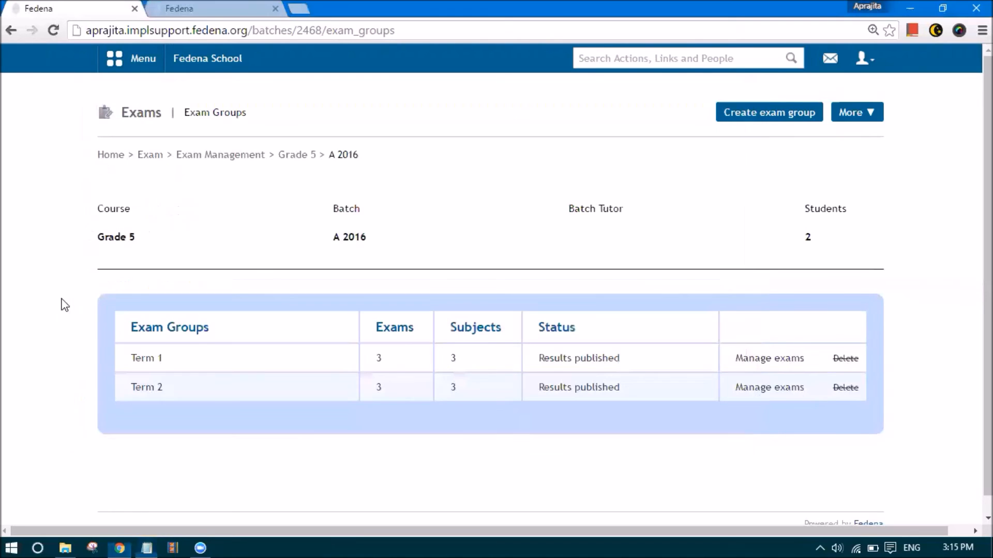
pyautogui.click(854, 113)
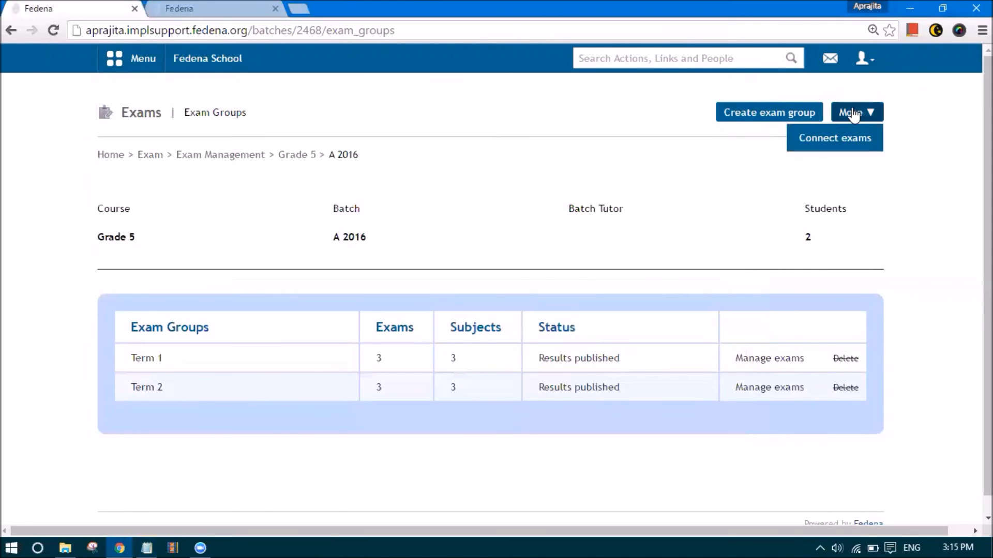
pyautogui.click(848, 145)
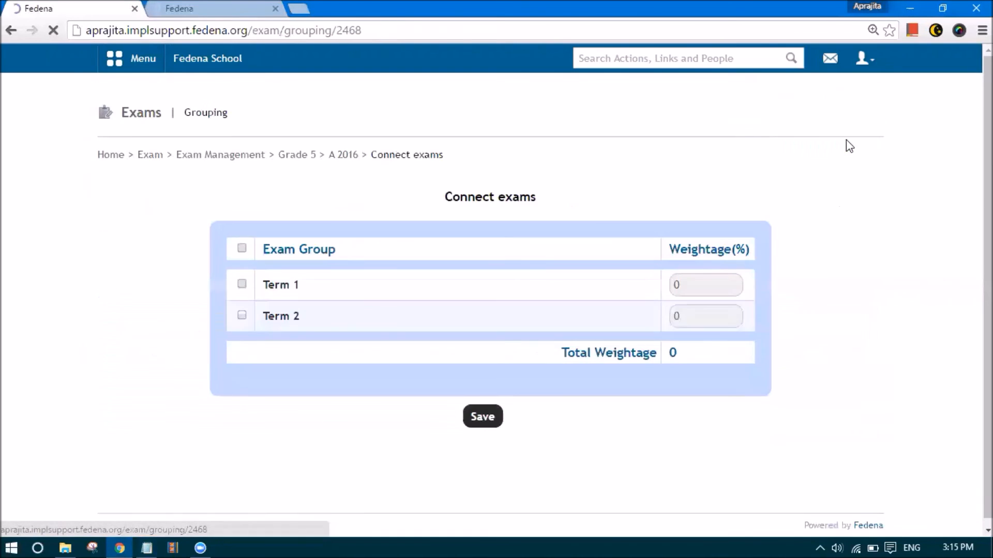
pyautogui.click(242, 249)
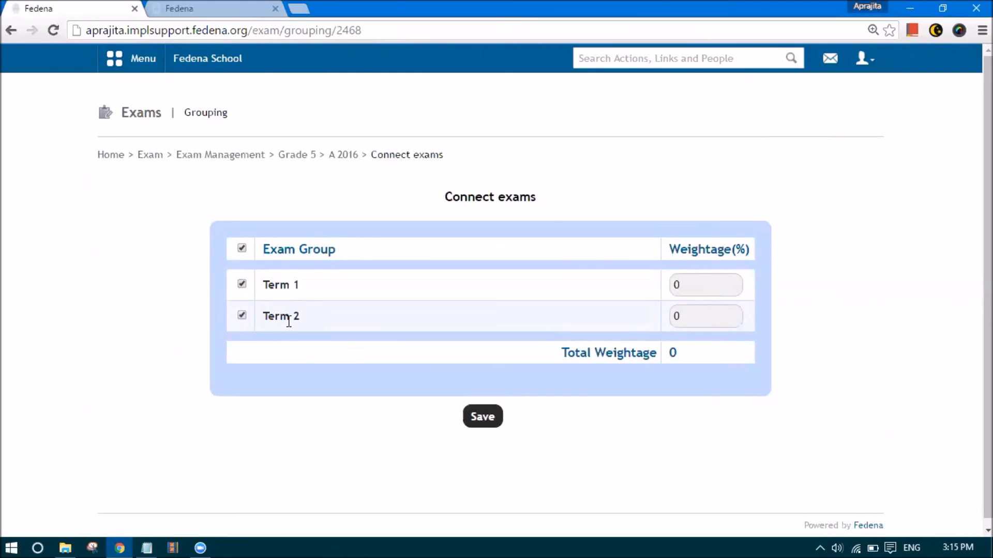
# Give Term 1 weightage 30 and Term 2 weightage 70, totalling 100, and save
pyautogui.click(681, 286)
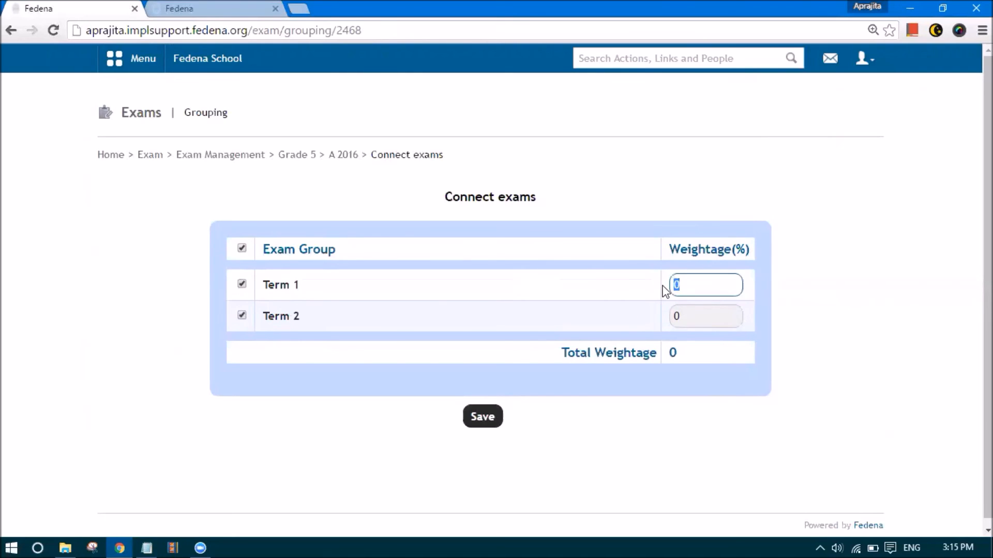
pyautogui.write('3')
pyautogui.click(643, 292)
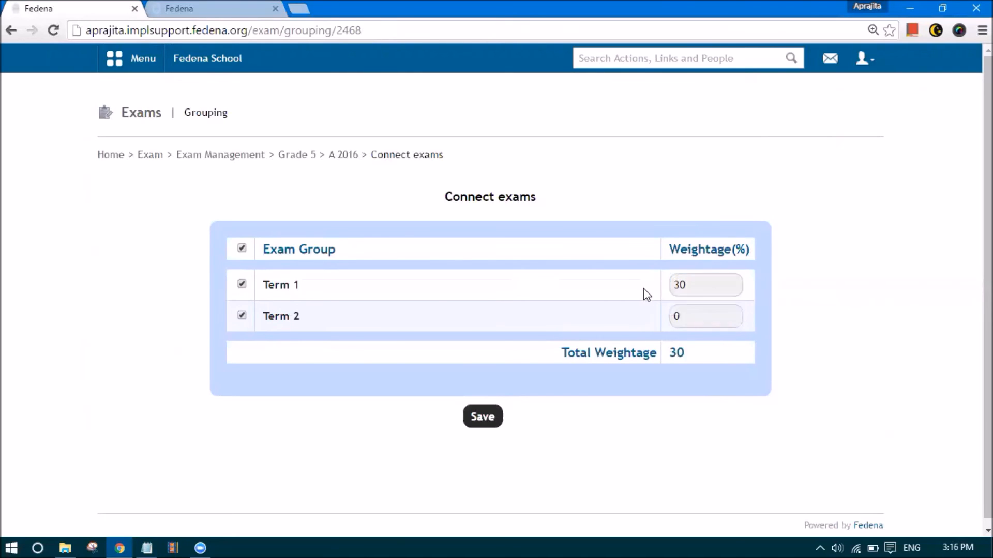
pyautogui.click(703, 314)
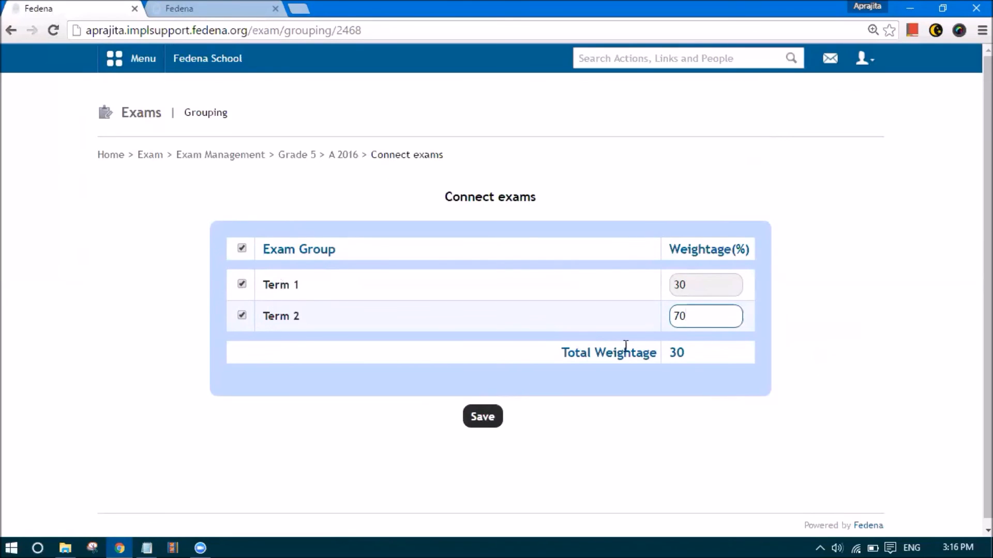
pyautogui.click(690, 369)
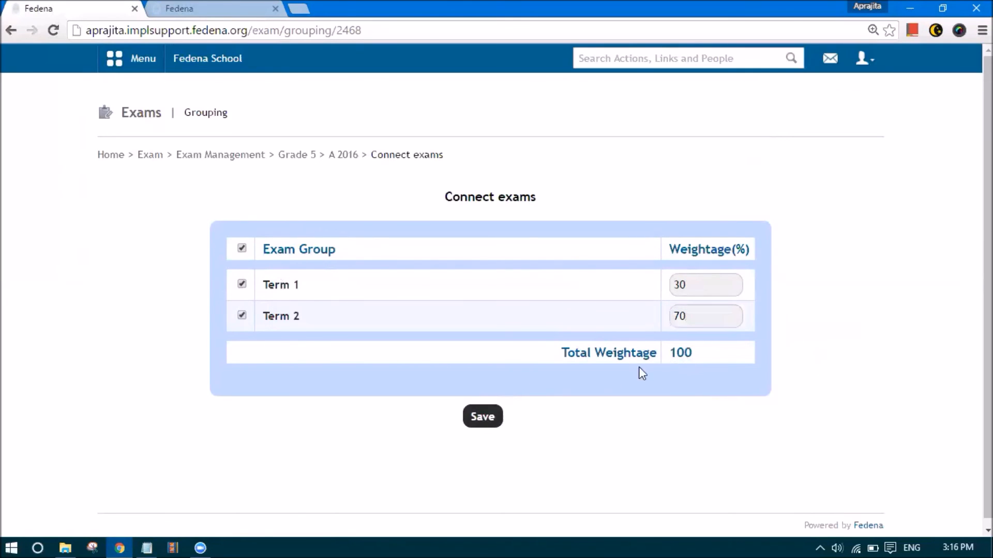
pyautogui.click(478, 415)
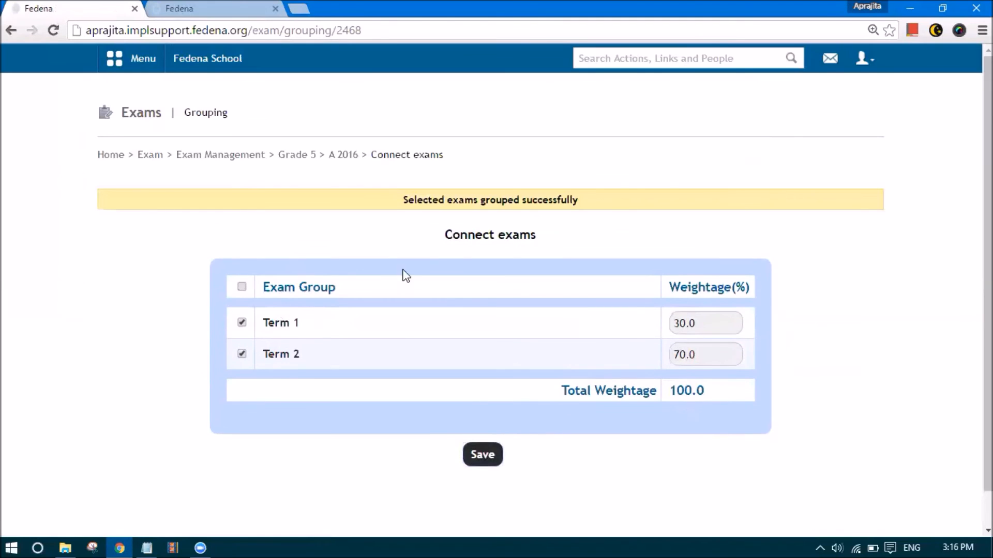
pyautogui.click(255, 157)
# Start report generation for Grade 5 and open the scheduled job
pyautogui.click(153, 157)
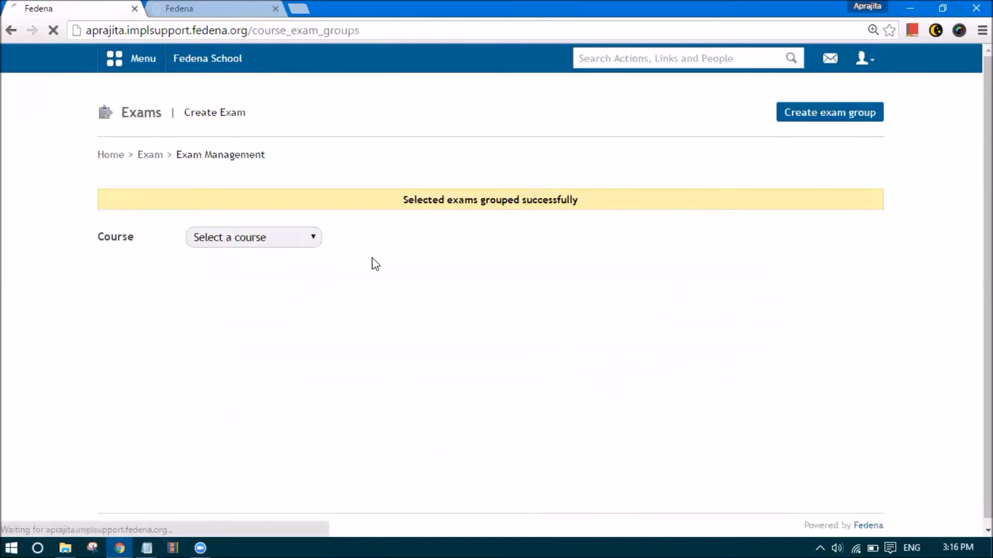
pyautogui.click(288, 285)
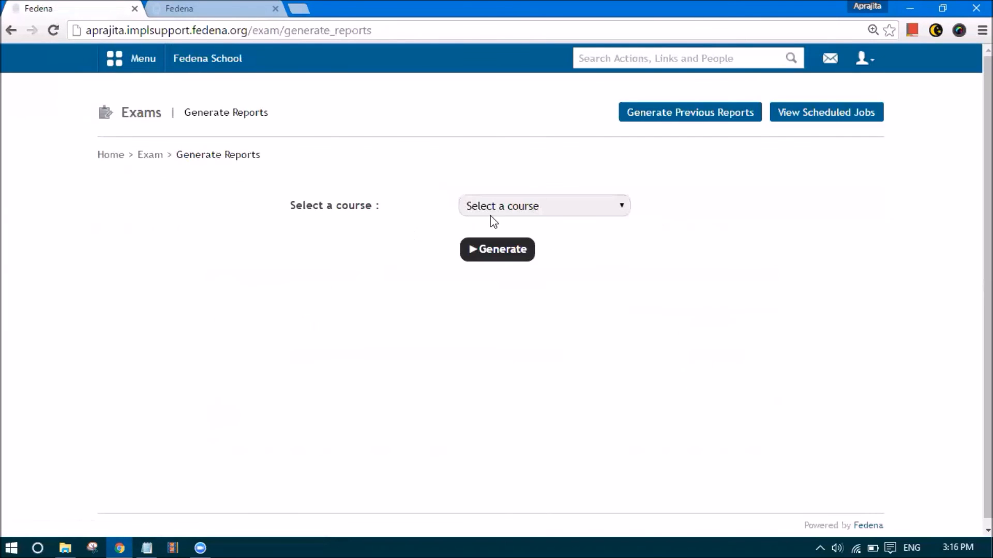
pyautogui.click(491, 214)
pyautogui.click(507, 347)
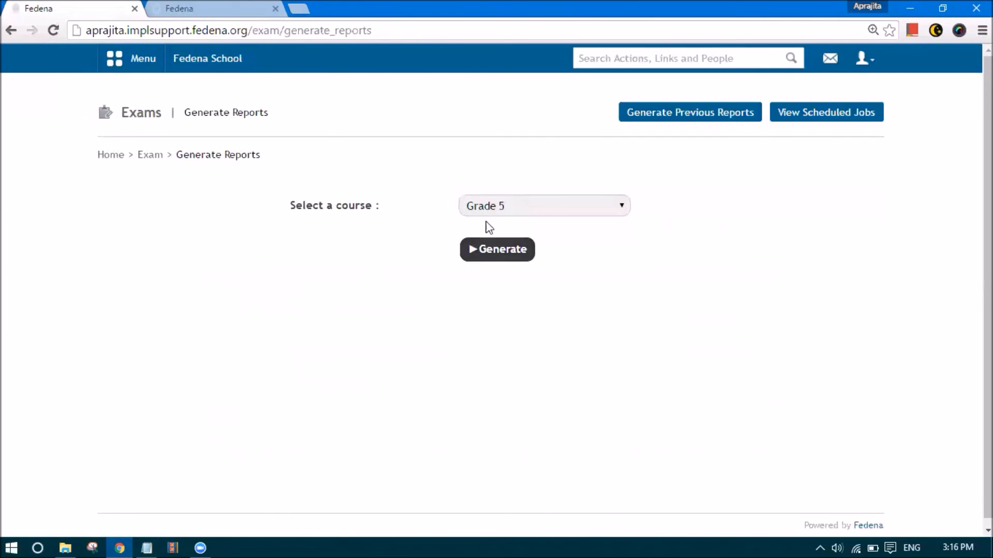
pyautogui.click(502, 251)
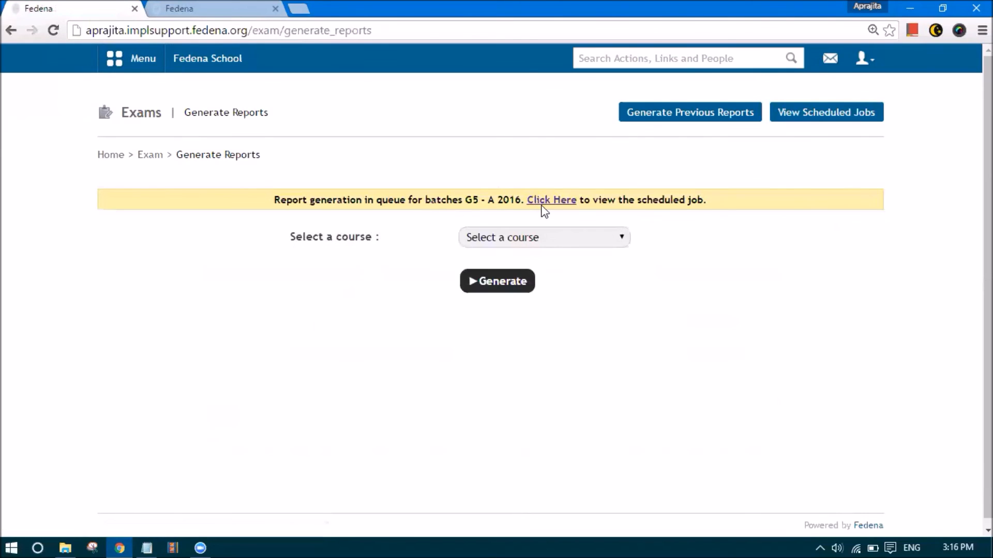
pyautogui.click(549, 201)
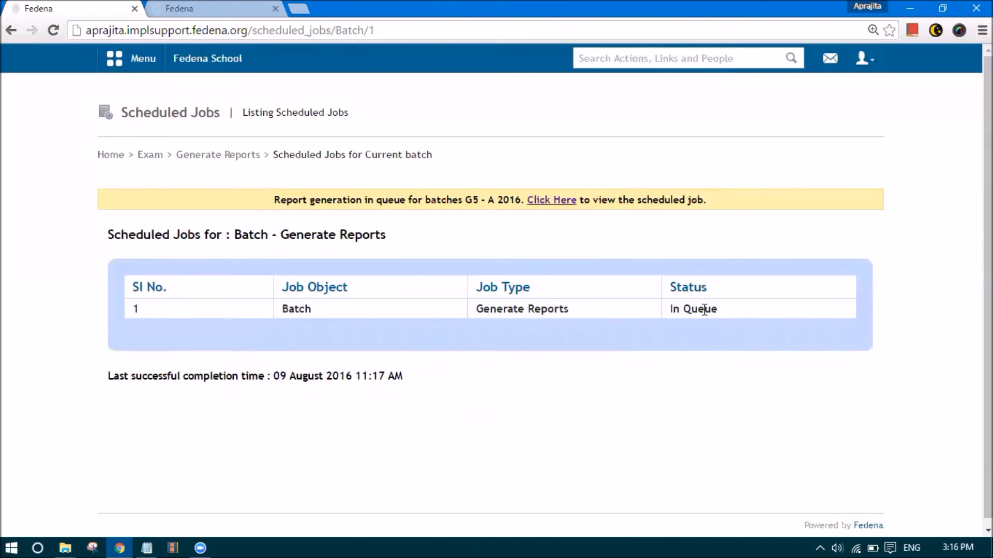
# Reload the job status until the Grade 5 report job completes, then return to Generate Reports
pyautogui.click(383, 38)
pyautogui.press('Return')
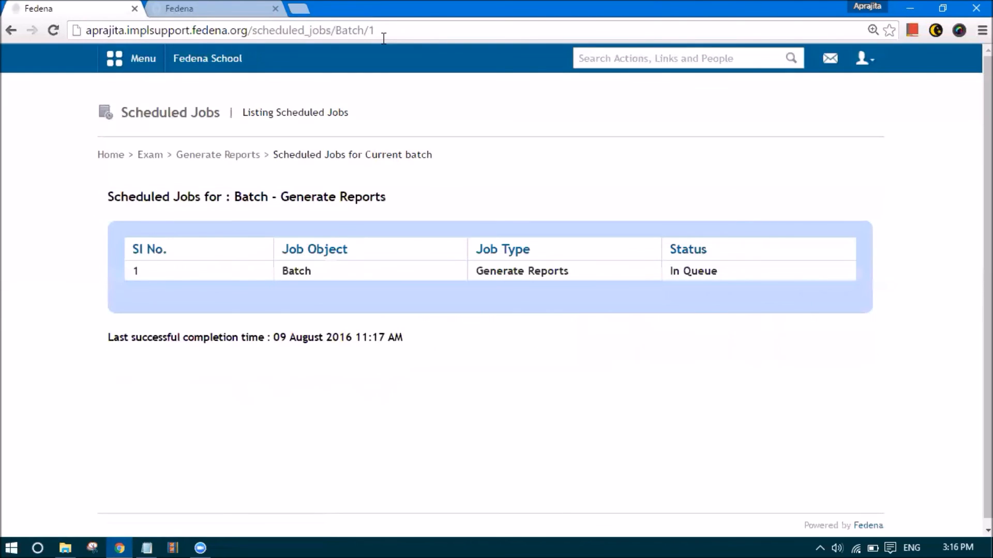
pyautogui.press('Return')
pyautogui.click(230, 28)
pyautogui.press('Return')
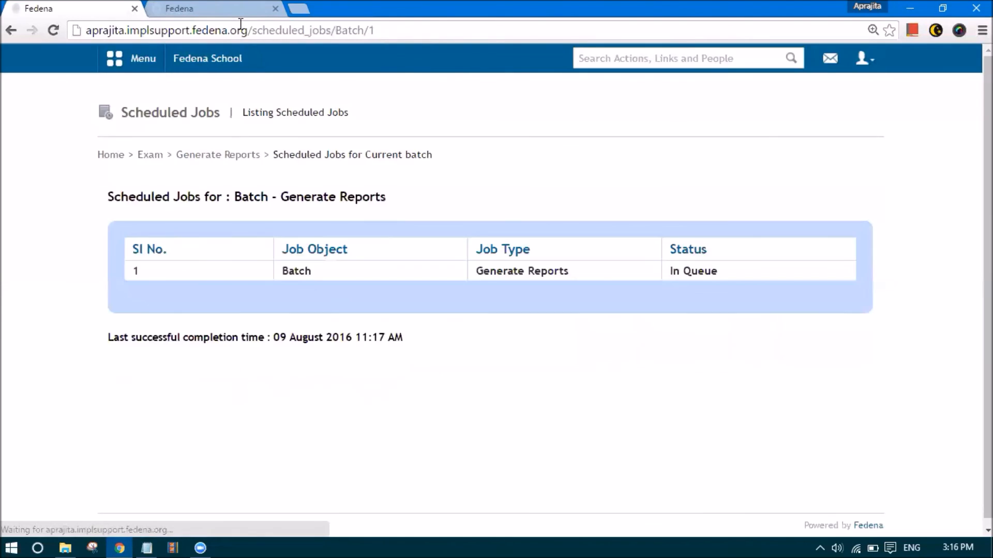
pyautogui.press('F5')
pyautogui.press('F5')
pyautogui.click(249, 29)
pyautogui.press('Return')
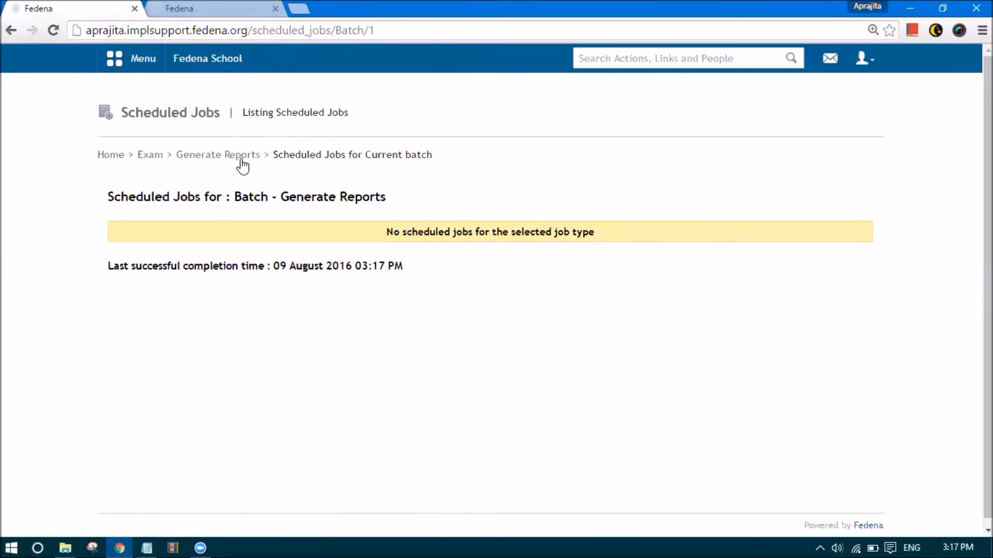
pyautogui.click(240, 156)
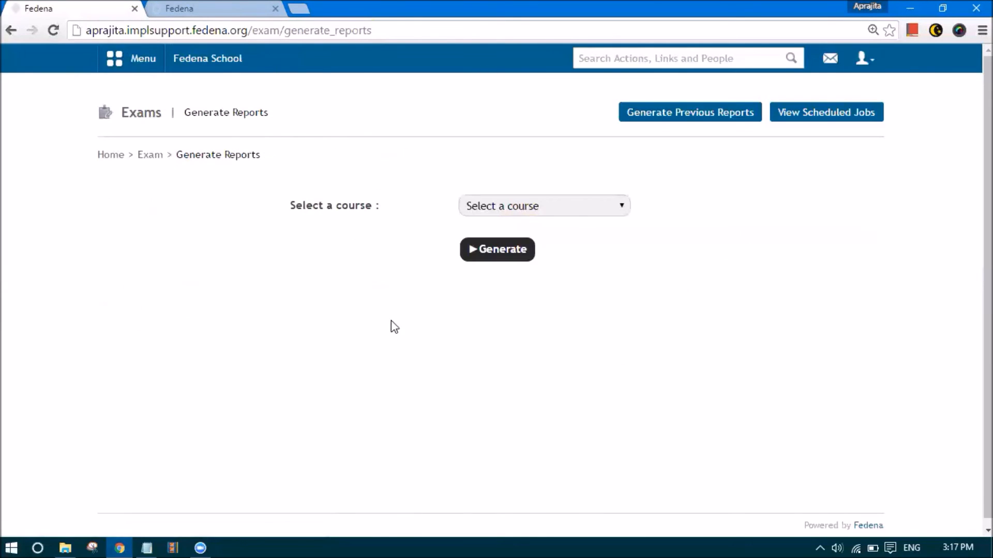
pyautogui.click(575, 207)
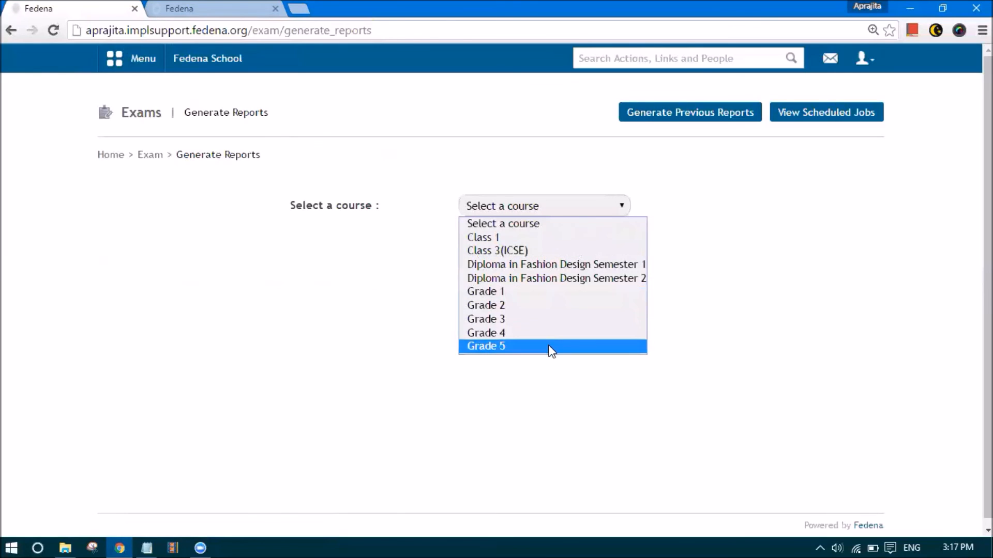
pyautogui.click(149, 156)
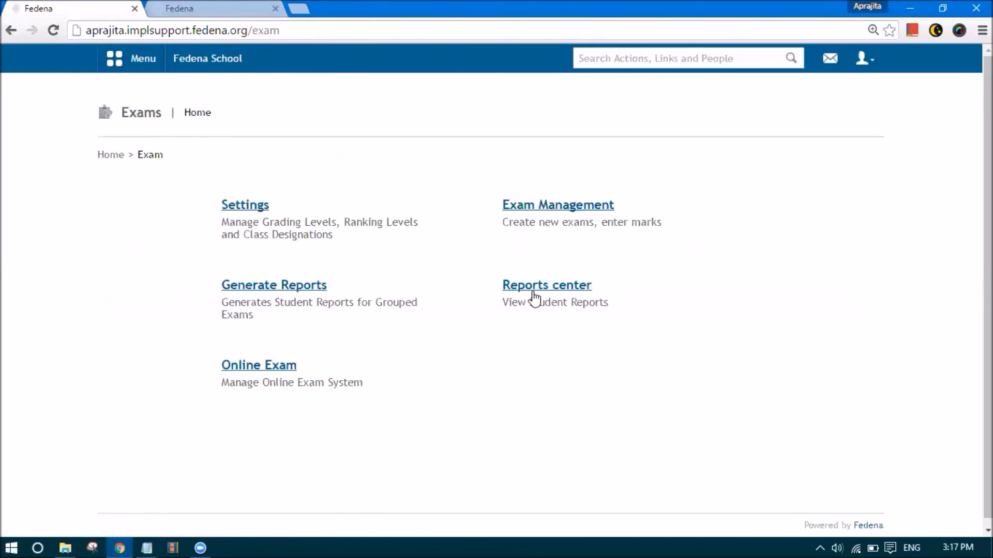
pyautogui.click(532, 292)
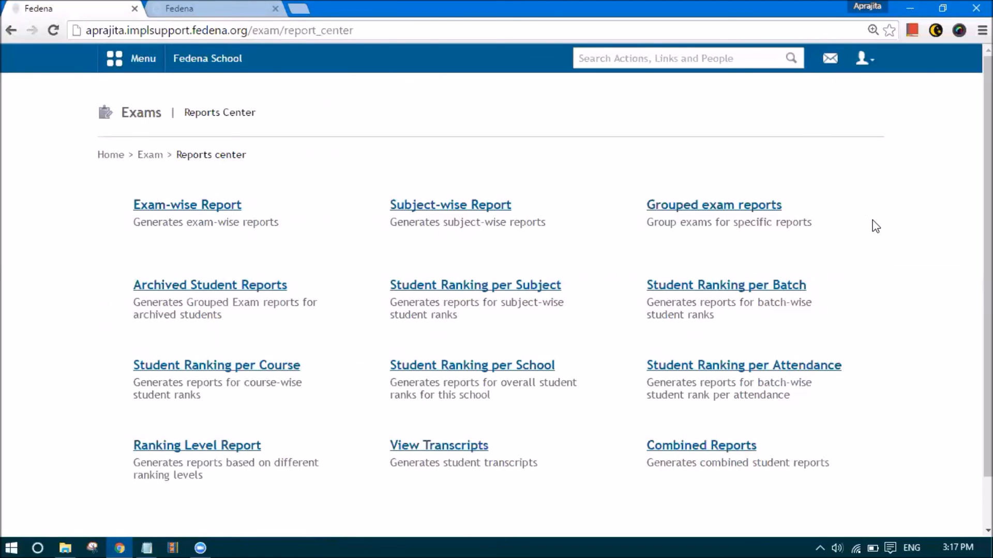
pyautogui.click(209, 205)
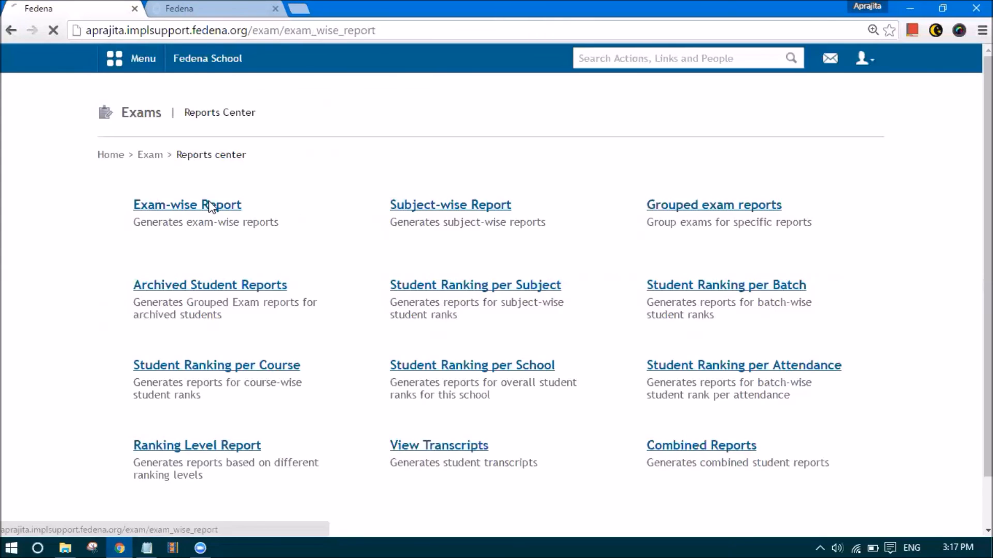
pyautogui.click(334, 204)
pyautogui.click(366, 371)
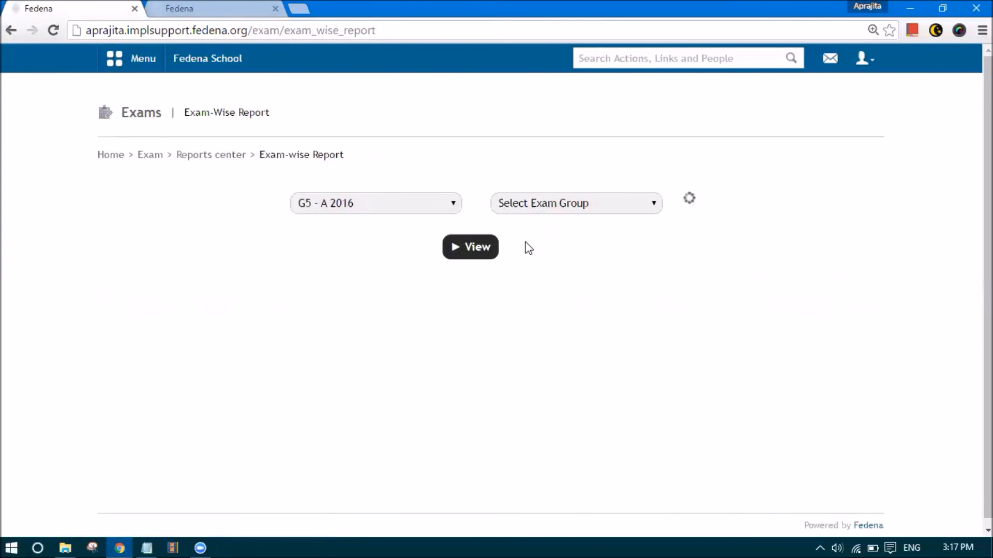
pyautogui.click(540, 206)
pyautogui.click(520, 235)
pyautogui.click(470, 249)
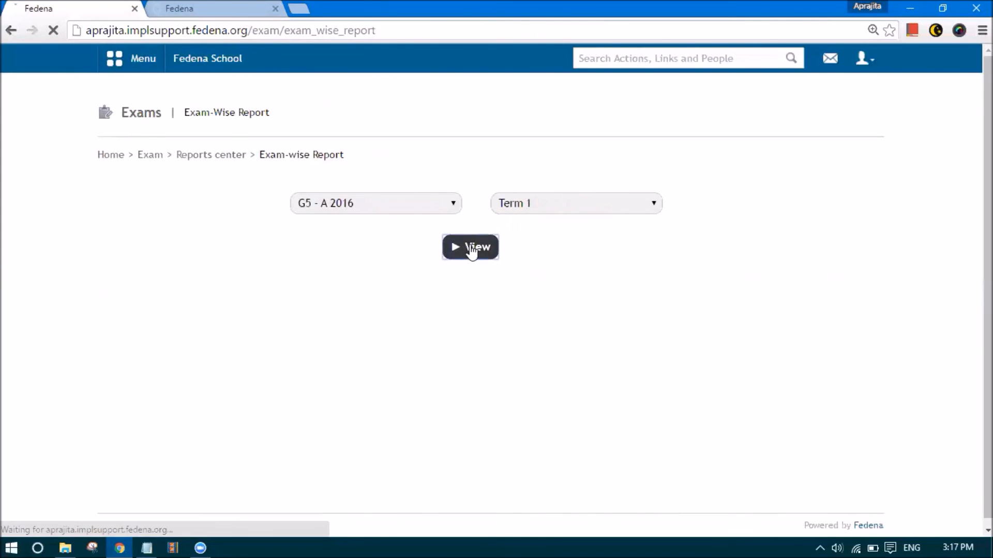
pyautogui.scroll(-4, 534, 281)
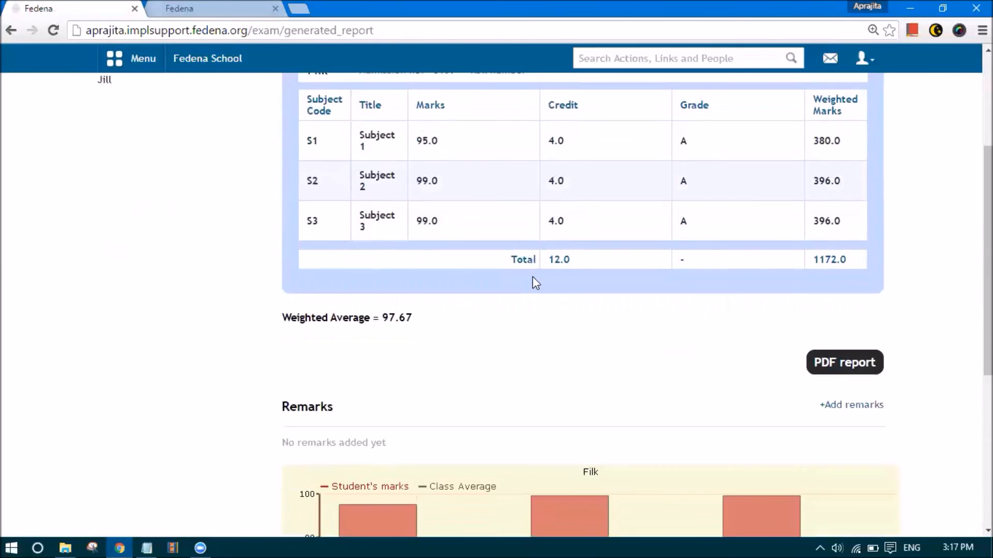
pyautogui.scroll(1, 536, 283)
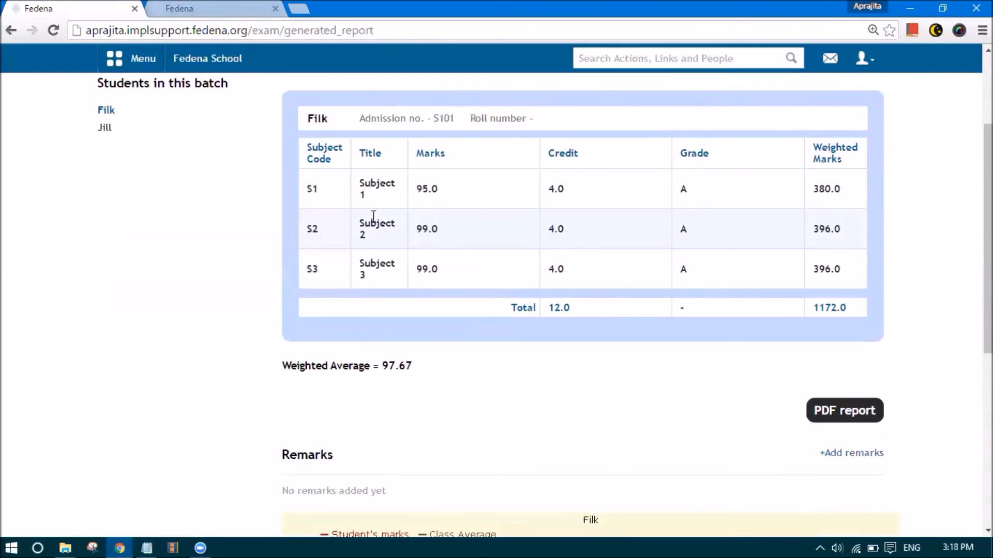
pyautogui.scroll(-6, 581, 281)
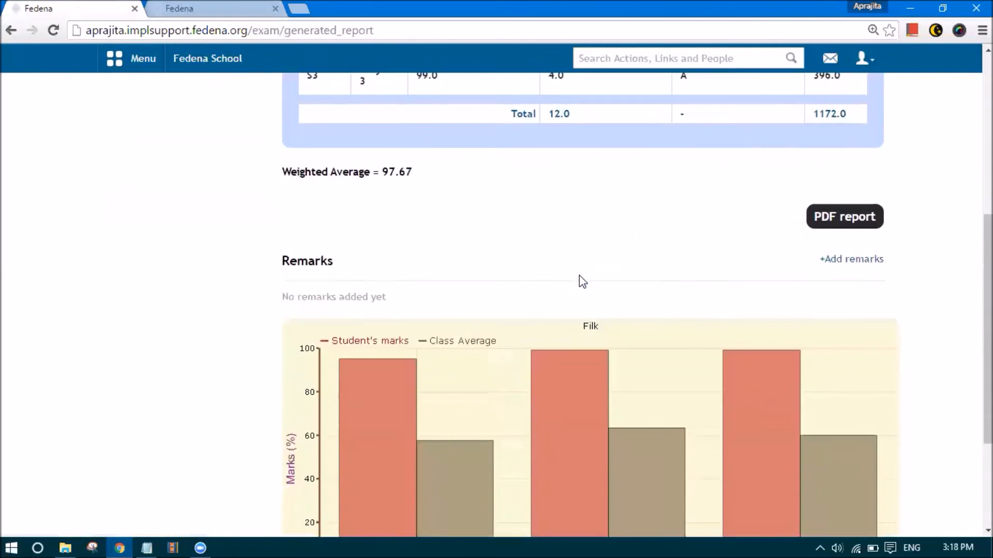
pyautogui.scroll(8, 579, 277)
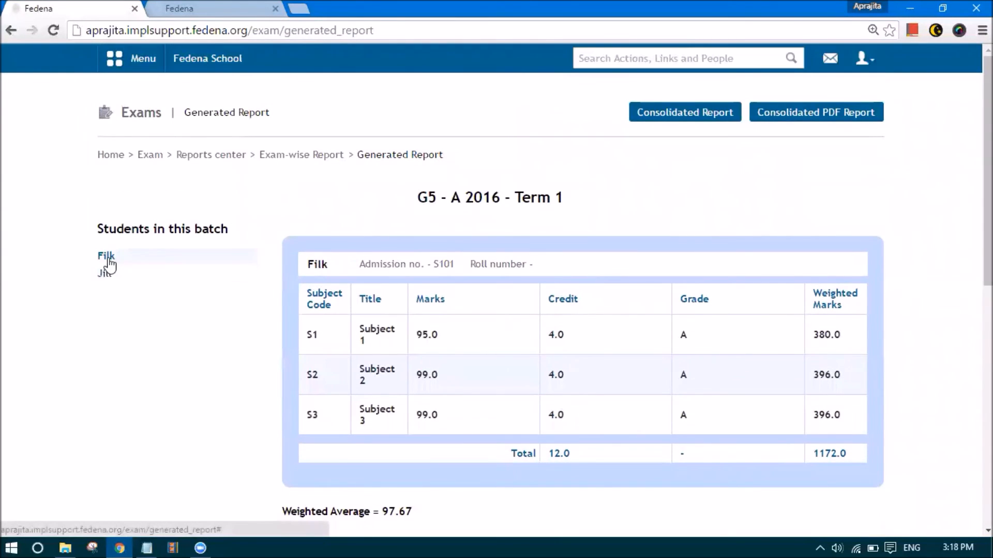
pyautogui.click(107, 276)
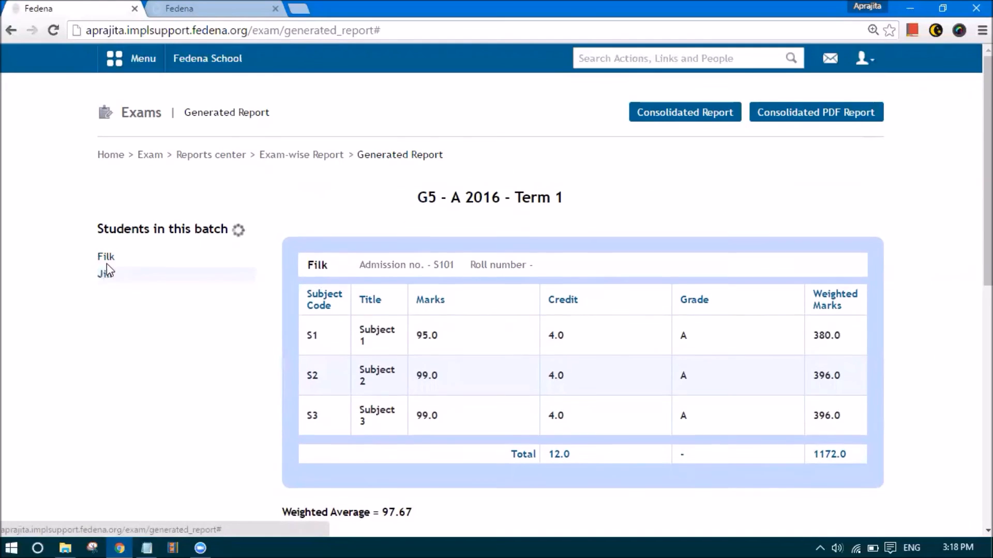
pyautogui.hotkey('alt', 'Left')
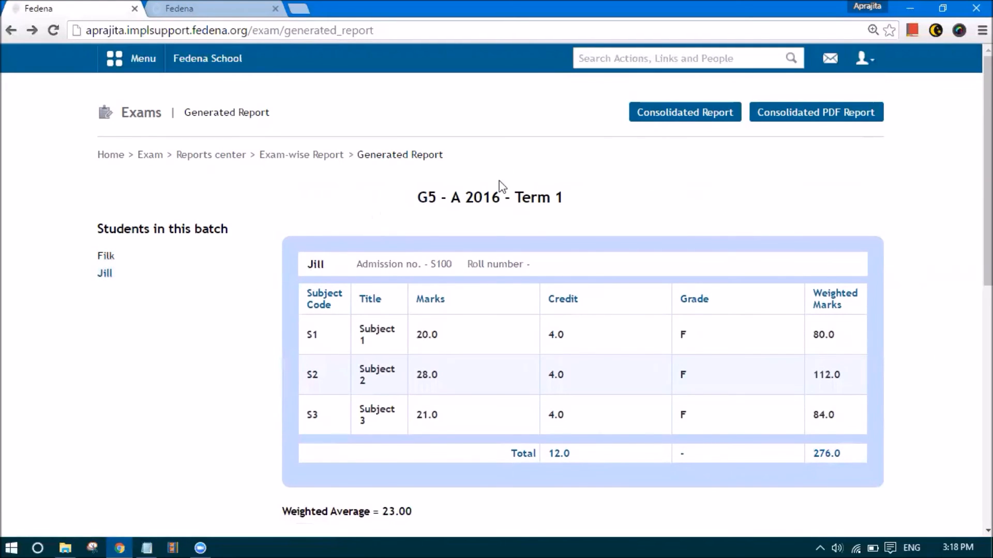
pyautogui.click(671, 118)
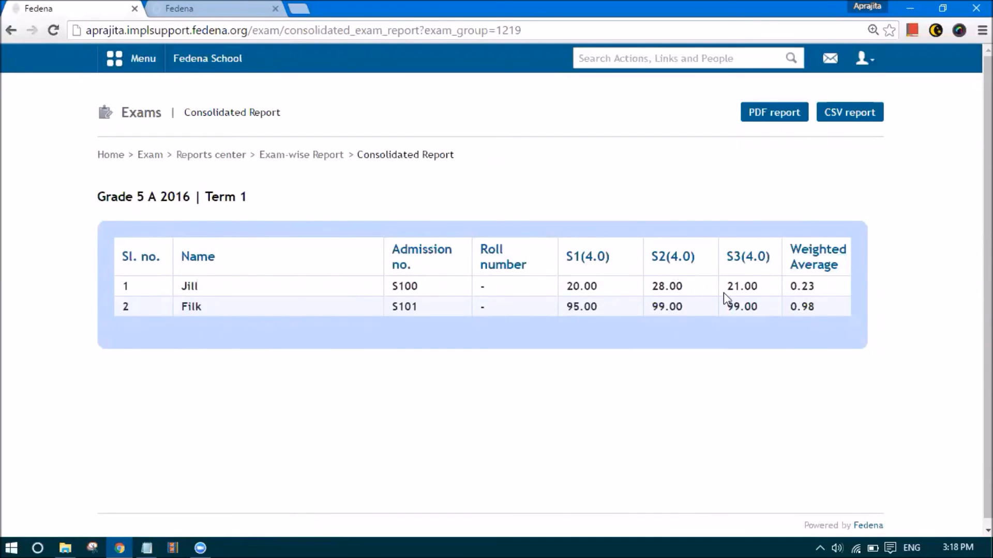
pyautogui.hotkey('alt', 'Left')
pyautogui.hotkey('alt', 'Left')
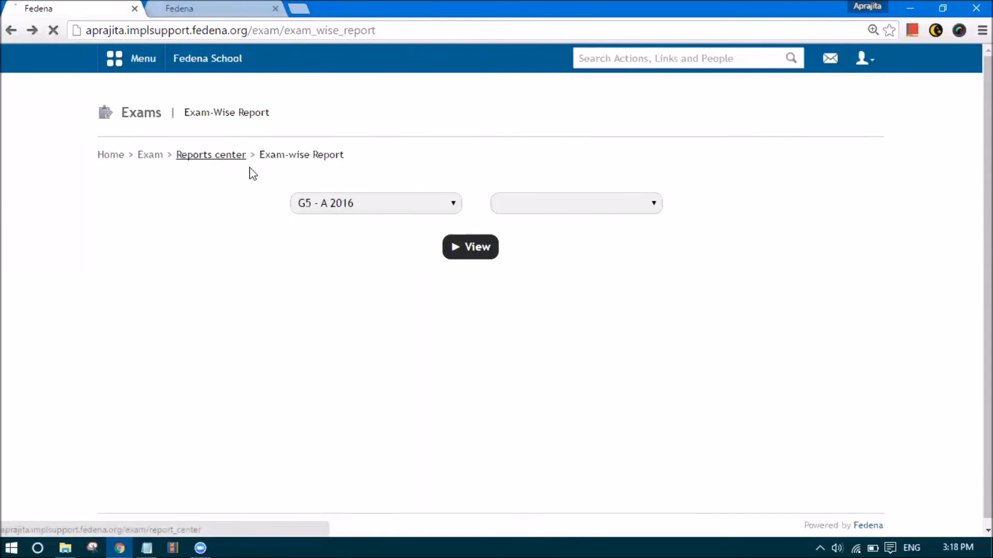
# View the G5 - A 2016 Subject 2 subject-wise report, with class averages 63.50 and 58.50
pyautogui.click(242, 158)
pyautogui.click(429, 207)
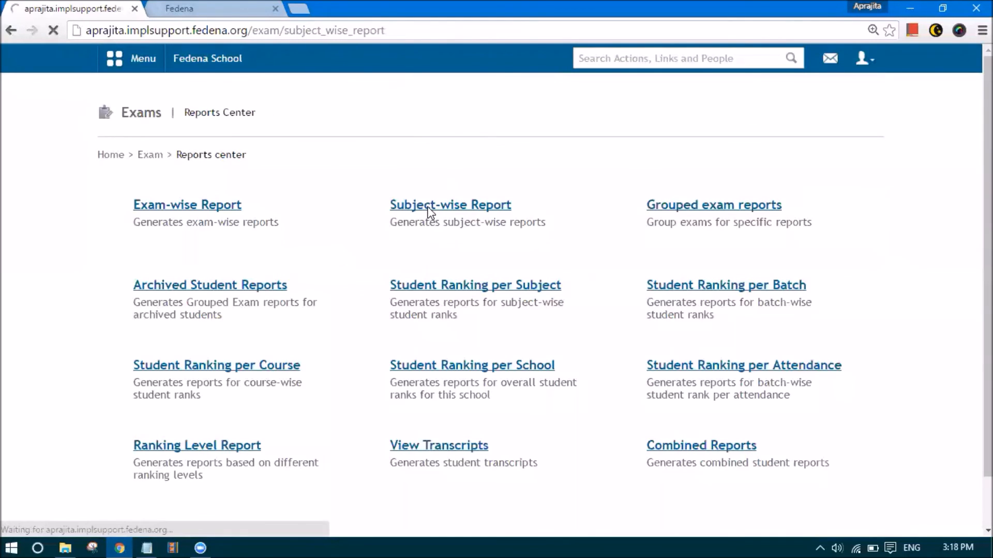
pyautogui.click(405, 207)
pyautogui.click(366, 371)
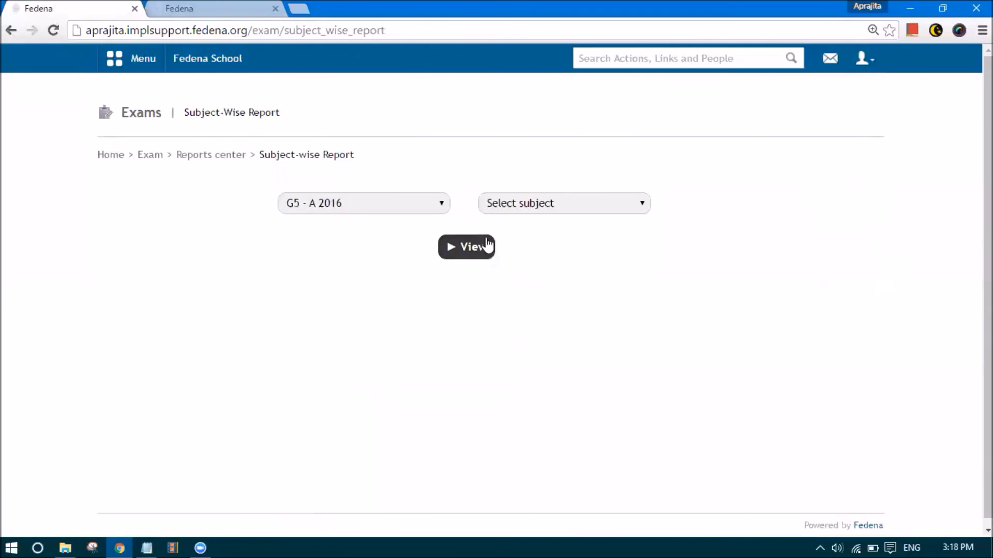
pyautogui.click(504, 203)
pyautogui.click(512, 248)
pyautogui.click(480, 249)
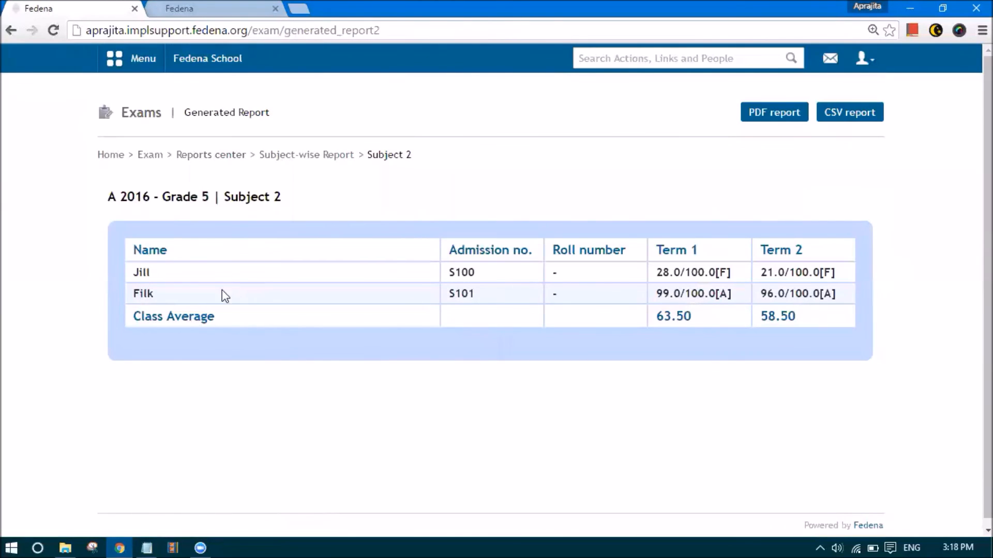
pyautogui.hotkey('alt', 'Left')
pyautogui.hotkey('alt', 'Left')
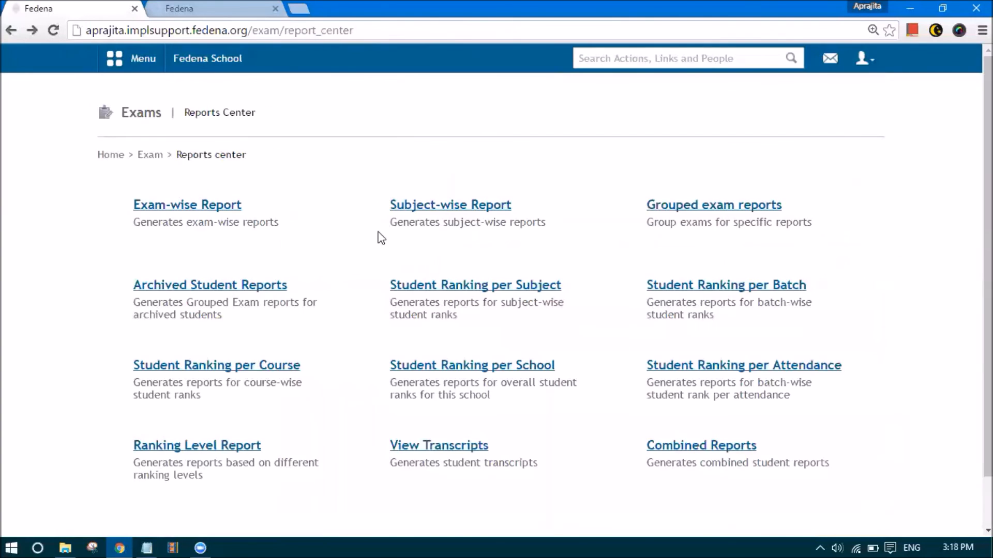
pyautogui.click(674, 202)
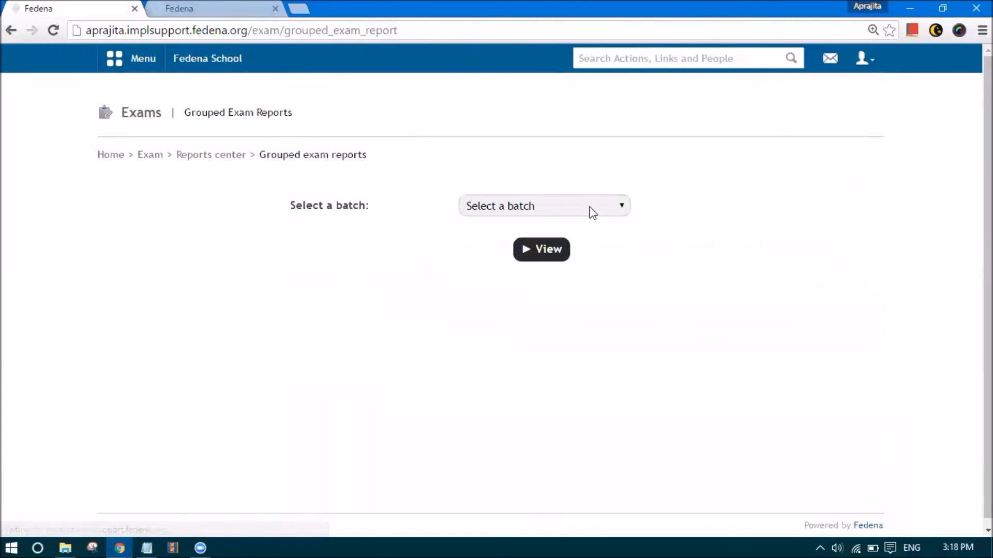
pyautogui.click(565, 207)
pyautogui.click(533, 376)
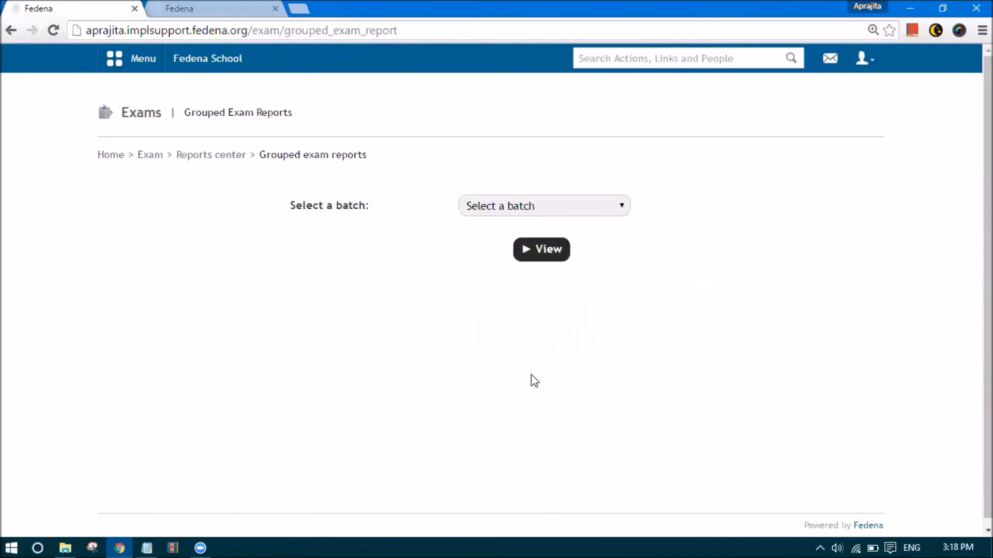
pyautogui.click(531, 253)
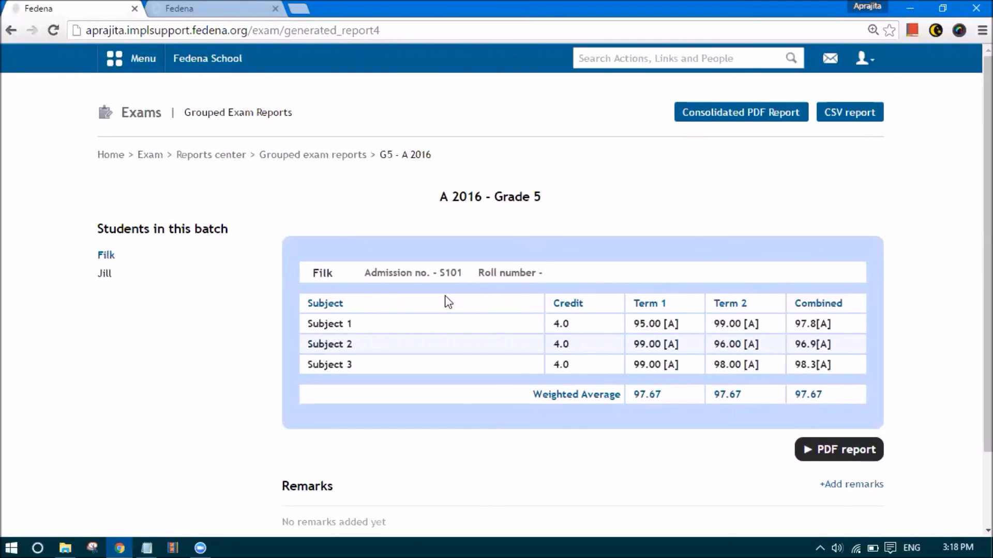
pyautogui.scroll(-2, 447, 301)
pyautogui.scroll(2, 446, 300)
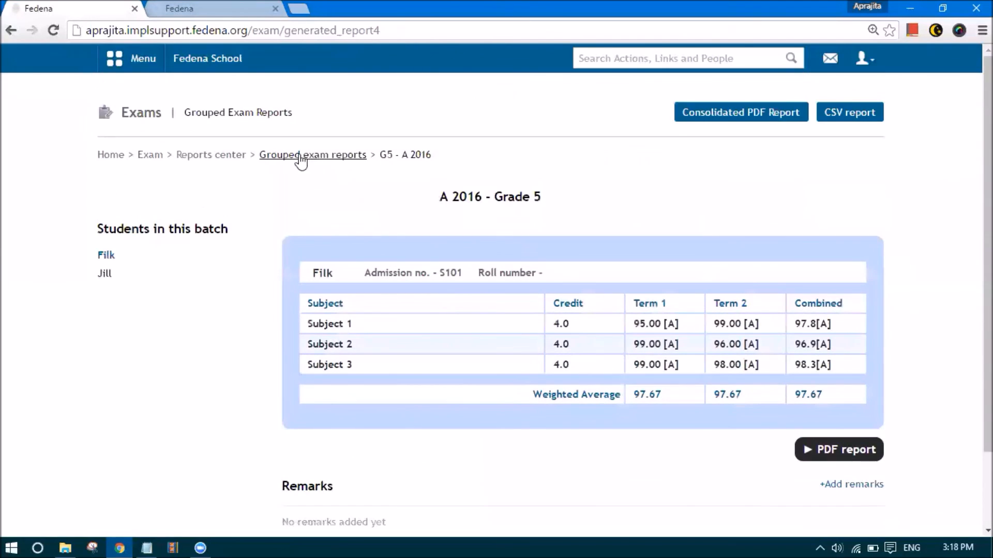
pyautogui.click(300, 157)
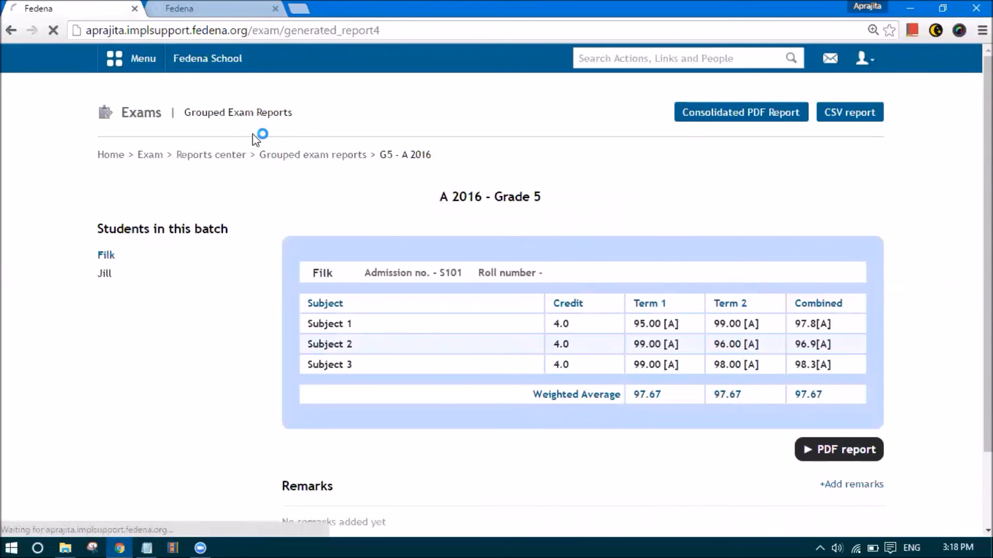
pyautogui.click(241, 154)
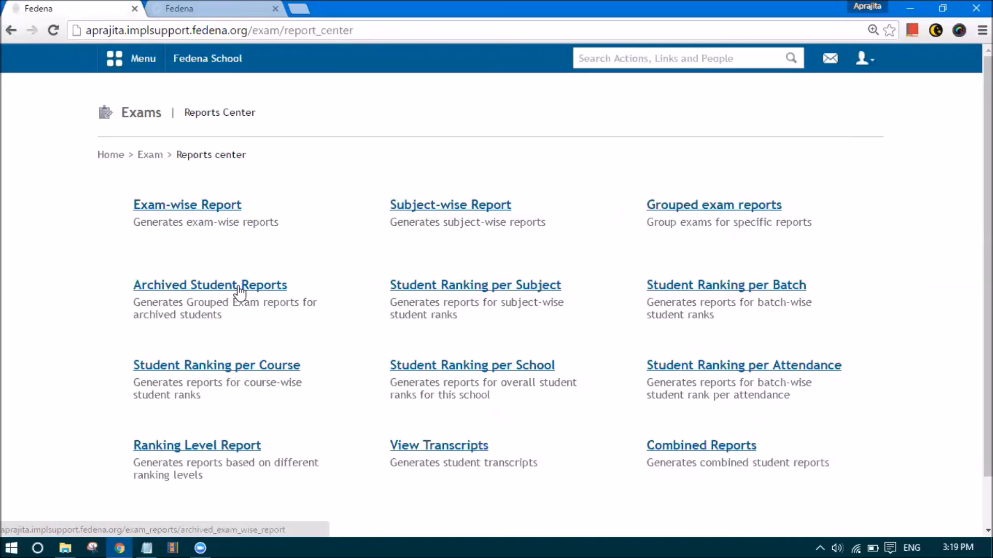
# View the G5 - A 2016 Subject 1 student ranking per subject report
pyautogui.click(467, 285)
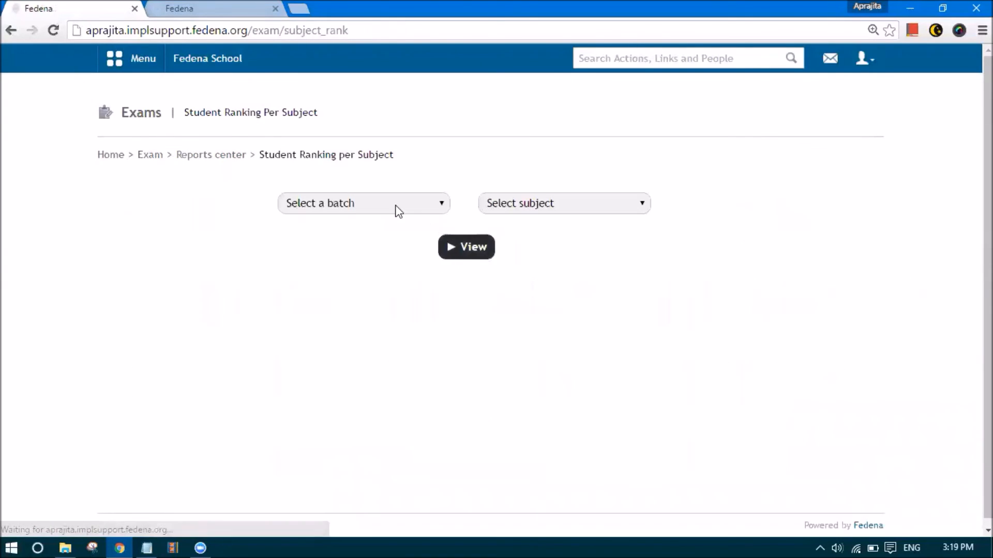
pyautogui.click(397, 207)
pyautogui.click(337, 370)
pyautogui.click(532, 203)
pyautogui.click(514, 270)
pyautogui.click(480, 252)
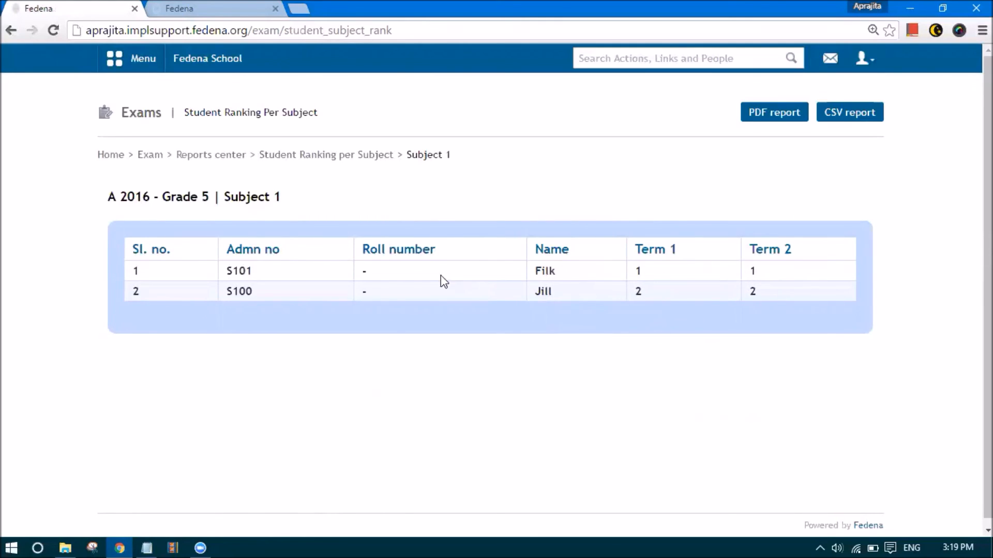
pyautogui.hotkey('alt', 'Left')
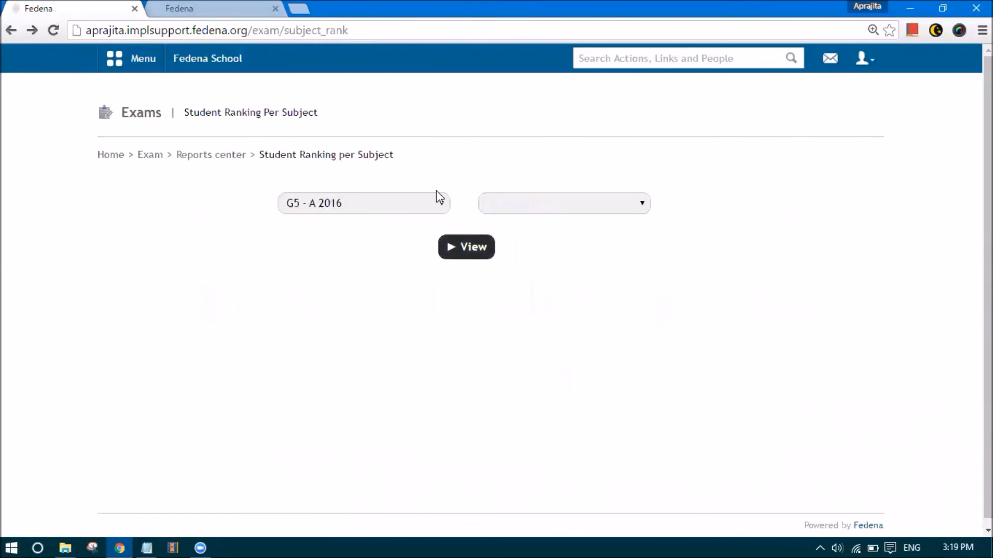
pyautogui.hotkey('alt', 'Left')
# View the overall student ranking per batch for G5 - A 2016
pyautogui.click(654, 289)
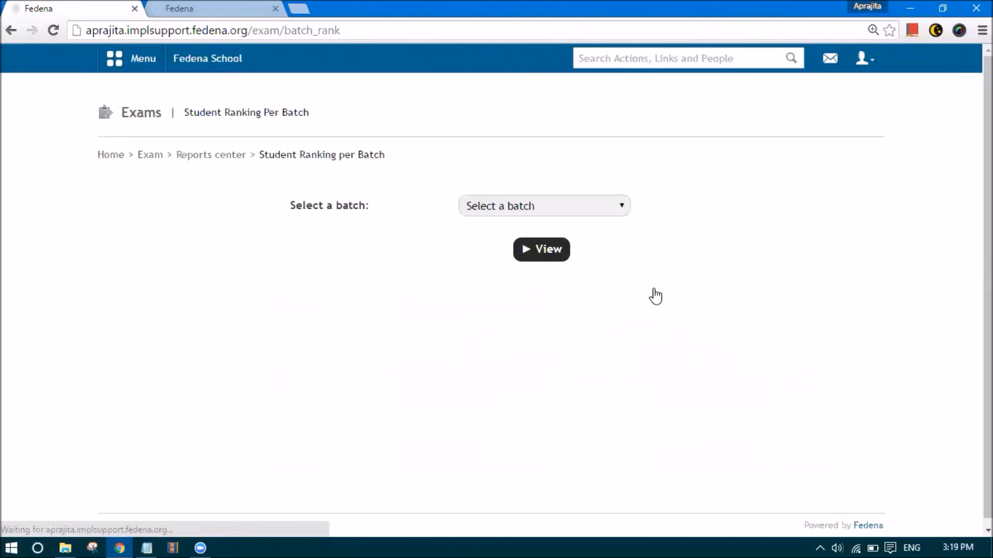
pyautogui.click(486, 206)
pyautogui.click(482, 373)
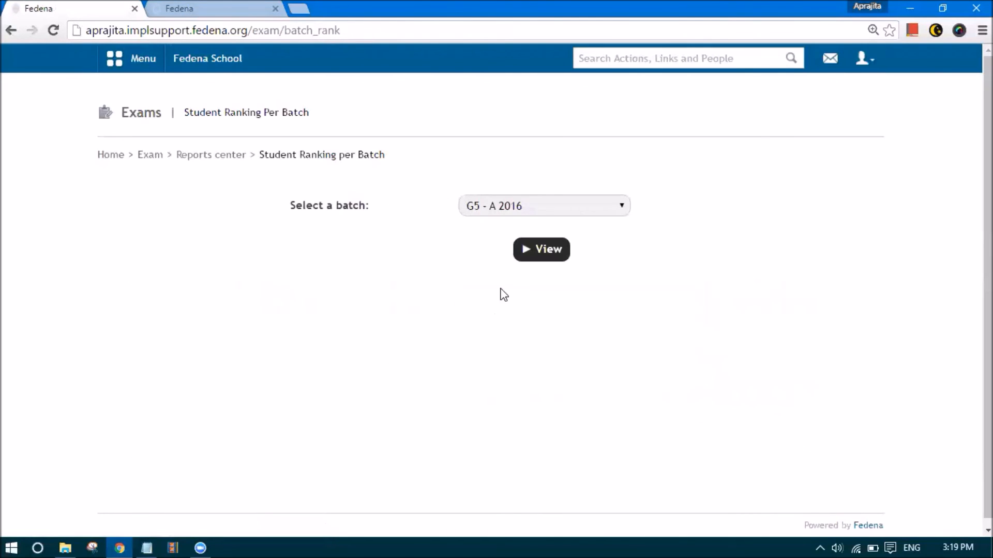
pyautogui.click(537, 257)
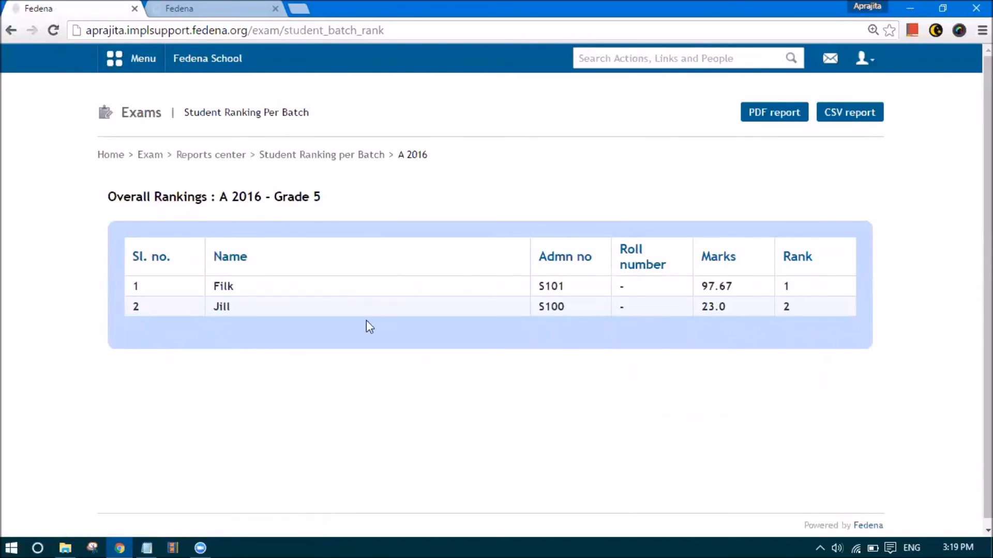
pyautogui.hotkey('alt', 'Left')
pyautogui.hotkey('alt', 'Left')
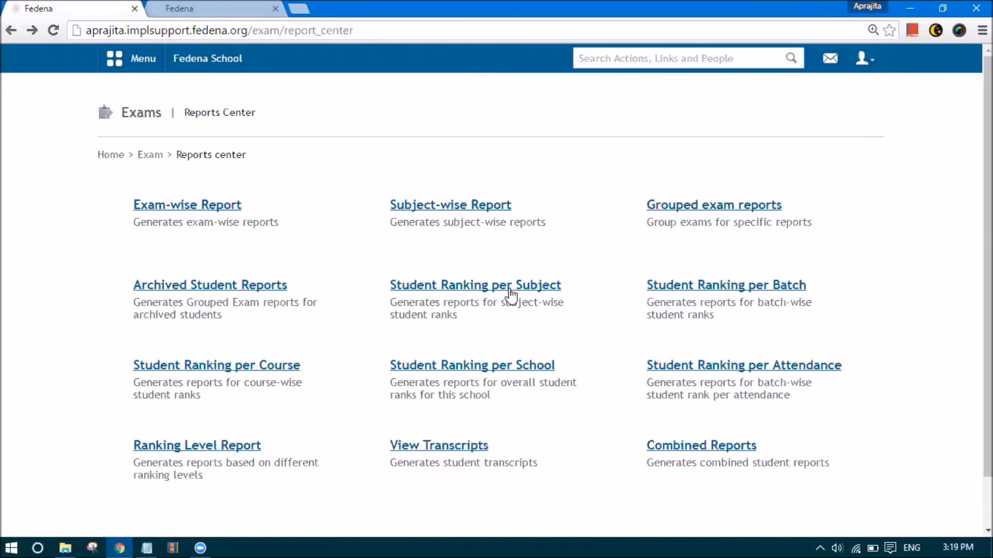
# View the Grade 5 student ranking per course report
pyautogui.click(184, 372)
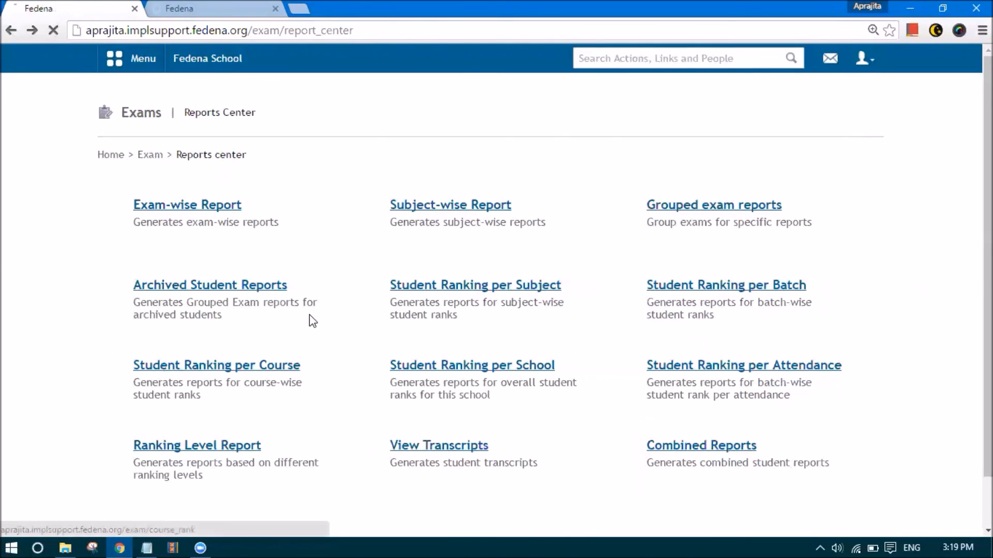
pyautogui.click(479, 208)
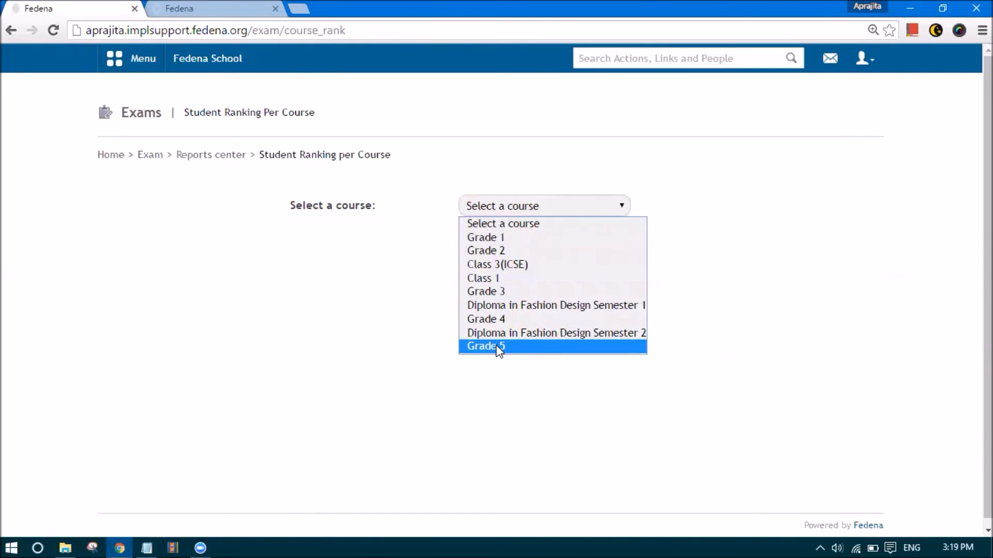
pyautogui.click(495, 345)
pyautogui.click(538, 258)
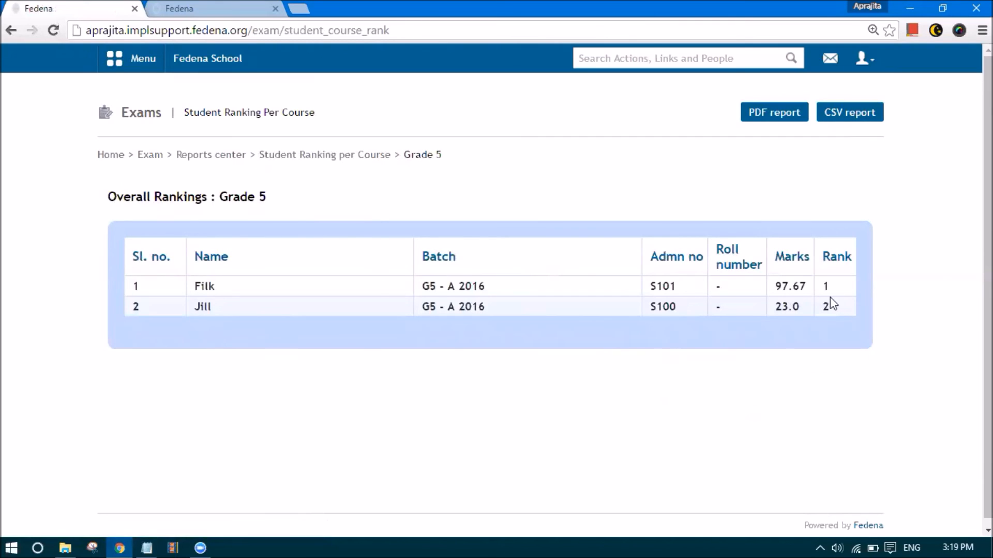
pyautogui.hotkey('alt', 'Left')
pyautogui.hotkey('alt', 'Left')
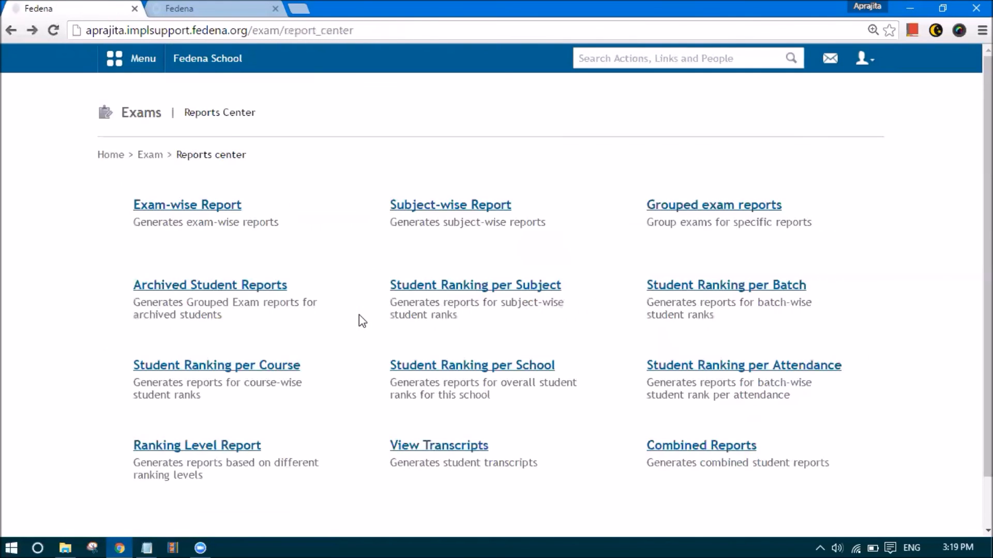
# Check the school-wide ranking (97.67 at rank 1) and the Student Ranking per Attendance form
pyautogui.click(462, 368)
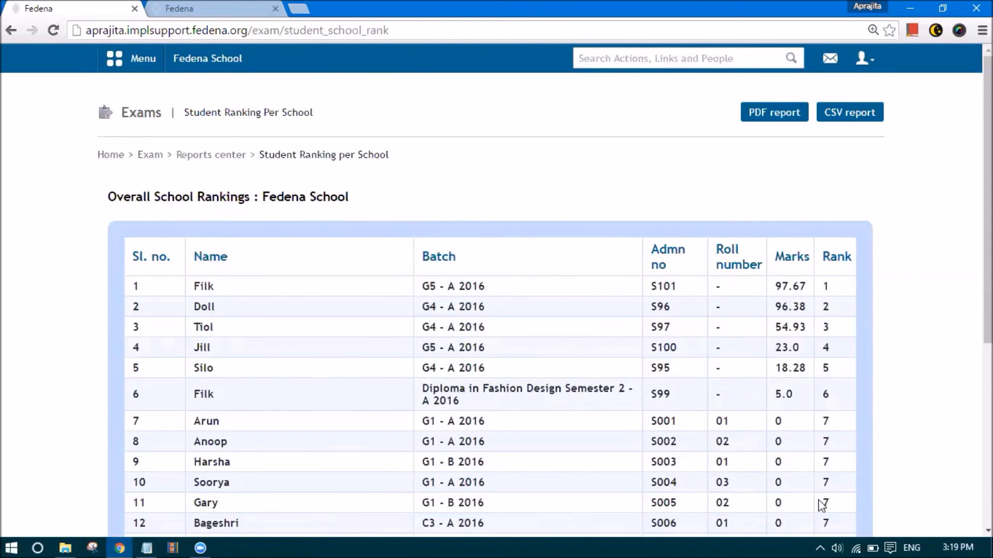
pyautogui.hotkey('alt', 'Left')
pyautogui.click(746, 369)
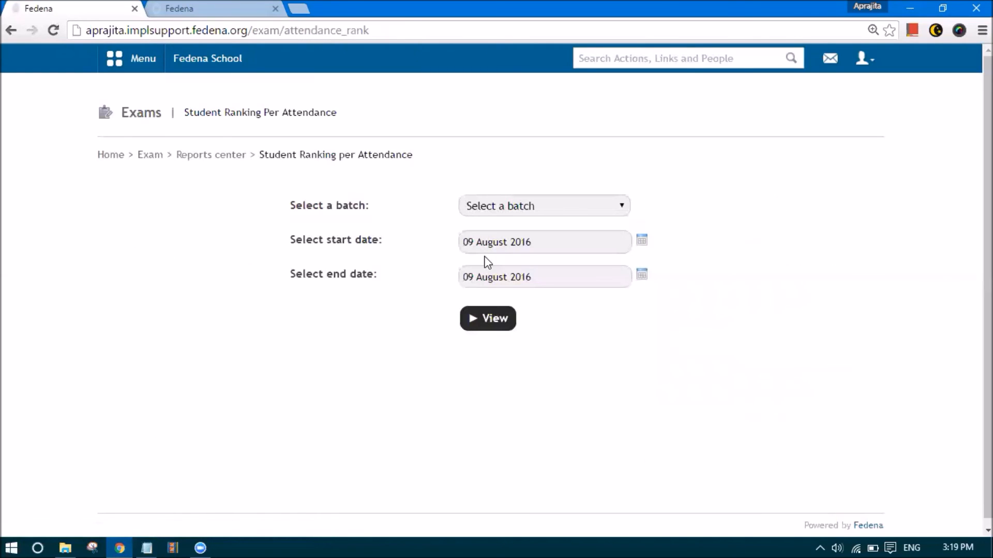
pyautogui.hotkey('alt', 'Left')
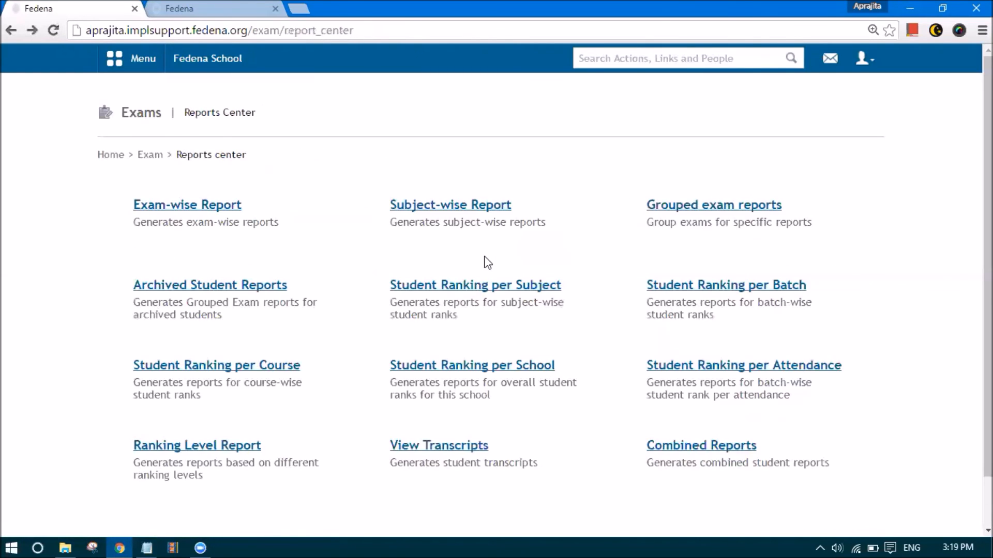
pyautogui.scroll(-1, 302, 383)
# View the batch-wise Top Level ranking level report for G5 - A 2016
pyautogui.click(232, 389)
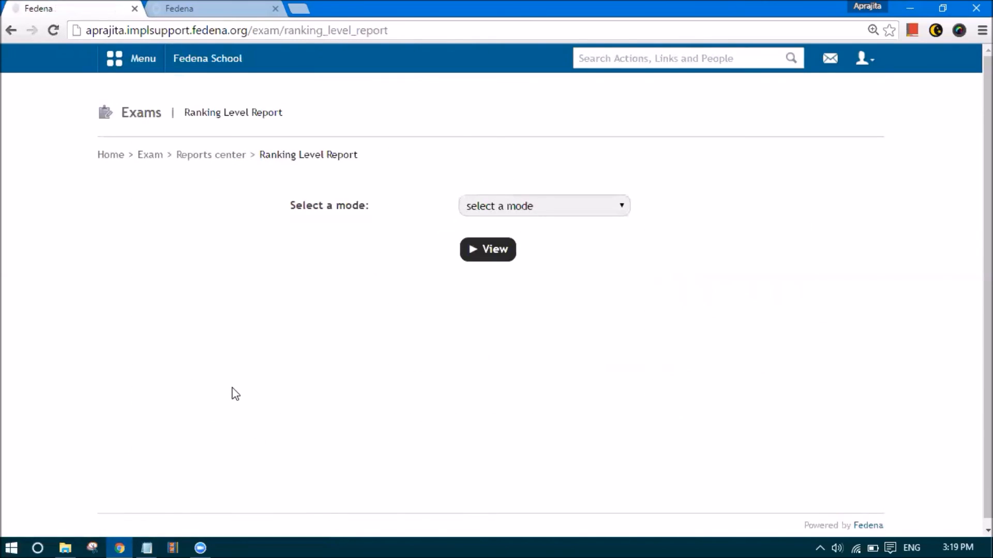
pyautogui.click(485, 208)
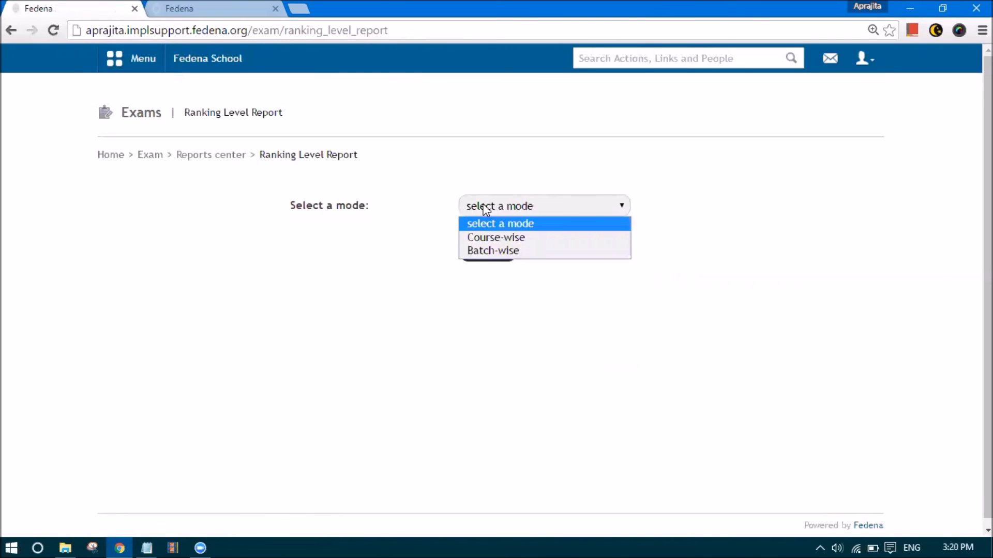
pyautogui.click(483, 250)
pyautogui.click(481, 237)
pyautogui.click(498, 410)
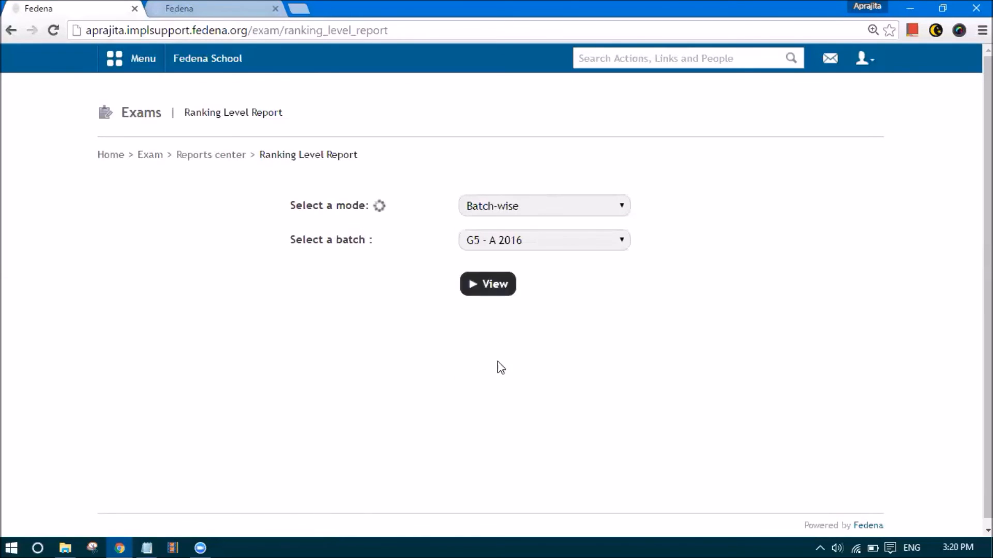
pyautogui.click(486, 280)
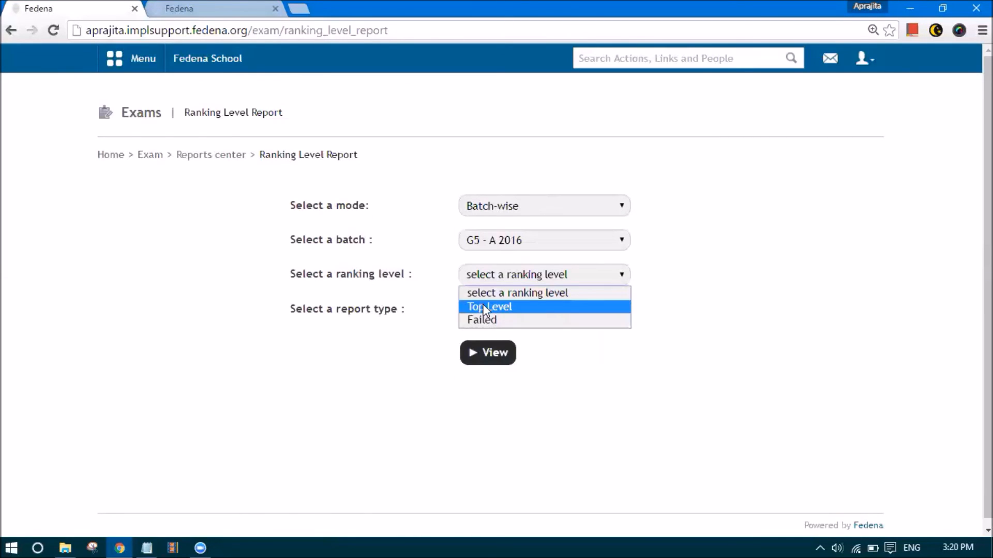
pyautogui.click(483, 306)
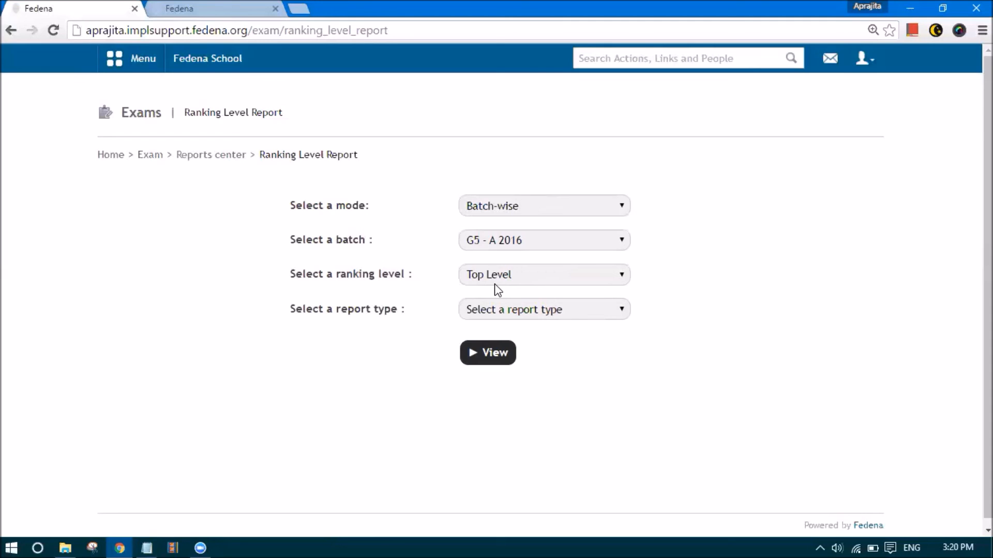
pyautogui.click(495, 310)
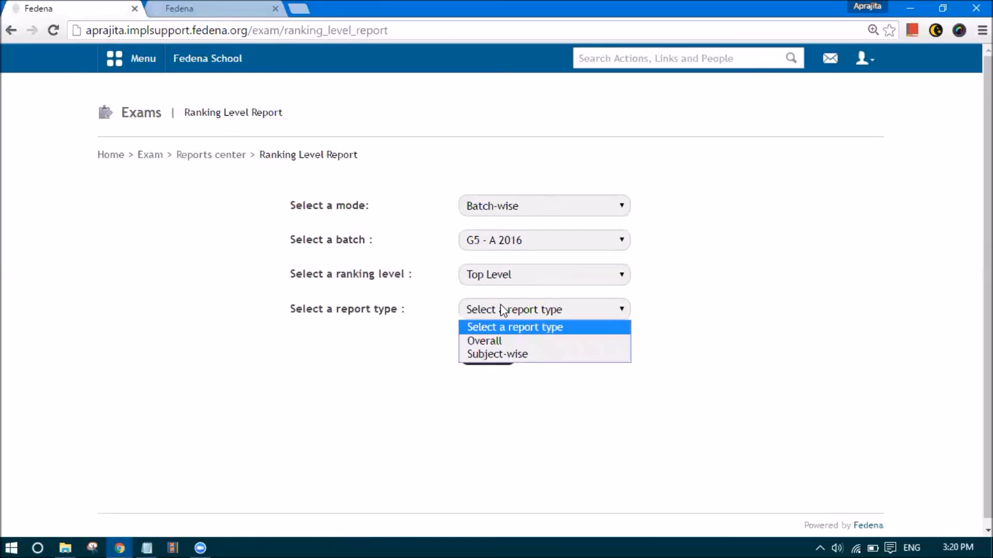
pyautogui.click(495, 340)
pyautogui.click(495, 356)
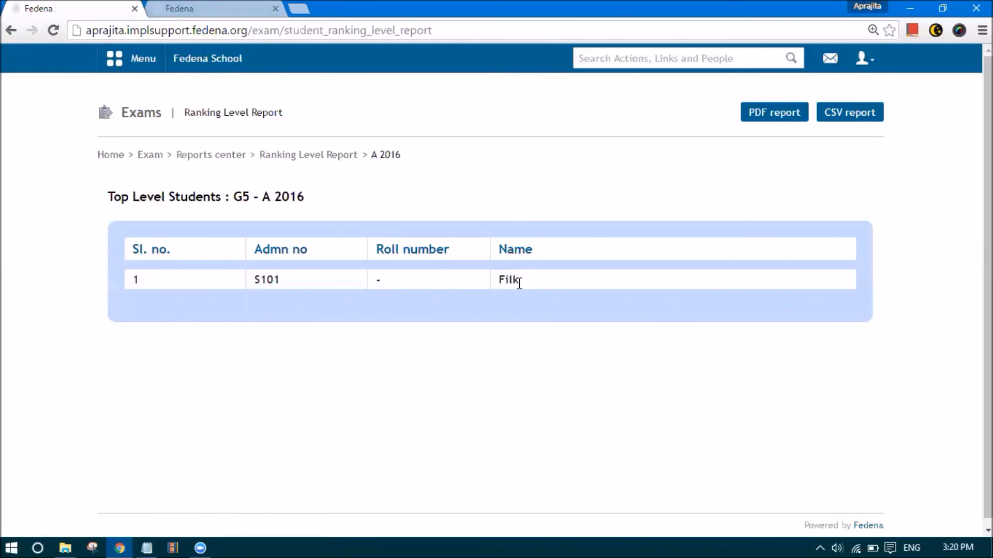
pyautogui.hotkey('alt', 'Left')
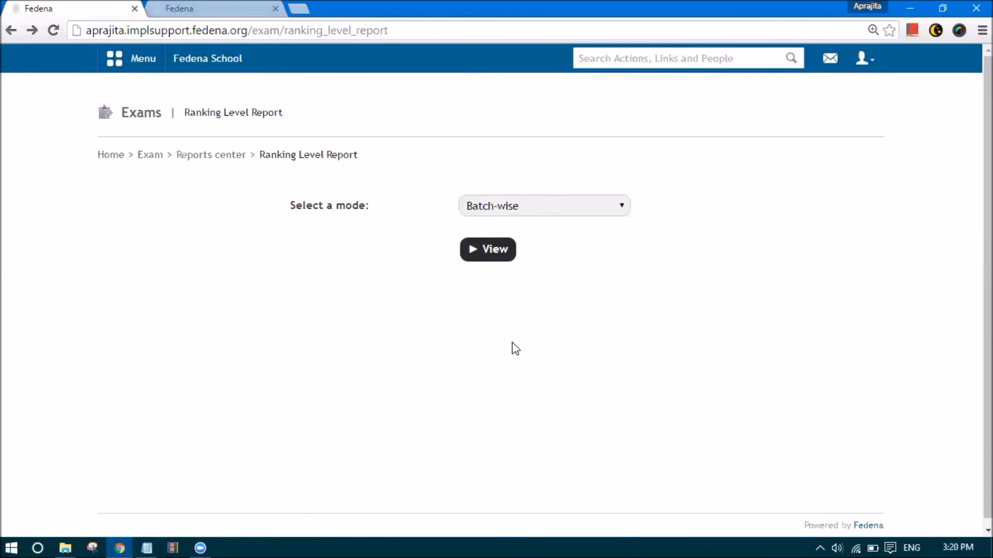
# View the batch-wise Failed level, Overall type report for G5 - A 2016, listing one failed student
pyautogui.click(486, 206)
pyautogui.click(483, 237)
pyautogui.click(478, 211)
pyautogui.click(473, 252)
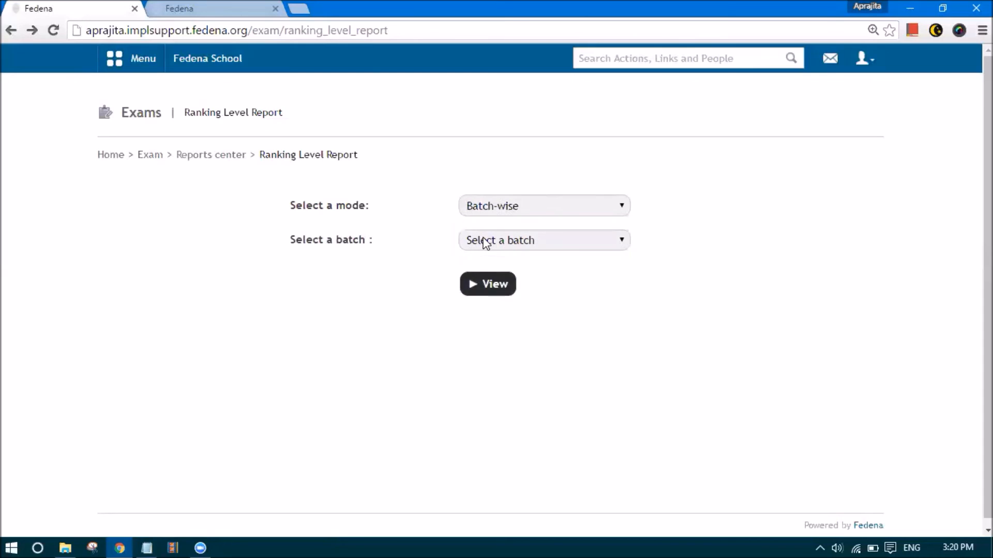
pyautogui.click(486, 243)
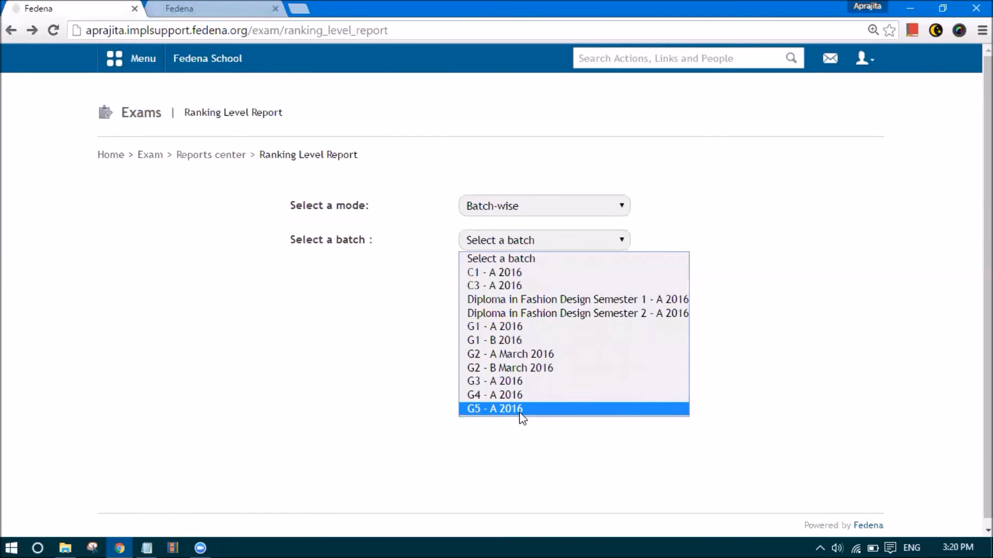
pyautogui.click(516, 403)
pyautogui.click(505, 274)
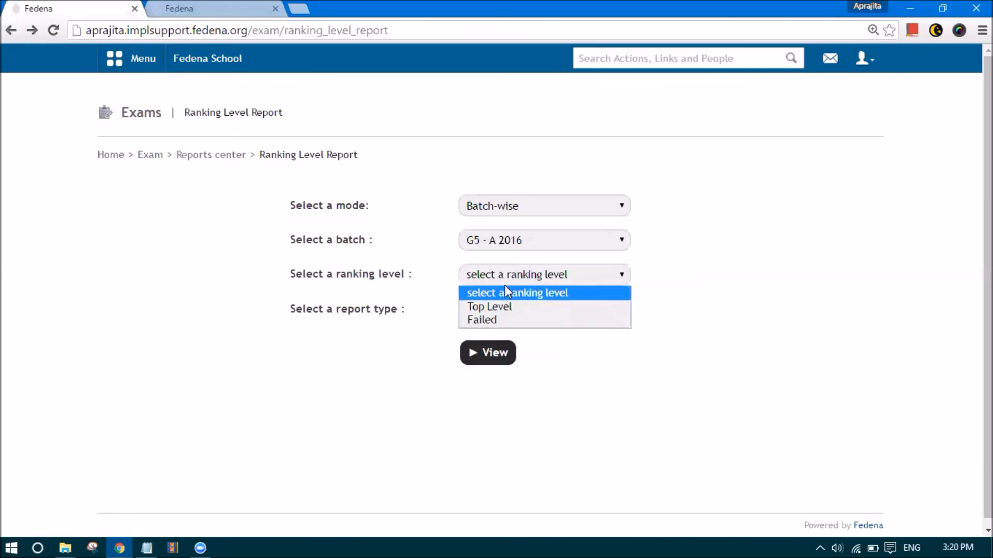
pyautogui.click(509, 317)
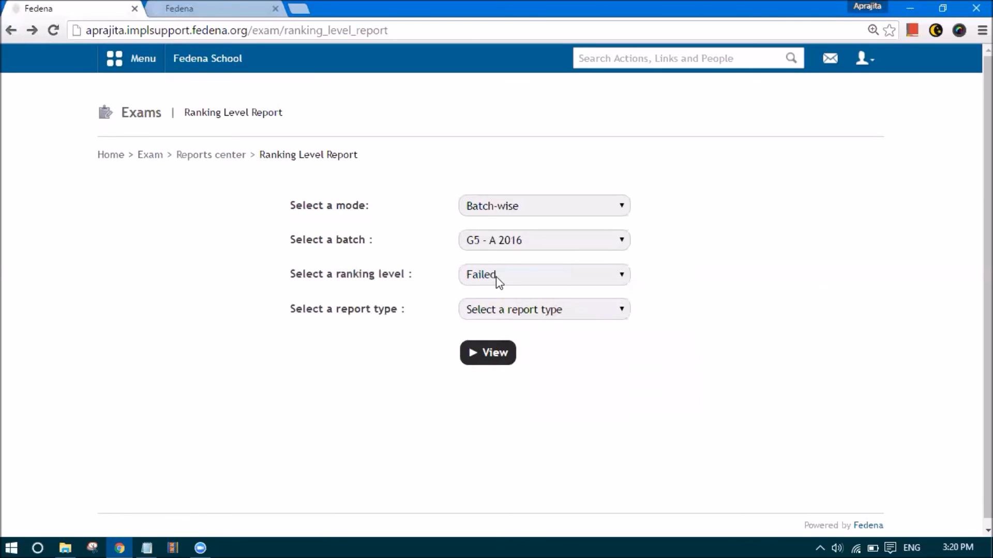
pyautogui.click(498, 312)
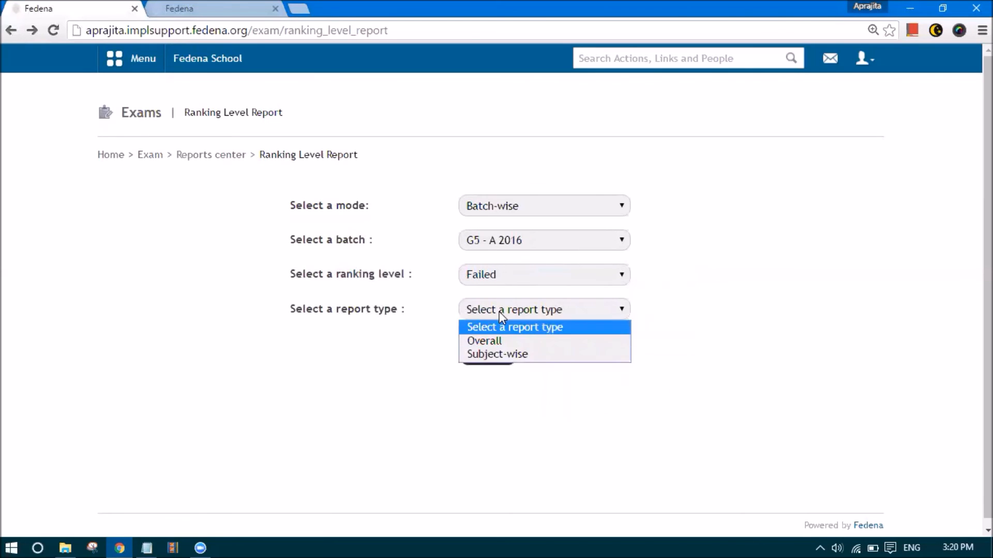
pyautogui.click(484, 341)
pyautogui.click(479, 353)
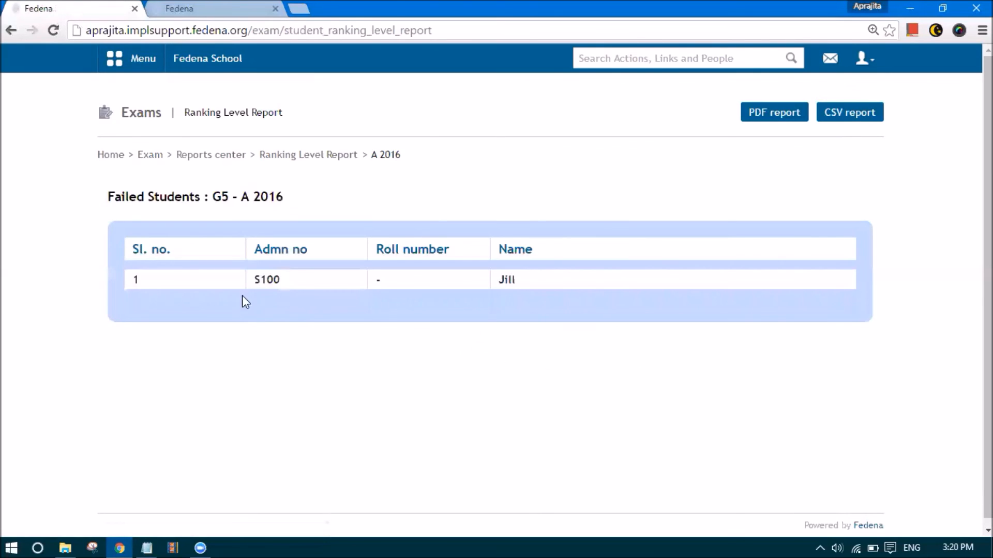
pyautogui.click(499, 299)
pyautogui.click(238, 156)
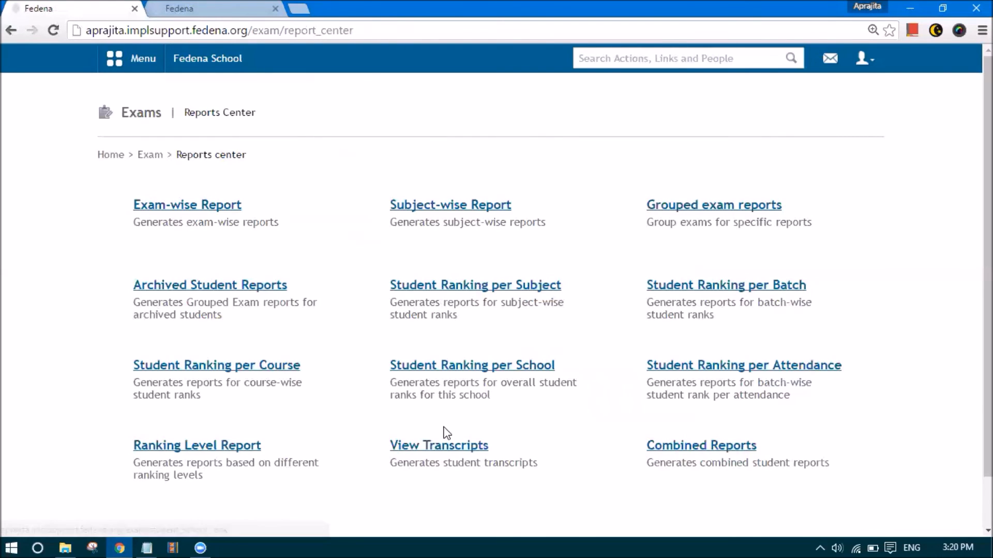
# View and scroll through the G5 - A 2016 transcripts
pyautogui.click(442, 448)
pyautogui.click(490, 209)
pyautogui.click(507, 377)
pyautogui.click(491, 258)
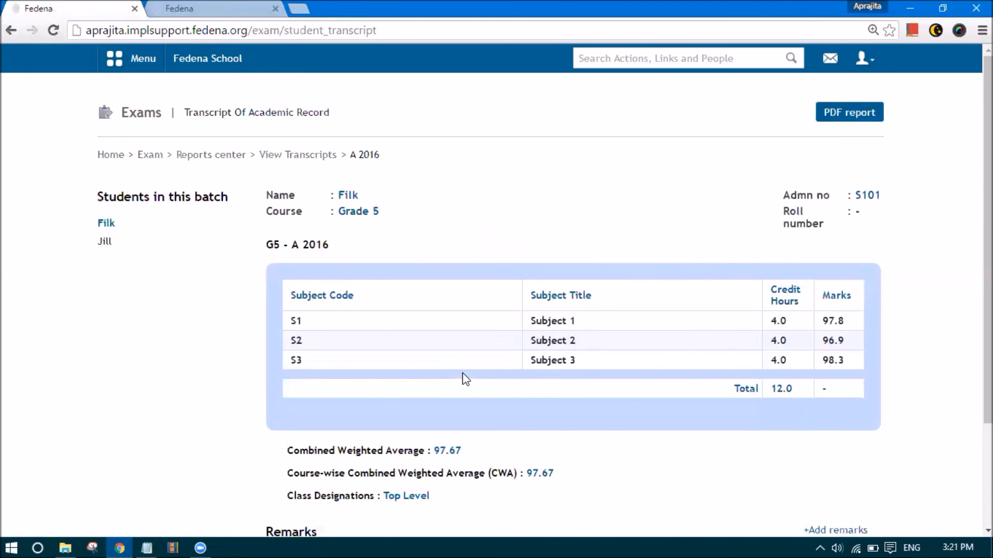
pyautogui.scroll(-3, 408, 352)
pyautogui.scroll(3, 304, 249)
pyautogui.scroll(-2, 408, 467)
pyautogui.scroll(-1, 409, 467)
pyautogui.scroll(3, 362, 393)
pyautogui.hotkey('alt', 'Left')
pyautogui.hotkey('alt', 'Left')
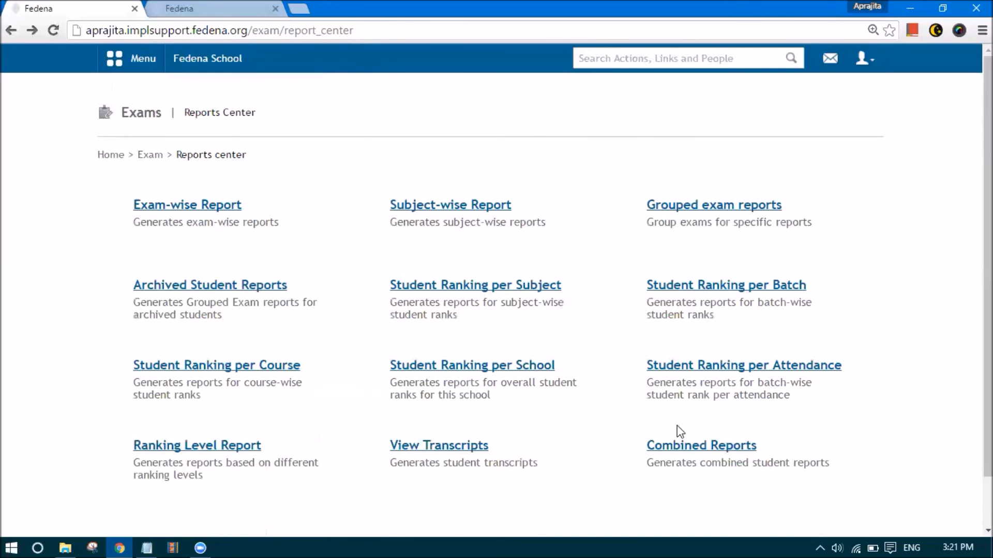
# Generate the G5 - A 2016 Combined Report for Top Level, showing one student at CWA 97.67
pyautogui.click(694, 445)
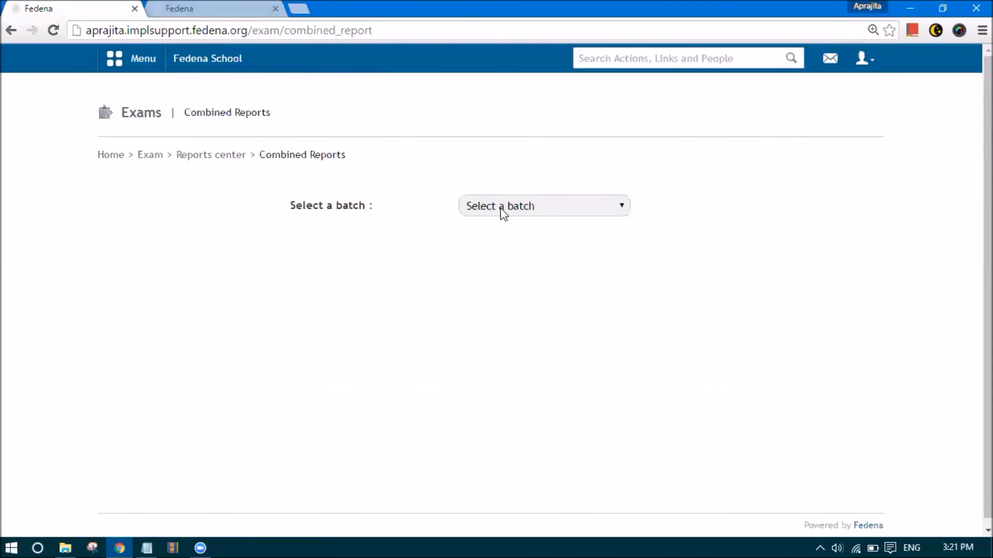
pyautogui.click(501, 208)
pyautogui.click(521, 374)
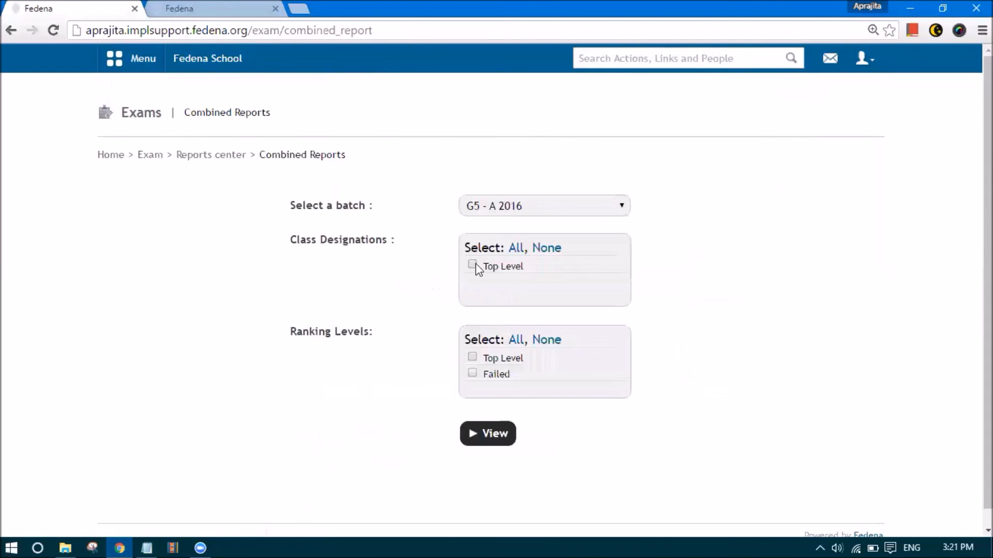
pyautogui.click(471, 265)
pyautogui.click(472, 356)
pyautogui.click(484, 442)
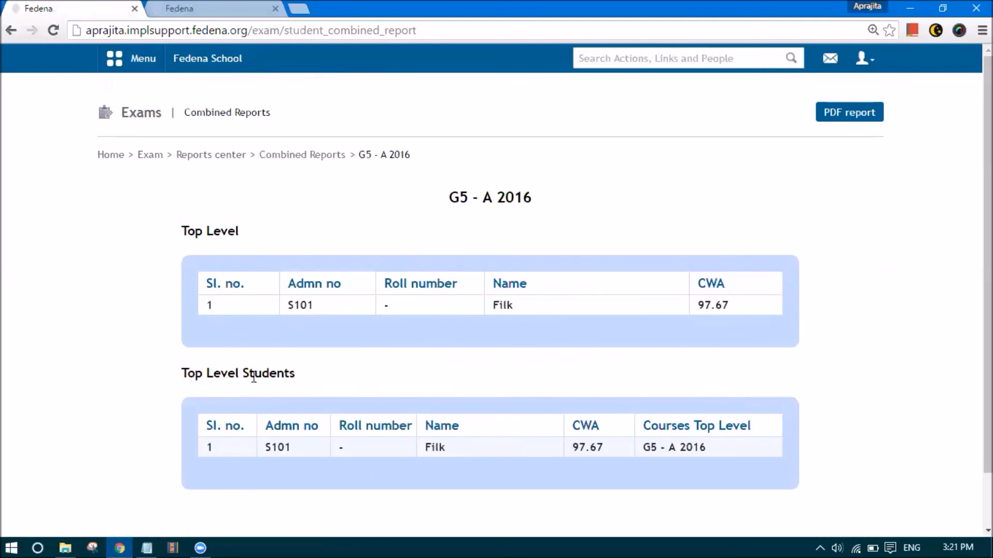
pyautogui.click(212, 156)
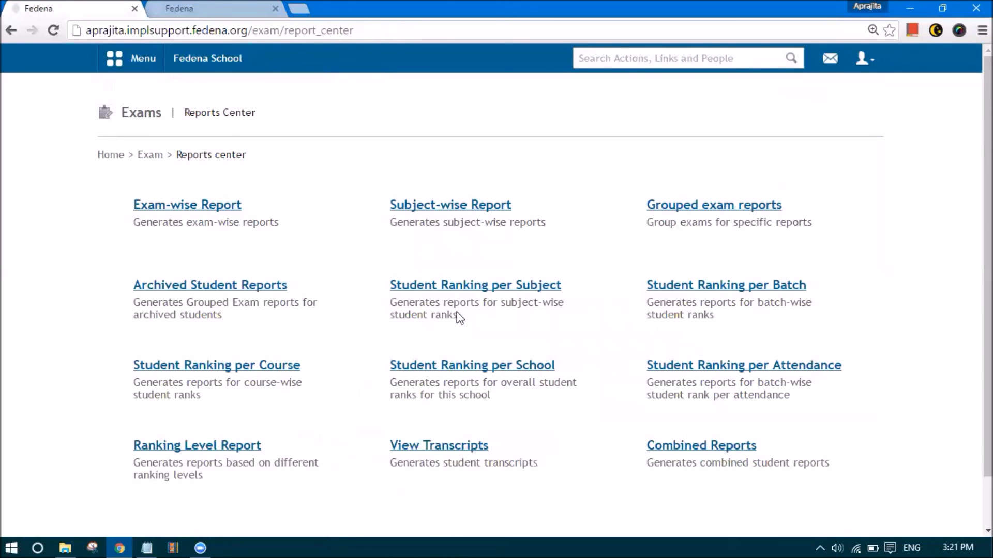
pyautogui.click(213, 58)
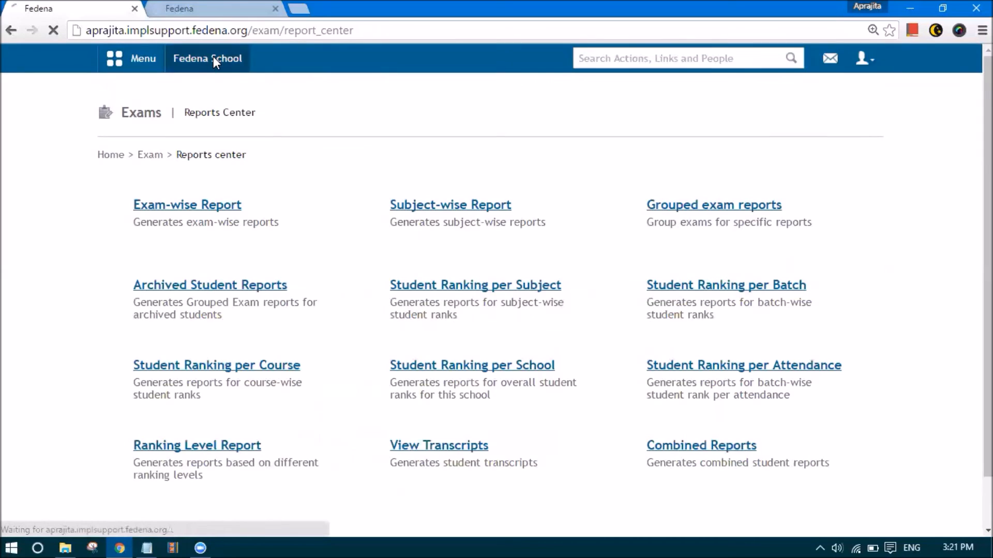